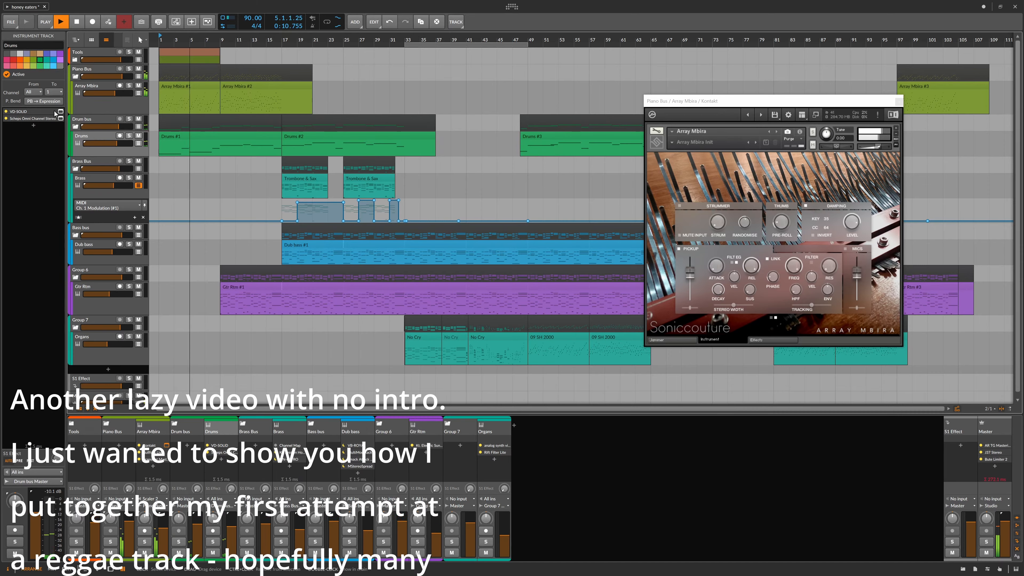
- Open the Drums track's VD-SOLID and the Gtr Rtm track's Electric Sunburst plug-in windows, moving both clear of the opening arrangement clips
click(60, 111)
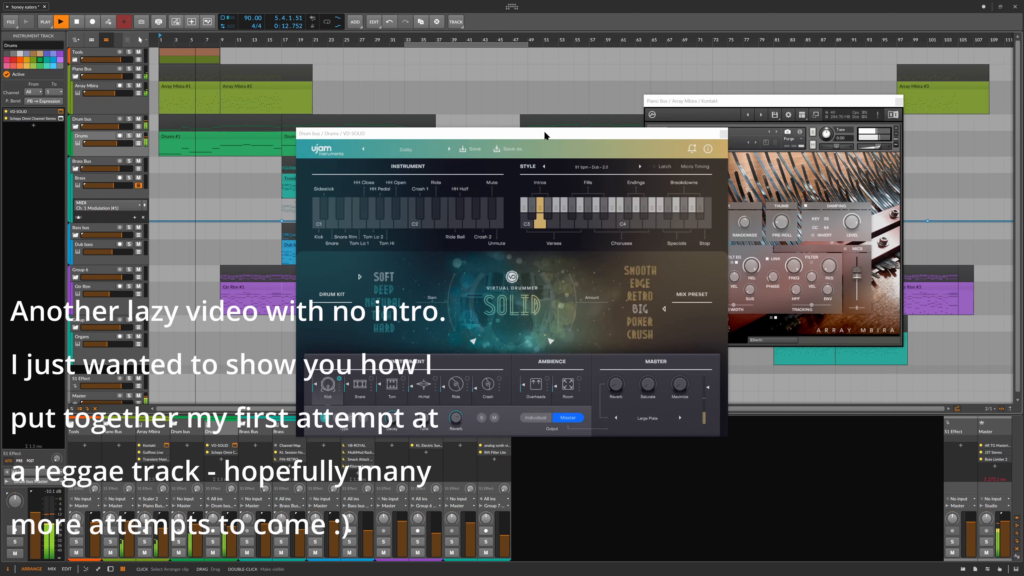
drag(534, 129, 775, 232)
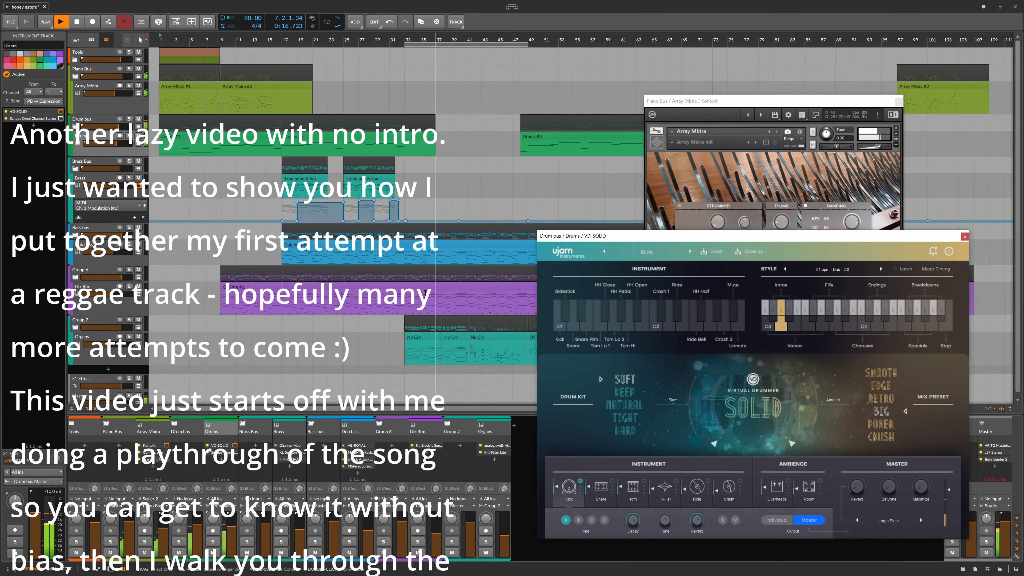
click(95, 303)
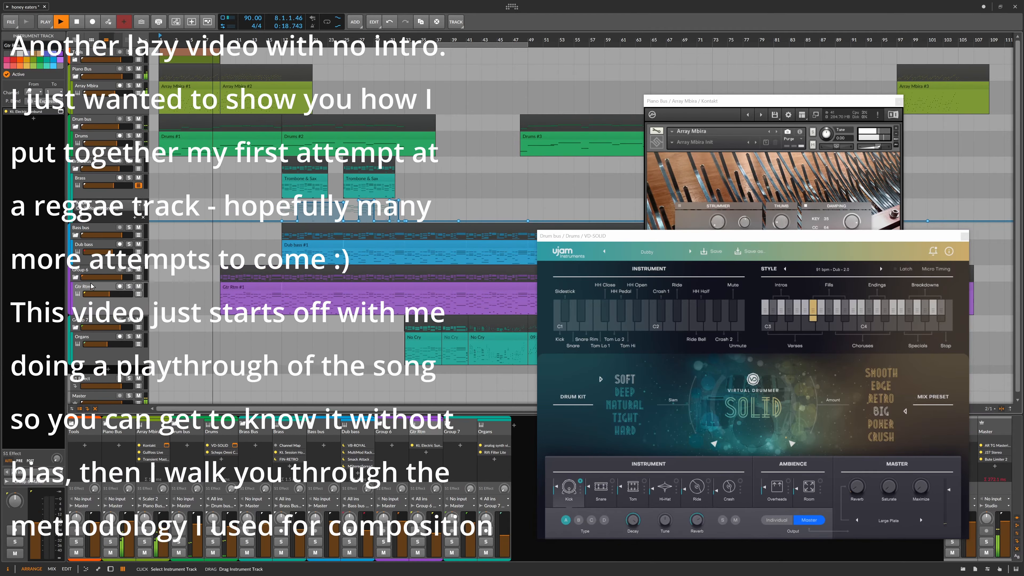
click(60, 111)
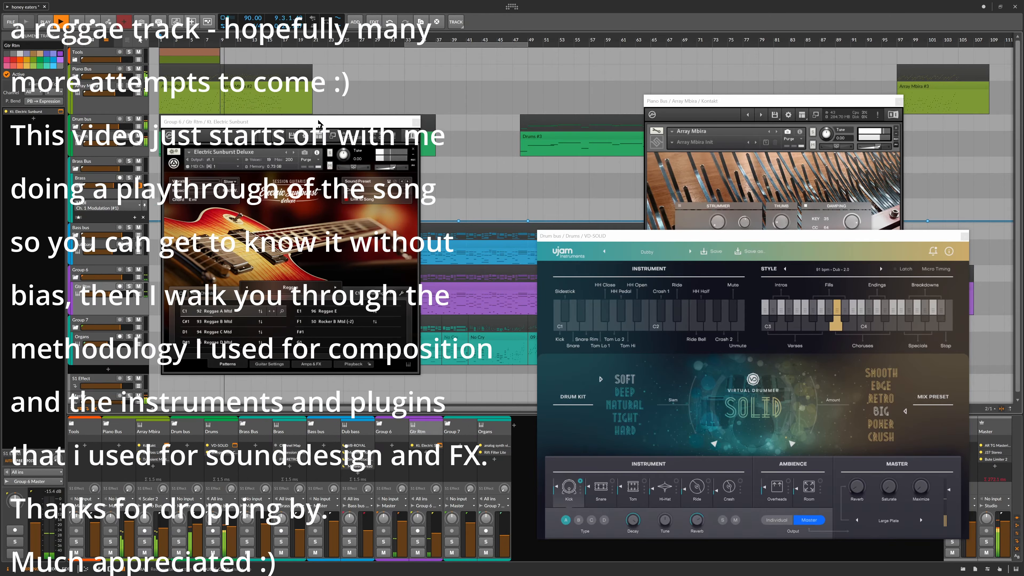
drag(321, 121, 721, 243)
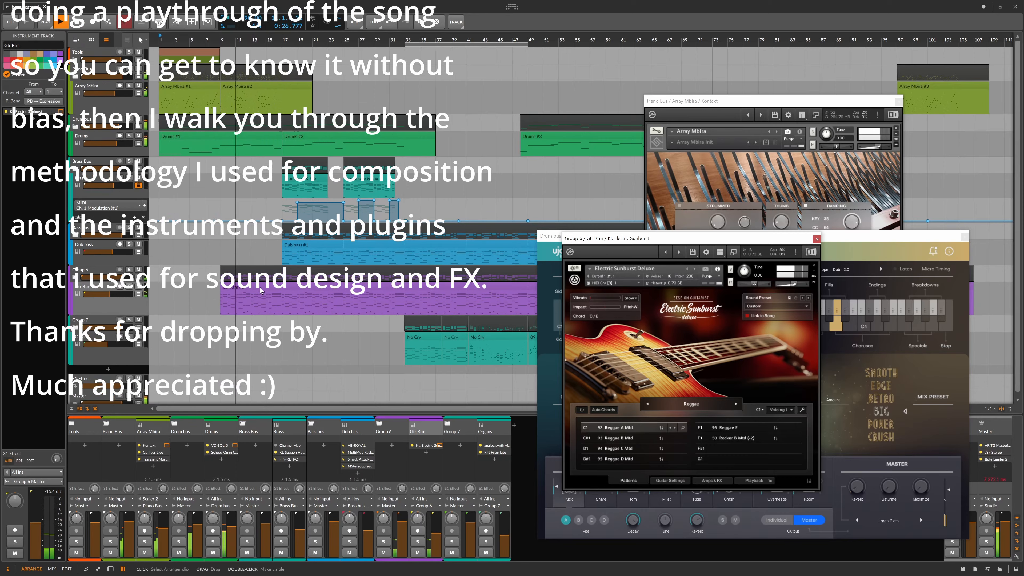
- Show the notes of the Gtr Rtm #1 clip in the note editor and enlarge the editor area
click(261, 287)
double_click(260, 288)
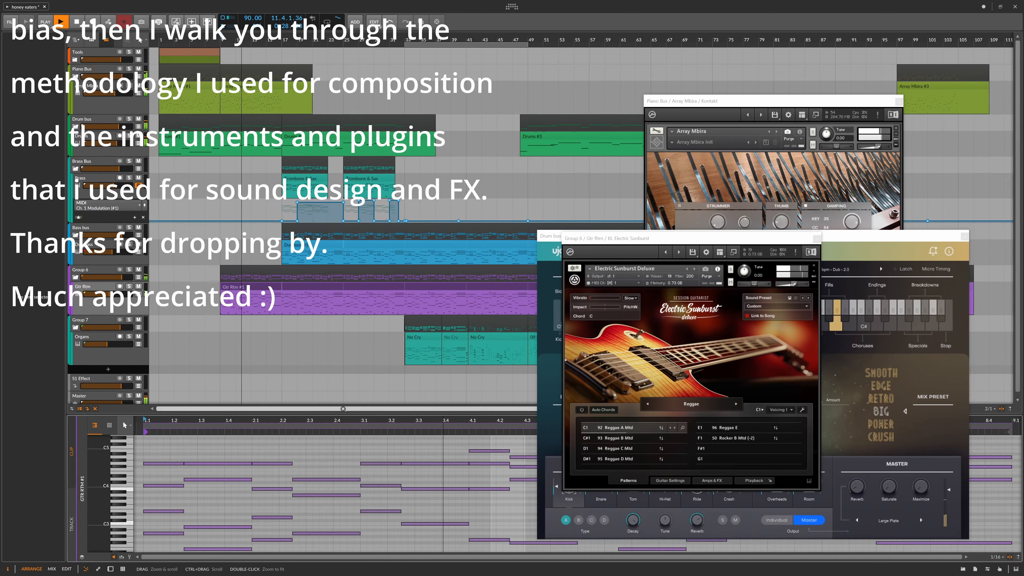
drag(344, 414, 338, 325)
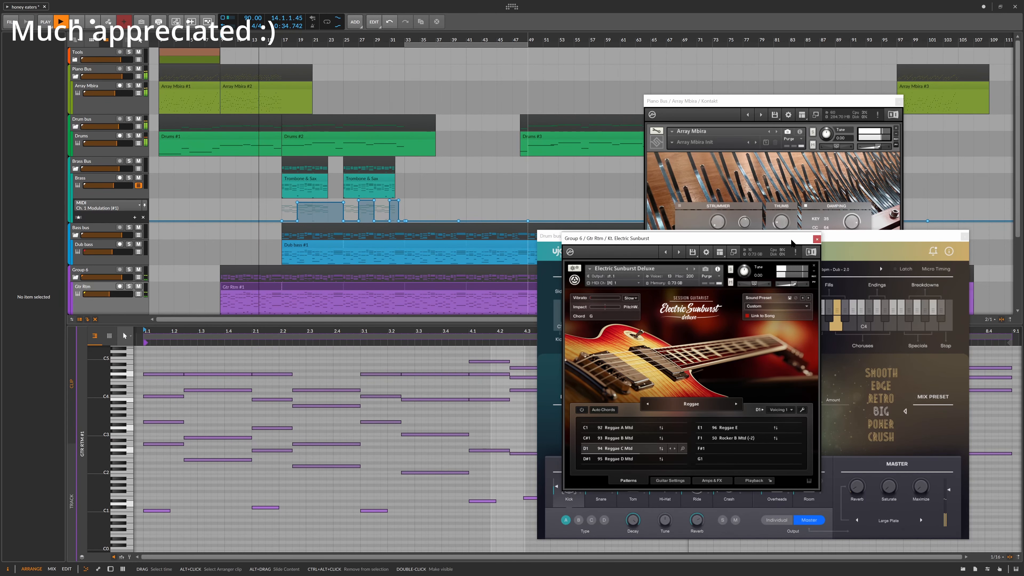
- Close the VD-SOLID and Array Mbira plug-in windows and reposition Electric Sunburst so the opening arrangement clips stay visible
drag(796, 242, 384, 153)
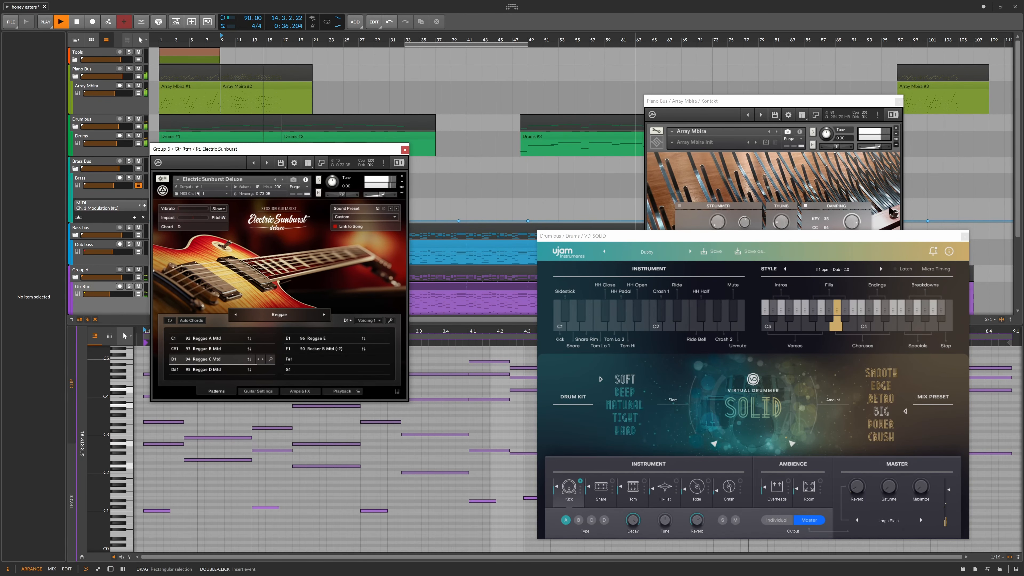
click(965, 236)
click(899, 100)
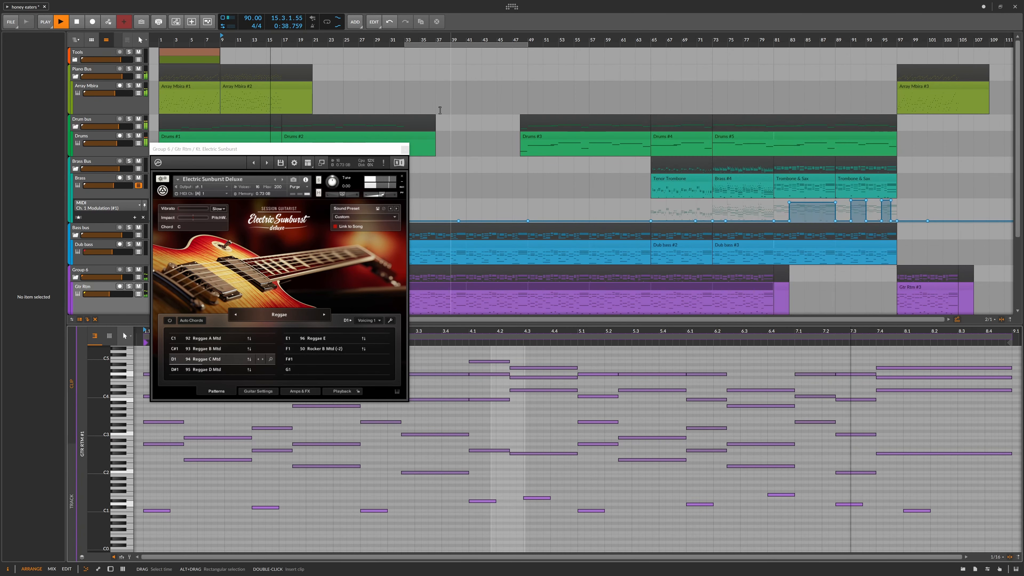
drag(352, 151, 811, 94)
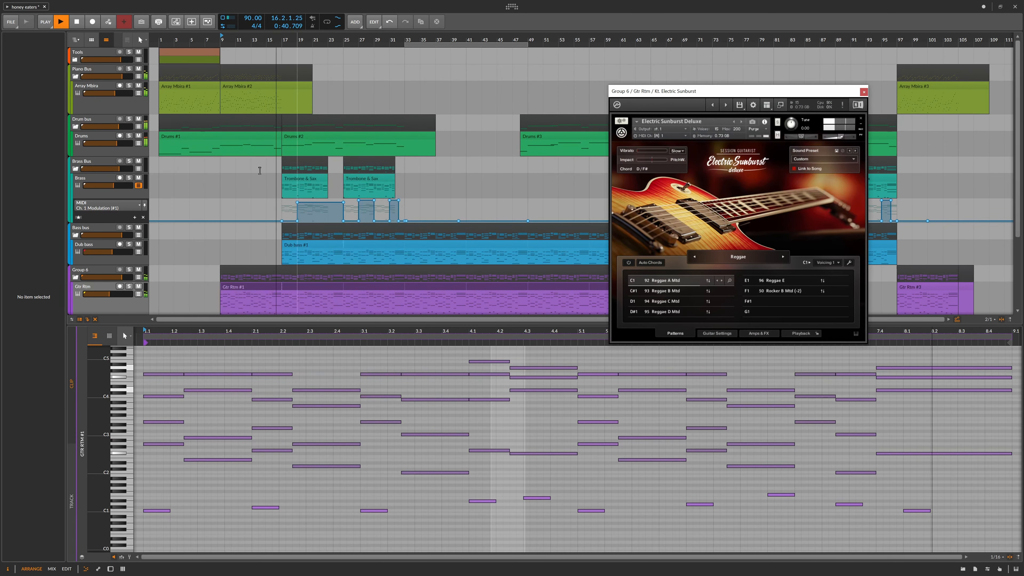
- Open the Brass track's Session Horns plug-in, move its window aside, and examine the notes of the first Trombone & Sax clip
click(96, 179)
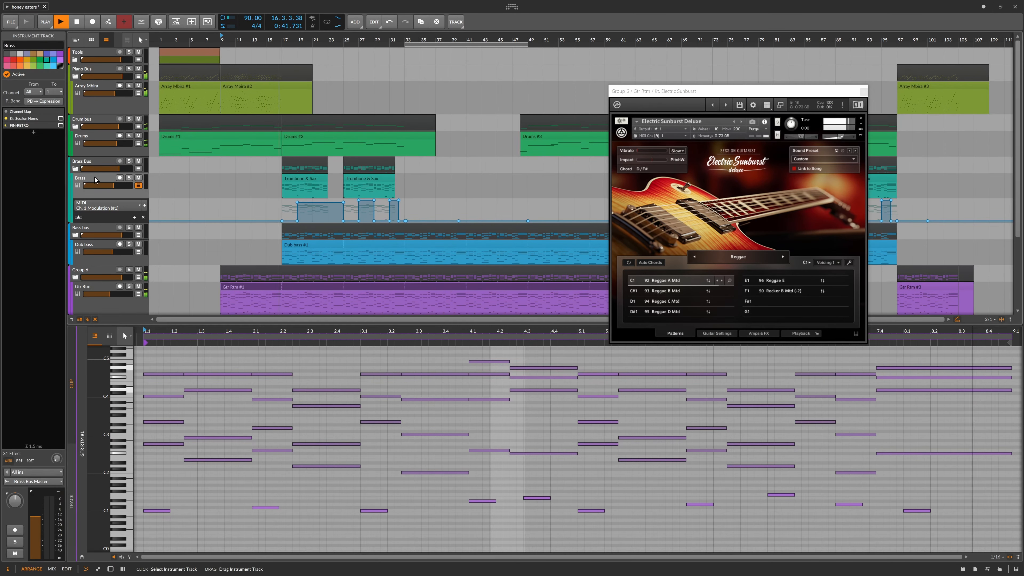
click(61, 119)
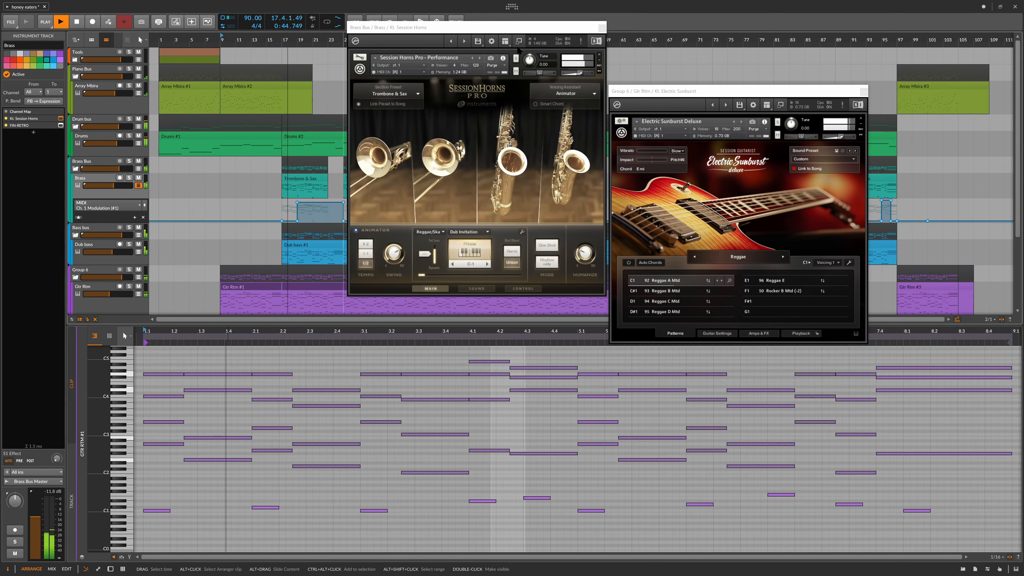
drag(524, 26, 907, 201)
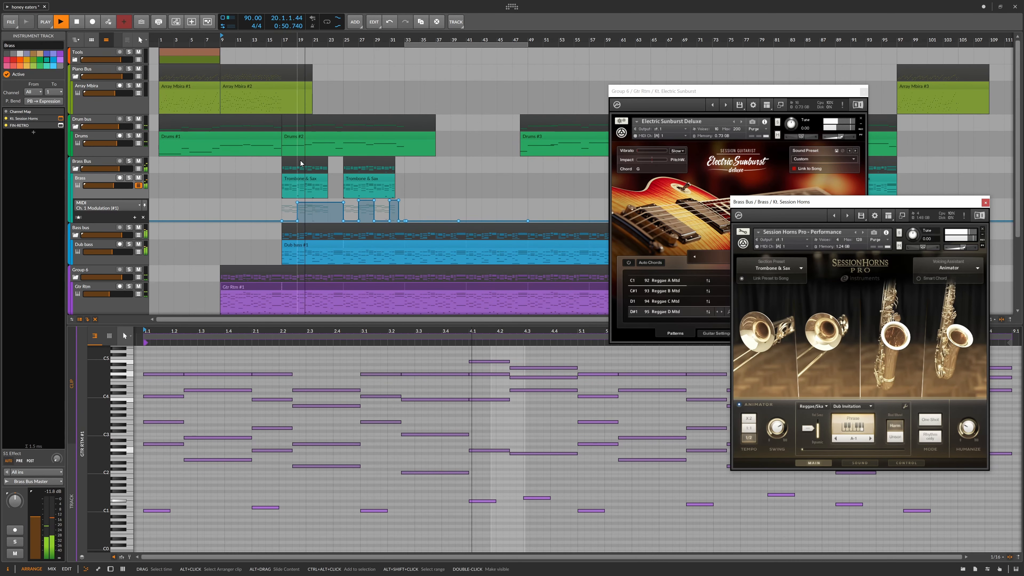
click(314, 180)
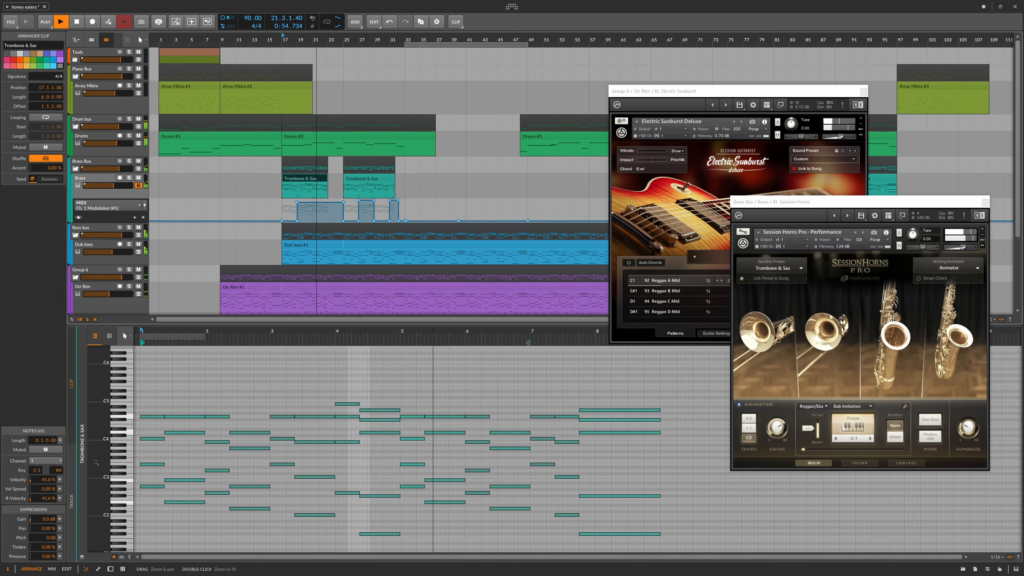
drag(99, 462, 95, 434)
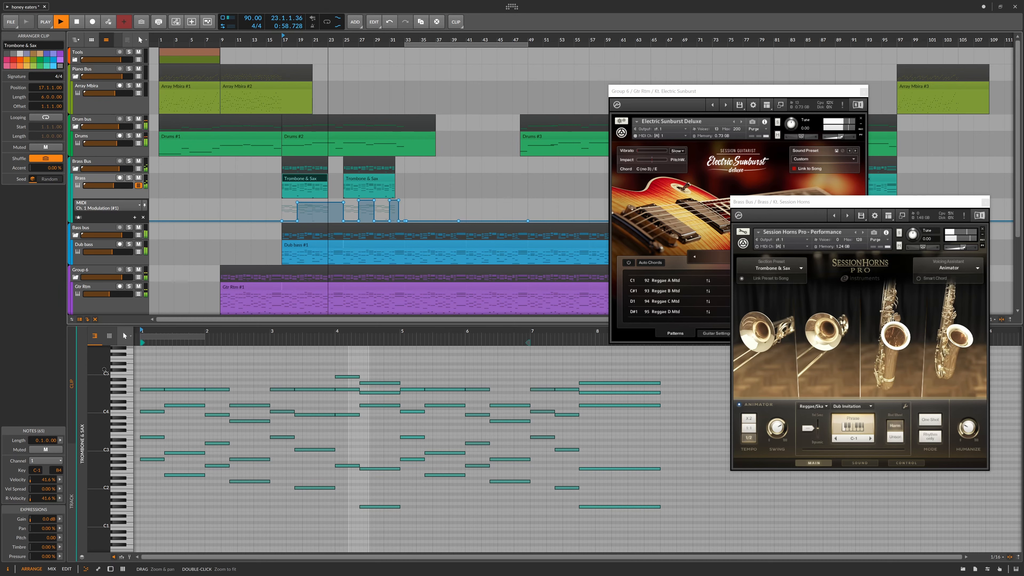
mouse_move(103, 376)
mouse_down()
mouse_move(103, 308)
mouse_move(104, 411)
mouse_move(103, 385)
mouse_up()
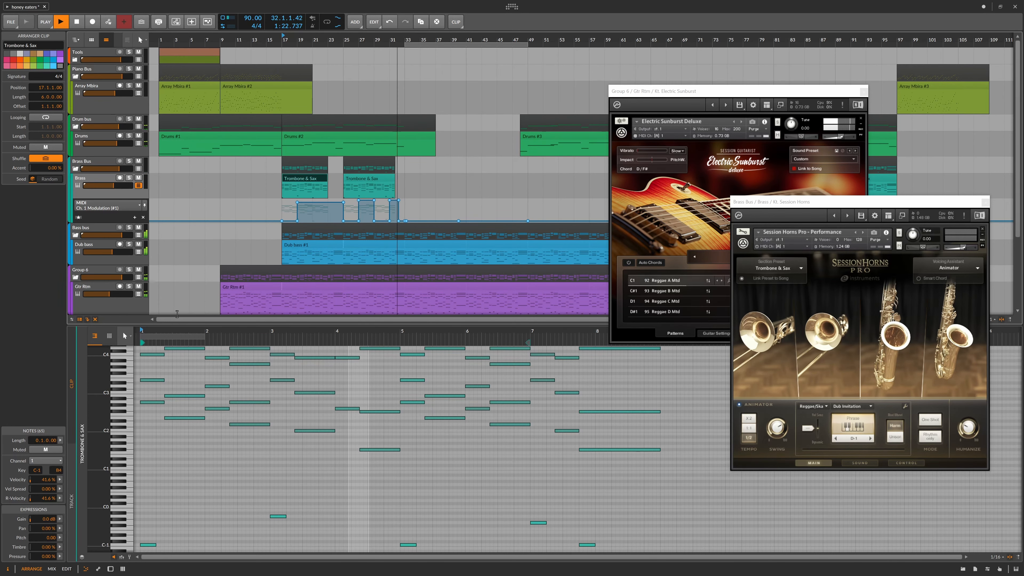
- Show the first No Cry clip's notes and open the Organs track's analog synth vintage organ window, placing it clear of the organ clips
scroll(490, 164, down, 5)
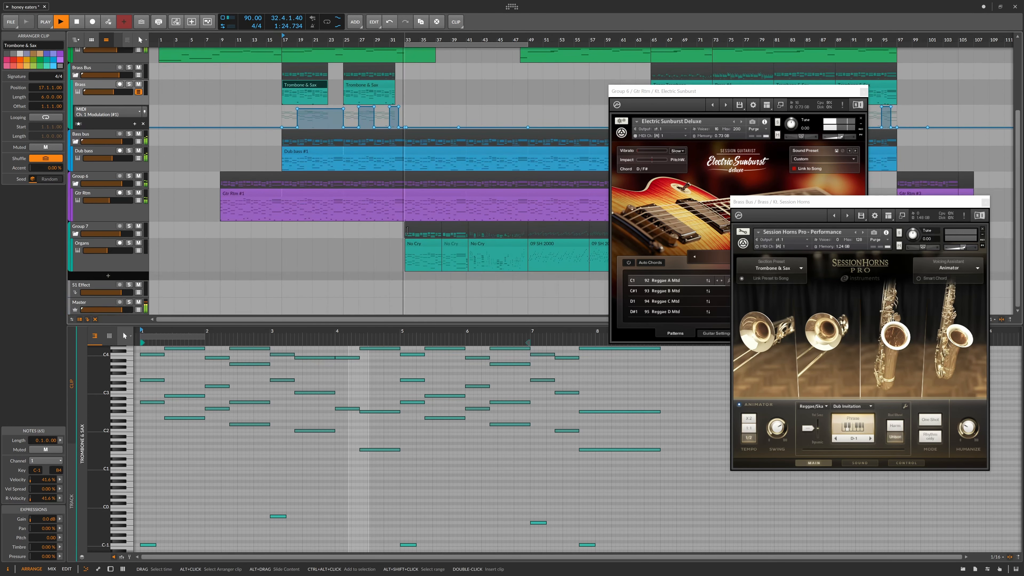
click(419, 247)
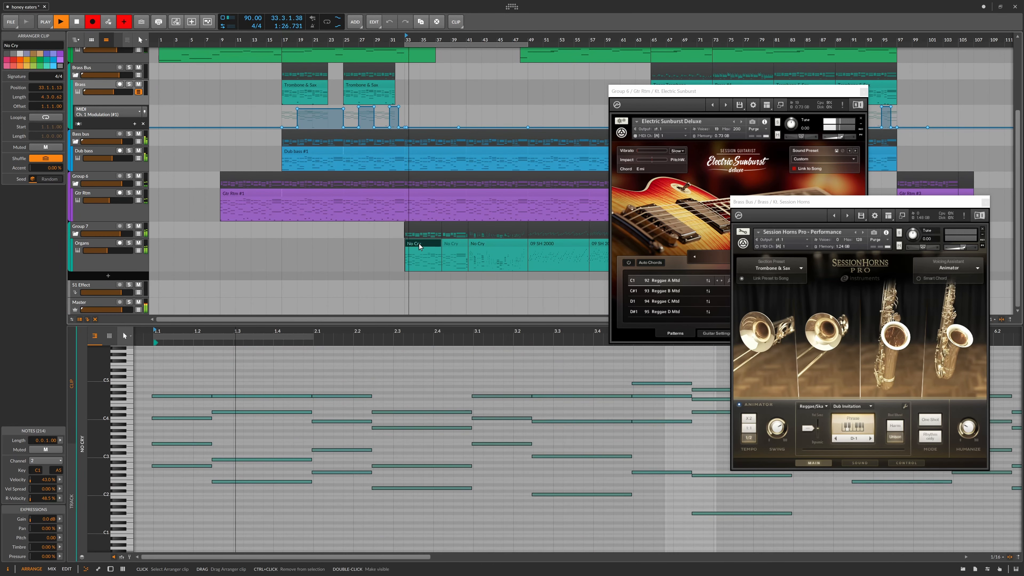
click(85, 241)
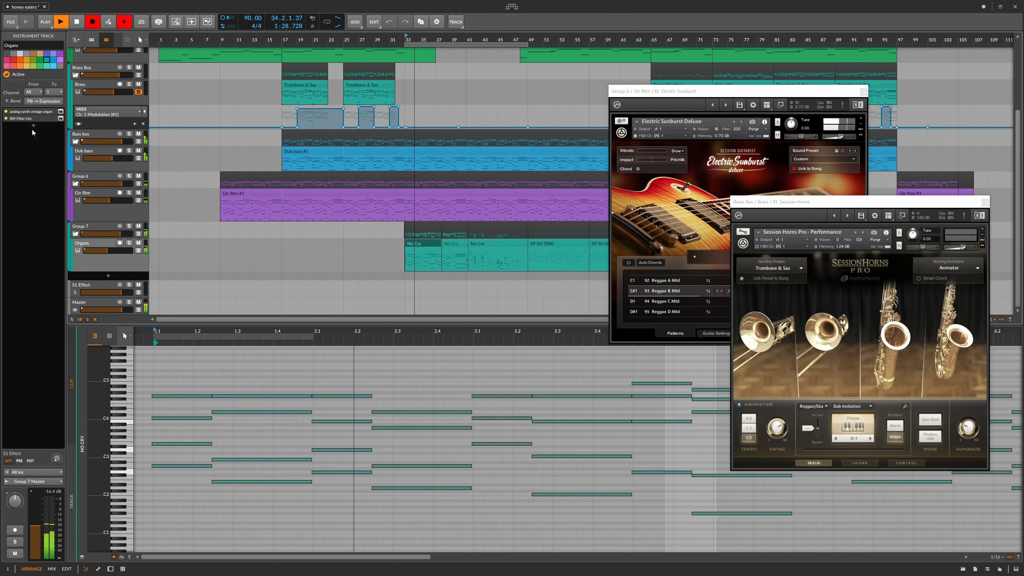
click(61, 111)
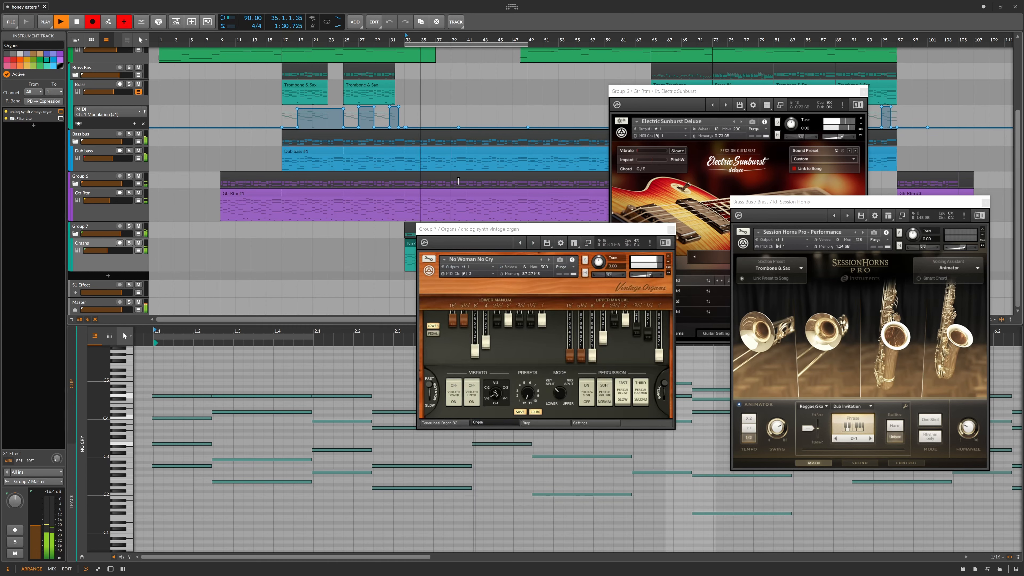
drag(588, 234, 249, 106)
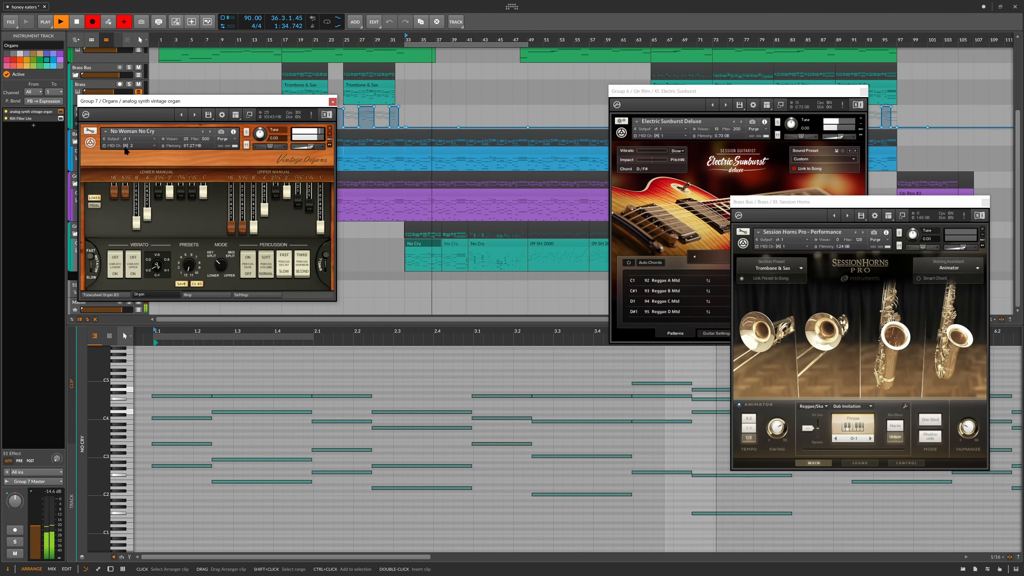
drag(232, 101, 276, 93)
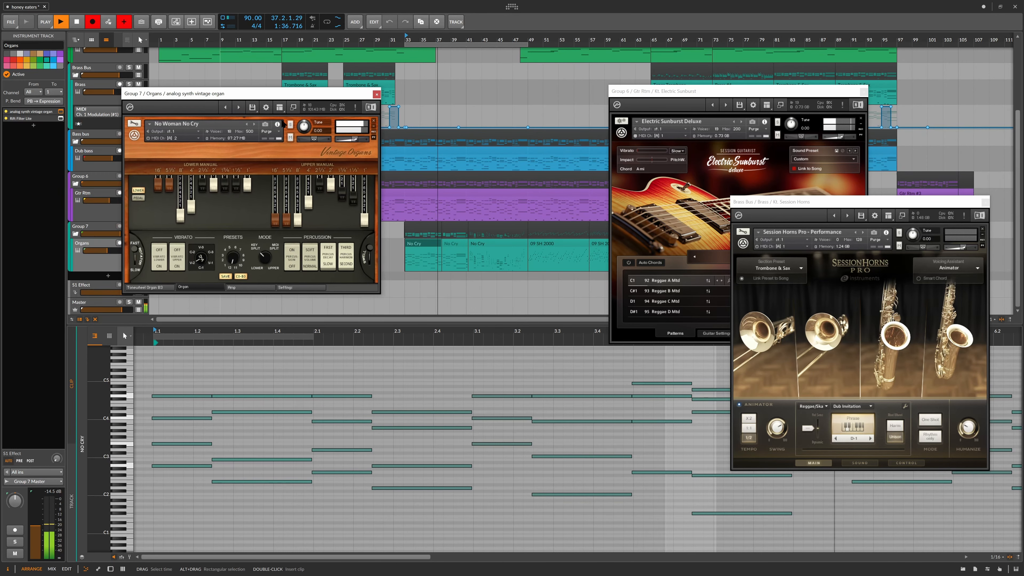
- Show the second No Cry clip's notes, then close Session Horns and move the vintage organ window off the track headers
click(453, 246)
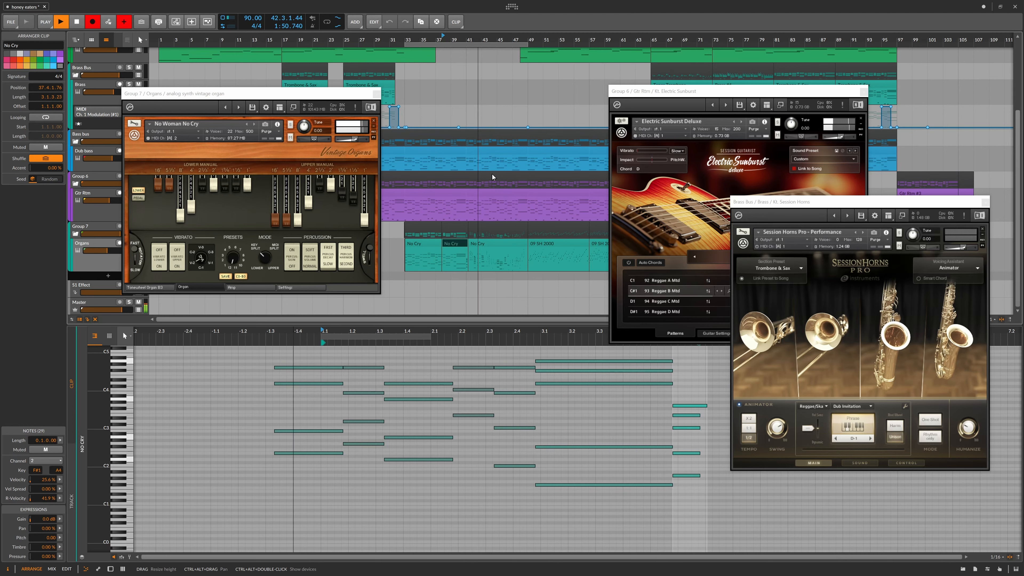
click(984, 202)
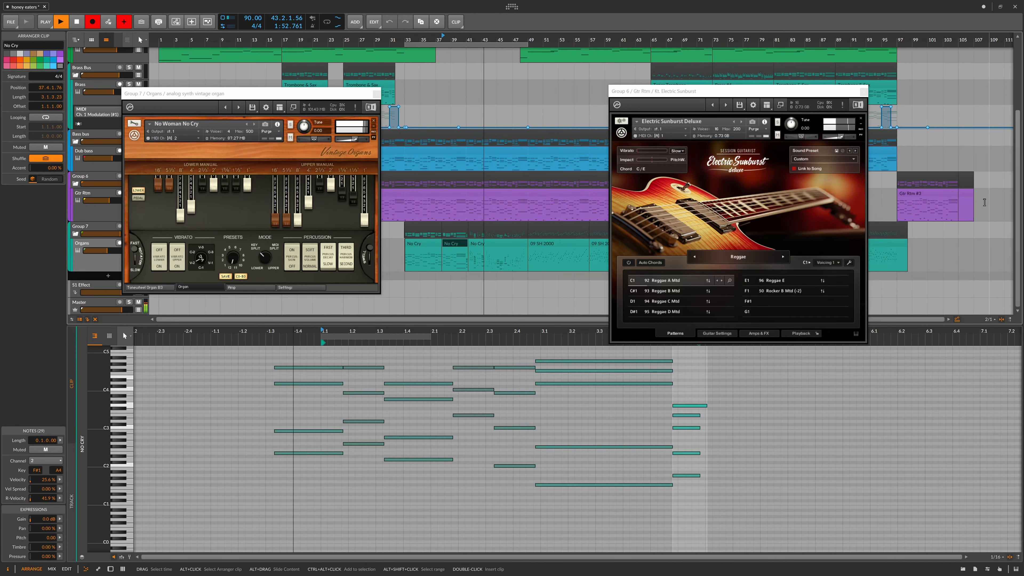
scroll(501, 192, up, 3)
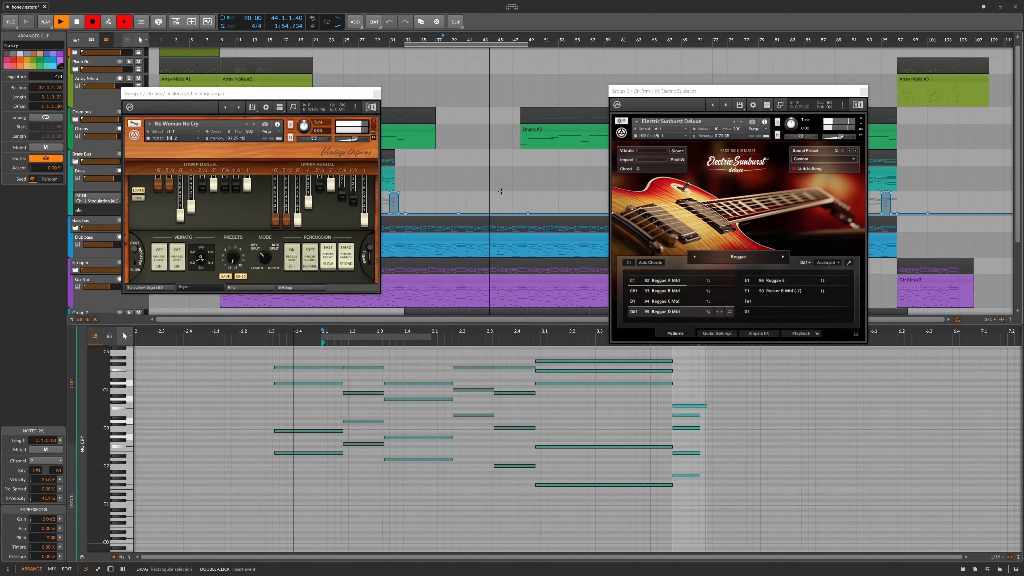
scroll(501, 191, down, 2)
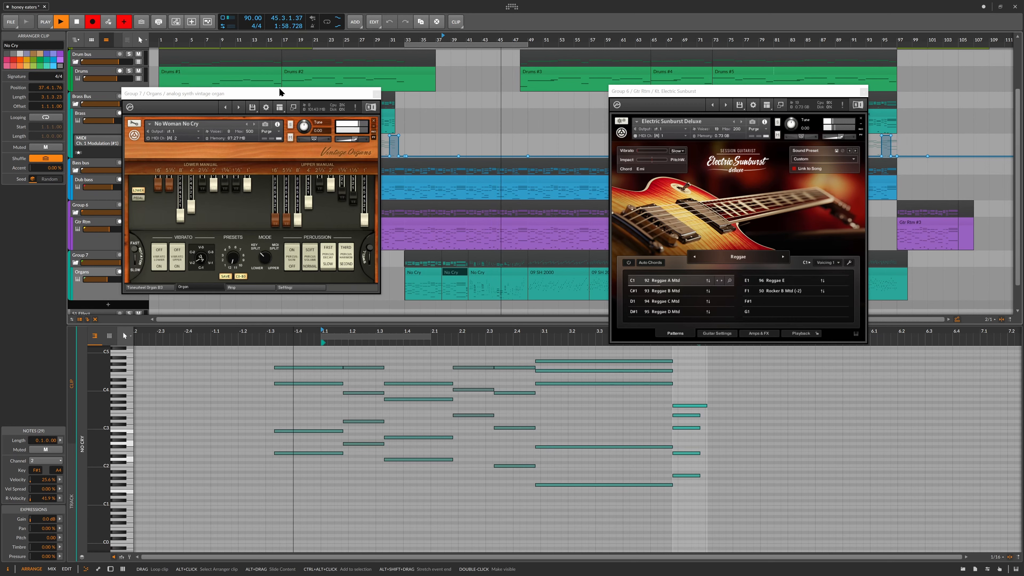
drag(281, 92, 331, 78)
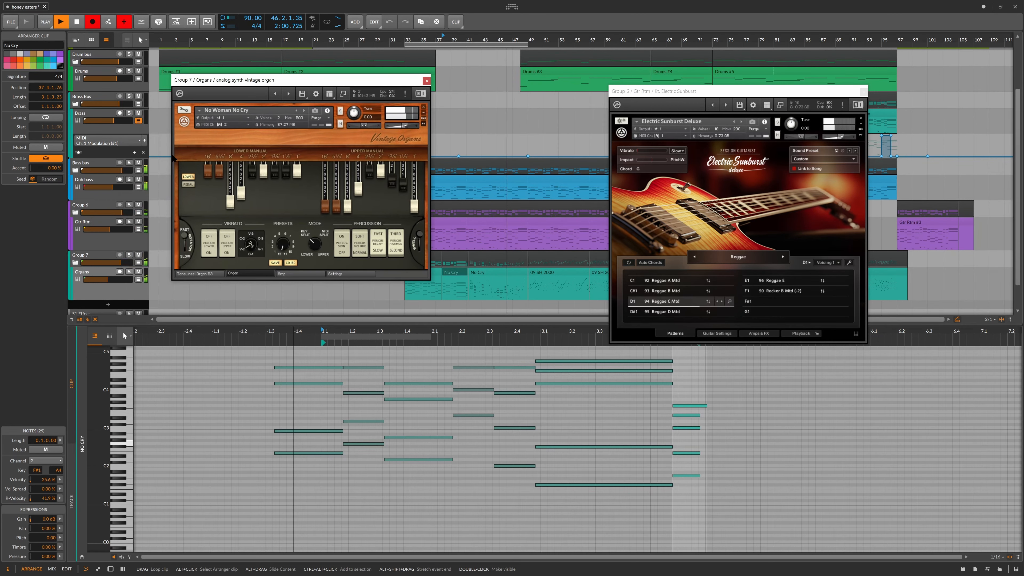
- Open the Dub bass track's VB-ROYAL plug-in and move its window away from the vintage organ window
click(81, 194)
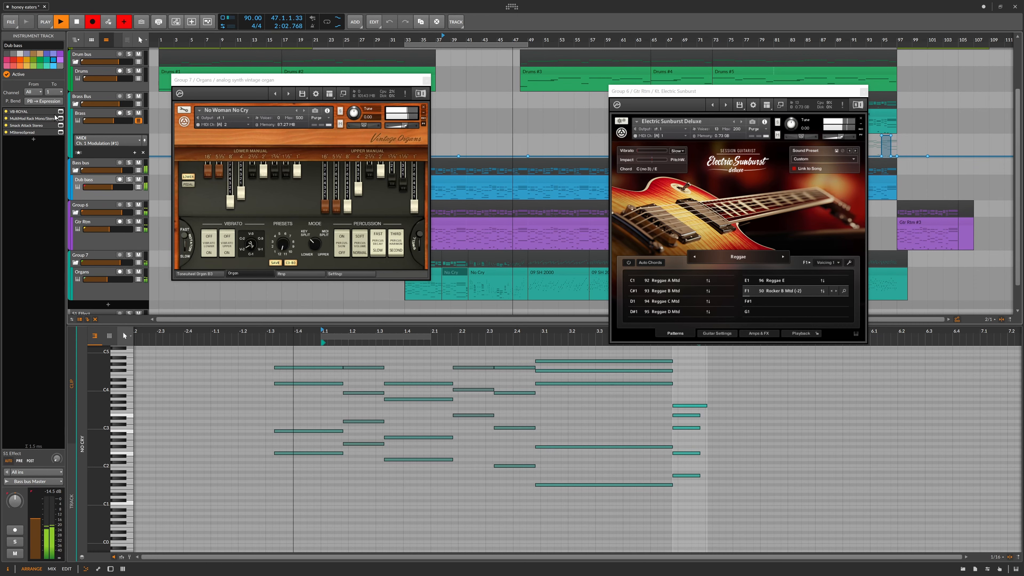
click(60, 111)
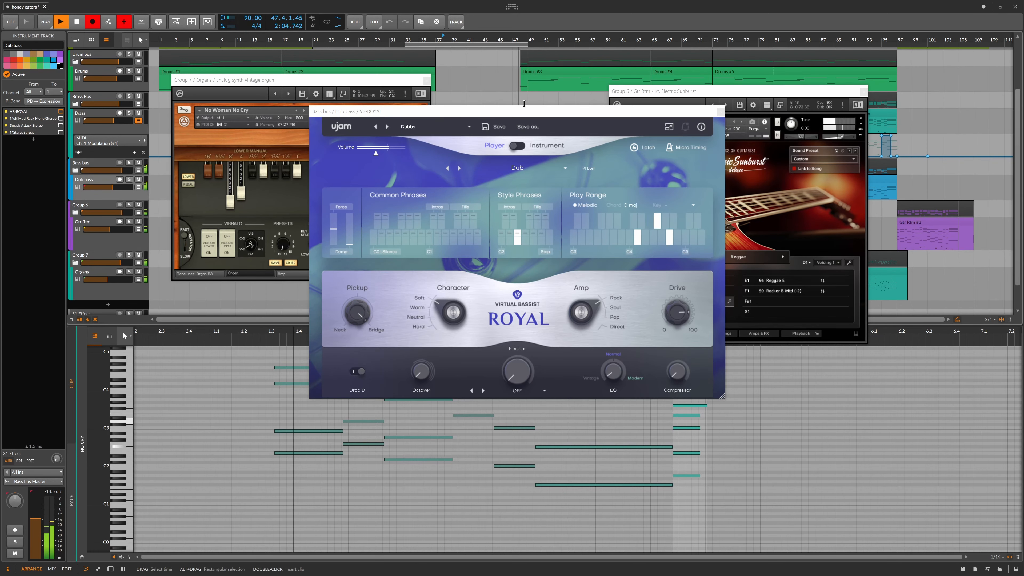
drag(525, 111, 753, 49)
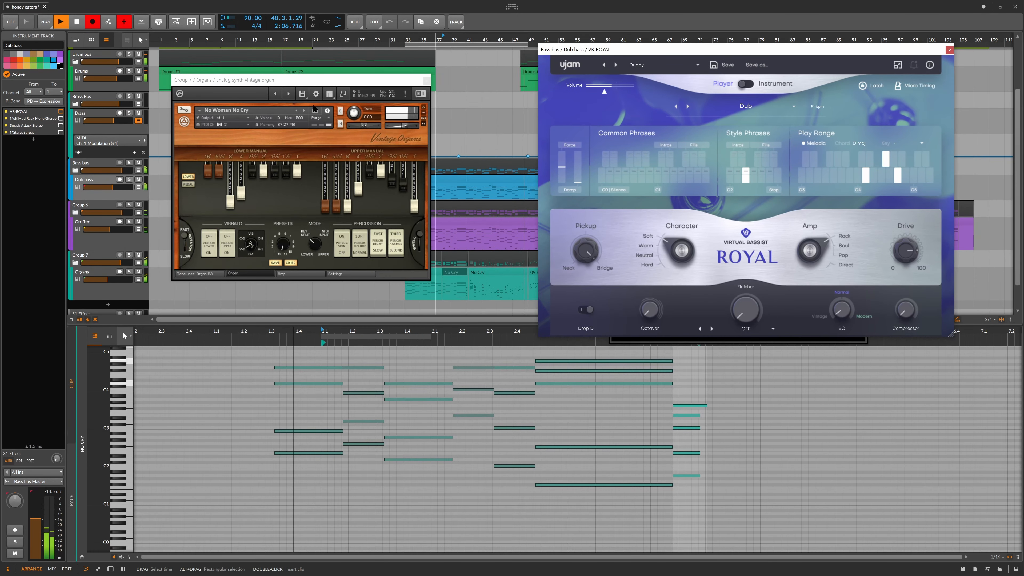
drag(629, 47, 686, 35)
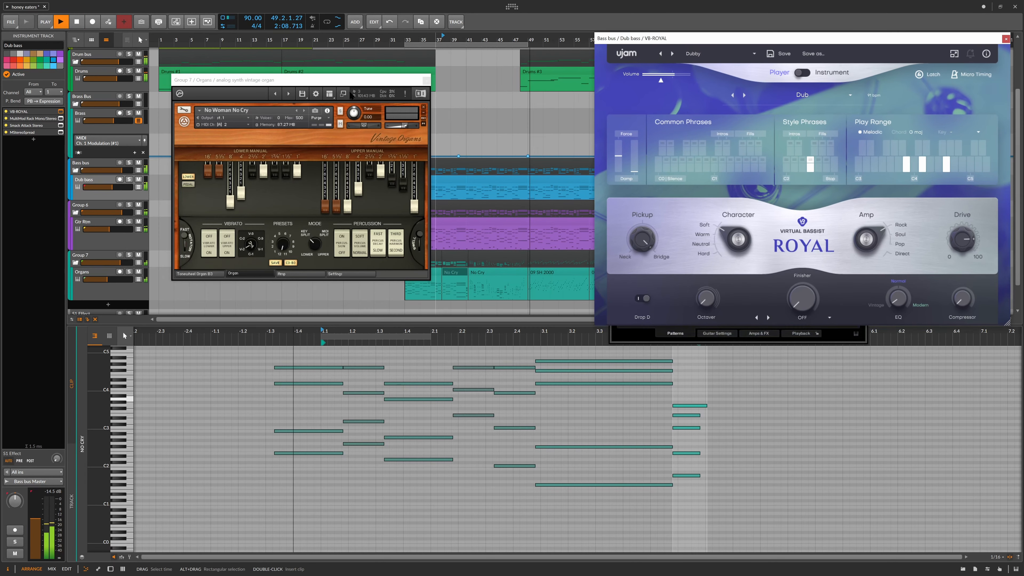
- Display the 09 SH2000 instrument in the Organs plug-in and the first 09 SH 2000 clip's notes, and close VB-ROYAL
click(276, 94)
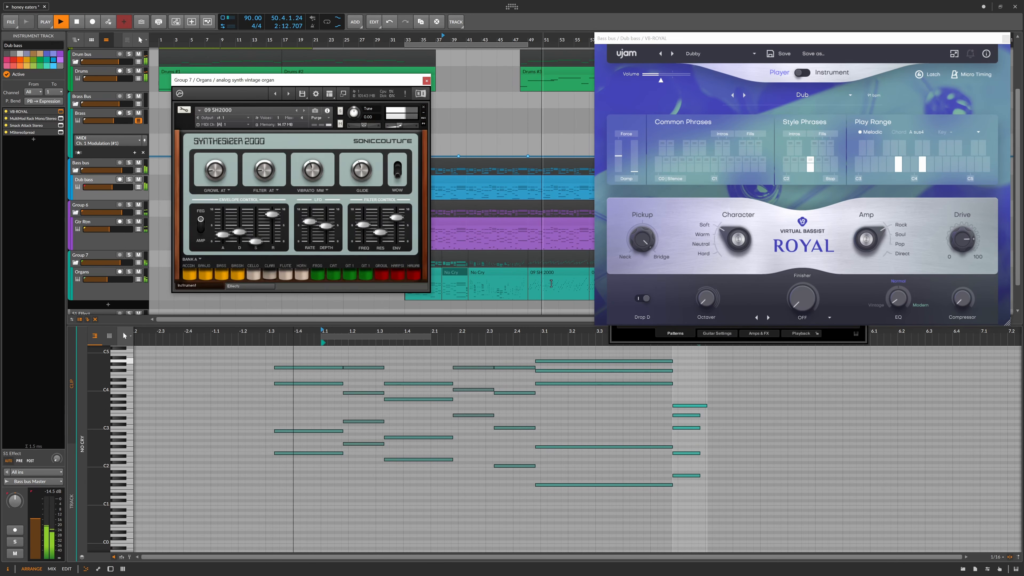
click(564, 272)
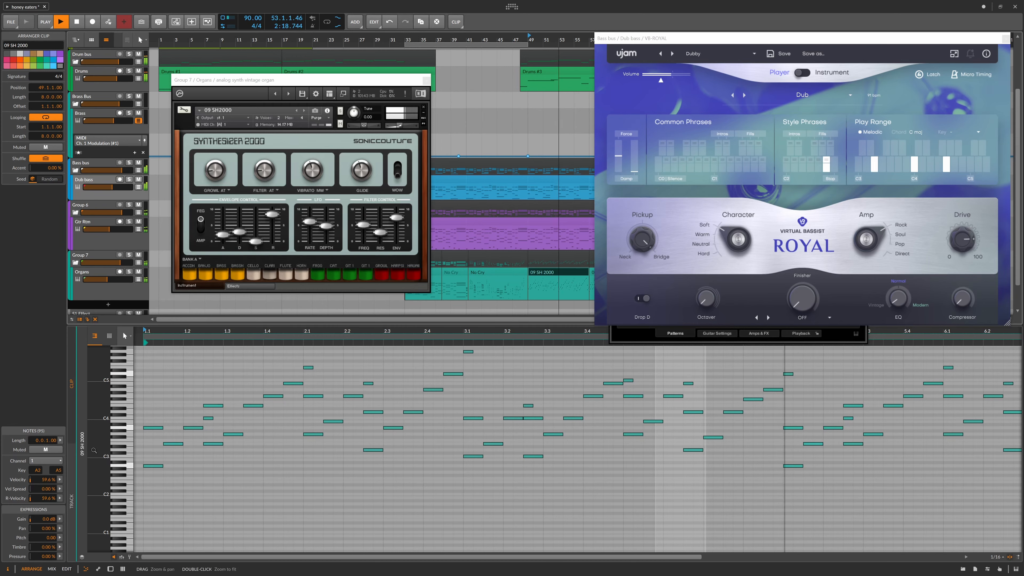
drag(94, 450, 94, 496)
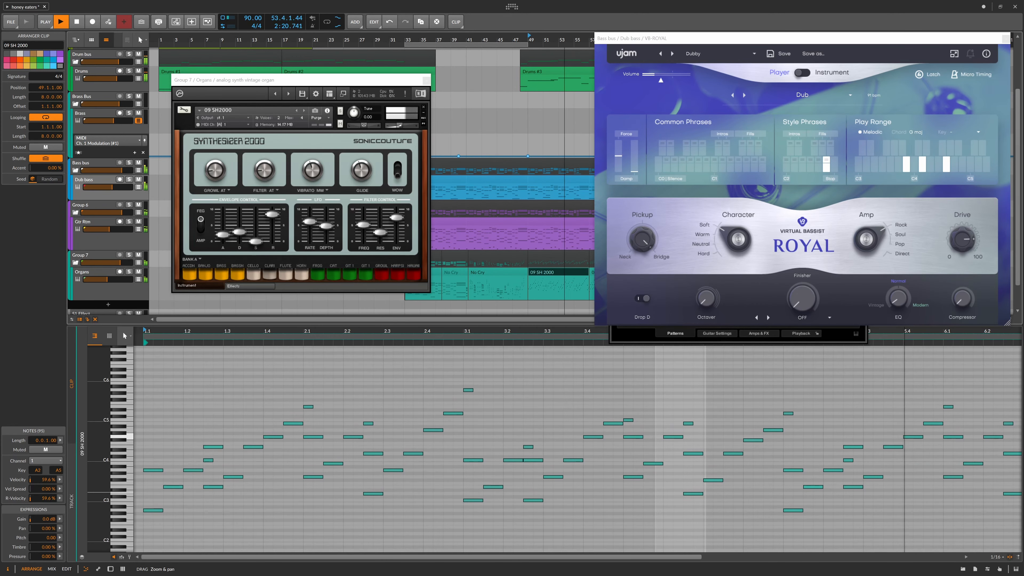
click(1006, 39)
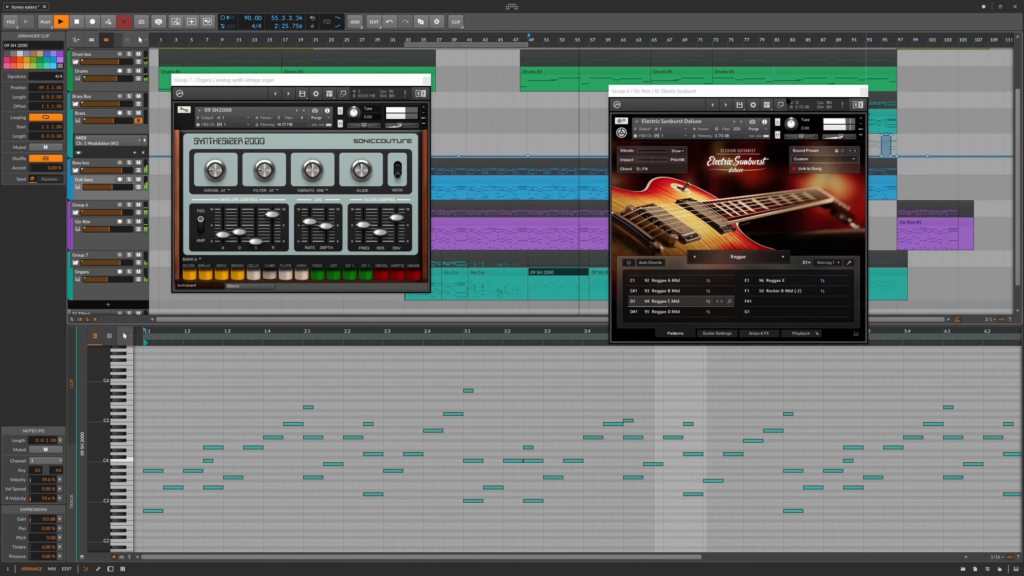
- Show the mixer below the arrangement in place of the note editor, and close the vintage organ and Electric Sunburst windows
click(426, 81)
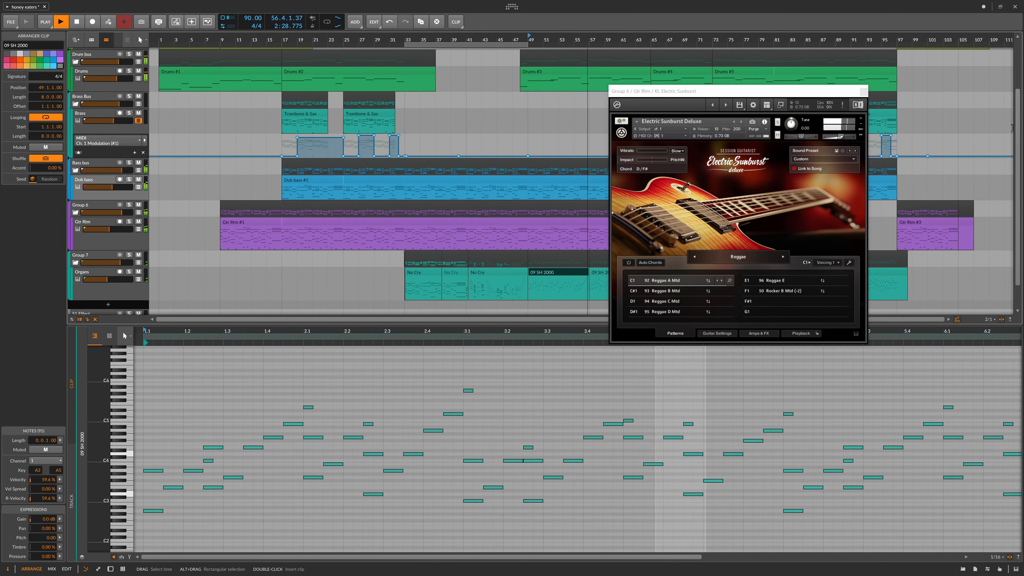
scroll(1017, 117, up, 1)
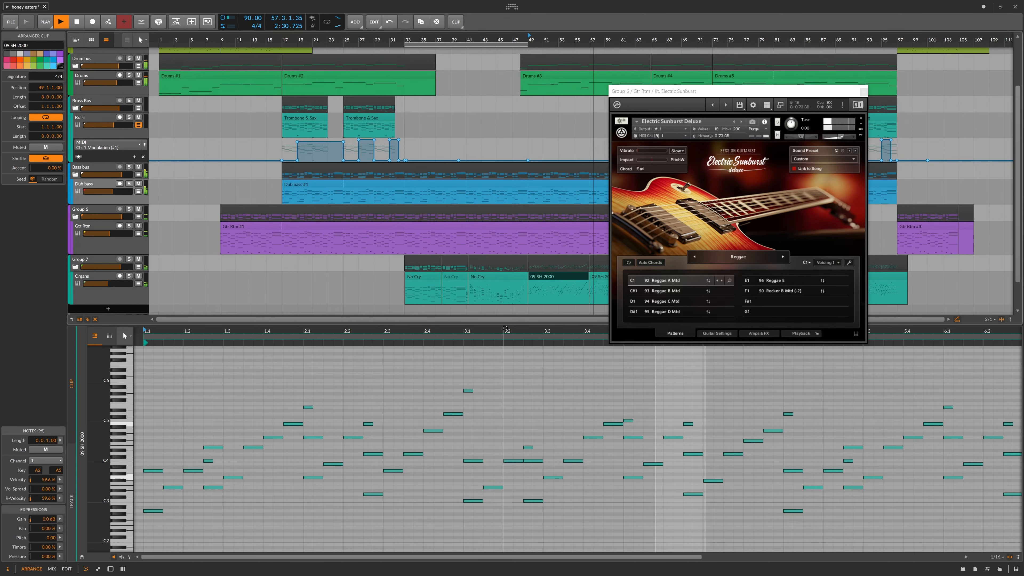
click(123, 570)
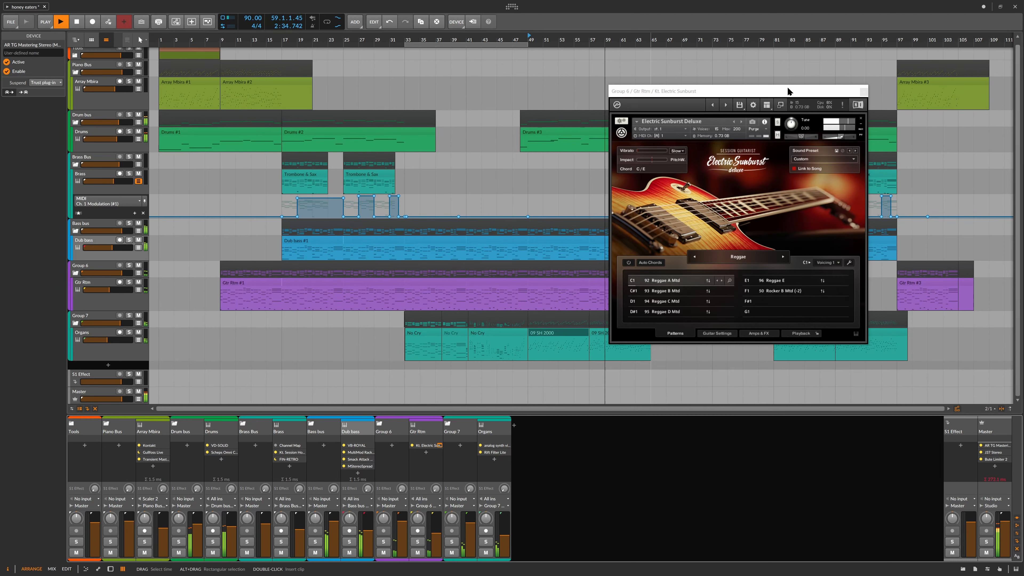
click(864, 92)
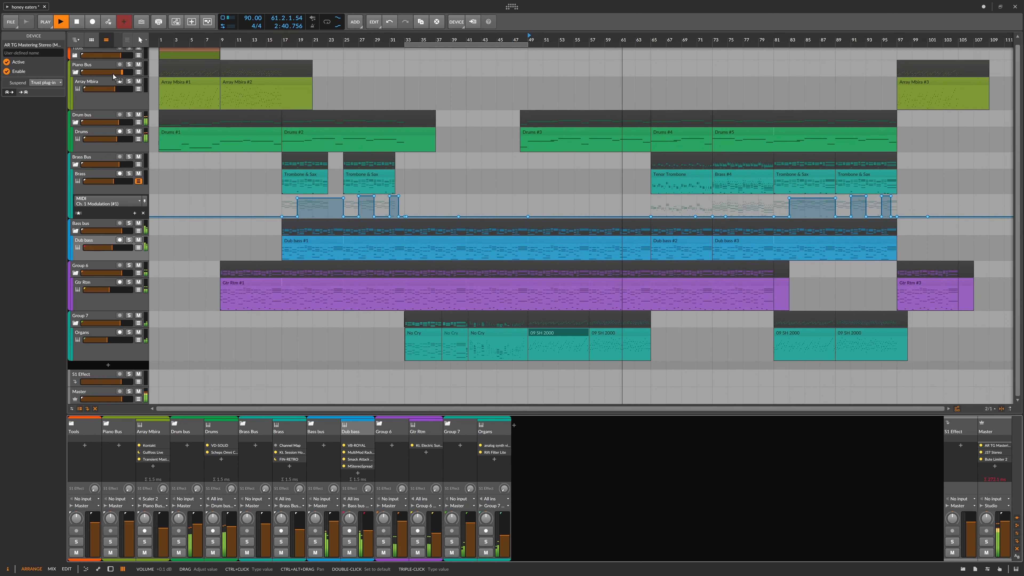
- Open the Drums track's Scheps Omni Channel plug-in and place its window over the mixer, clear of the brass clips
click(100, 126)
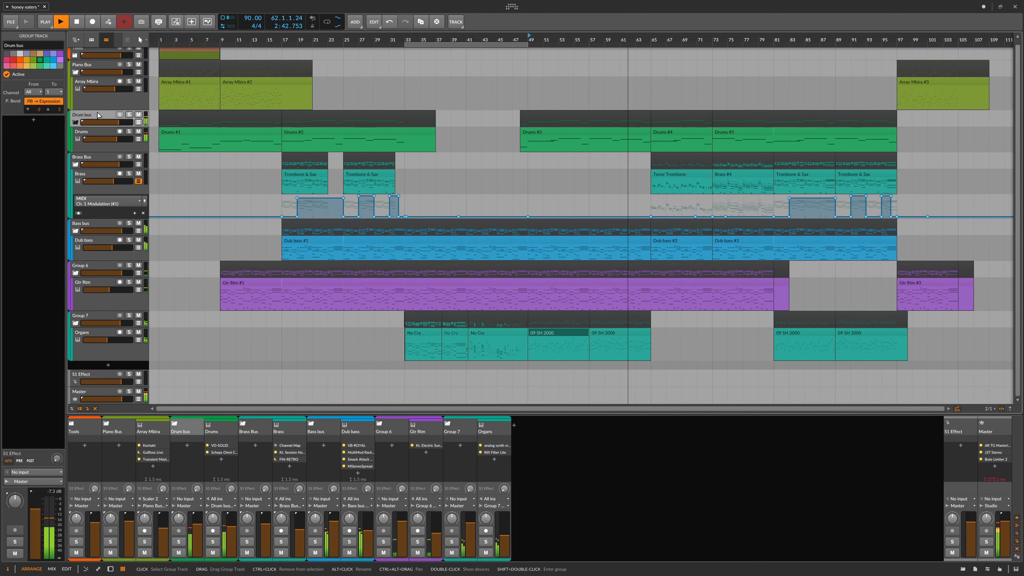
click(99, 133)
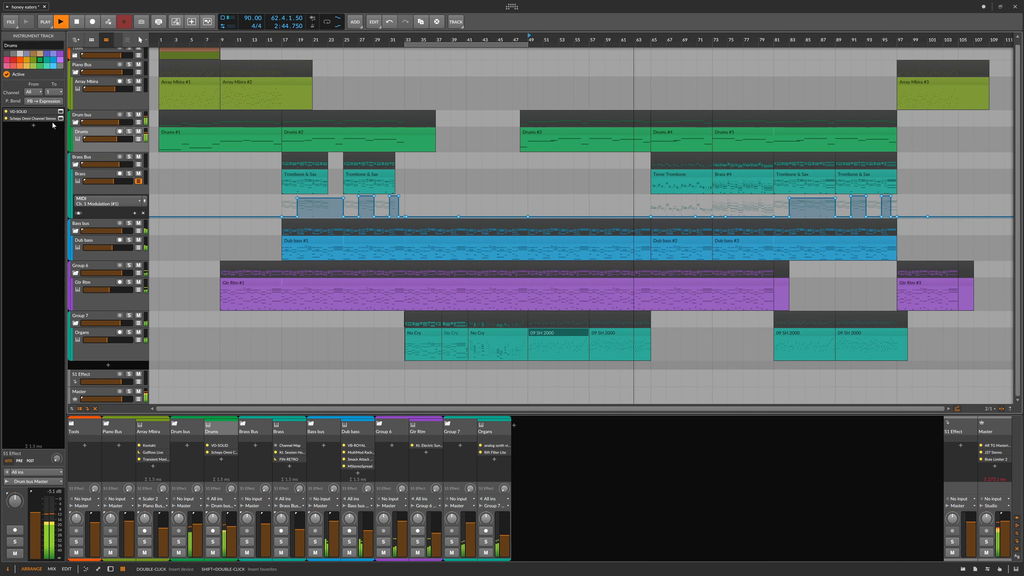
click(61, 118)
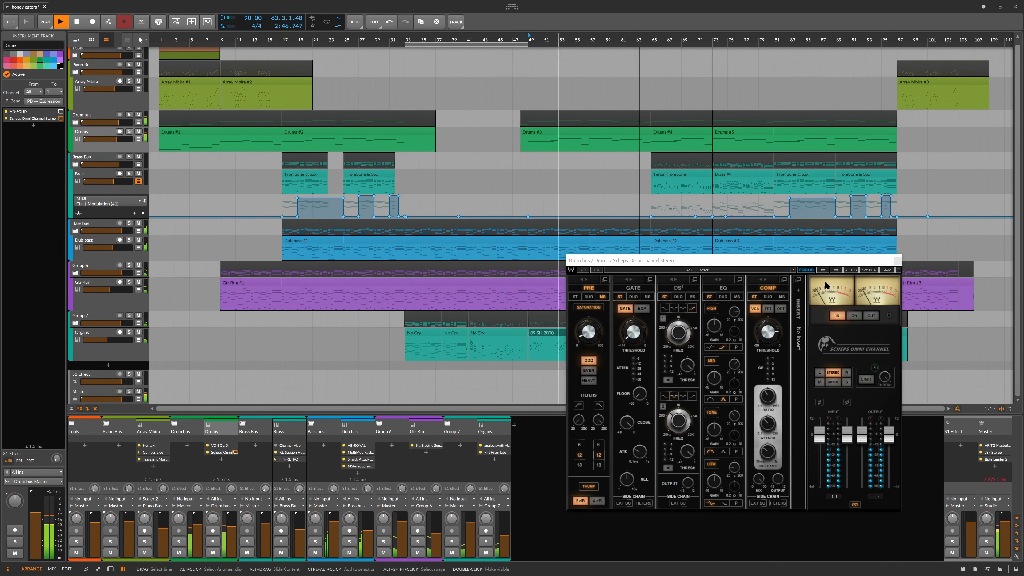
drag(786, 263, 852, 299)
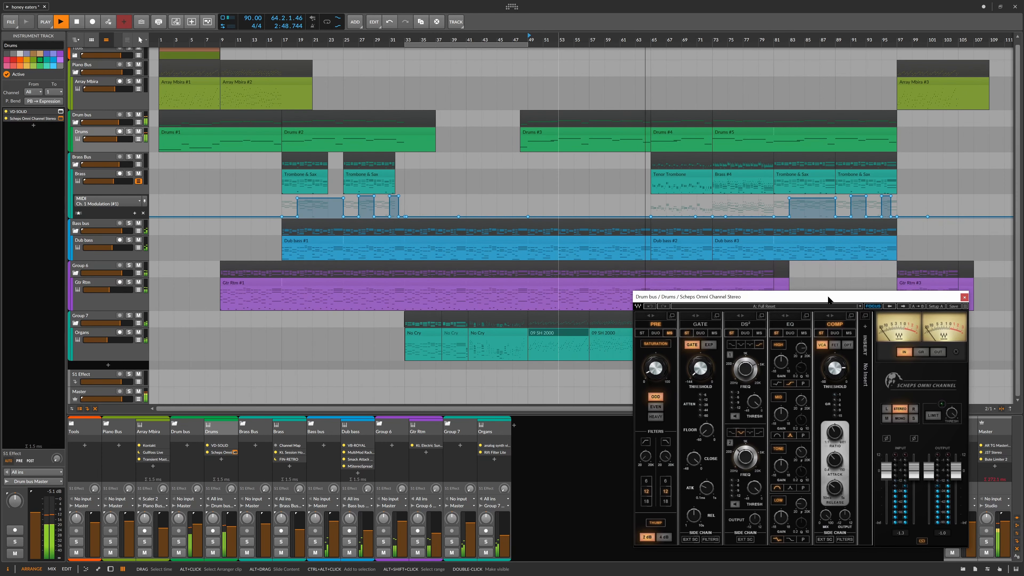
- Open the Brass track's Session Horns plug-in on its Tenor Trombone instrument and move the window clear of the later brass clips
click(97, 169)
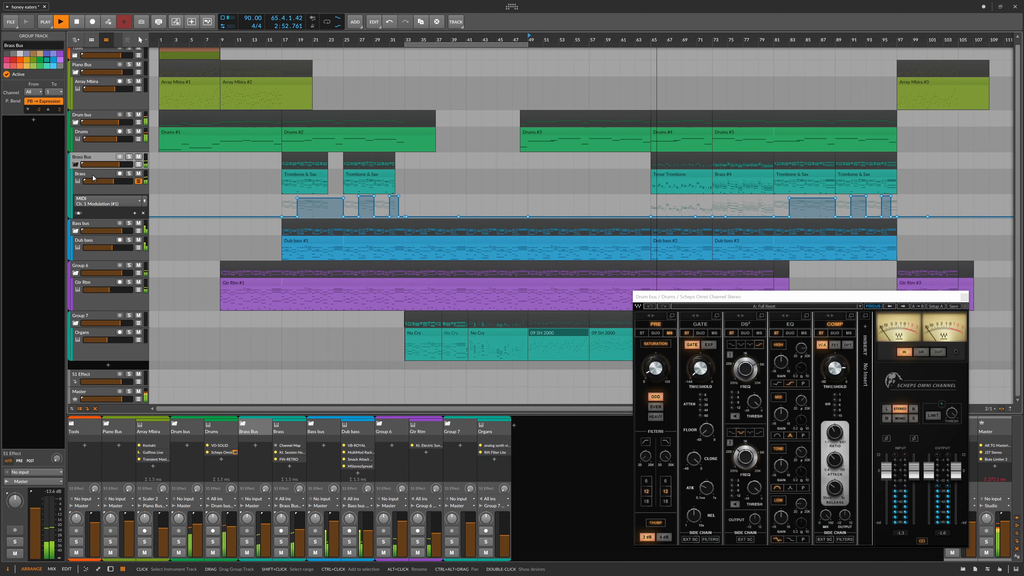
click(97, 178)
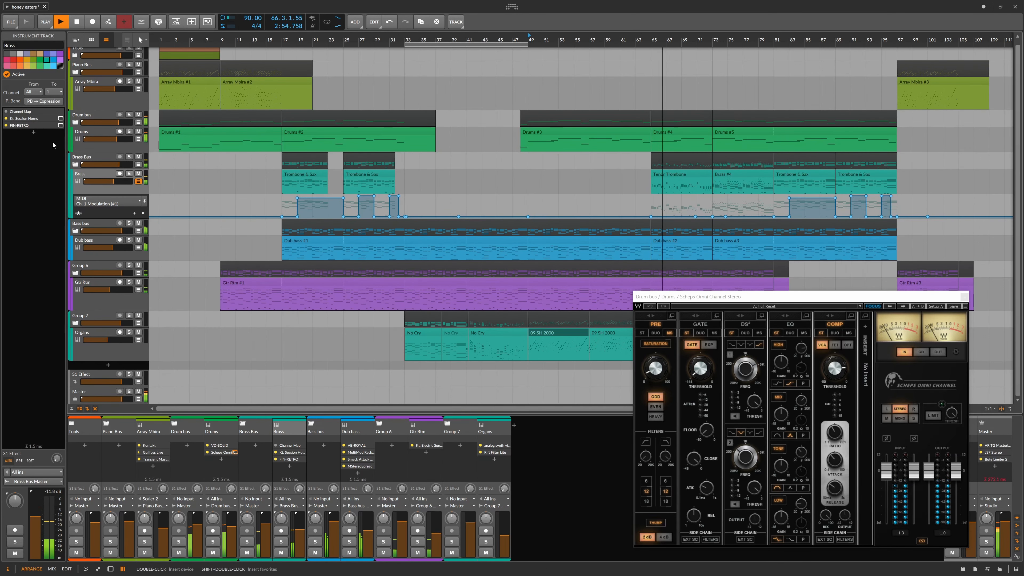
click(60, 119)
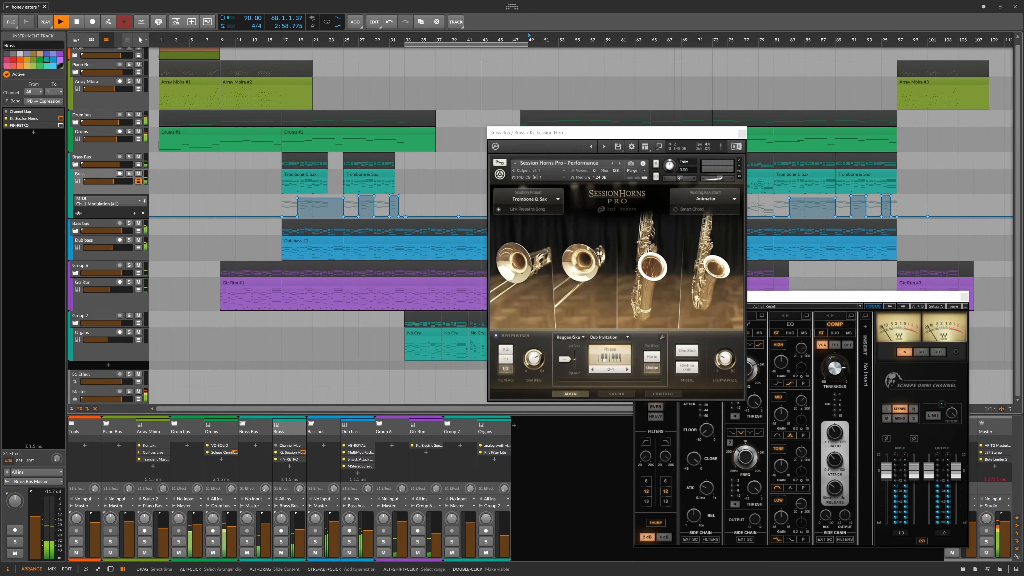
click(603, 147)
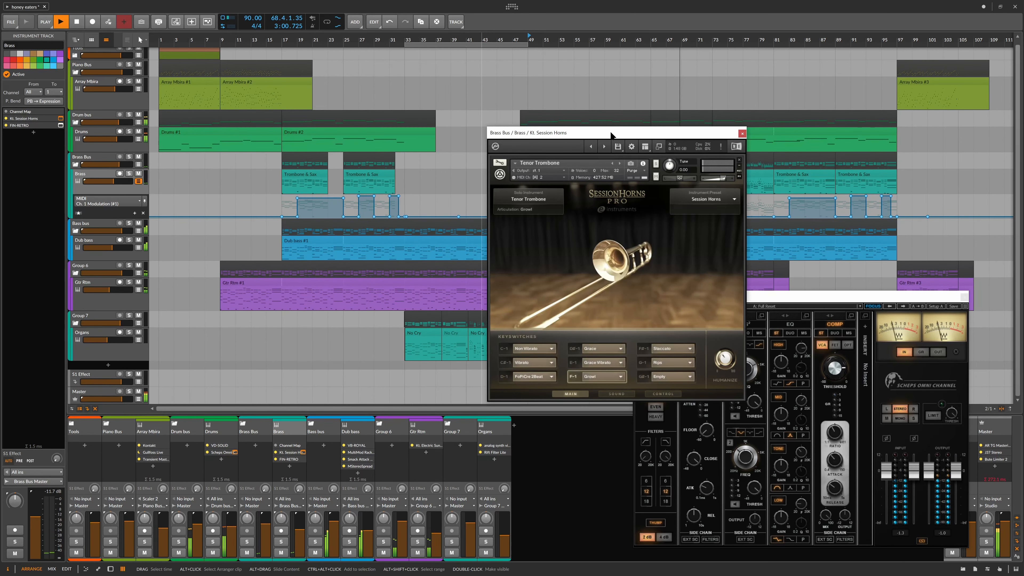
drag(612, 136, 347, 44)
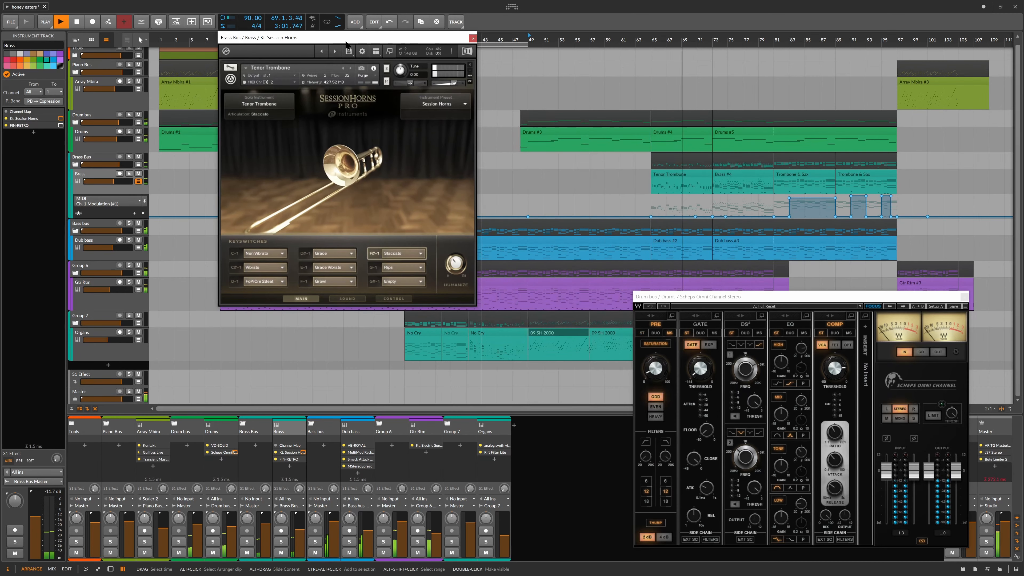
- Show the Brass #4 clip's notes, including its low keyswitch notes, and close the Scheps Omni Channel window
click(695, 174)
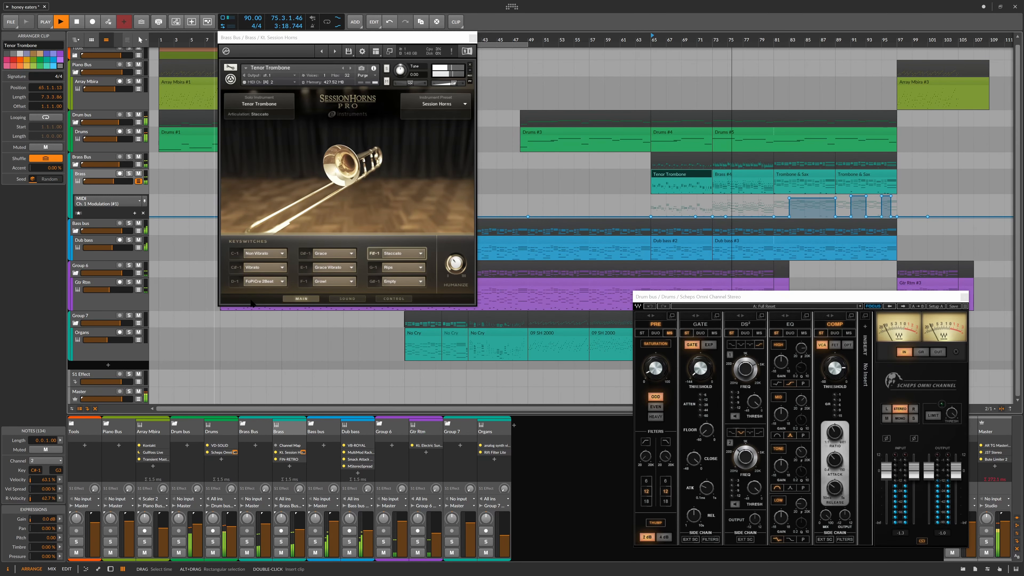
double_click(750, 175)
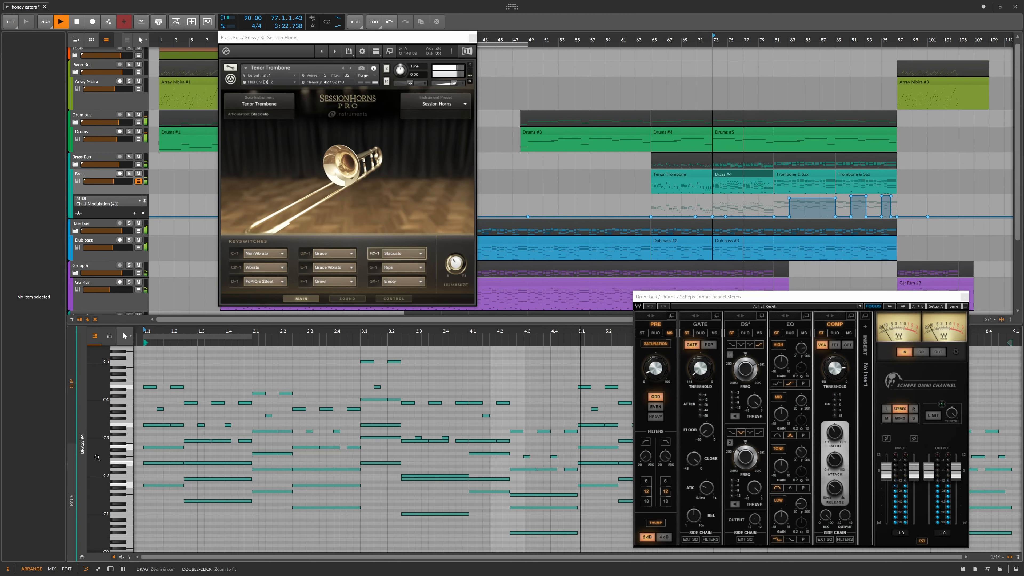
drag(96, 463, 97, 389)
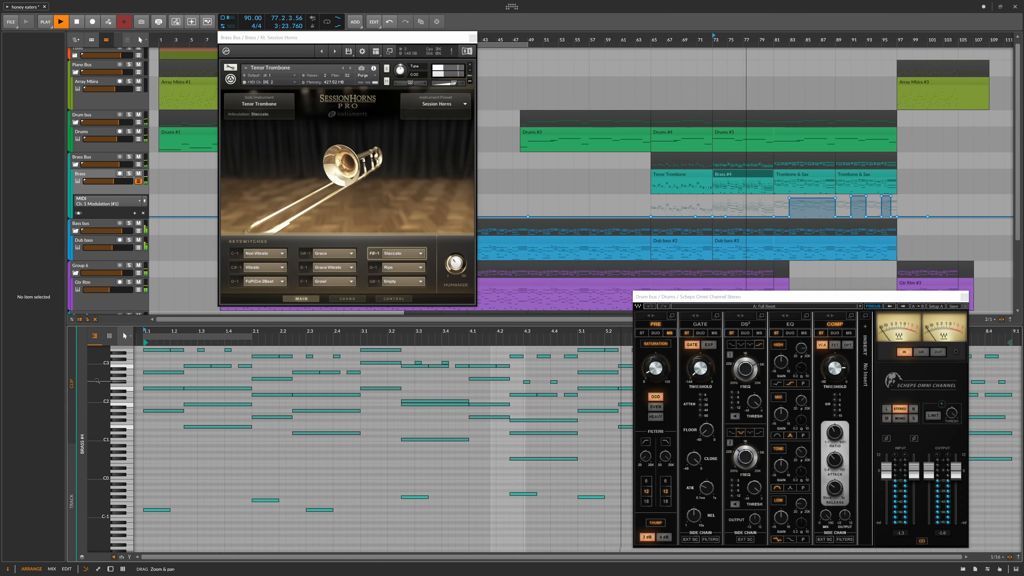
click(964, 297)
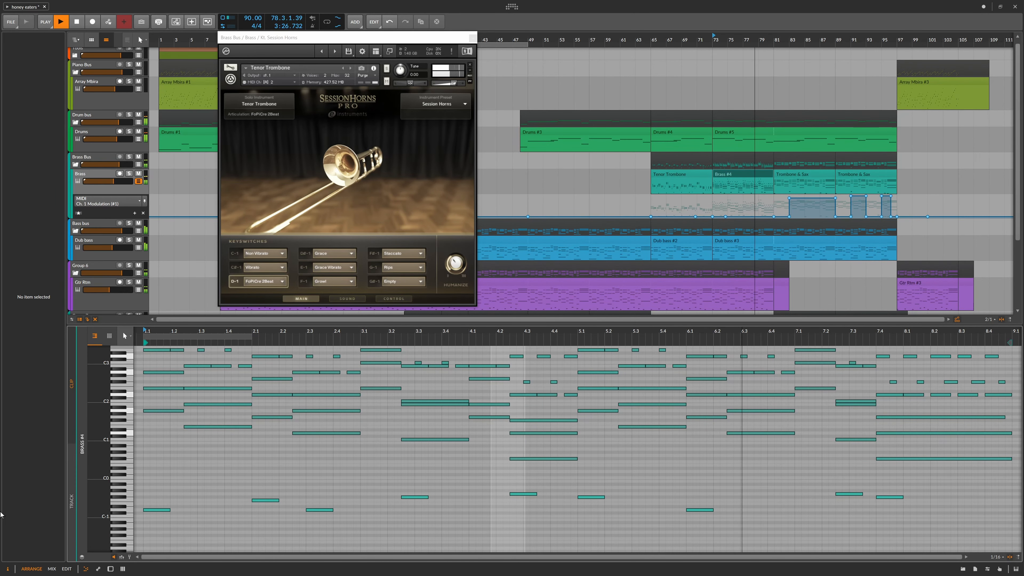
drag(98, 457, 100, 476)
scroll(193, 375, up, 5)
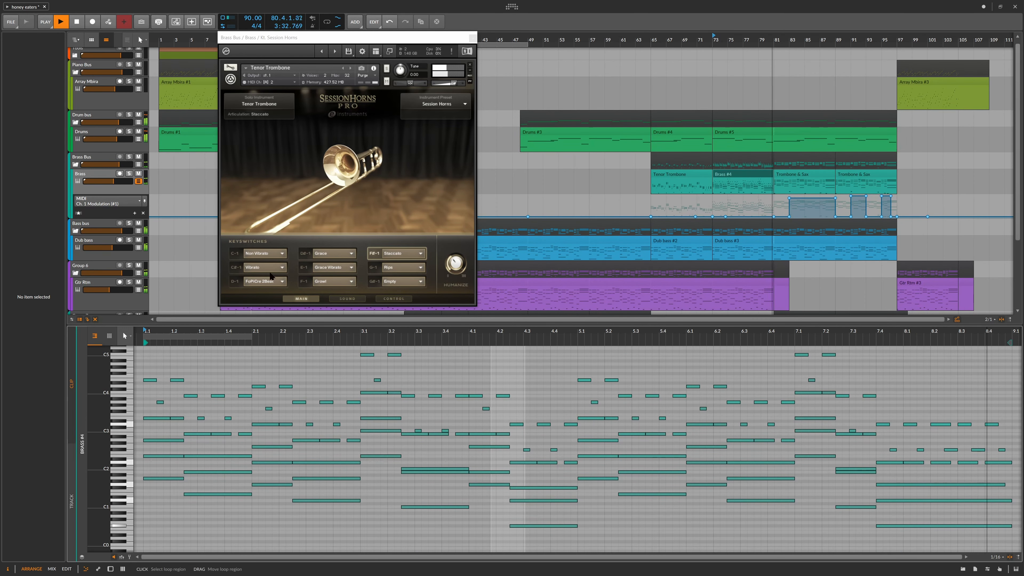
- Display the Session Horns Pro - Performance instrument with its Trombone & Sax preset alongside the Brass #4 notes
click(321, 51)
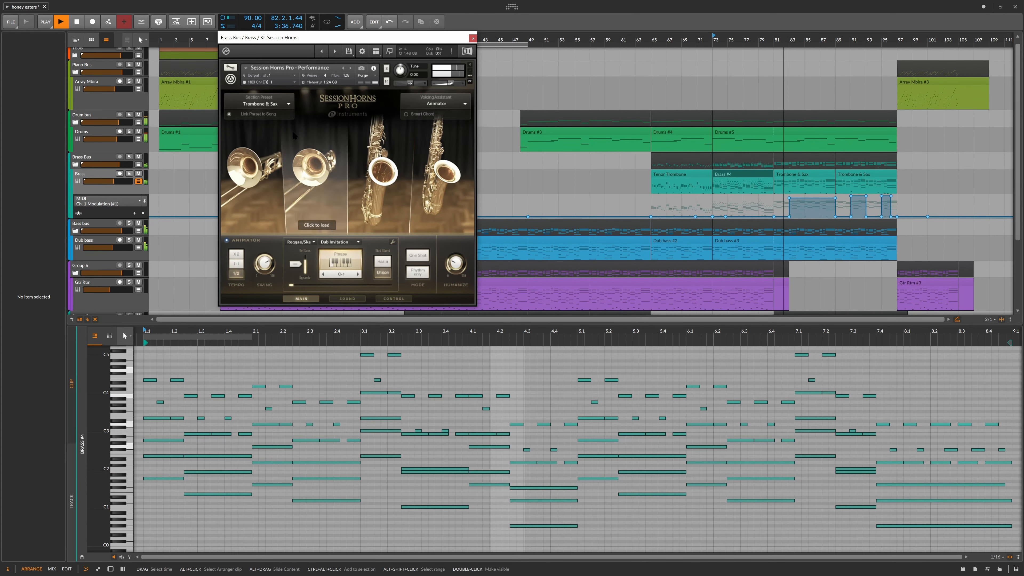
scroll(121, 441, down, 3)
mouse_move(121, 441)
mouse_down()
mouse_move(119, 416)
mouse_move(123, 442)
mouse_up()
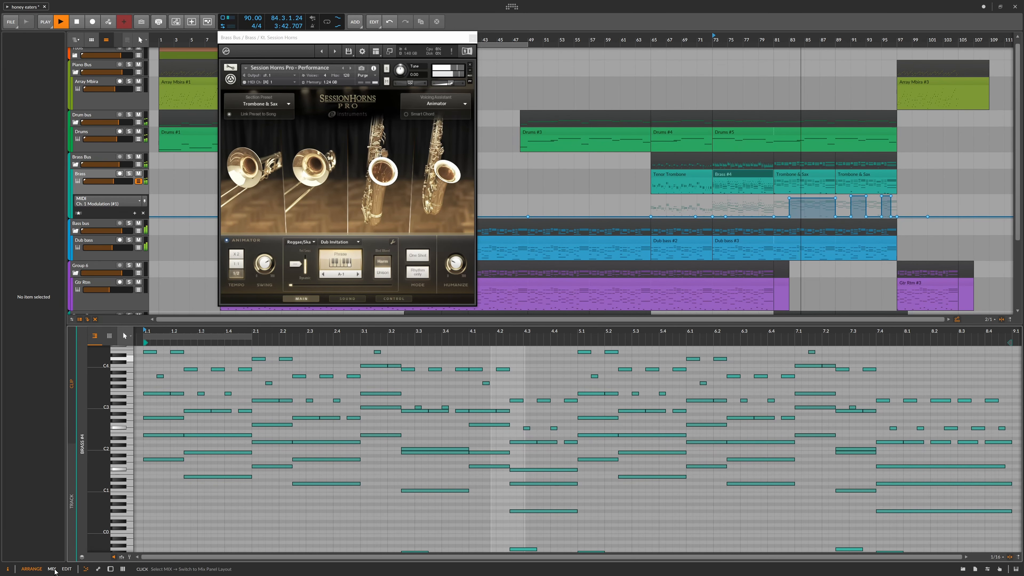
- View the Brass #4 notes in the full Edit layout, enlarged enough to read the note names, and close Session Horns
click(66, 569)
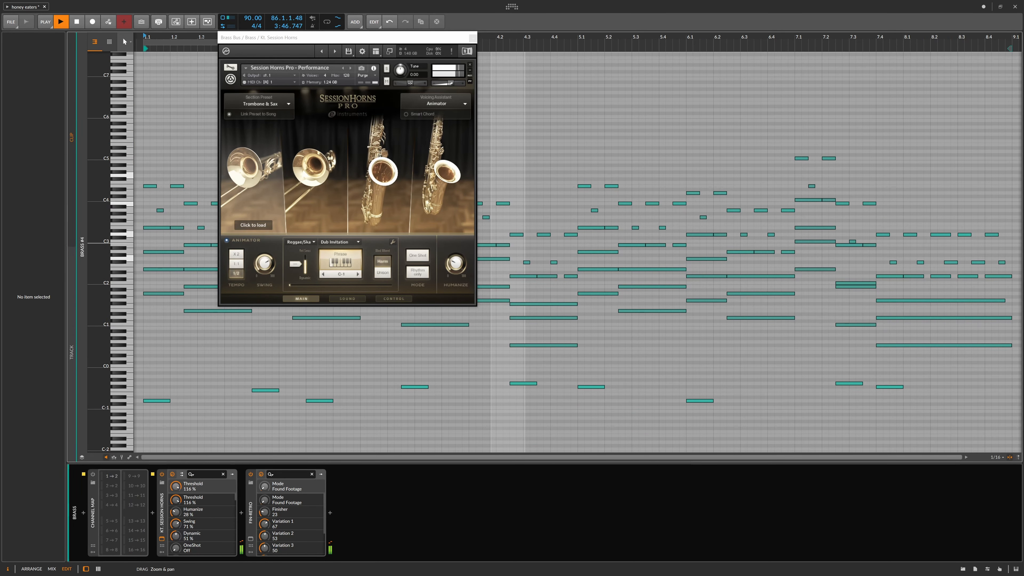
drag(98, 250, 105, 211)
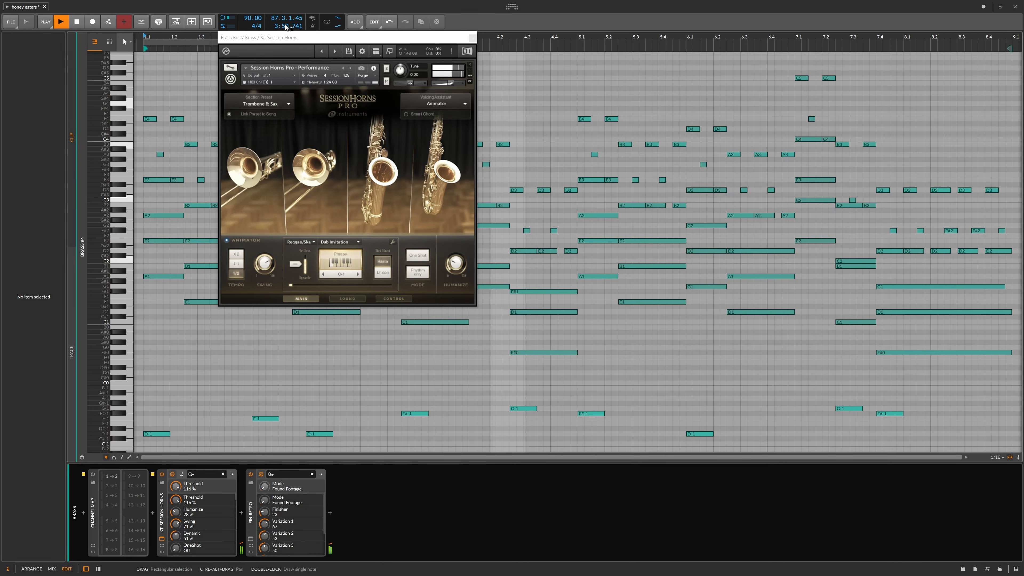
click(473, 38)
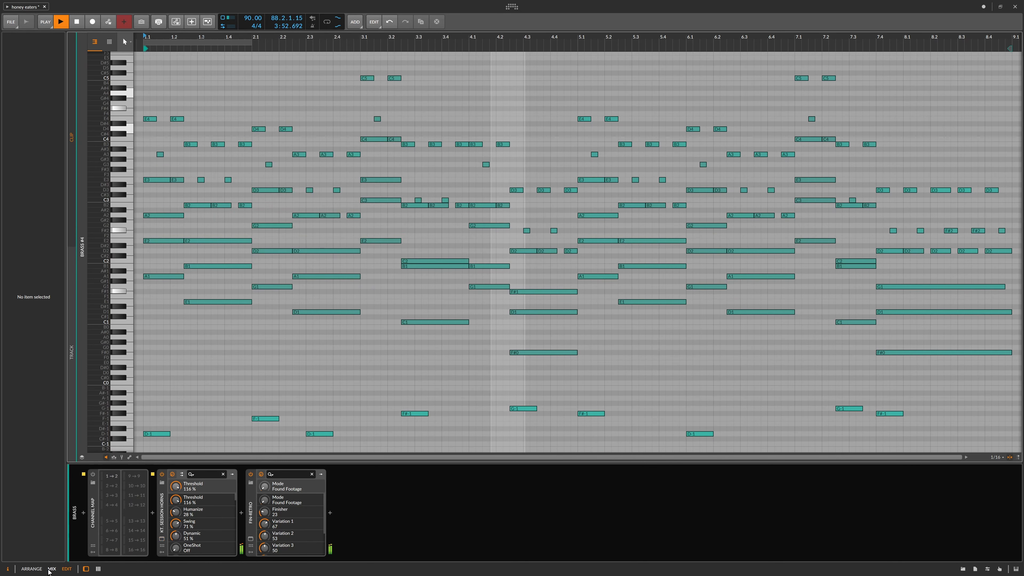
- Return to the Arrange layout and open the Brass track's FIN-RETRO plug-in
click(32, 569)
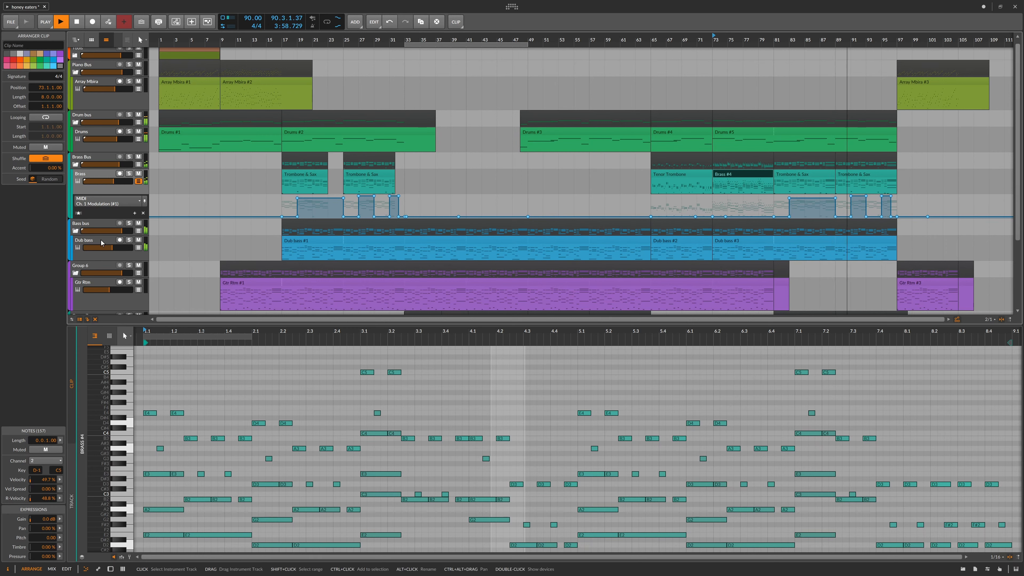
click(96, 175)
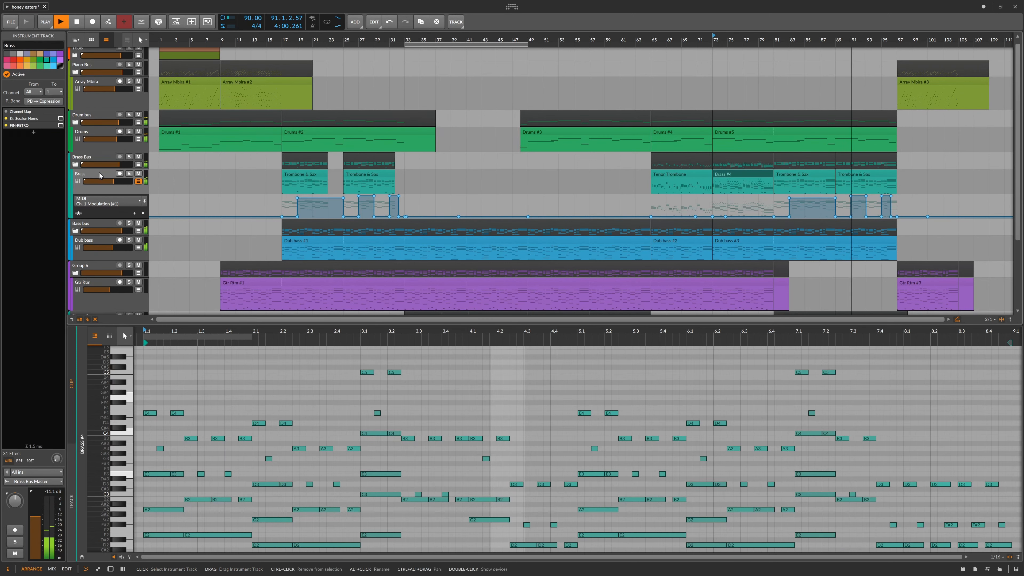
click(61, 126)
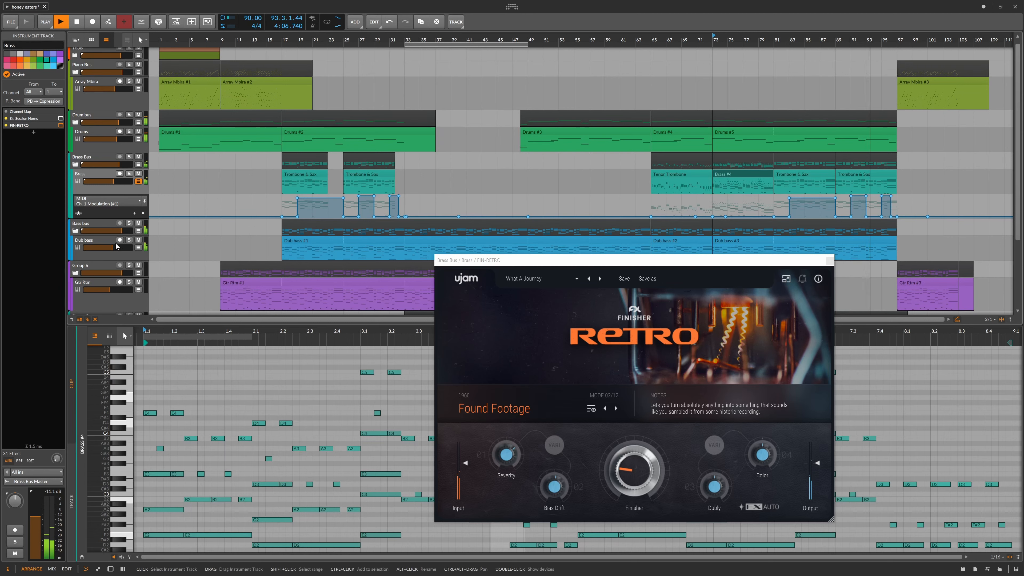
- Open the Dub bass track's MultiMod Rack, Smack Attack and MStereoSpread plug-ins, and arrange the windows so Smack Attack is uncovered
click(97, 238)
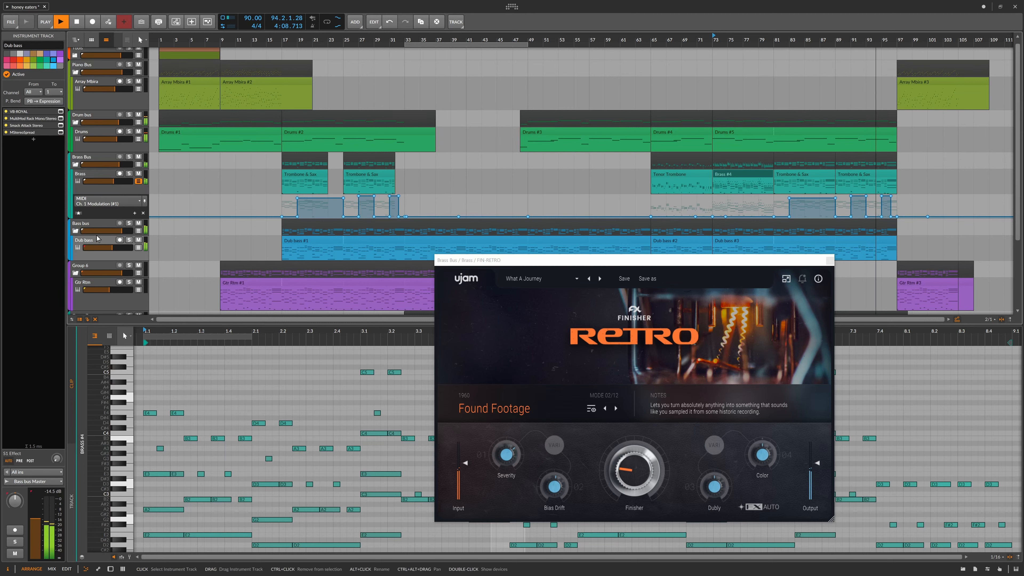
click(60, 118)
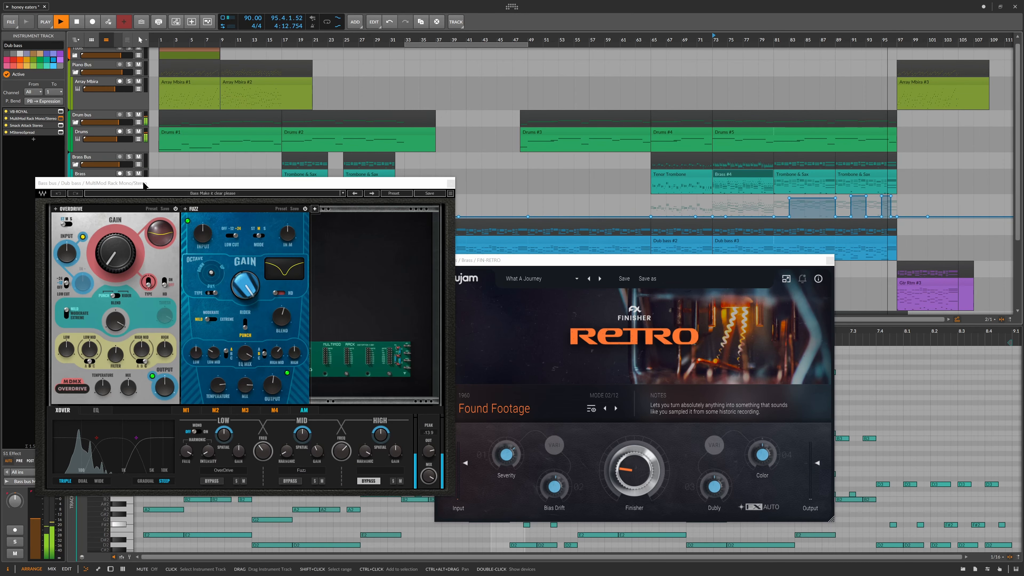
drag(144, 184, 416, 164)
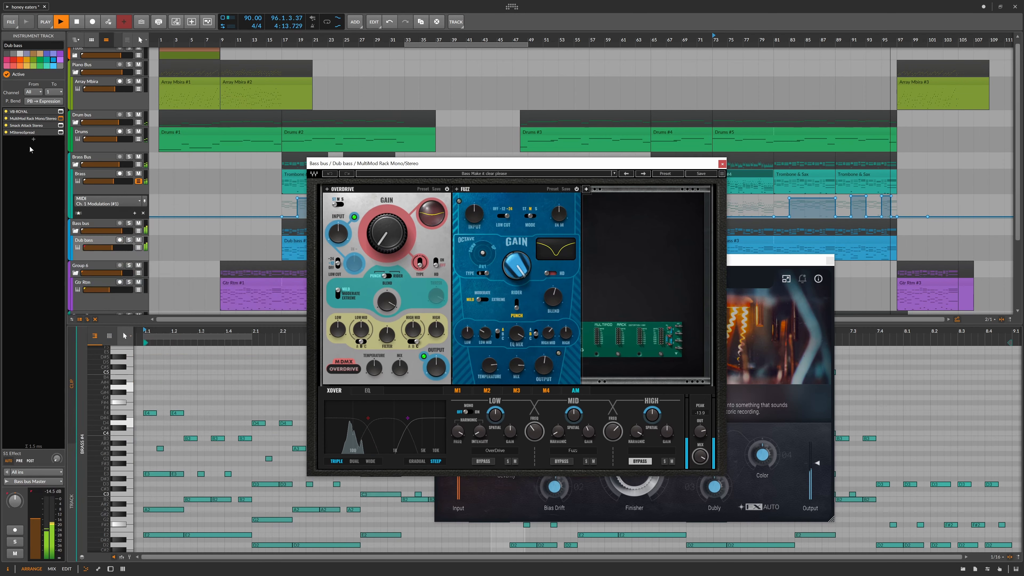
click(61, 125)
click(61, 132)
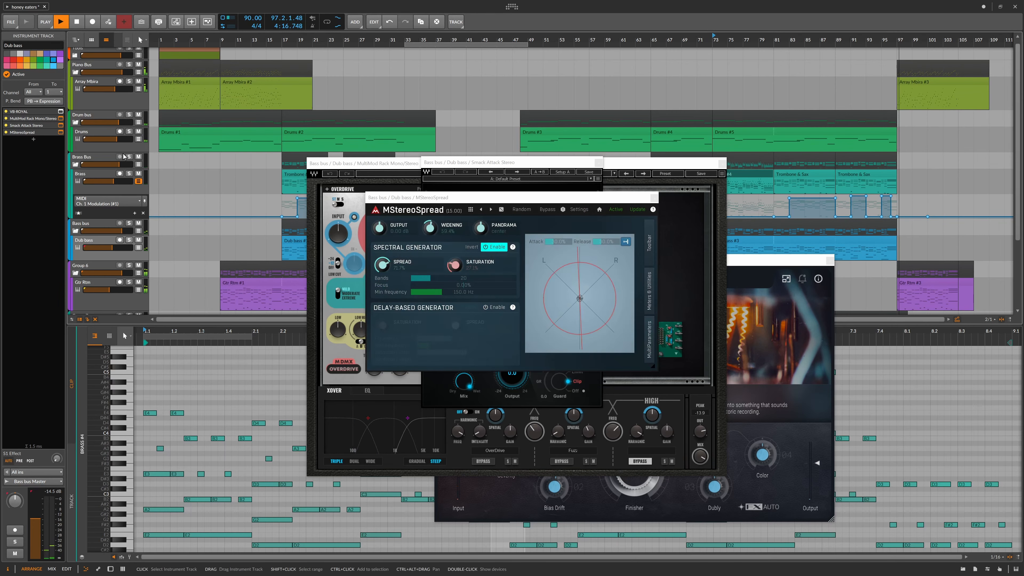
drag(514, 199, 810, 342)
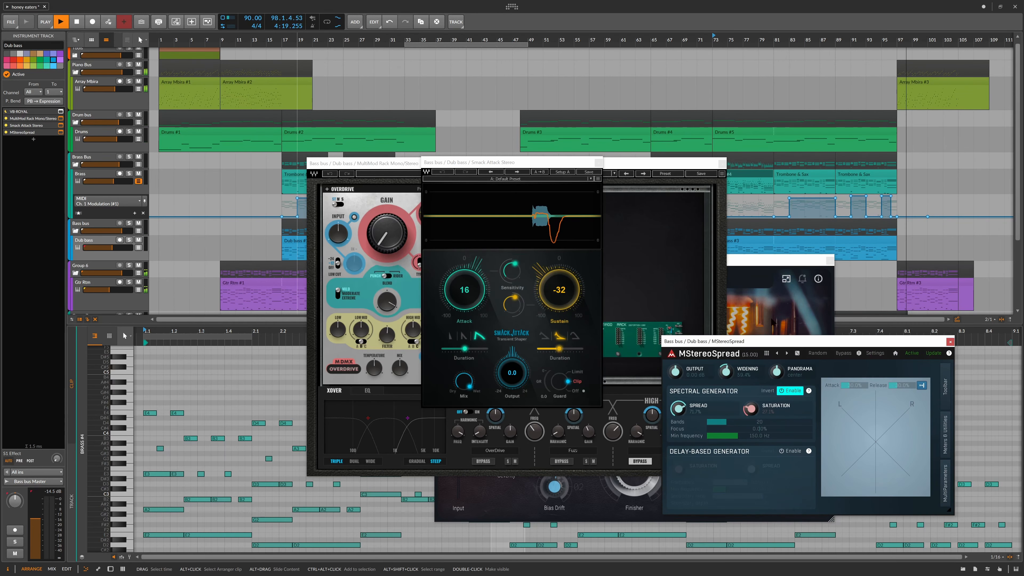
- Check the device lists of the Gtr Rtm track and its parent Group 6
click(88, 282)
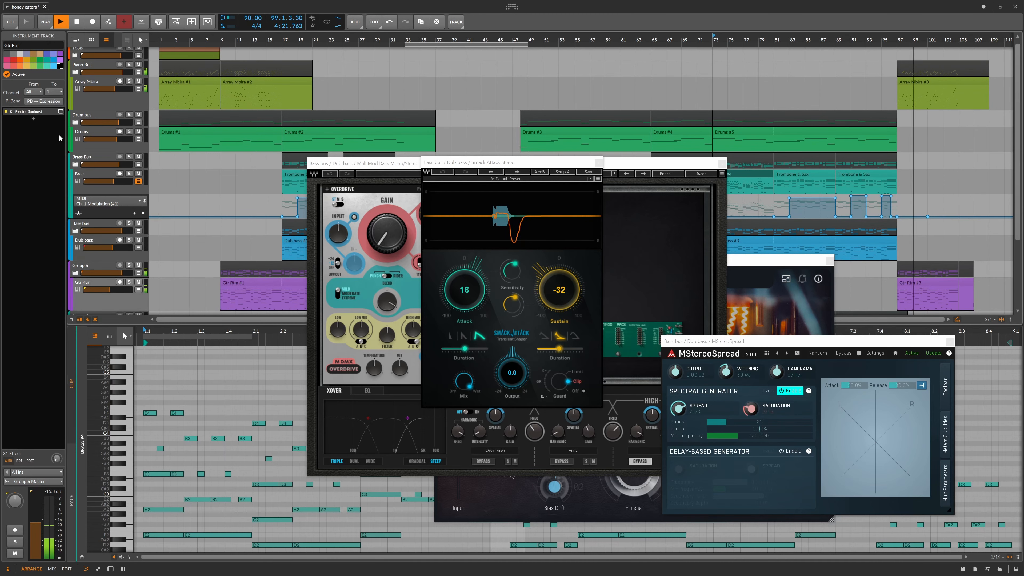
click(86, 266)
scroll(263, 203, down, 3)
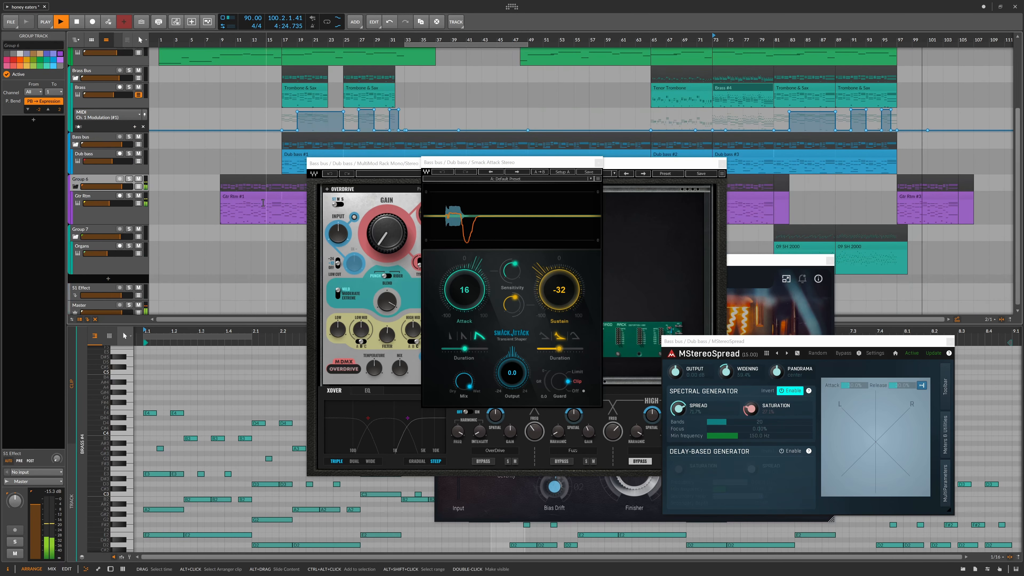
scroll(205, 205, up, 3)
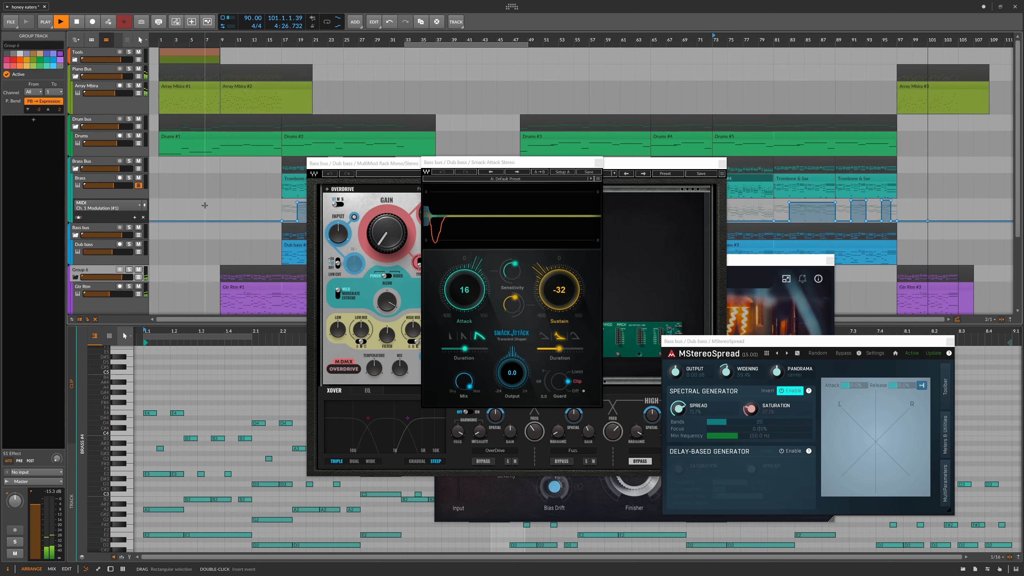
- Open the Array Mbira track's Gullfoss Live and Transient Master plug-ins, moving Transient Master clear of the Gullfoss graph
click(97, 105)
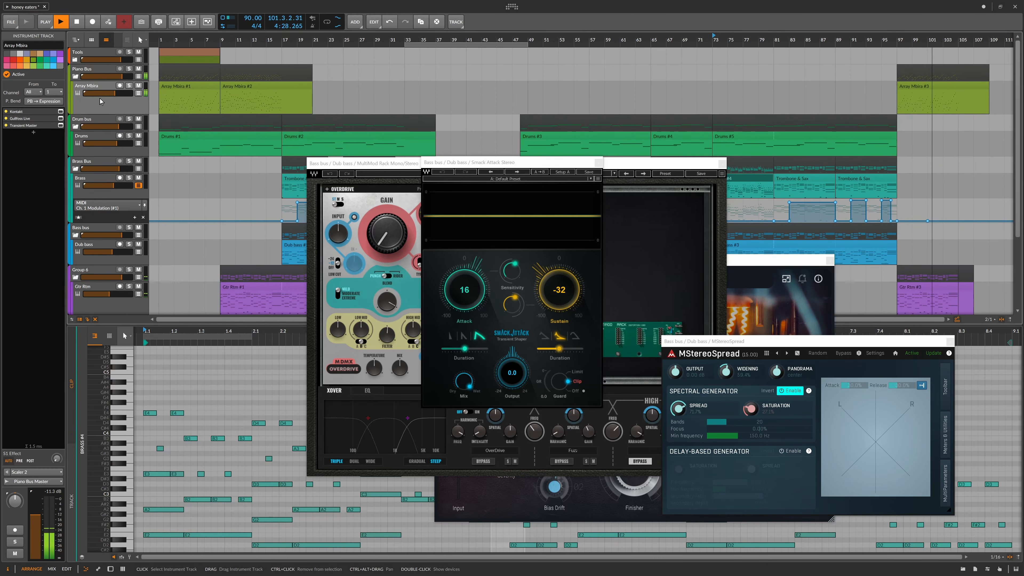
click(61, 118)
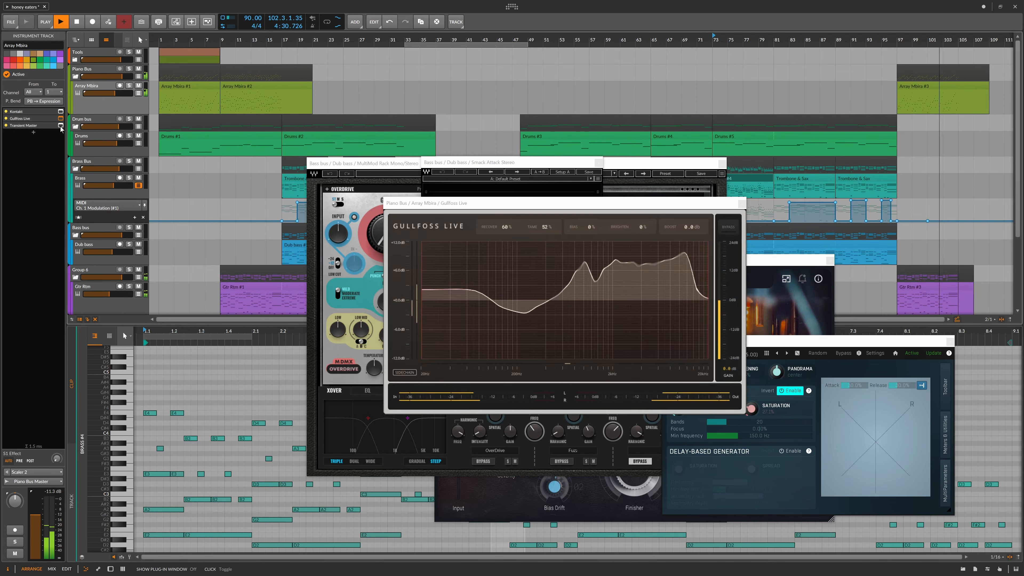
click(61, 125)
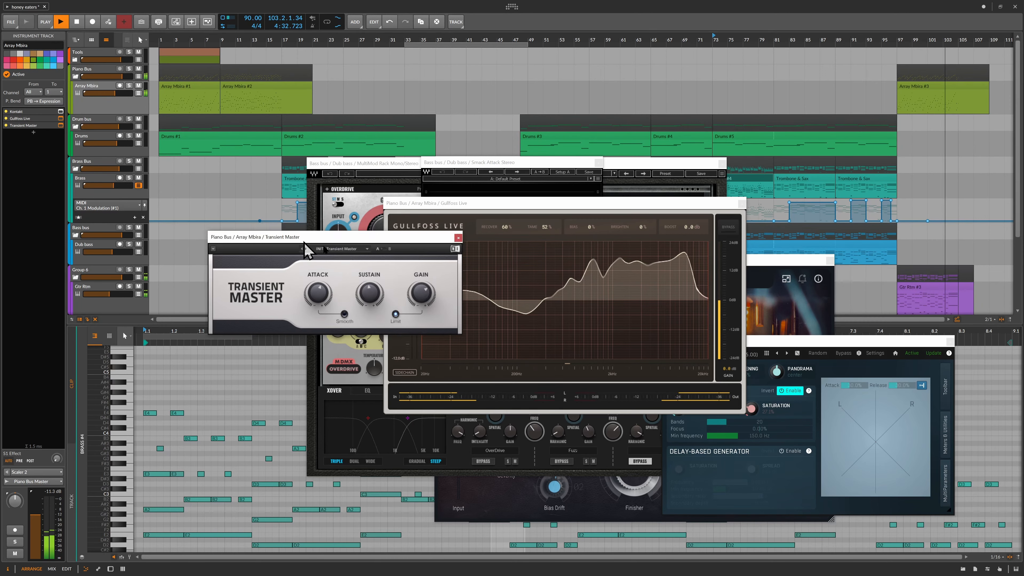
drag(304, 238, 787, 381)
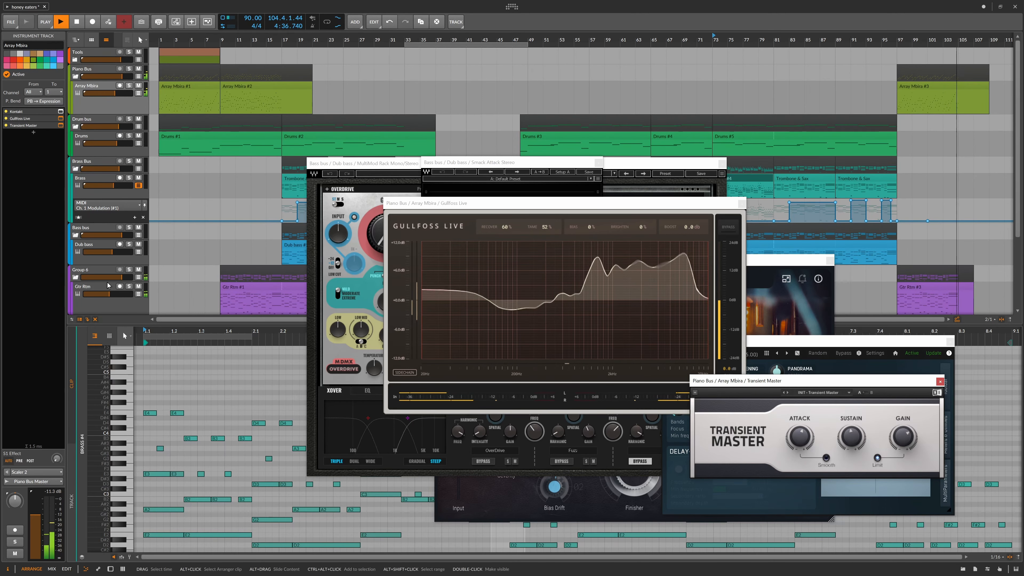
- Open the Master track's TG Mastering, J37 and Bute Limiter 2 plug-ins, and arrange their windows so all three are uncovered
scroll(104, 294, down, 3)
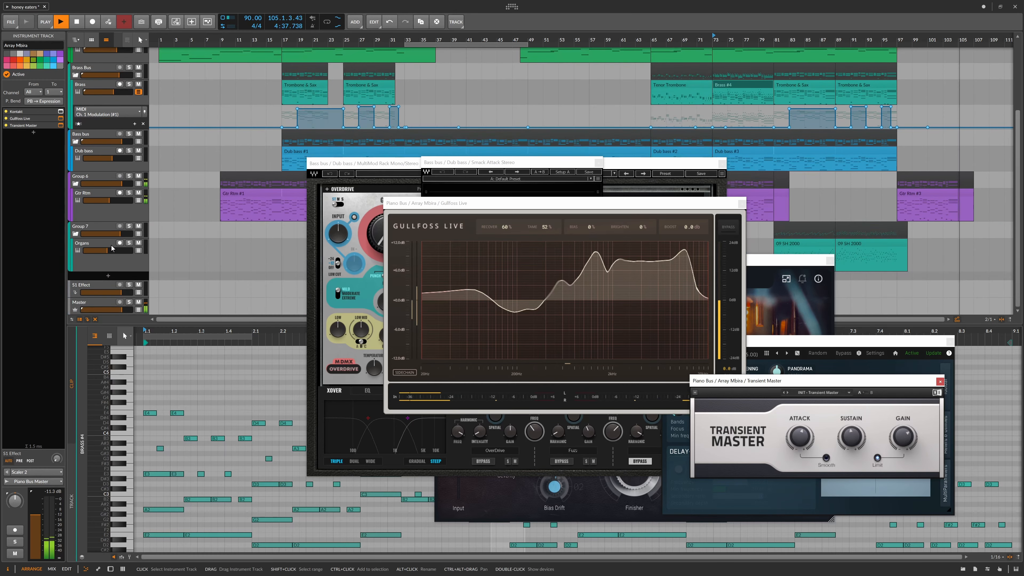
click(100, 305)
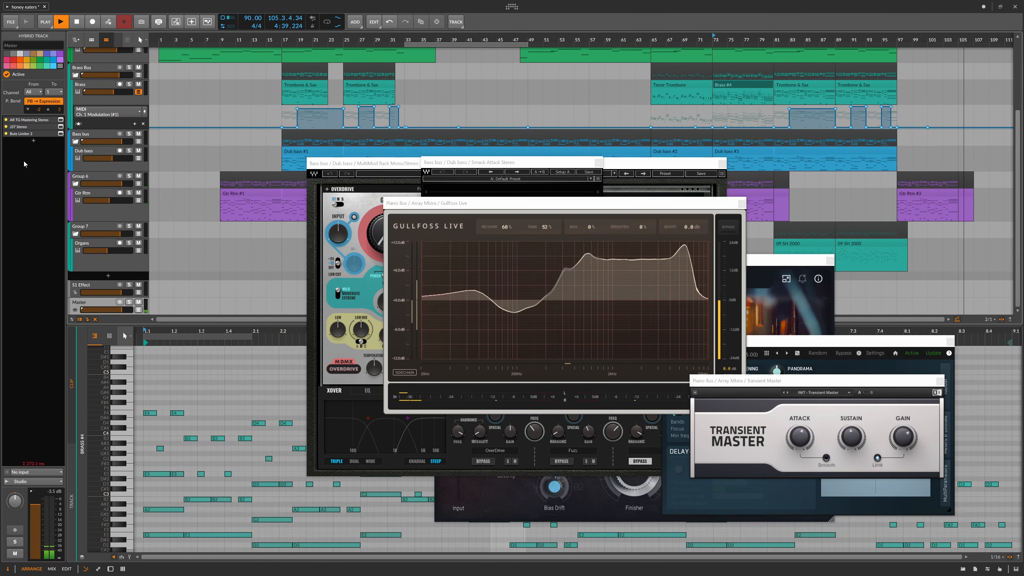
click(60, 133)
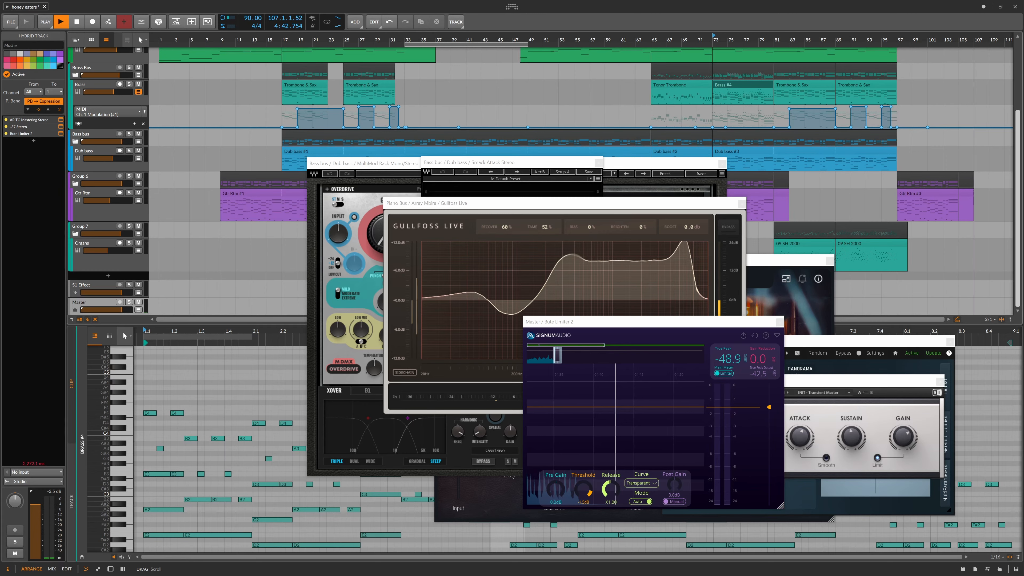
drag(514, 0, 244, 70)
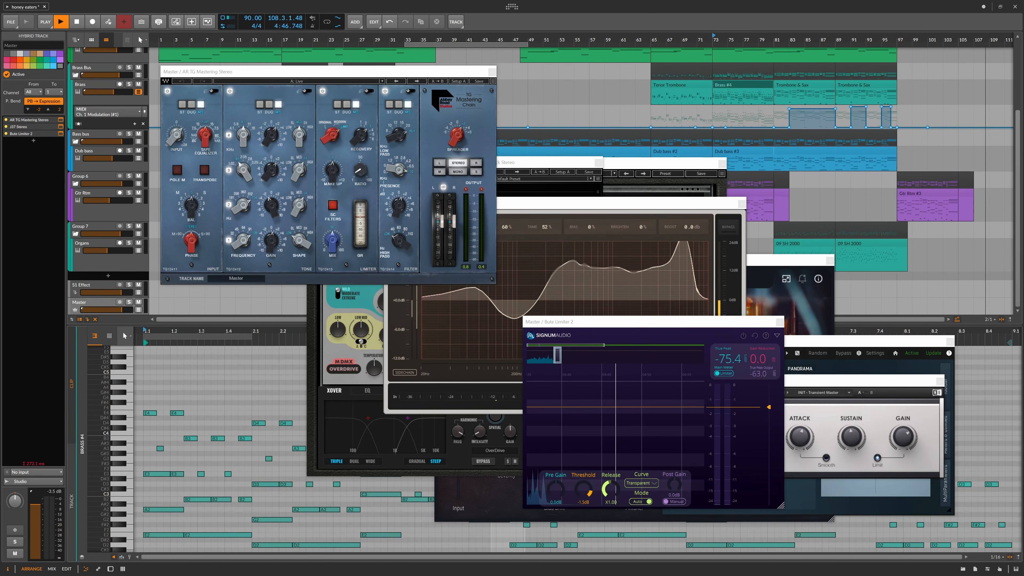
drag(827, 0, 592, 68)
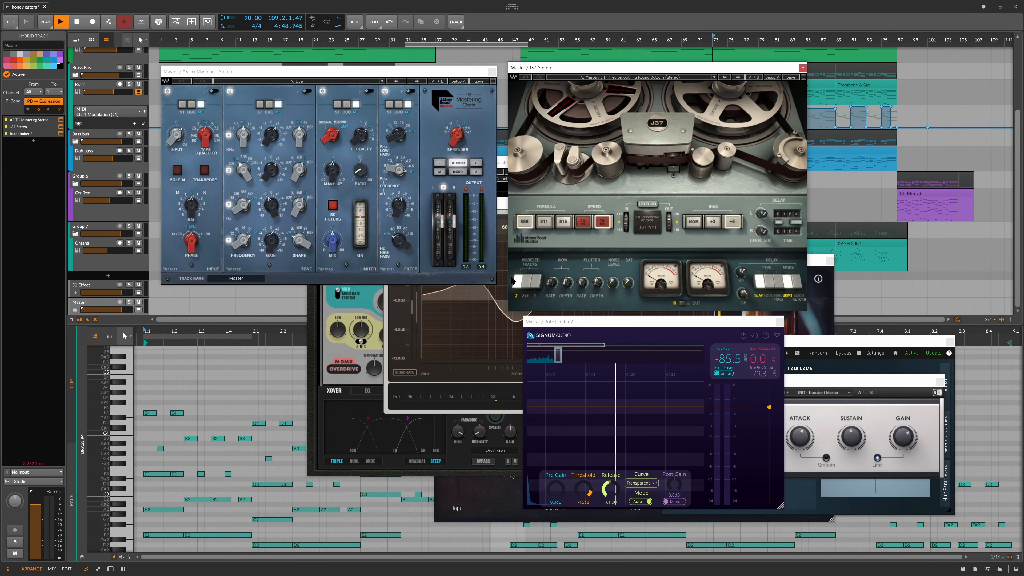
- Stop playback and close the Bute Limiter 2, Transient Master, MStereoSpread, TG Mastering, J37 and Gullfoss Live windows
click(75, 23)
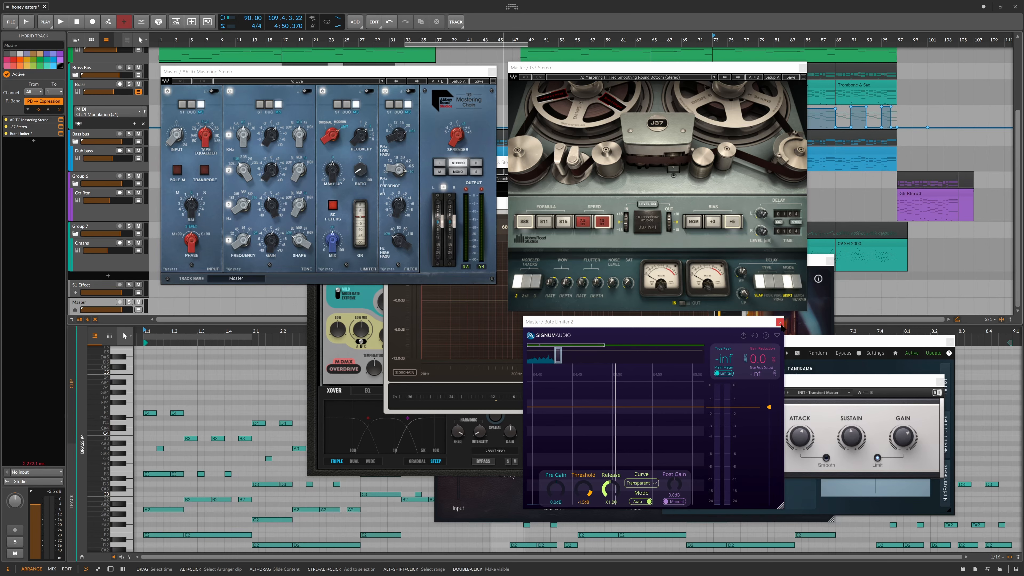
click(780, 322)
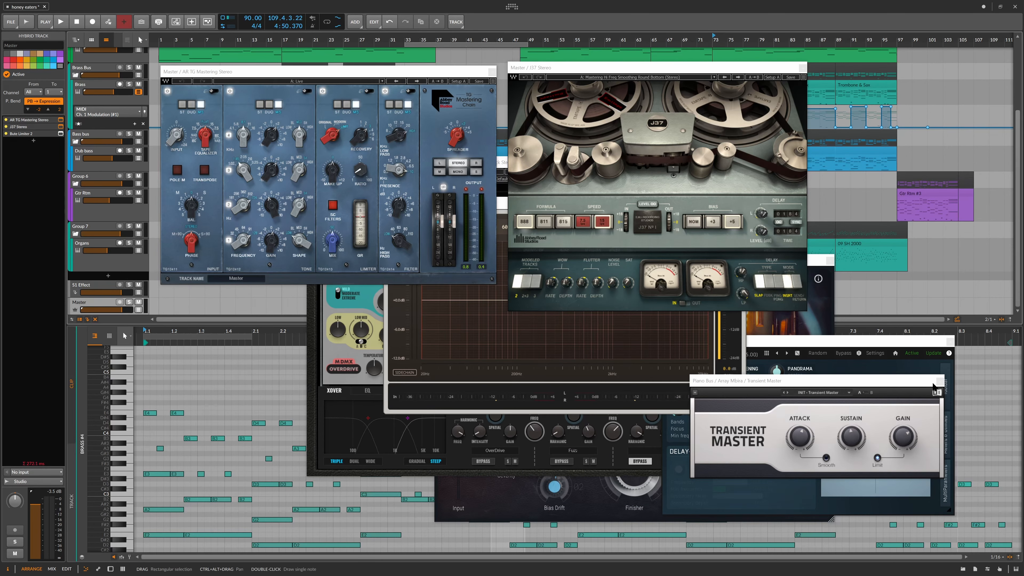
click(939, 381)
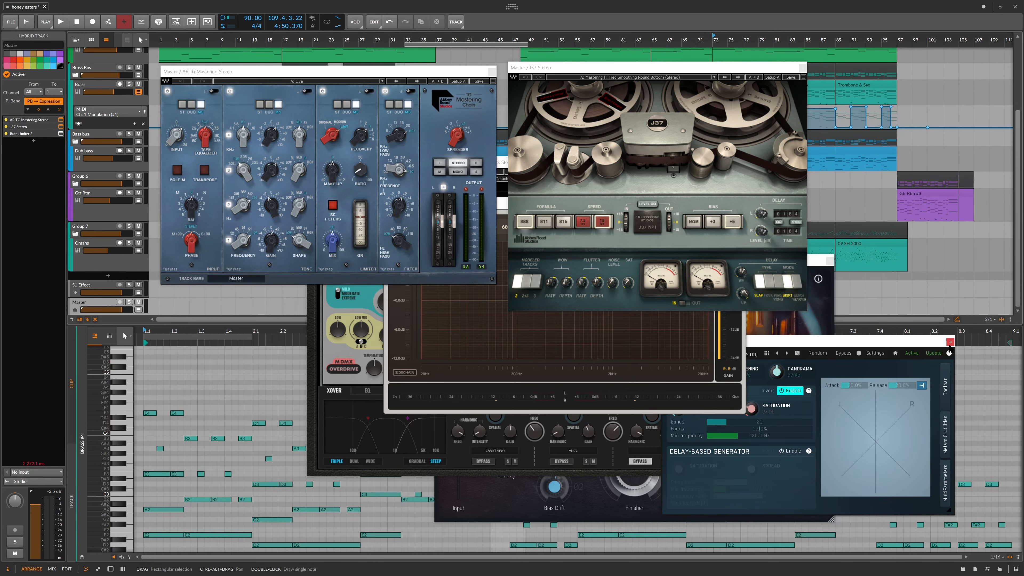
click(950, 343)
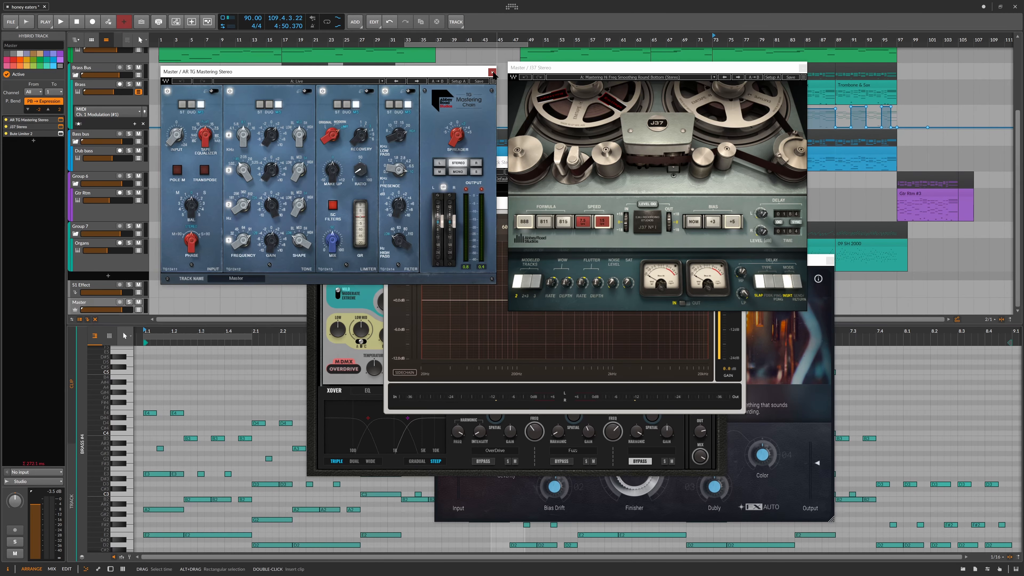
click(492, 73)
click(802, 68)
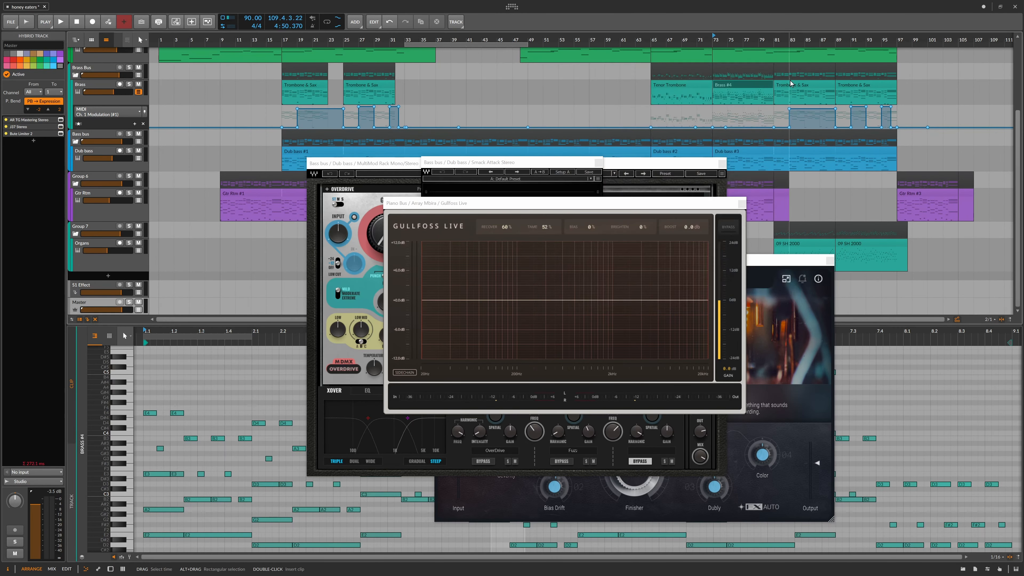
click(741, 205)
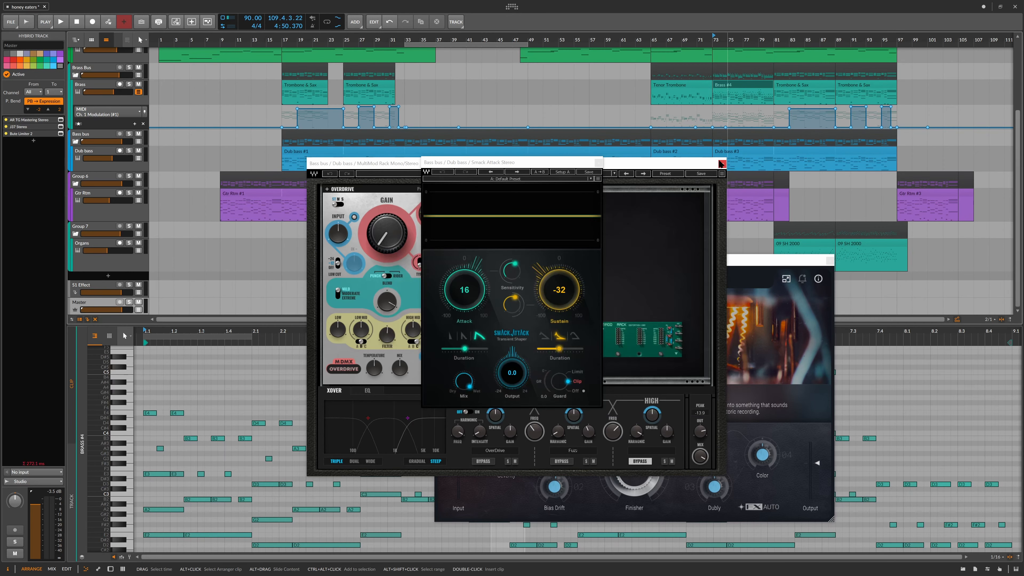
- Close the remaining Smack Attack, MultiMod Rack and FIN-RETRO plug-in windows
drag(589, 162, 674, 139)
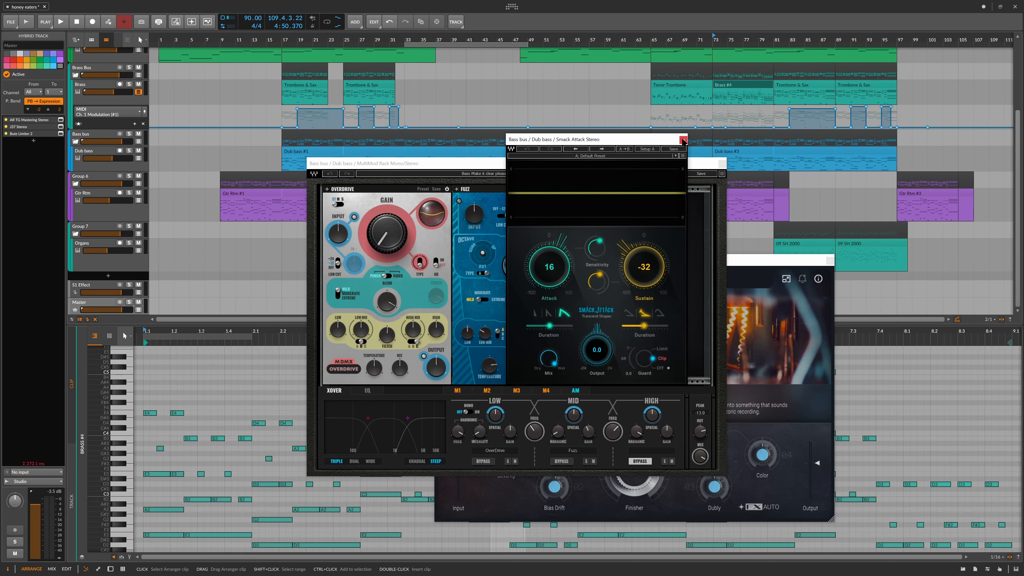
click(683, 140)
drag(699, 164, 681, 149)
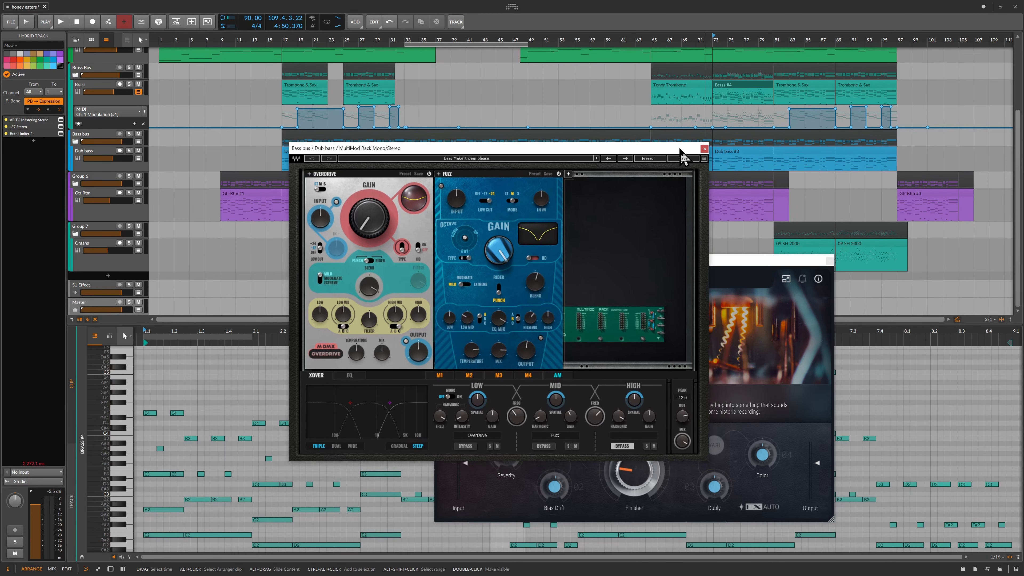
click(705, 148)
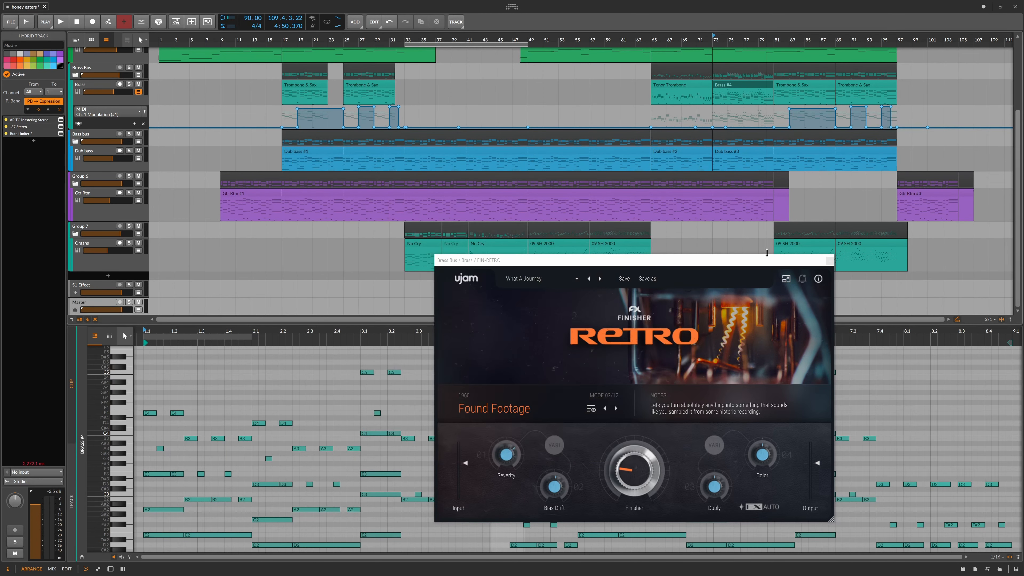
drag(771, 262, 698, 238)
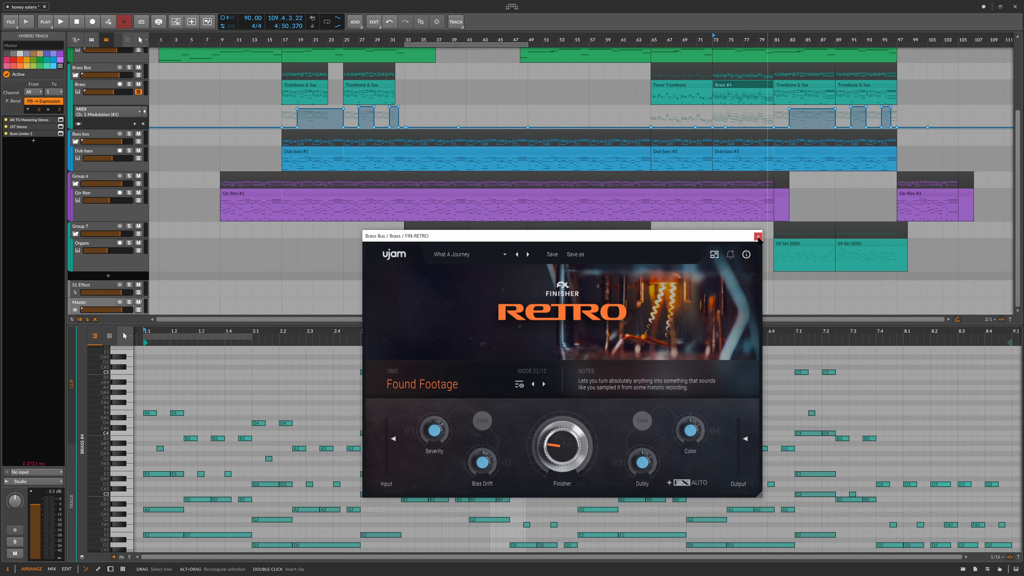
click(757, 237)
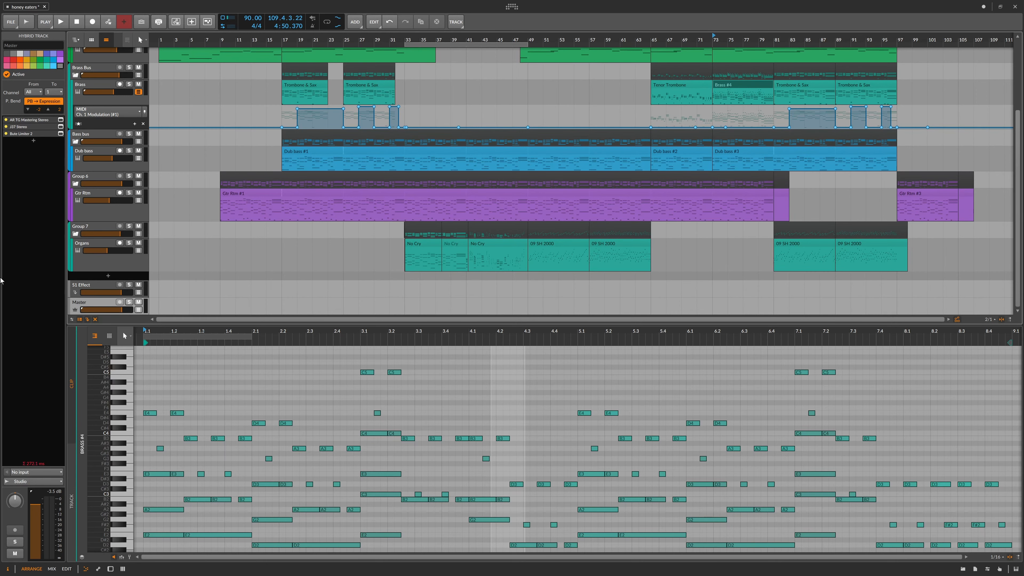
- Expand the Tools group and open the Scaler 2 track's plug-in, placing its window over the upper part of the arrangement
scroll(200, 205, up, 5)
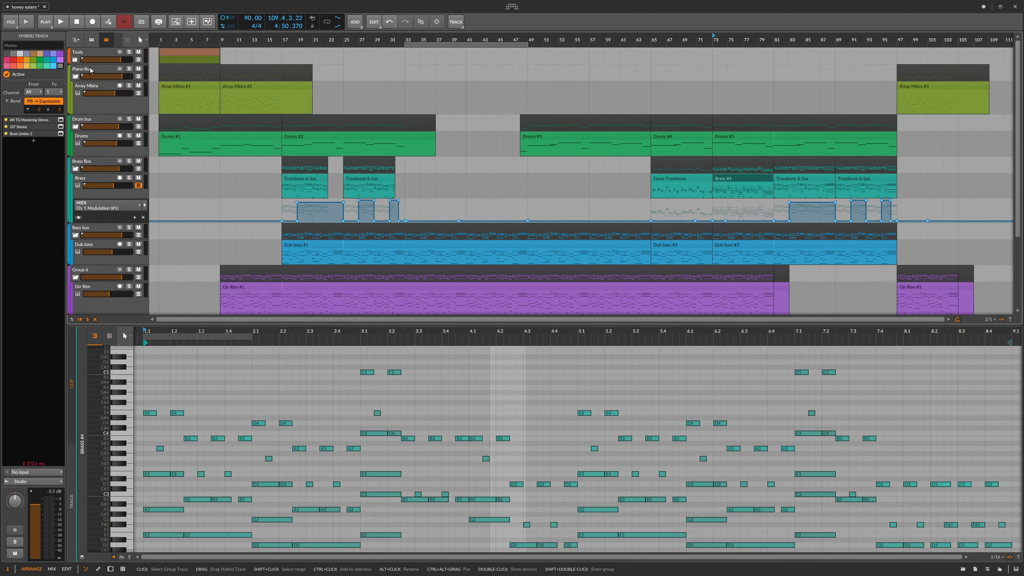
click(75, 60)
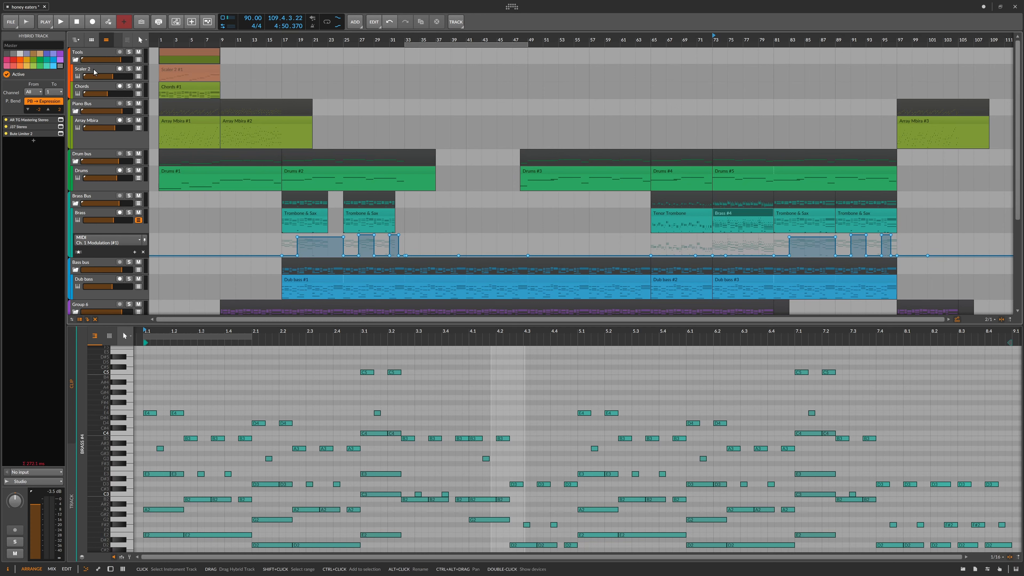
click(102, 89)
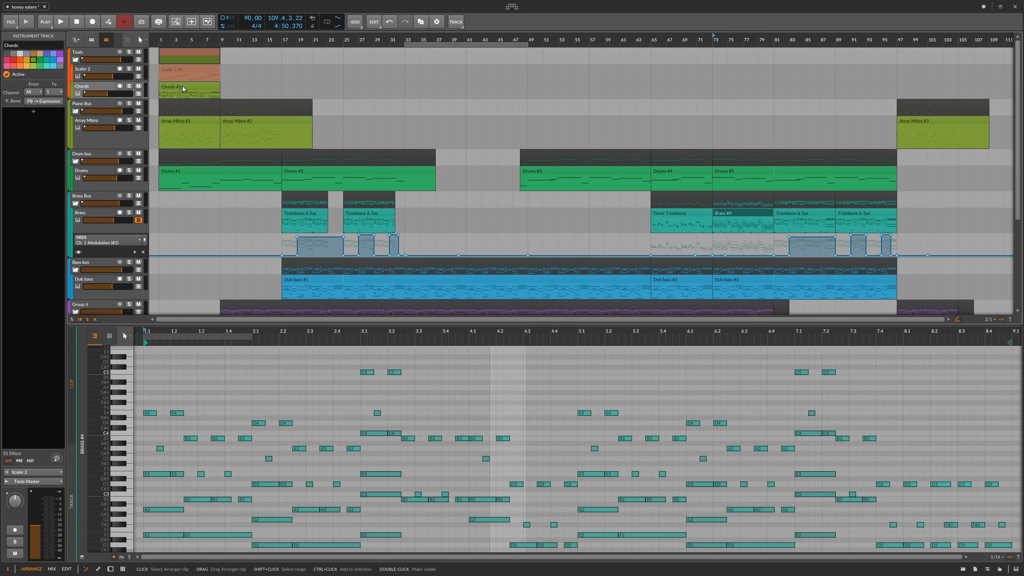
click(101, 71)
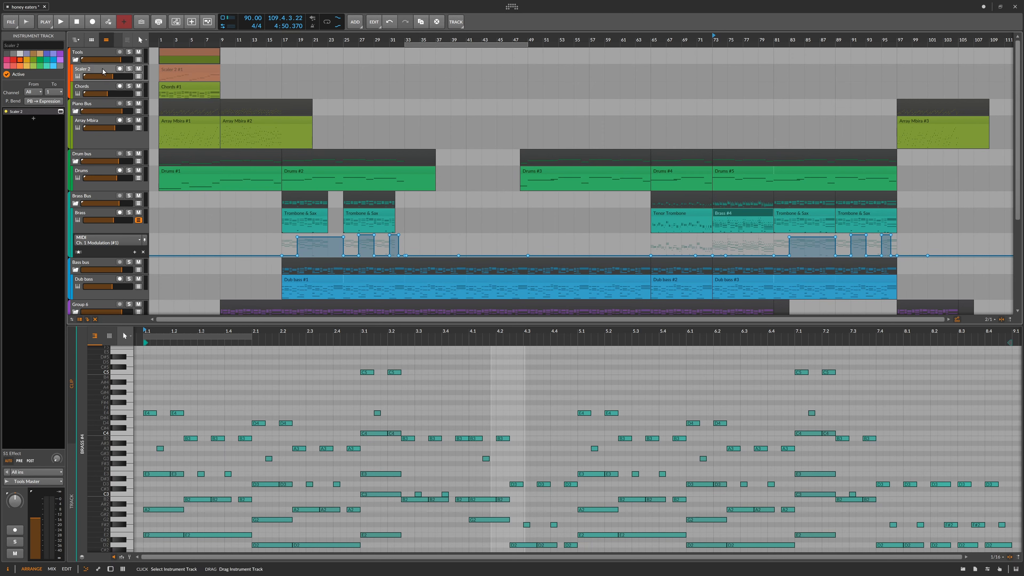
click(61, 111)
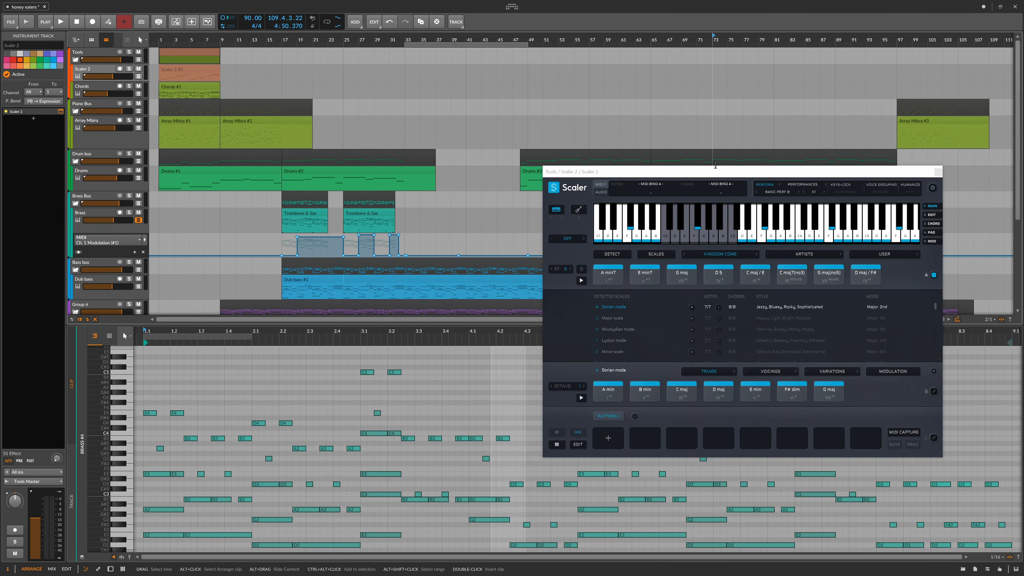
drag(714, 173, 630, 66)
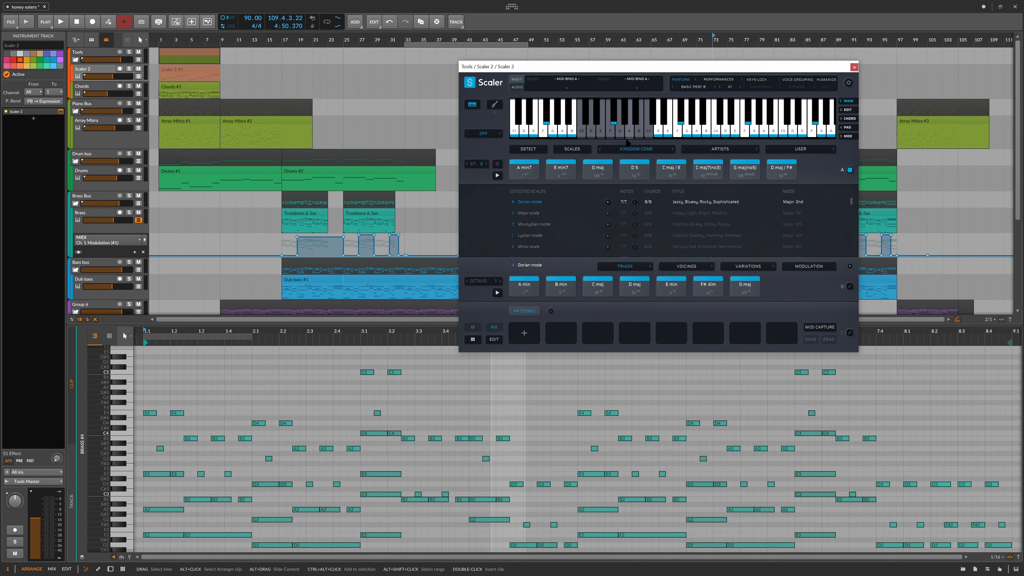
- Audition chords from Scaler's Kingdom Come set, including D 5, G maj, E min7 and D maj / F#
click(629, 169)
click(599, 168)
click(566, 168)
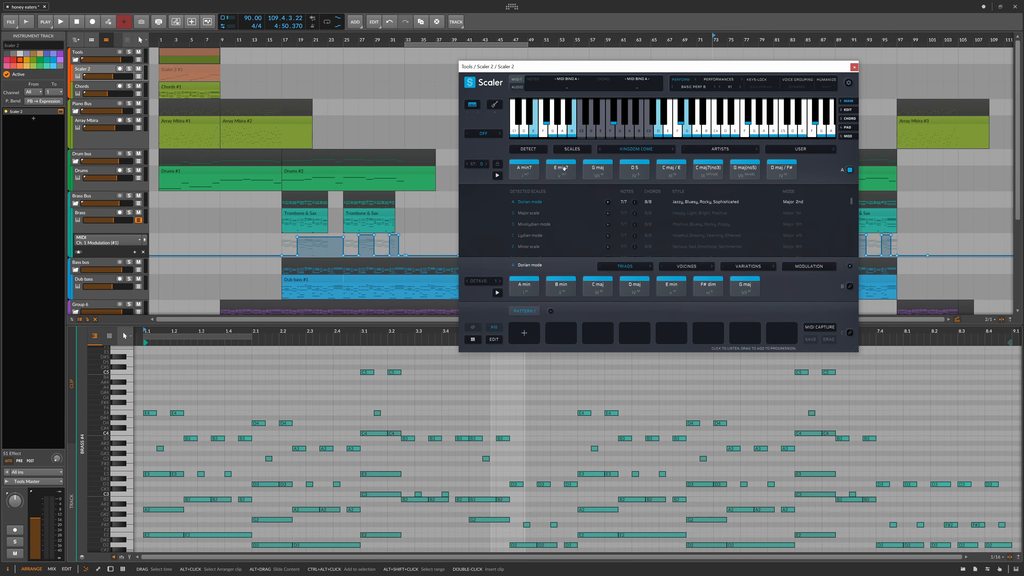
click(696, 178)
click(785, 168)
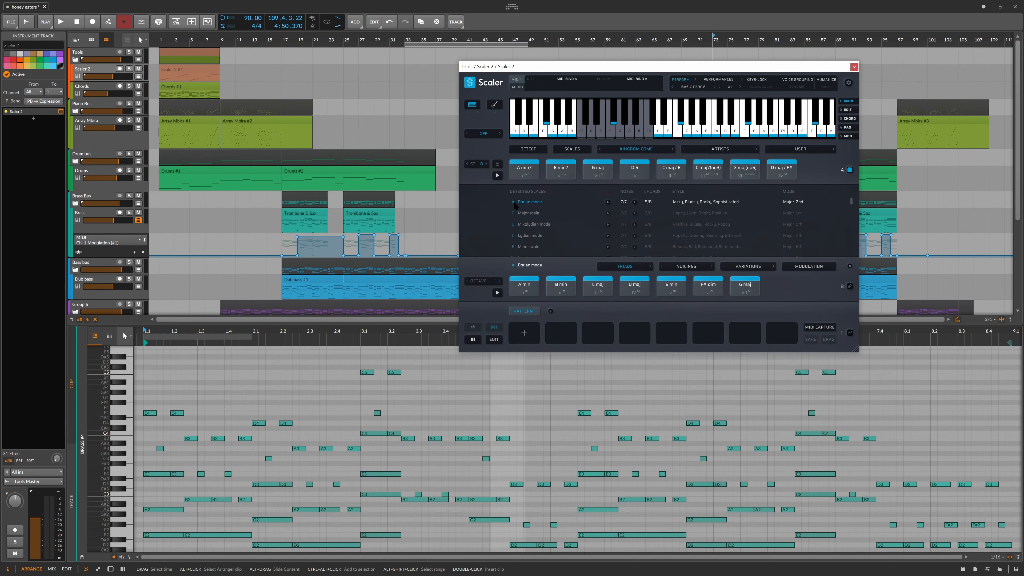
- Show the Kingdom Come chord set within Scaler's Cinematic category, and close the list without choosing another set
click(645, 149)
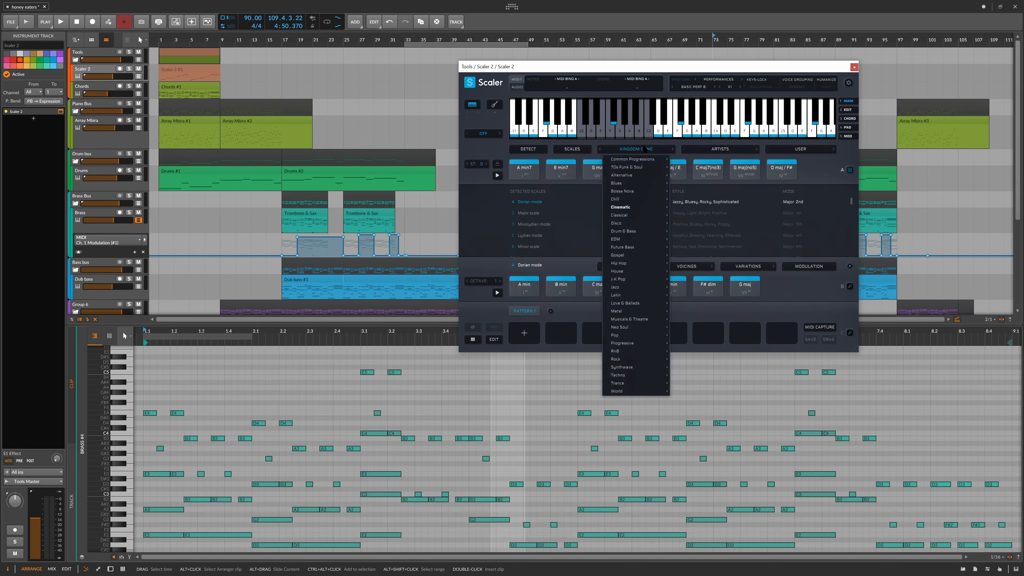
mouse_move(633, 204)
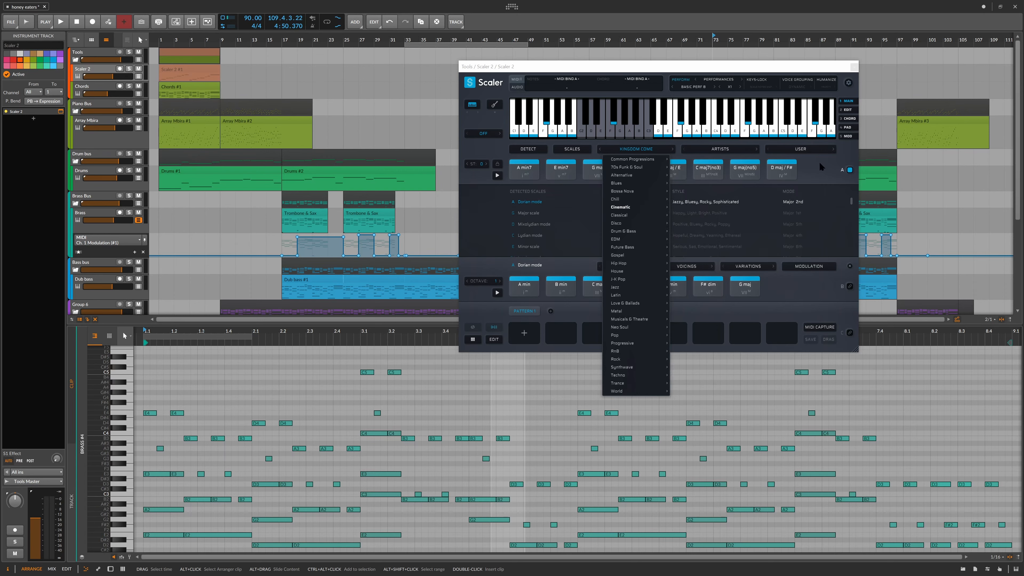
mouse_move(661, 184)
mouse_move(634, 205)
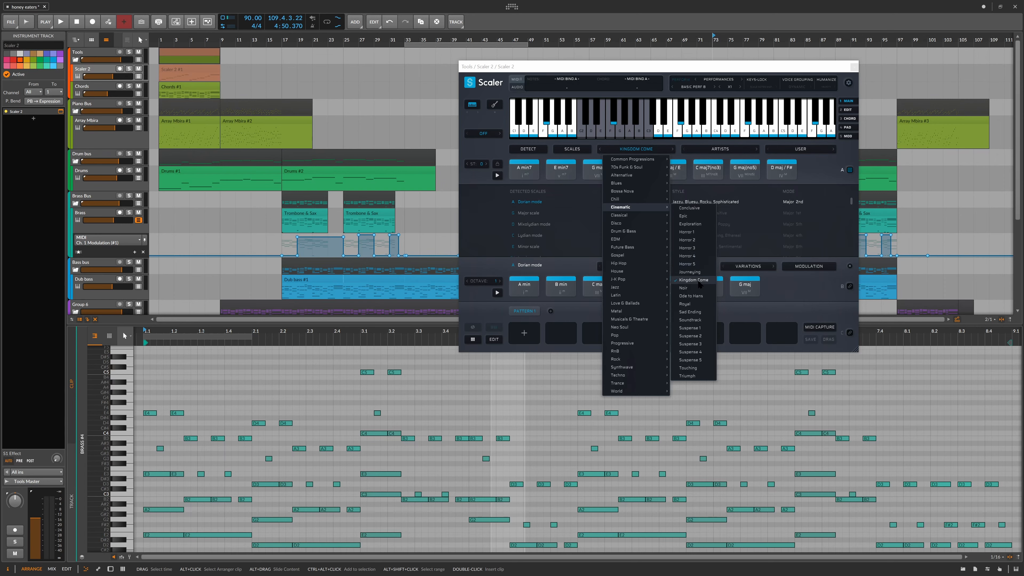
click(799, 286)
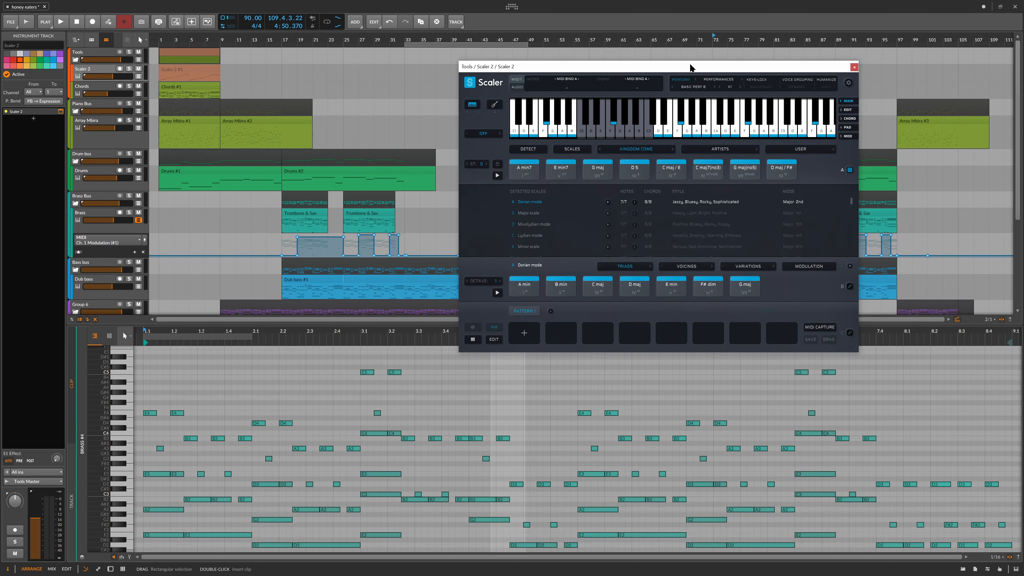
- Enlarge the arrangement area downwards until the Gtr Rtm track and Group 7 show, repositioning the Scaler window over it
drag(690, 67, 763, 26)
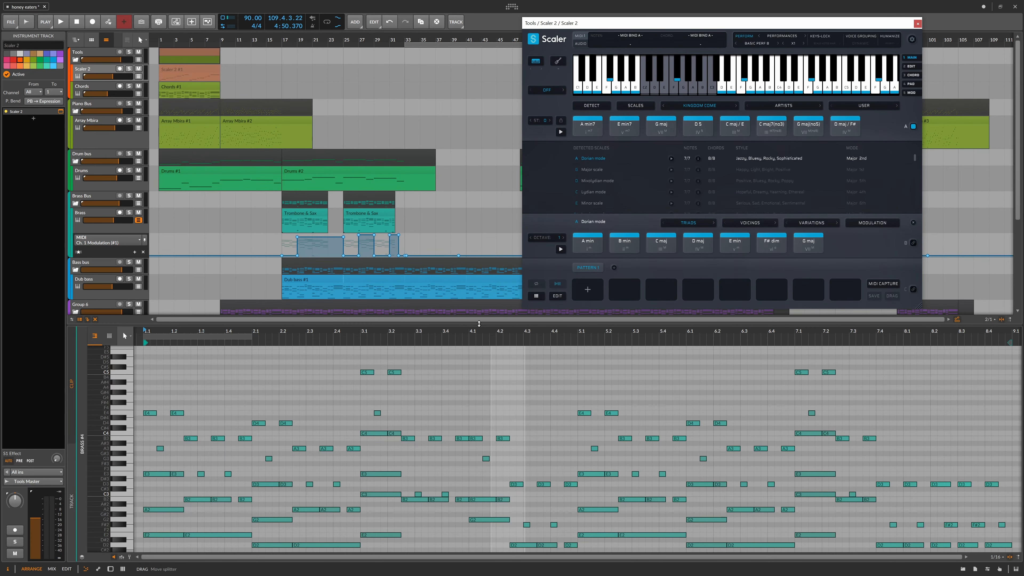
drag(479, 324, 479, 379)
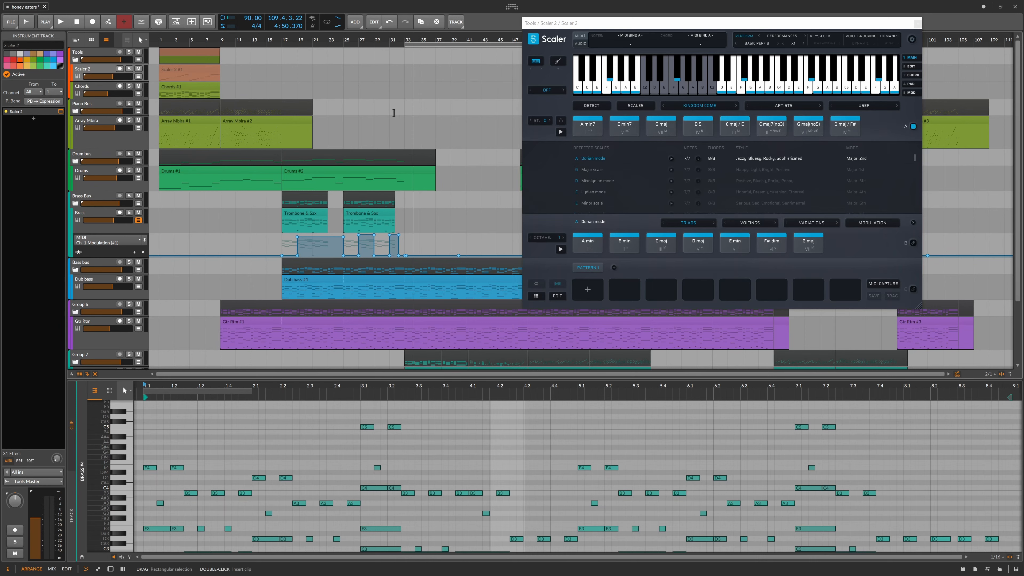
click(638, 130)
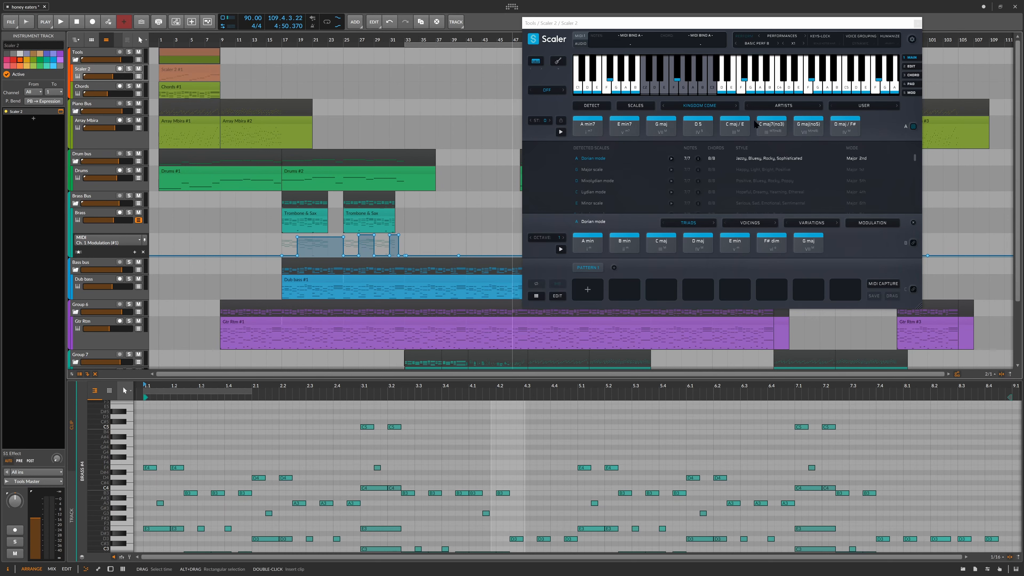
click(648, 131)
drag(624, 21, 551, 59)
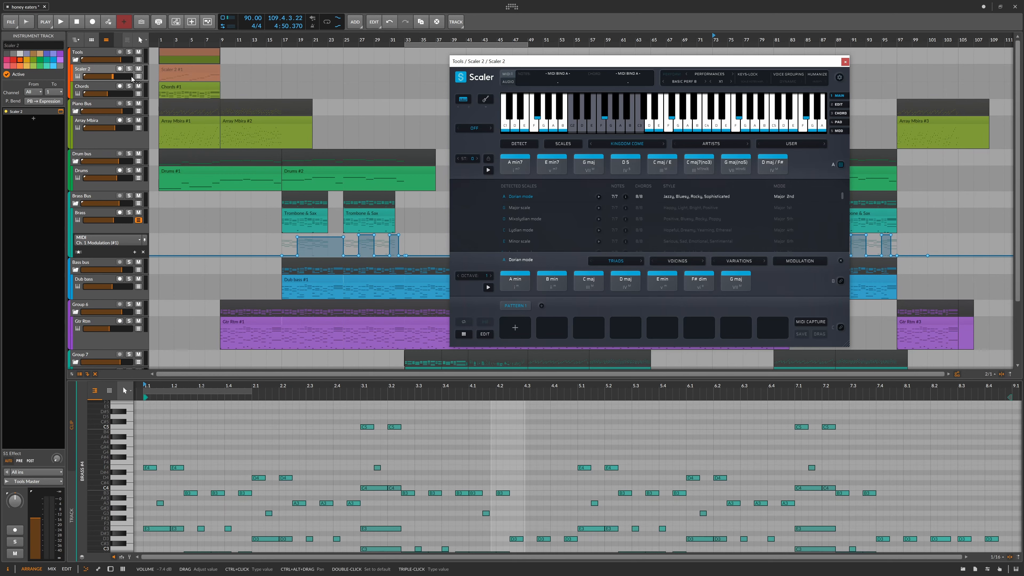
- Arm the Scaler 2 track for recording and set Scaler's internal sound to Digital Piano
click(100, 69)
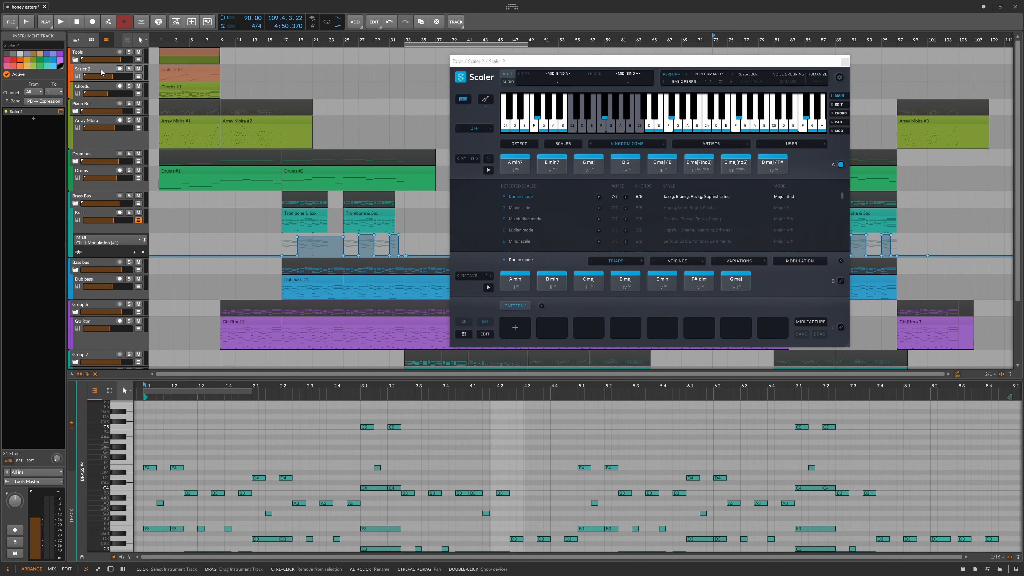
click(119, 69)
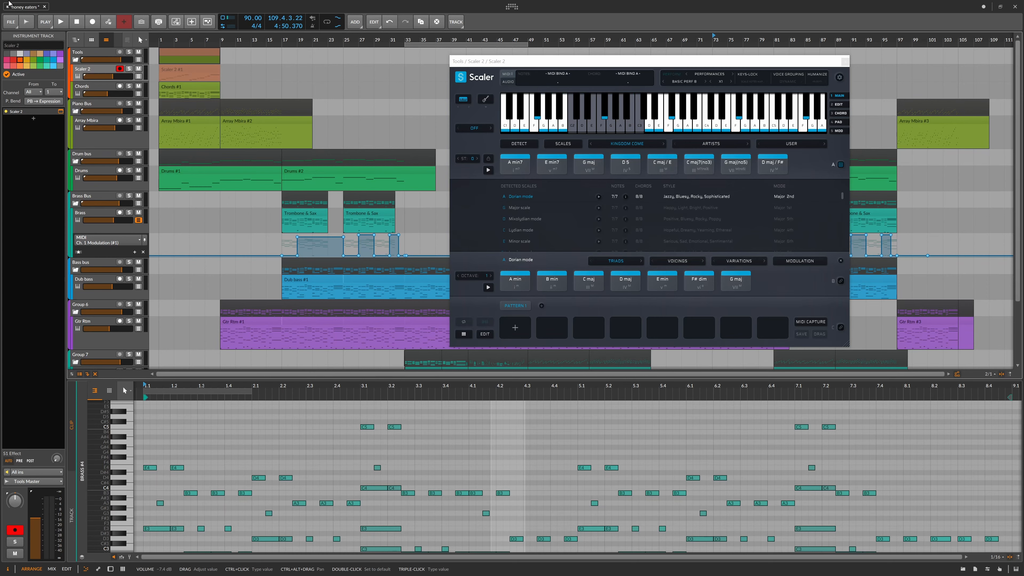
click(474, 128)
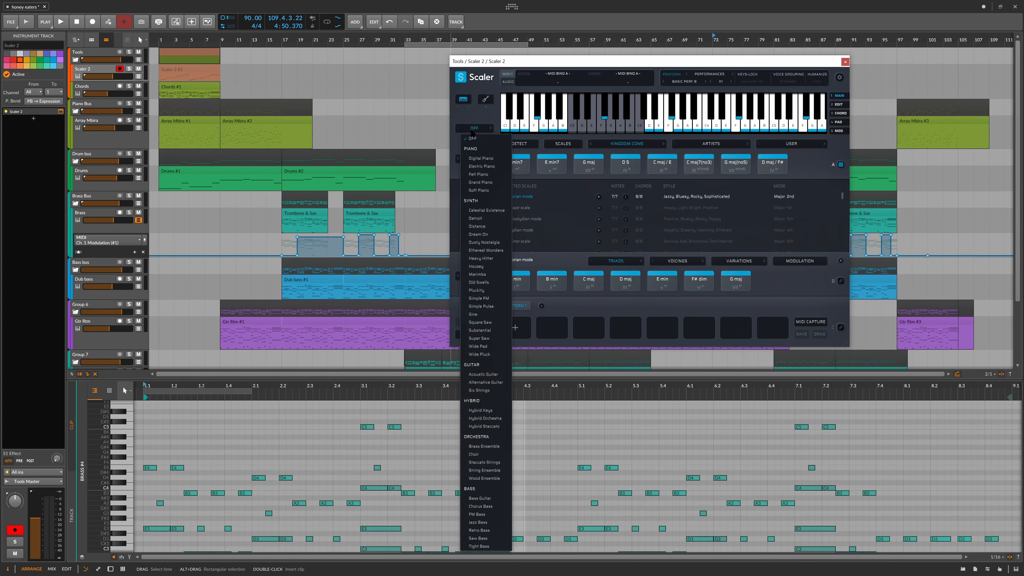
click(491, 158)
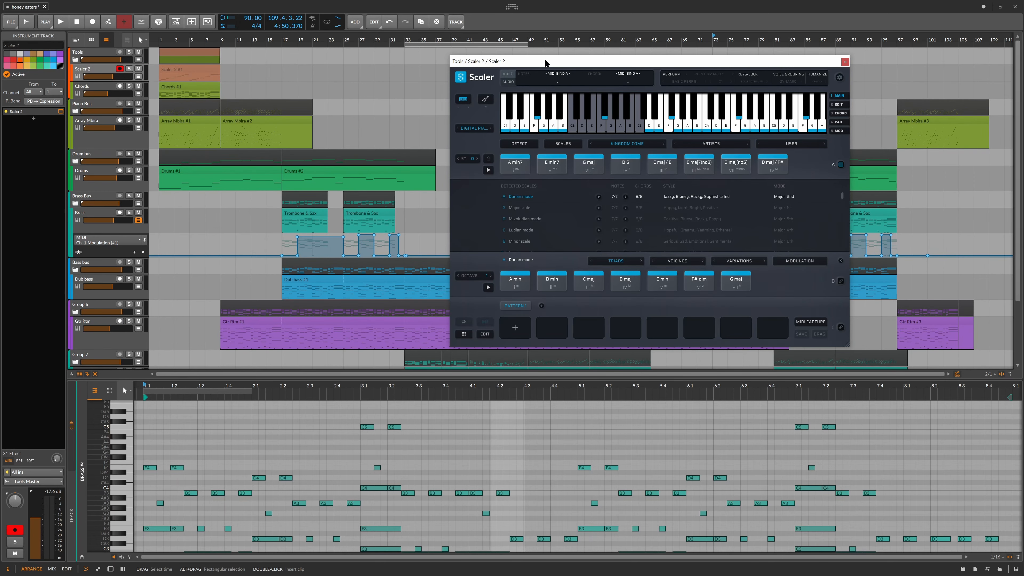
- Make the tracks in the Tools group taller and open the Scaler 2 #1 clip's notes, keeping the Scaler window clear of them
drag(544, 61, 622, 51)
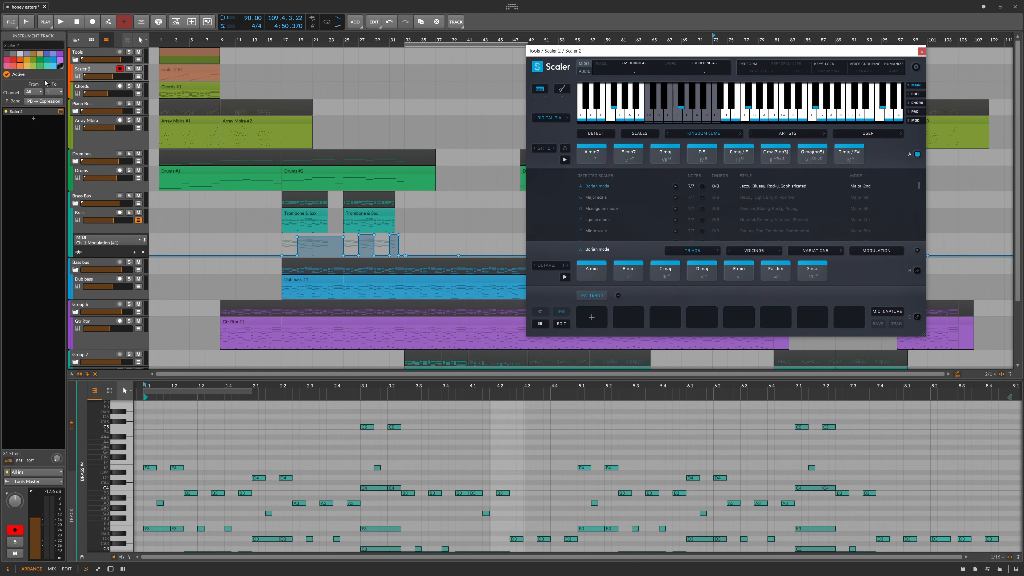
click(102, 98)
drag(102, 98, 105, 110)
click(180, 70)
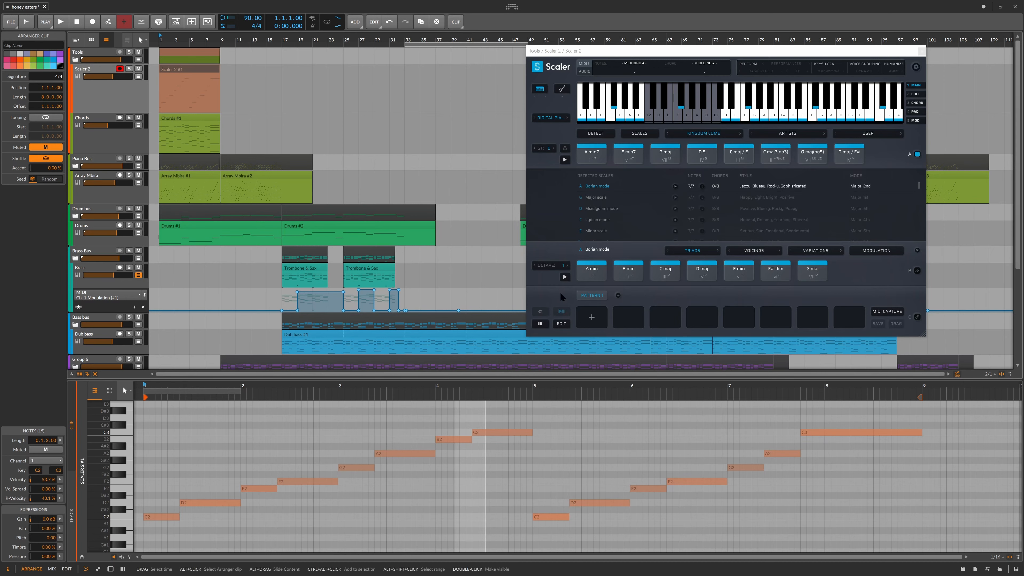
drag(575, 51, 543, 47)
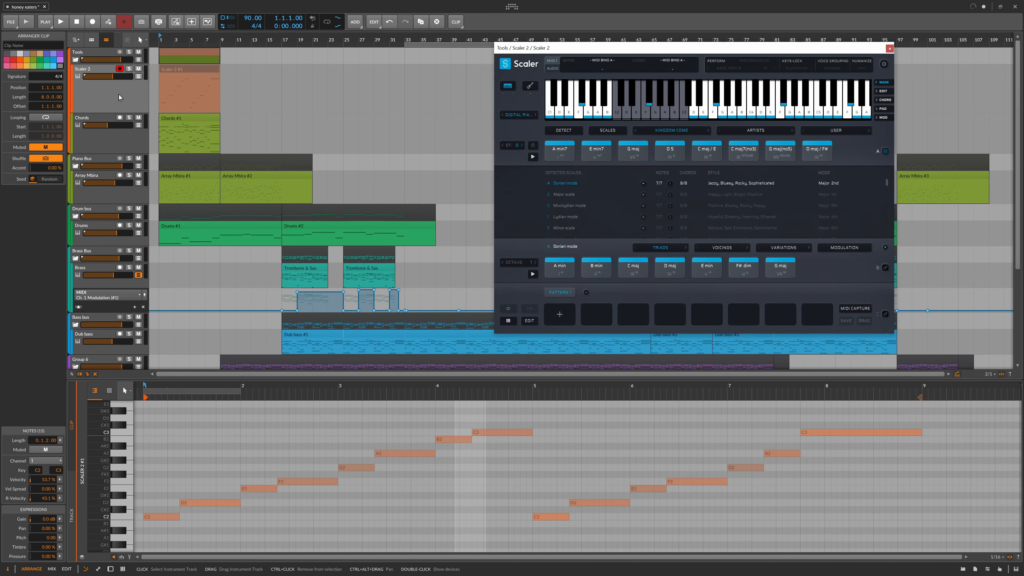
- Unmute the Scaler 2 #1 clip, disarm and solo its track, and play the clip from bar 1 to its end
click(172, 69)
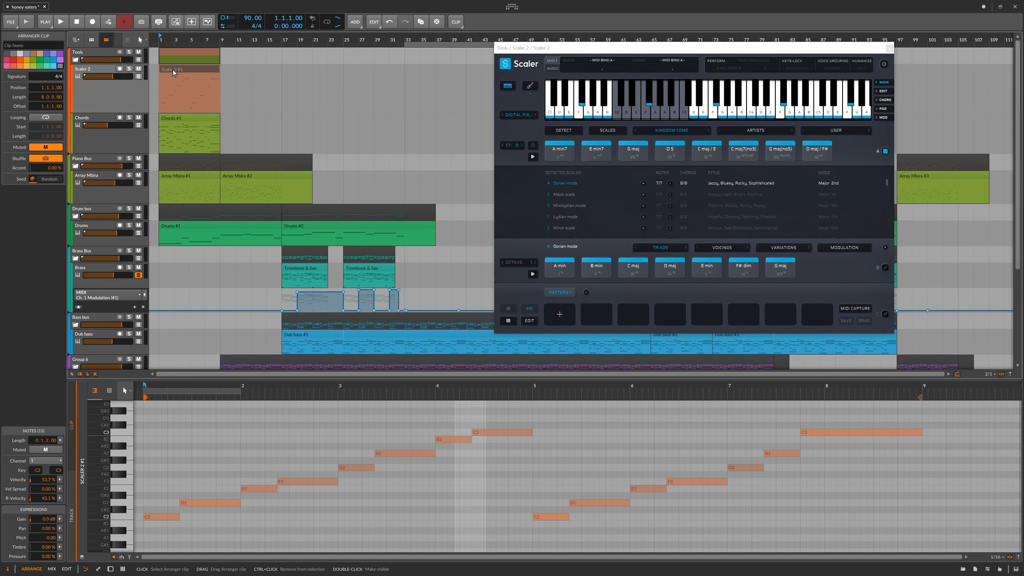
key(alt+m)
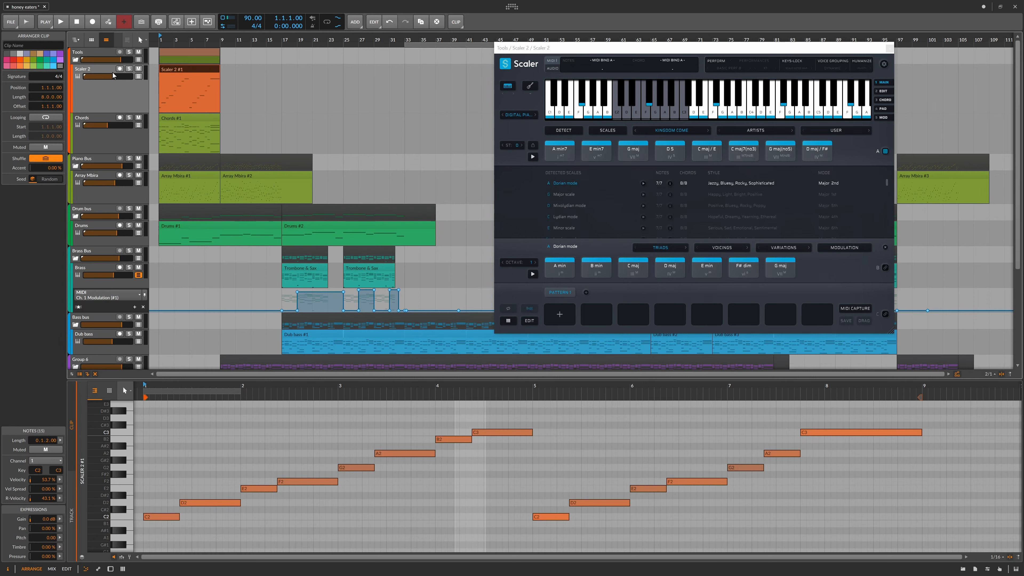
key(s)
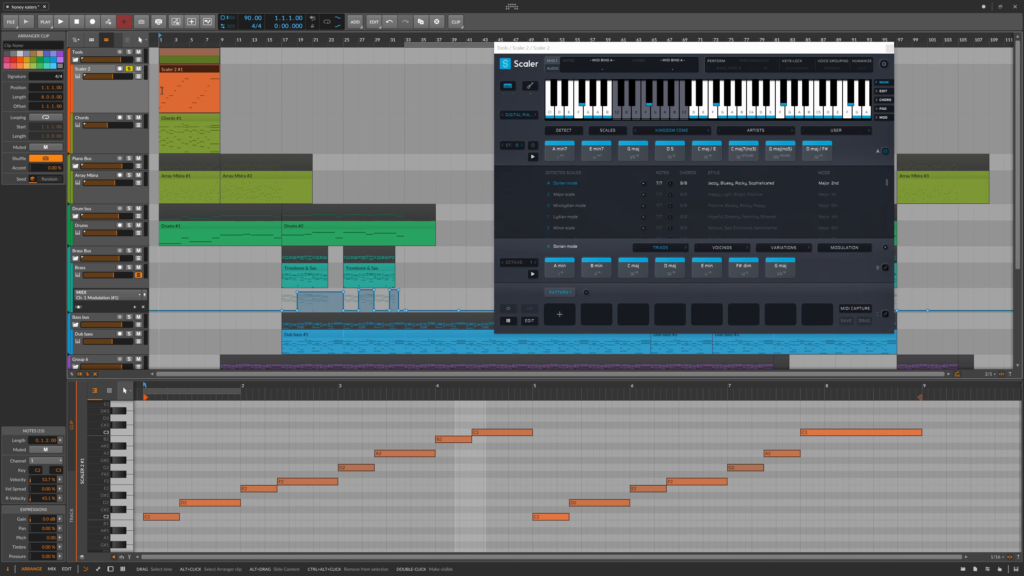
key(space)
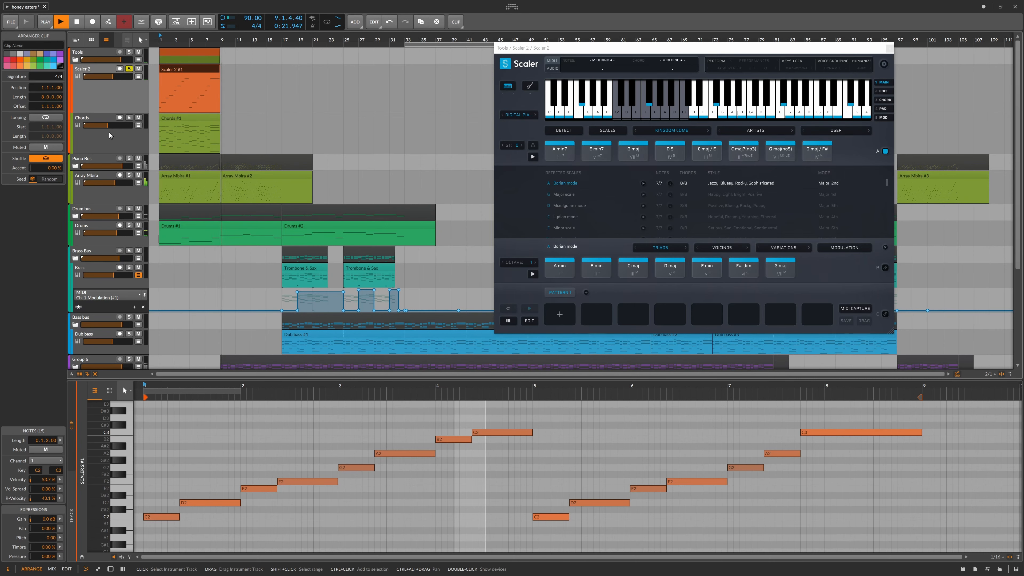
key(space)
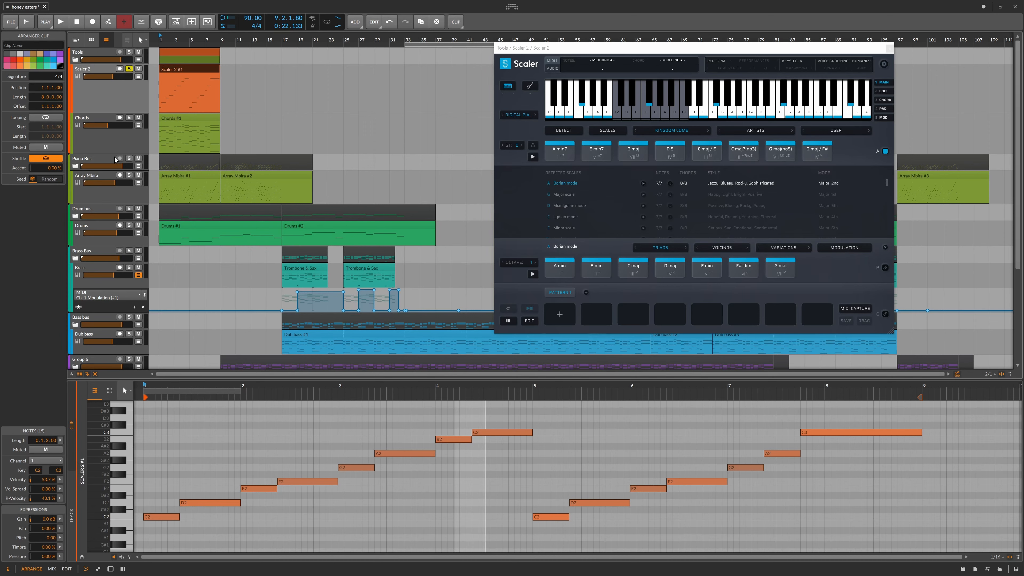
- Show the notes of the Chords #1 clip, and return to those of the Scaler 2 #1 clip
click(196, 124)
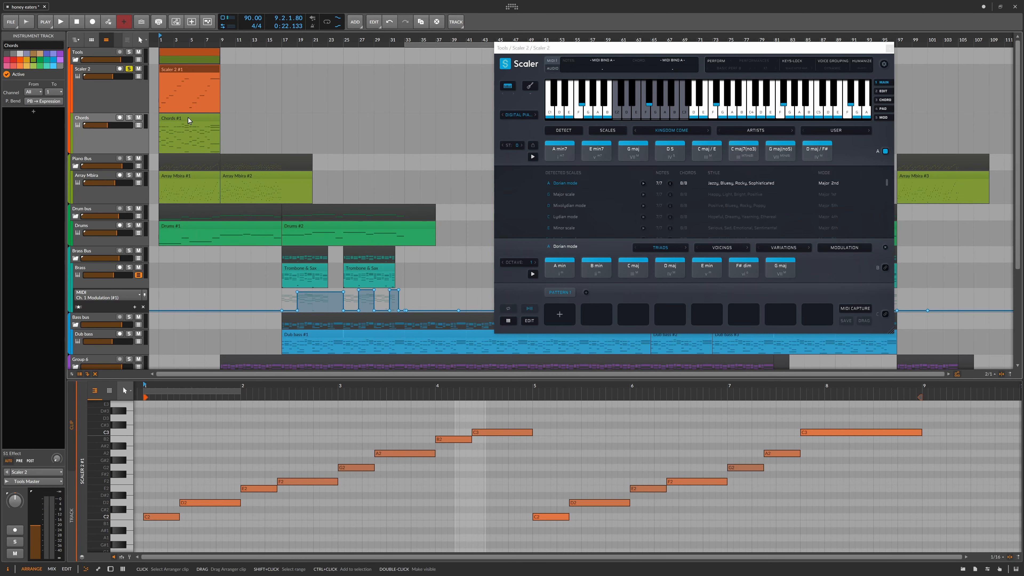
click(174, 121)
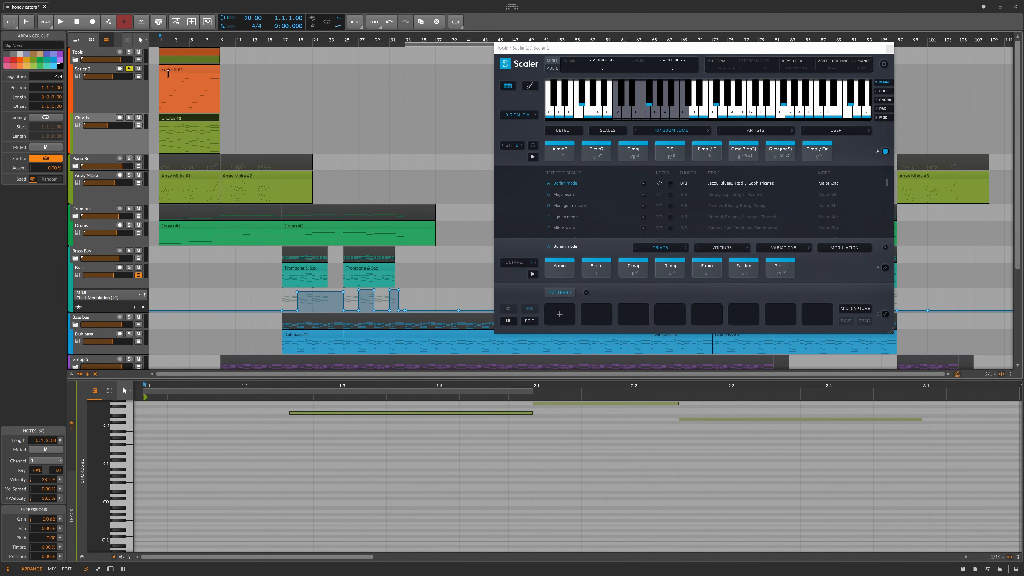
click(206, 81)
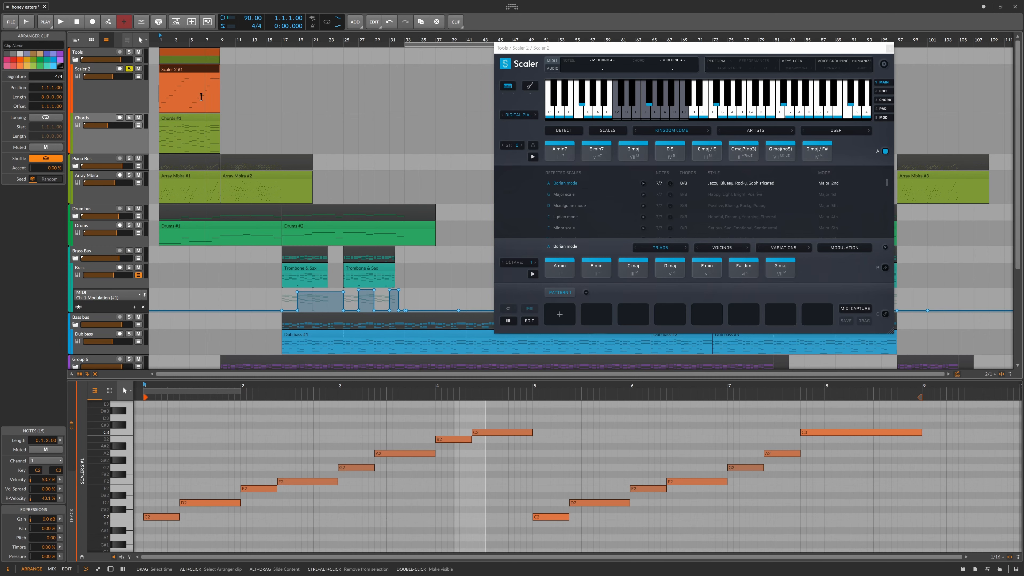
- Set the Chords track's note input to the Scaler 2 device on the Scaler 2 track in the Tools group
click(118, 144)
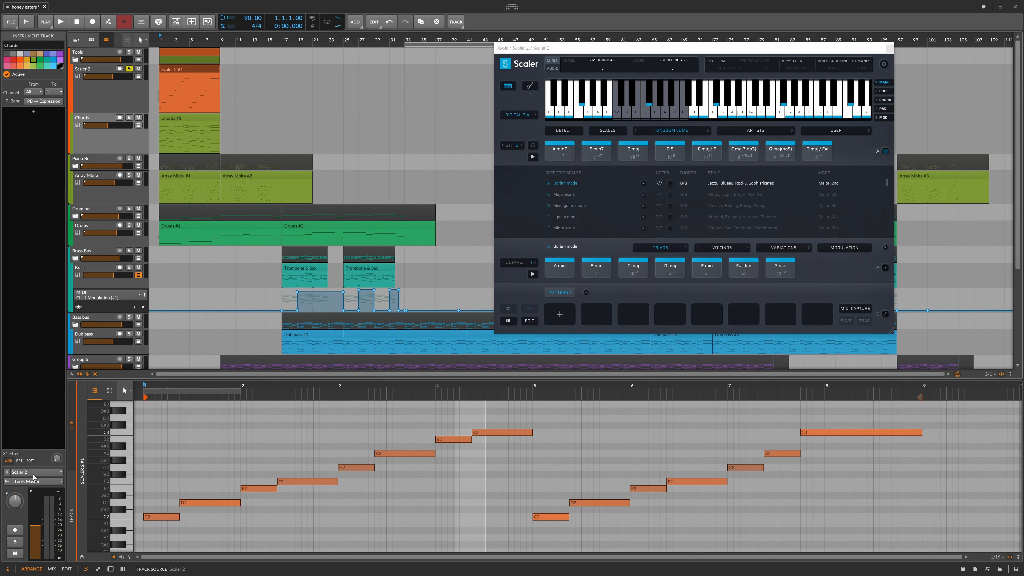
click(34, 476)
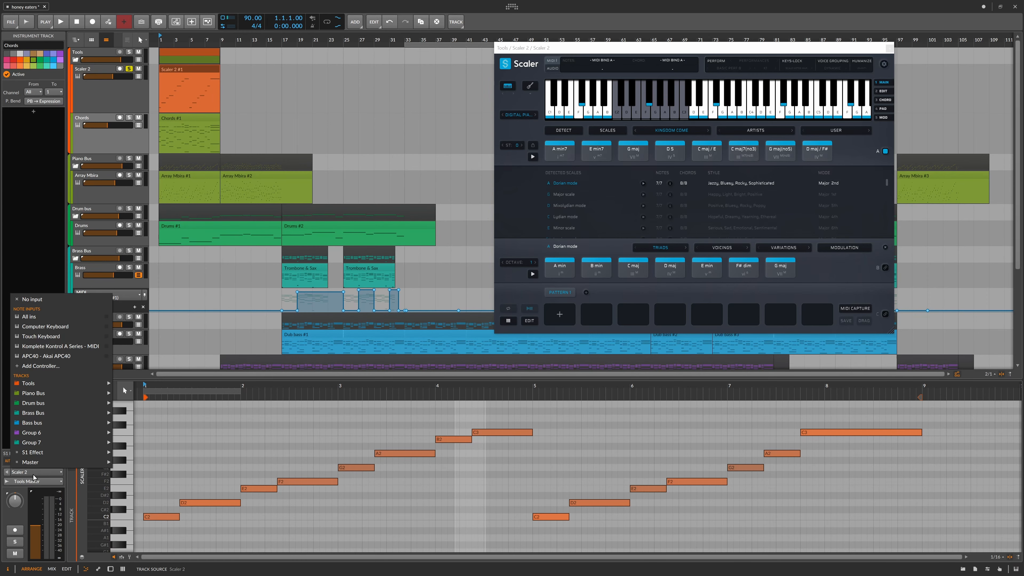
mouse_move(63, 387)
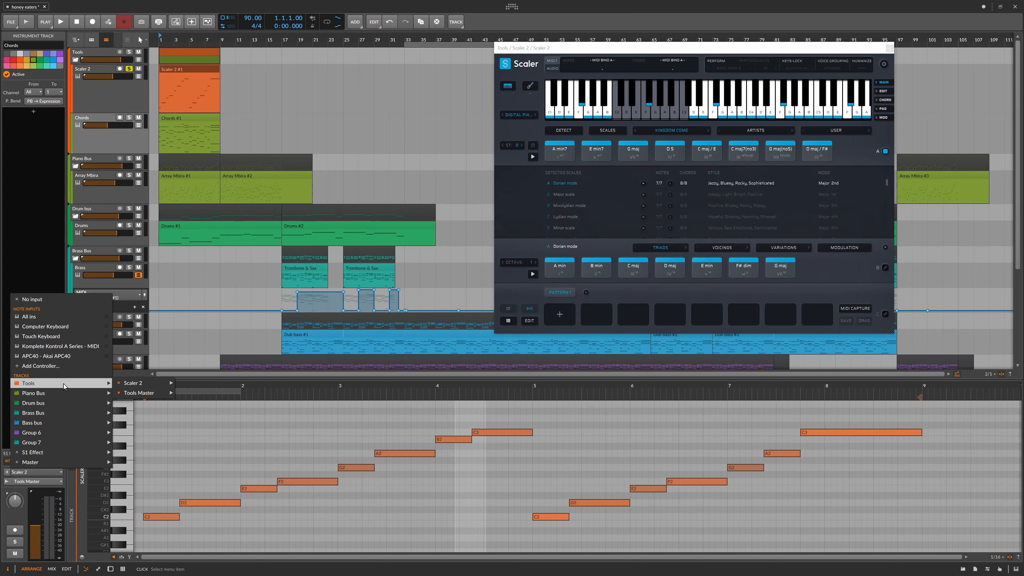
mouse_move(145, 384)
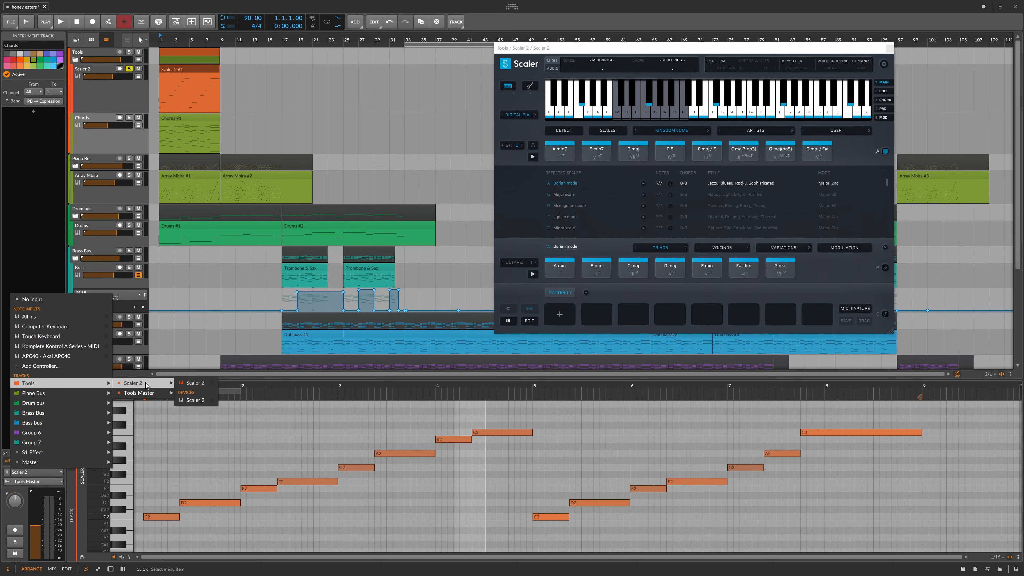
click(188, 403)
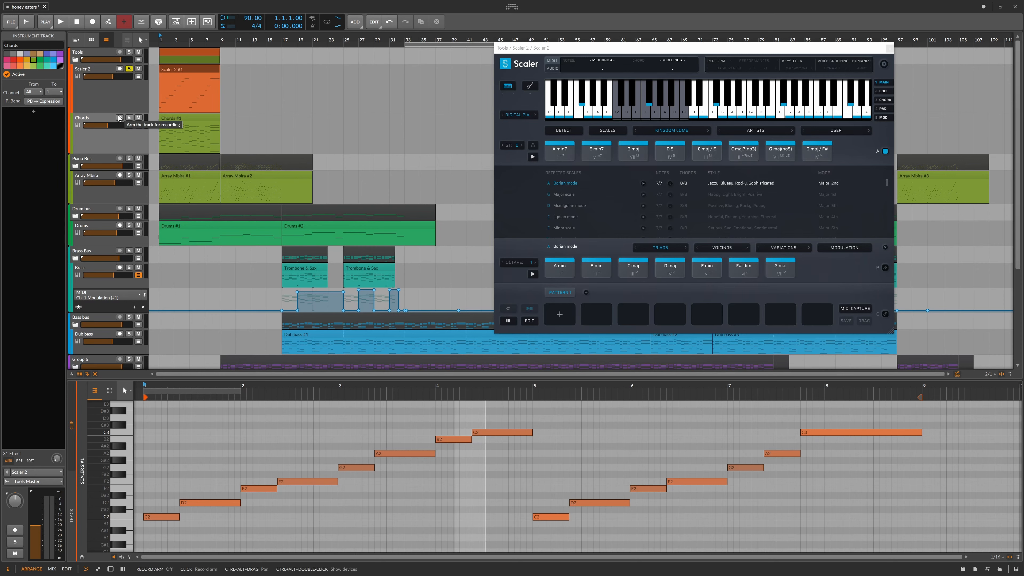
- Open the Chords #1 clip with its full eight bars fitted in view, and enlarge the note editor and its key height
click(189, 121)
double_click(508, 386)
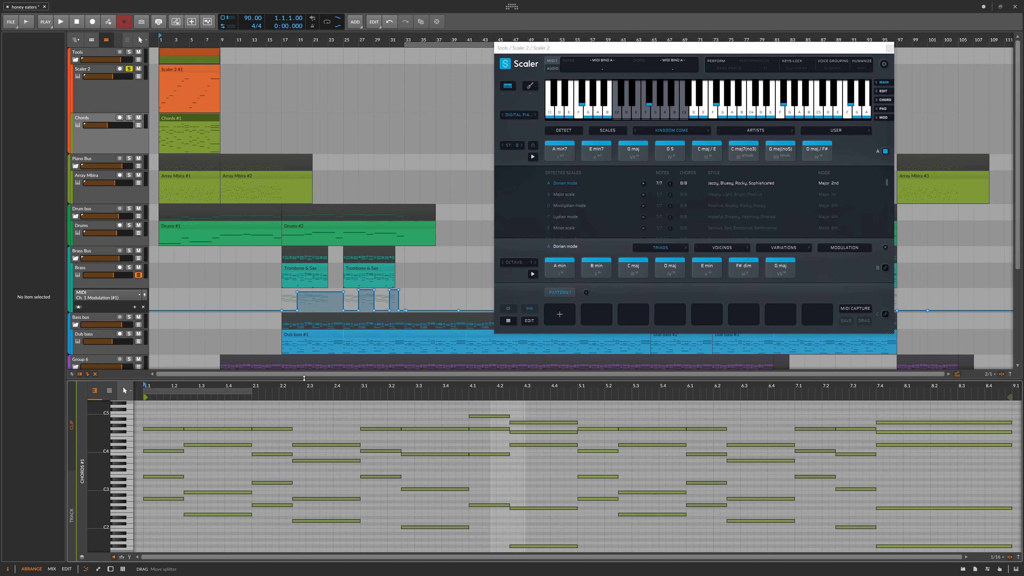
drag(307, 380, 307, 350)
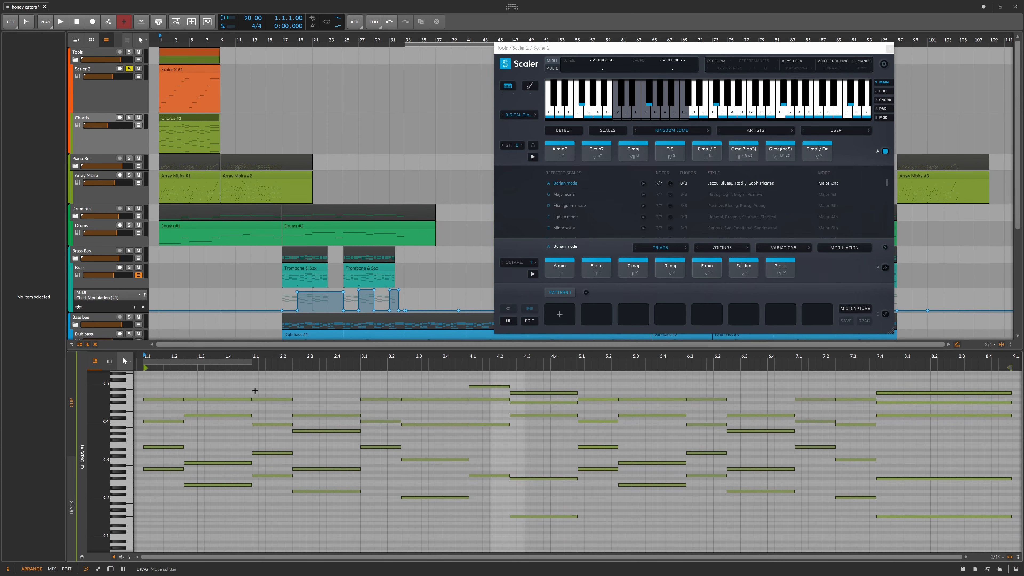
drag(100, 453, 109, 464)
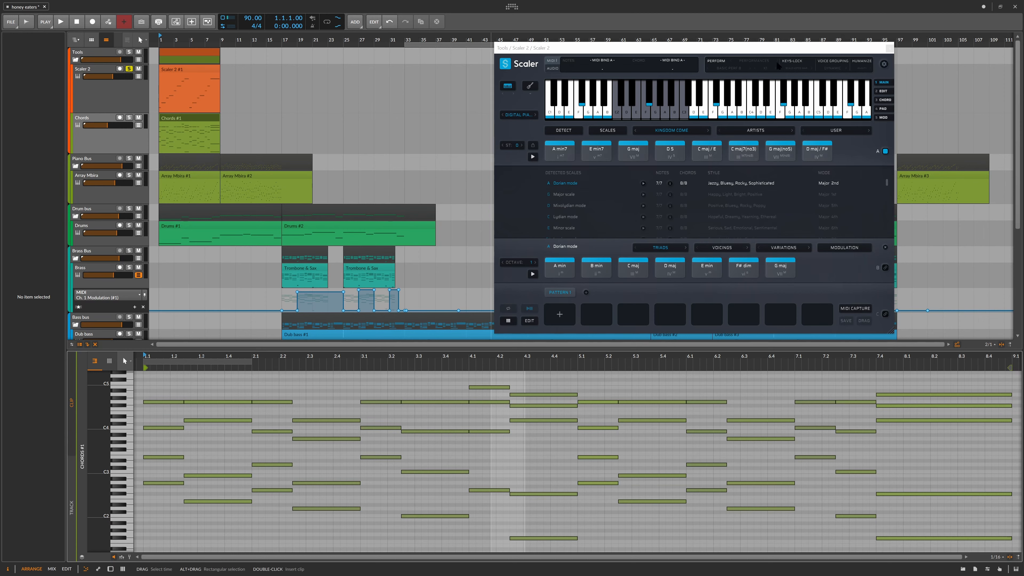
- Show the Gtr Rtm #1 clip's notes for comparison, and return to the Chords #1 clip
scroll(1006, 256, down, 5)
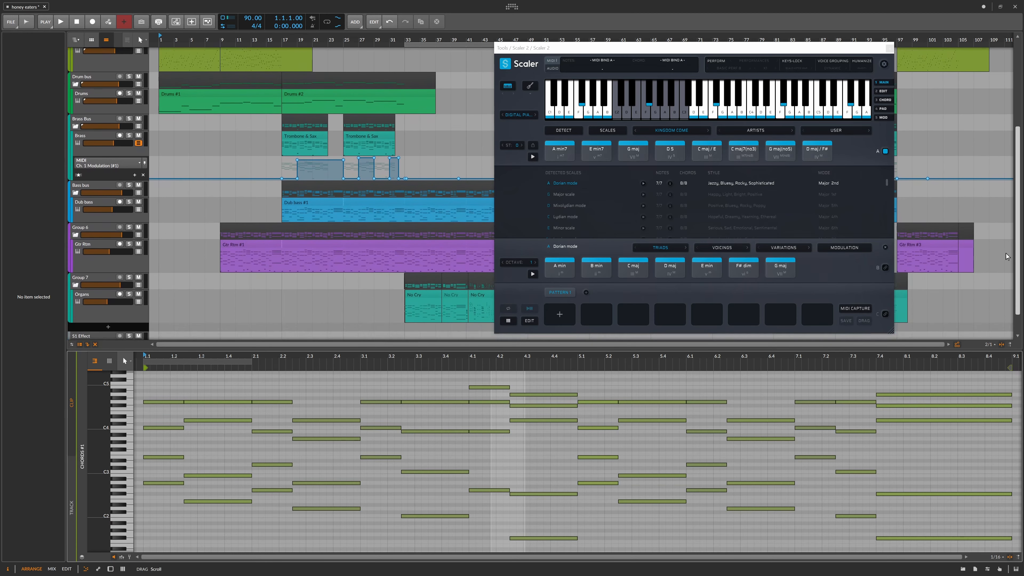
scroll(1007, 257, down, 1)
click(247, 222)
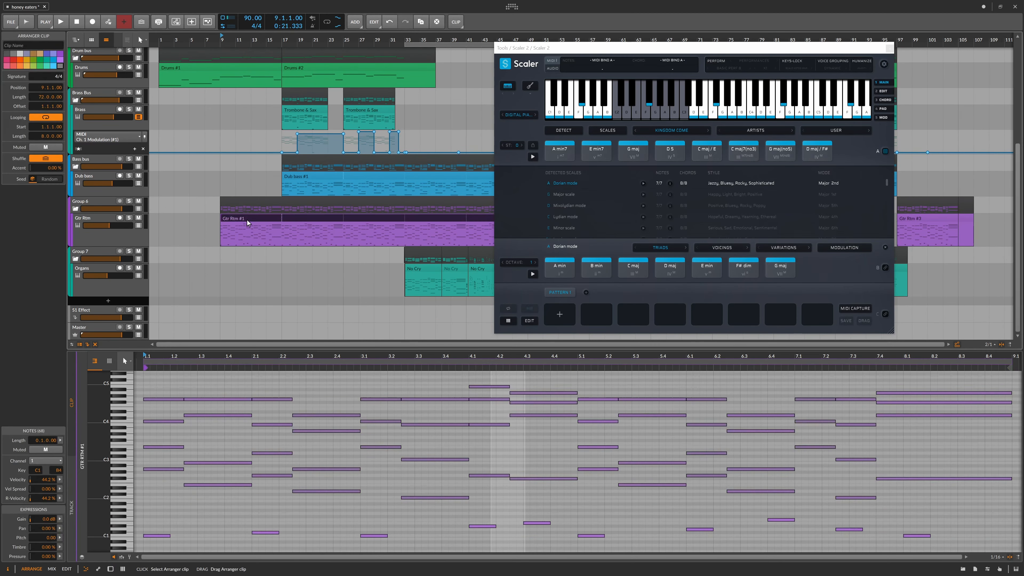
scroll(182, 244, up, 6)
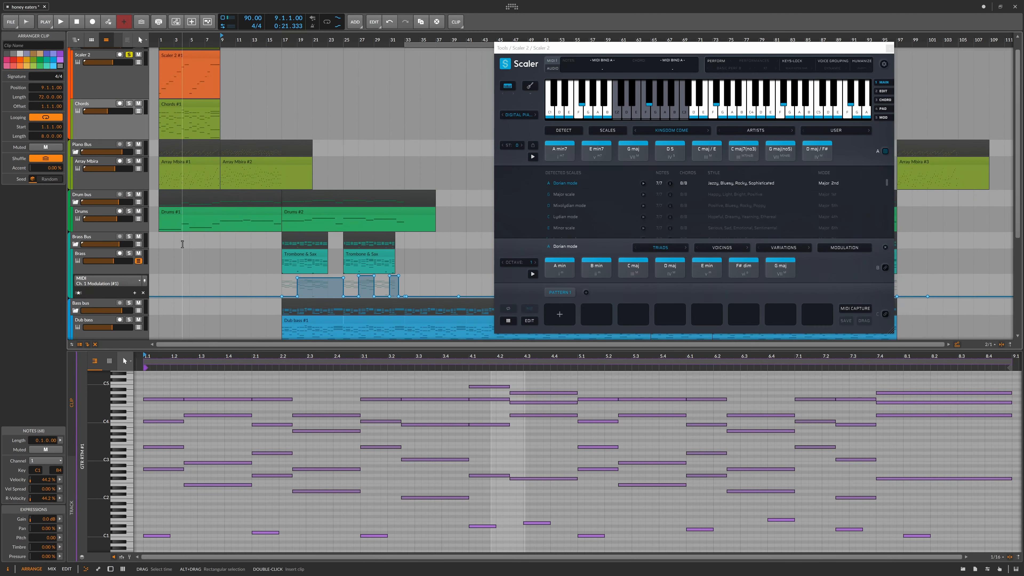
scroll(174, 182, up, 1)
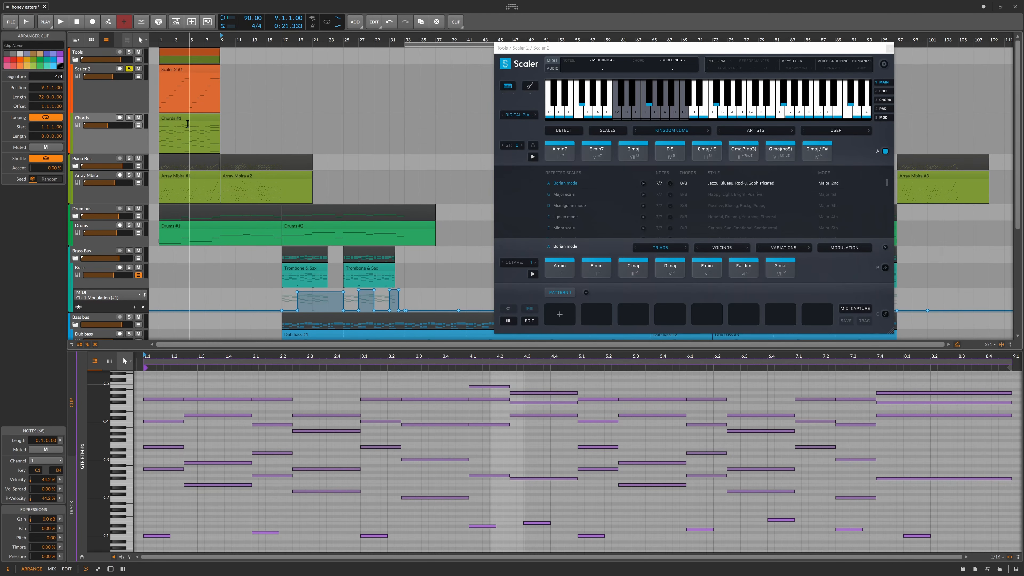
click(188, 124)
- Show the Dub bass #1 clip's notes, followed by those of the Gtr Rtm #1 clip
scroll(207, 253, down, 2)
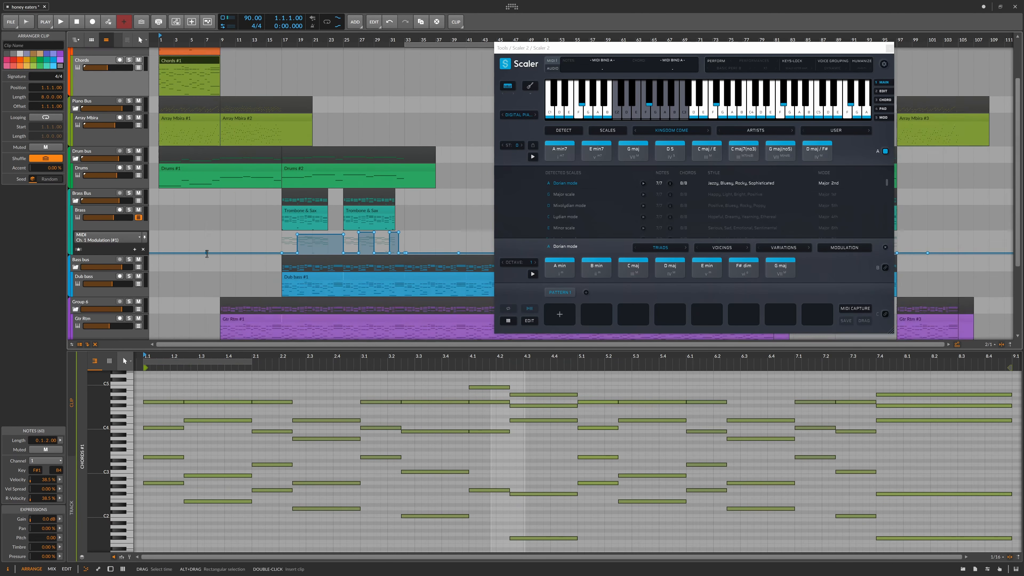
scroll(213, 258, down, 2)
scroll(207, 150, up, 3)
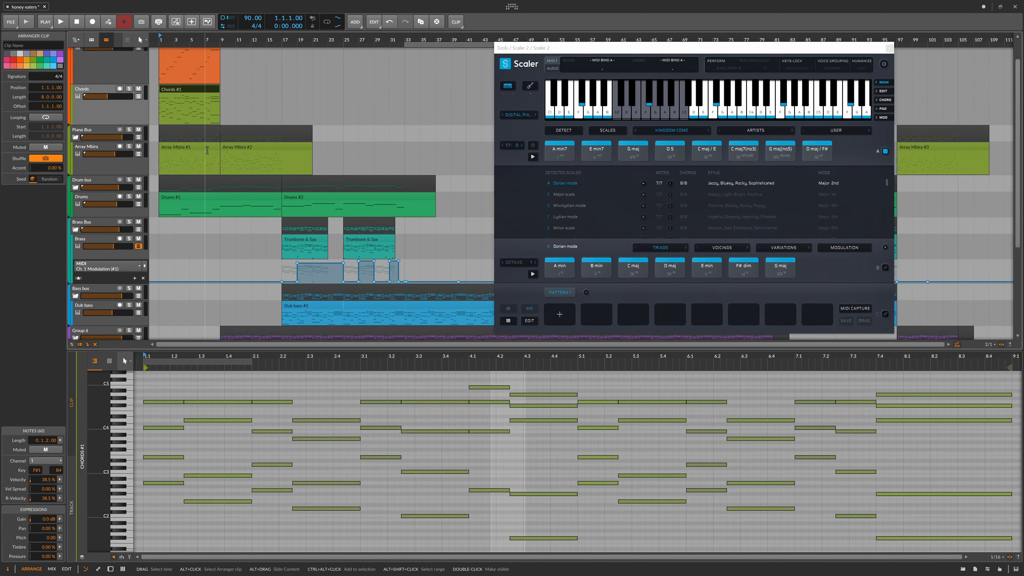
scroll(207, 150, down, 3)
click(310, 224)
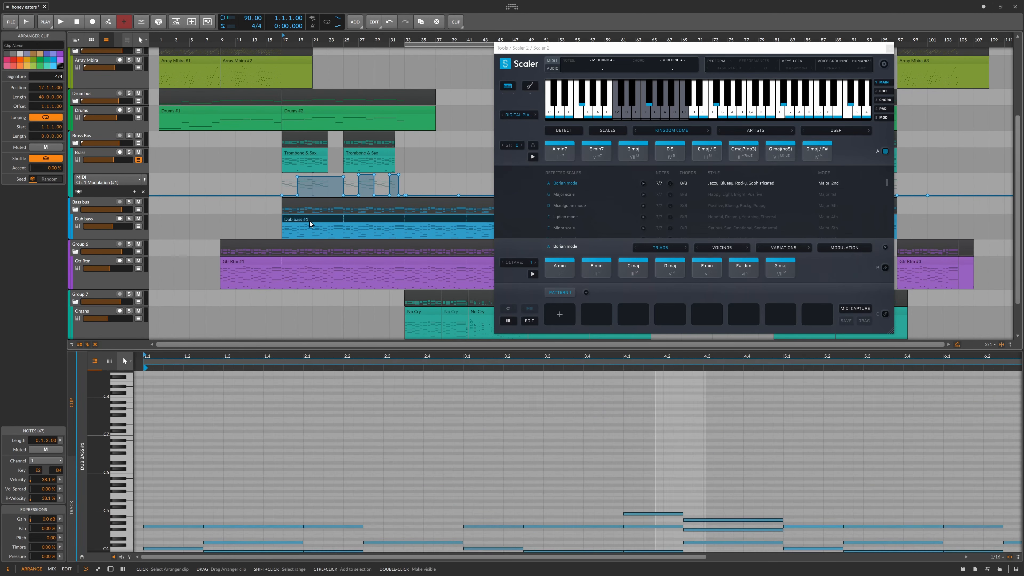
click(312, 243)
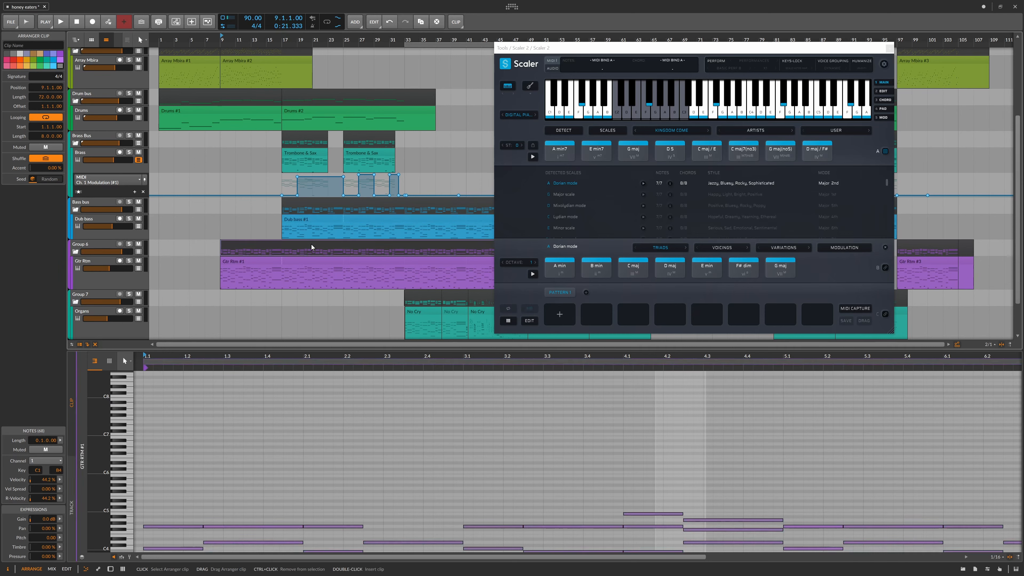
- Show the Gtr Rtm #1 clip and then open the Array Mbira #1 clip's notes, keeping the Scaler 2 window clear of the note editor
click(314, 261)
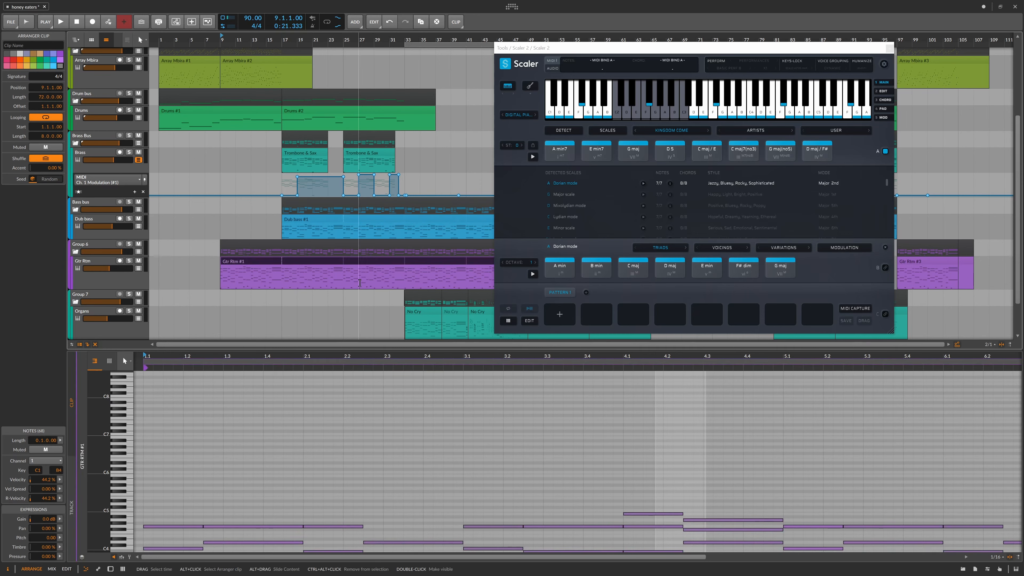
drag(1017, 210, 1017, 236)
drag(579, 47, 702, 361)
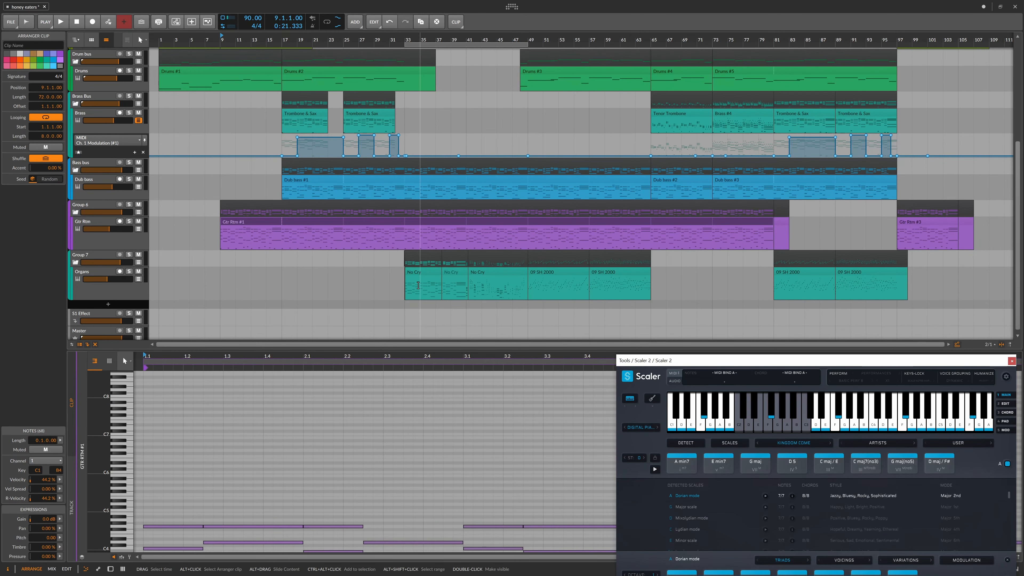
scroll(283, 214, up, 5)
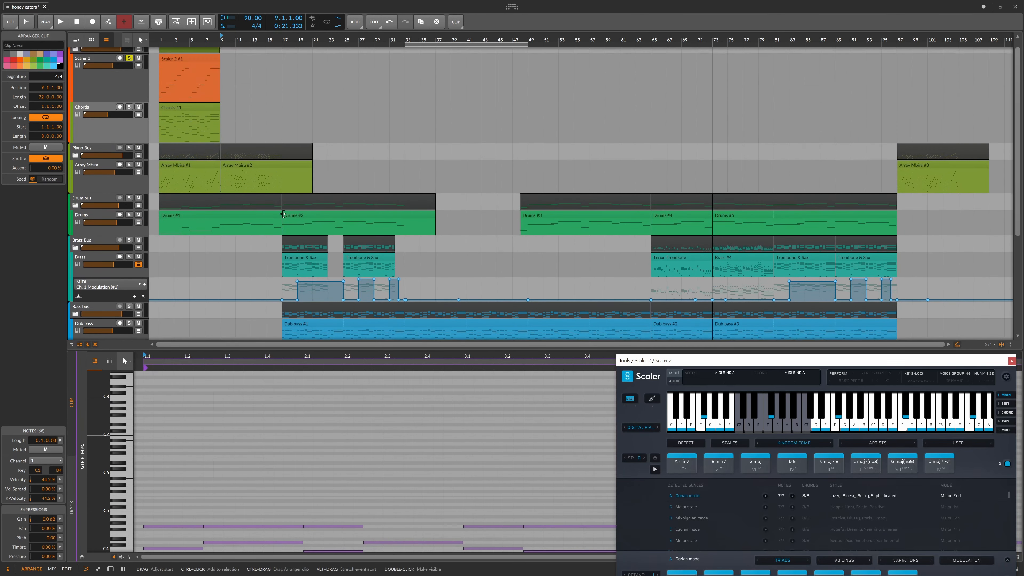
scroll(283, 214, up, 1)
click(192, 176)
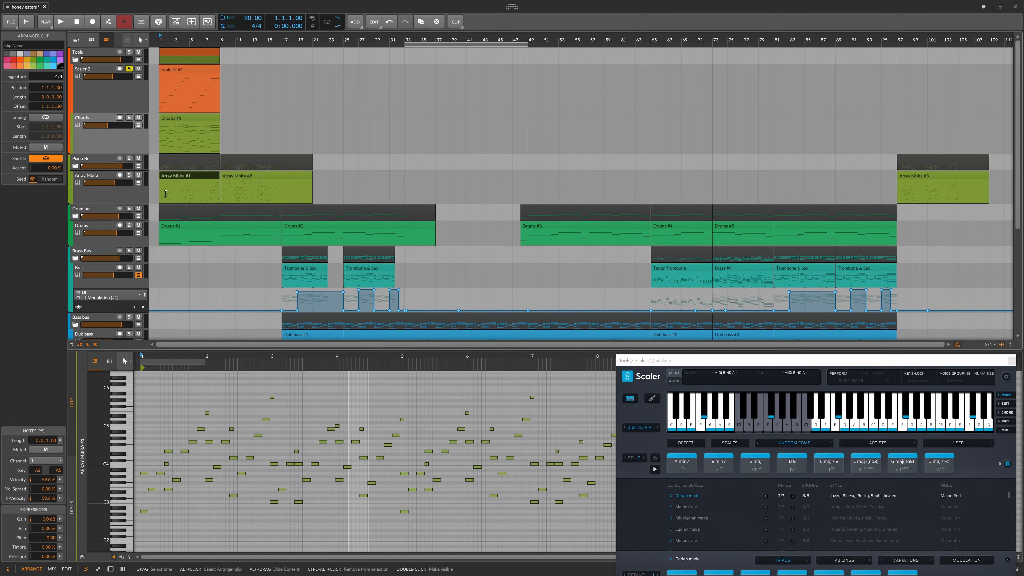
drag(770, 359, 716, 37)
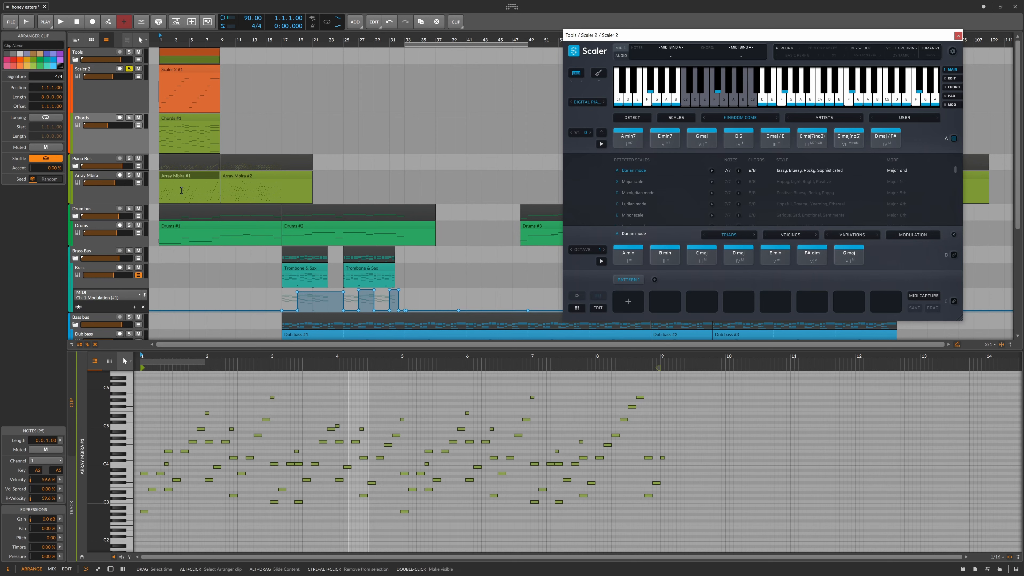
- Open the Kontakt instrument of the Array Mbira track and move its window clear of the first clips in the arrangement
click(114, 196)
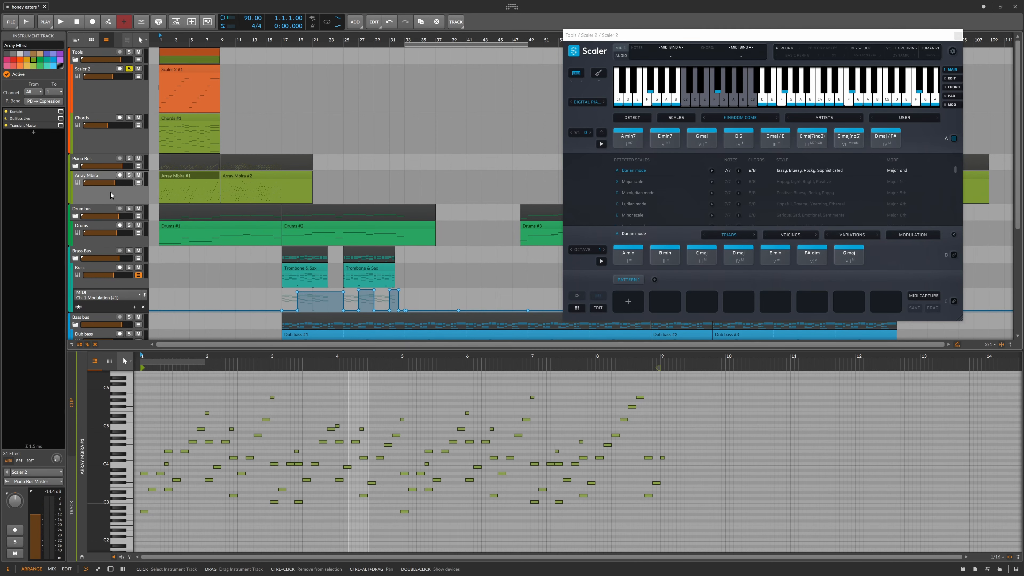
click(61, 111)
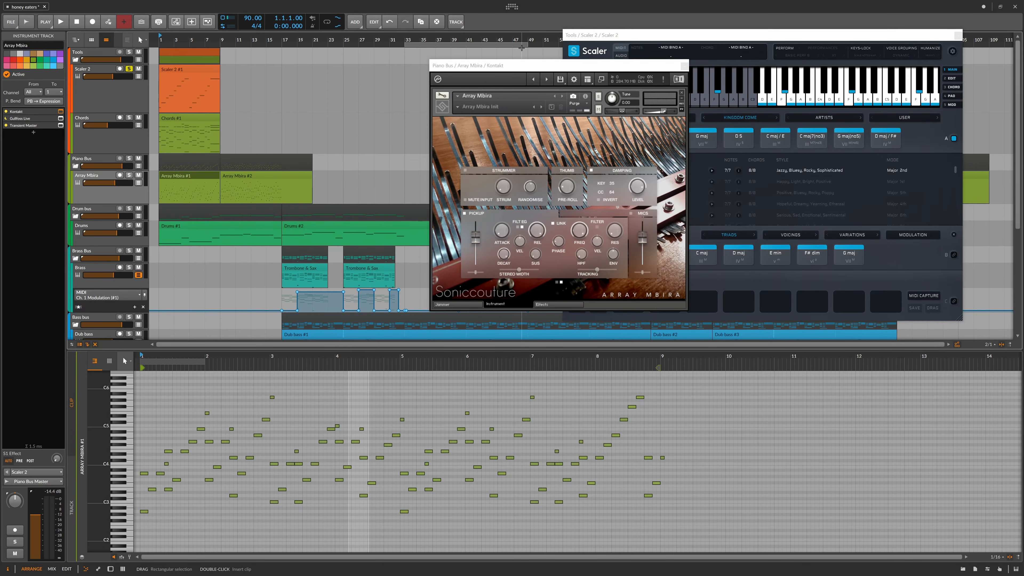
drag(507, 67, 791, 198)
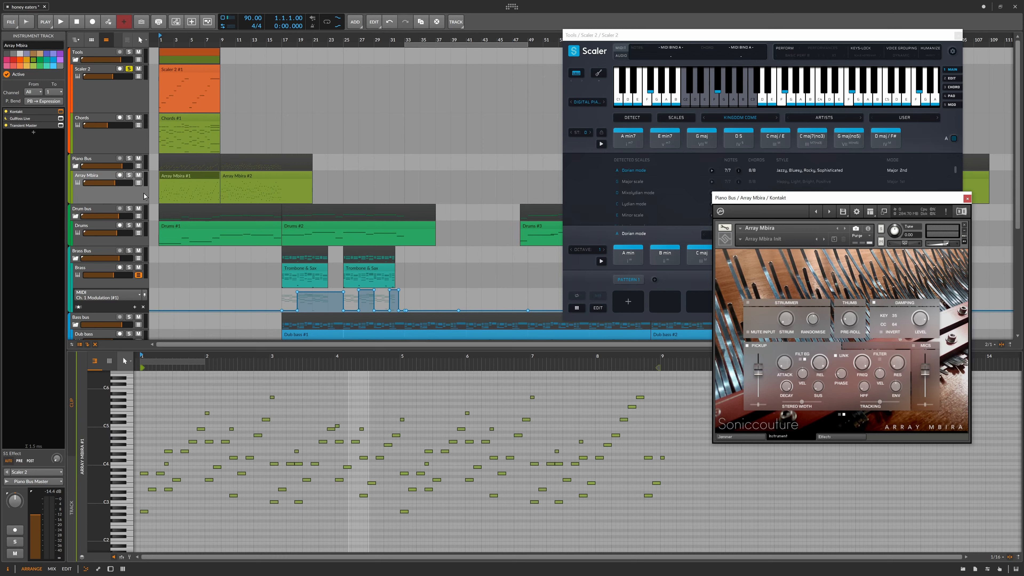
- Solo the Array Mbira track instead of the Scaler 2 track, and play the opening bars of the arrangement
click(129, 71)
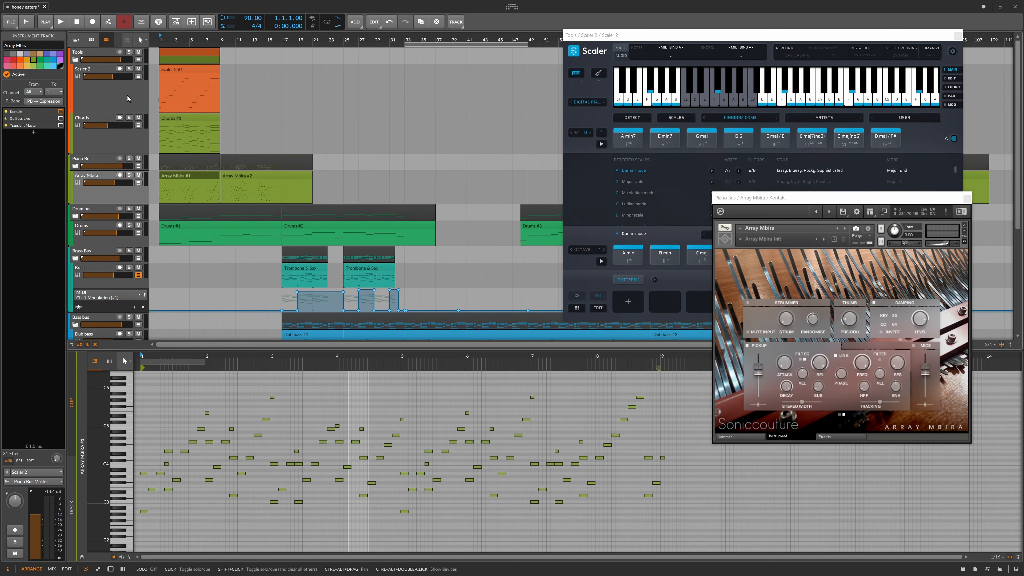
click(129, 175)
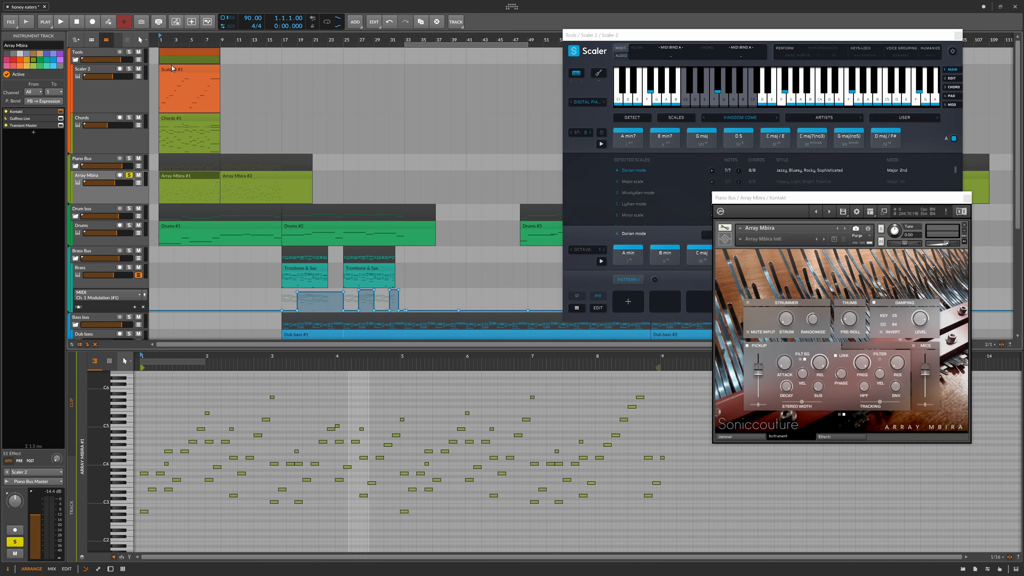
key(space)
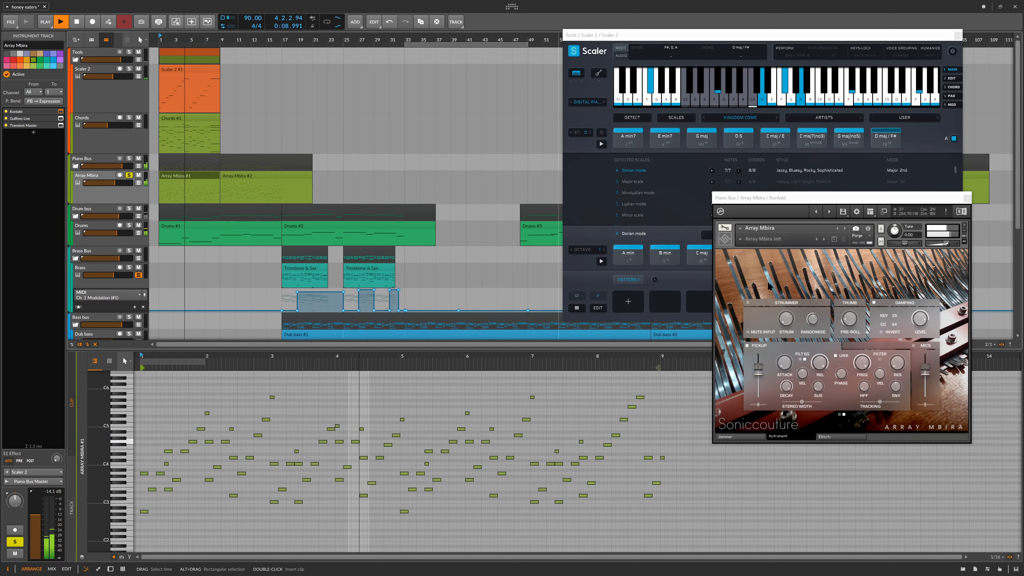
key(space)
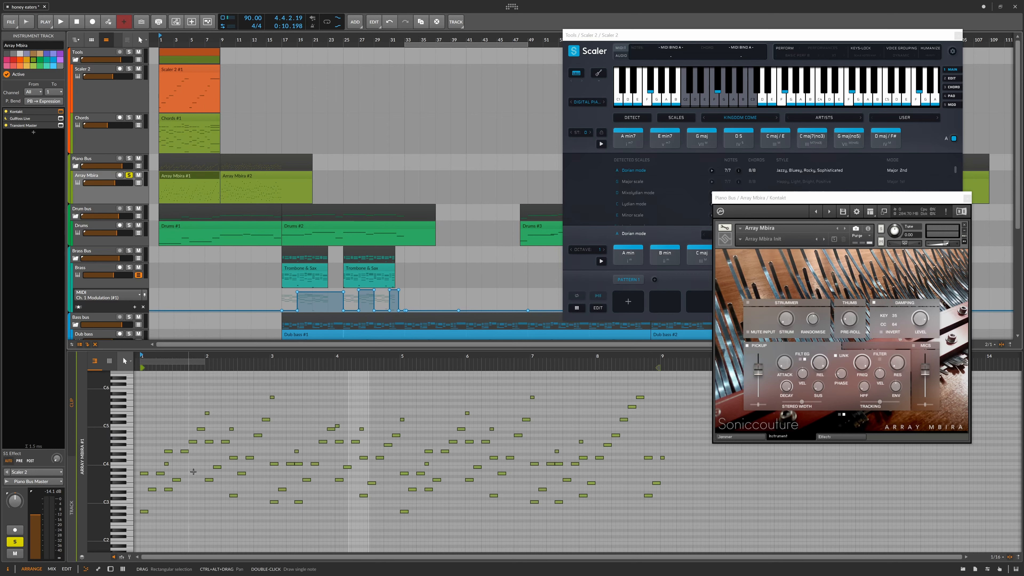
- Select the Array Mbira #1 clip and turn on Perform in Scaler 2, bringing its window away from the clips
click(200, 178)
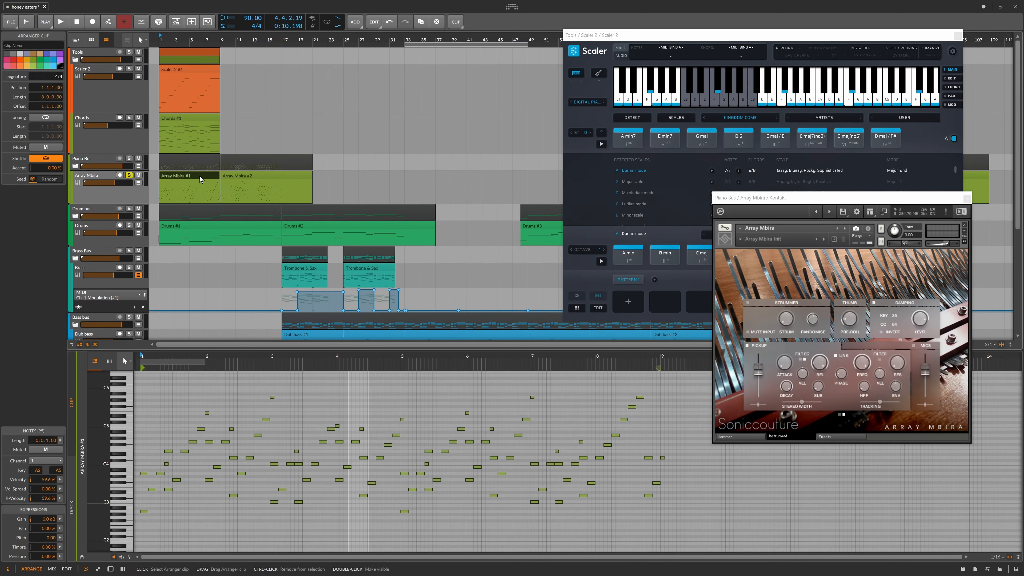
drag(743, 37, 592, 36)
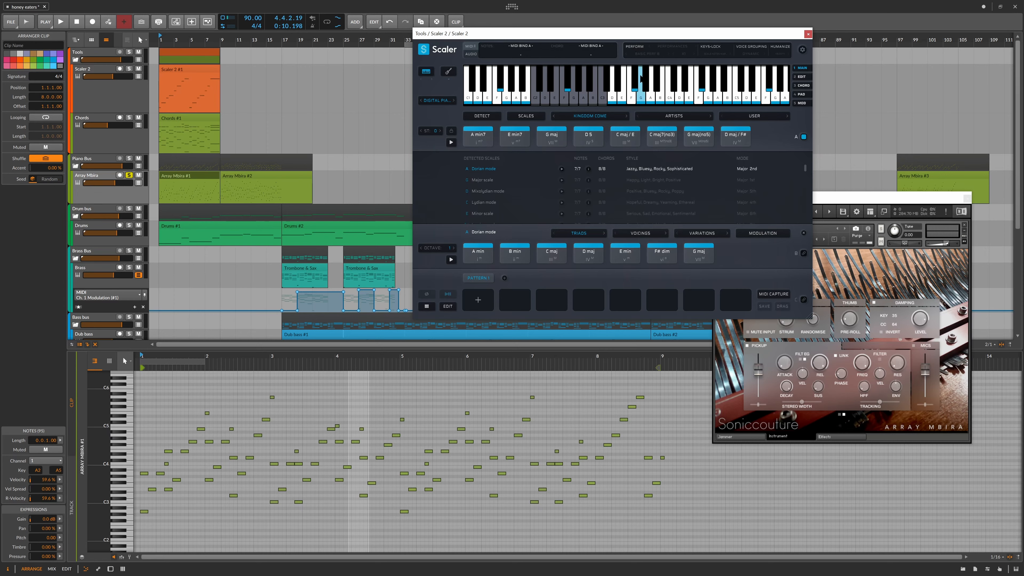
click(638, 47)
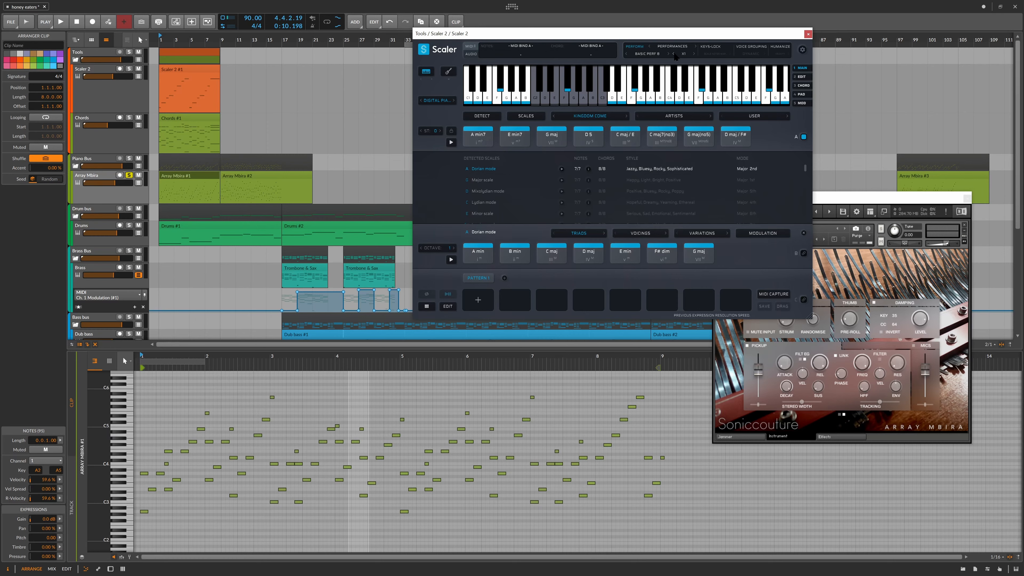
drag(695, 28, 769, 15)
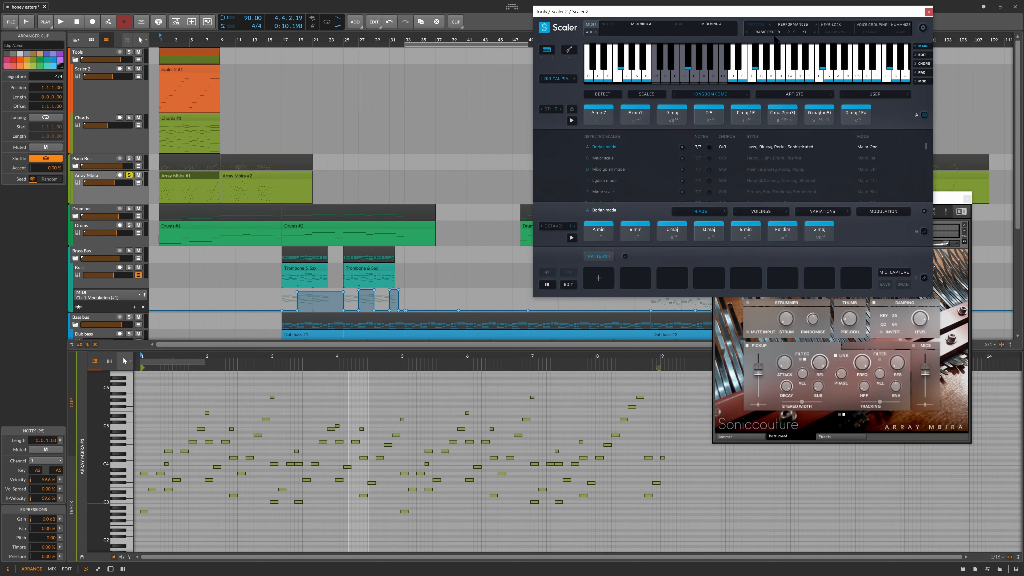
- Examine Scaler 2's articulation and expression types and its performance preset lists, including Adagio and Expressivo, without choosing another preset
click(788, 24)
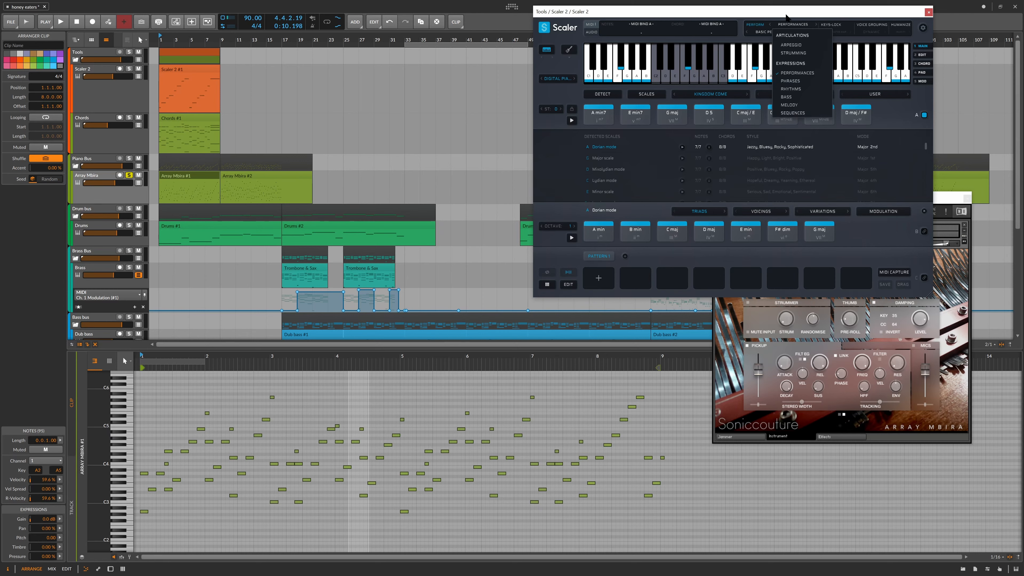
click(886, 113)
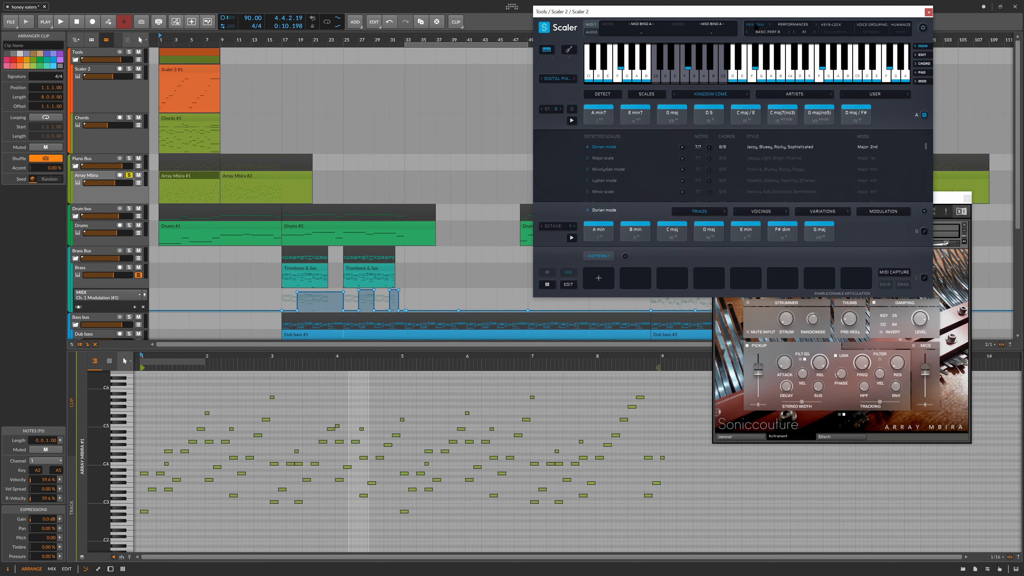
click(789, 27)
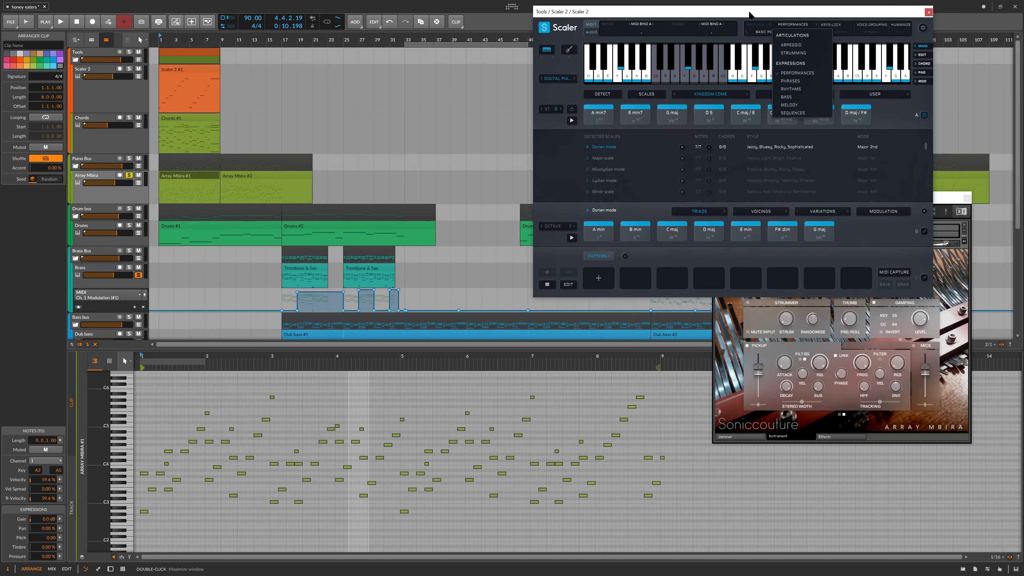
click(876, 42)
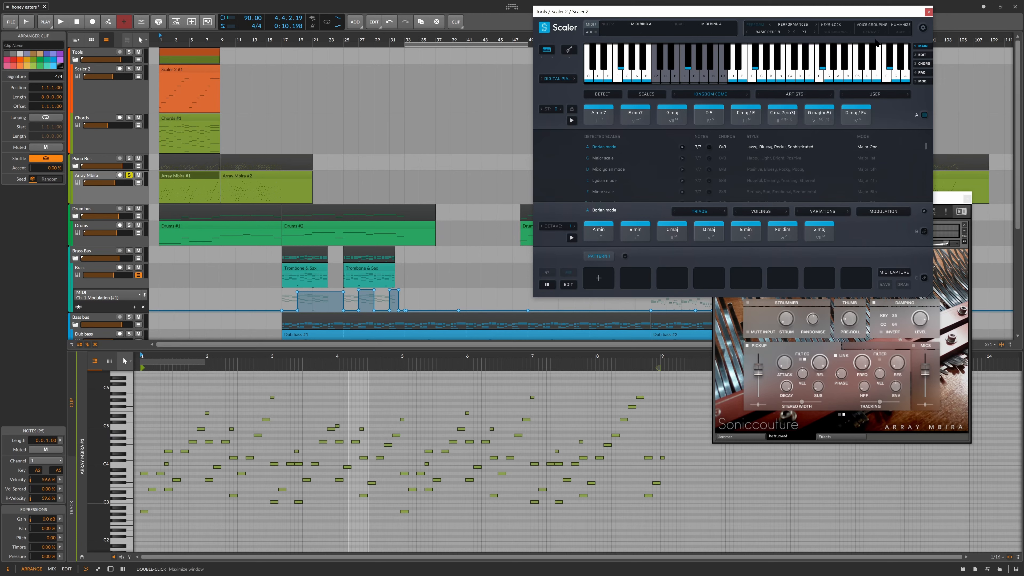
click(765, 32)
click(764, 31)
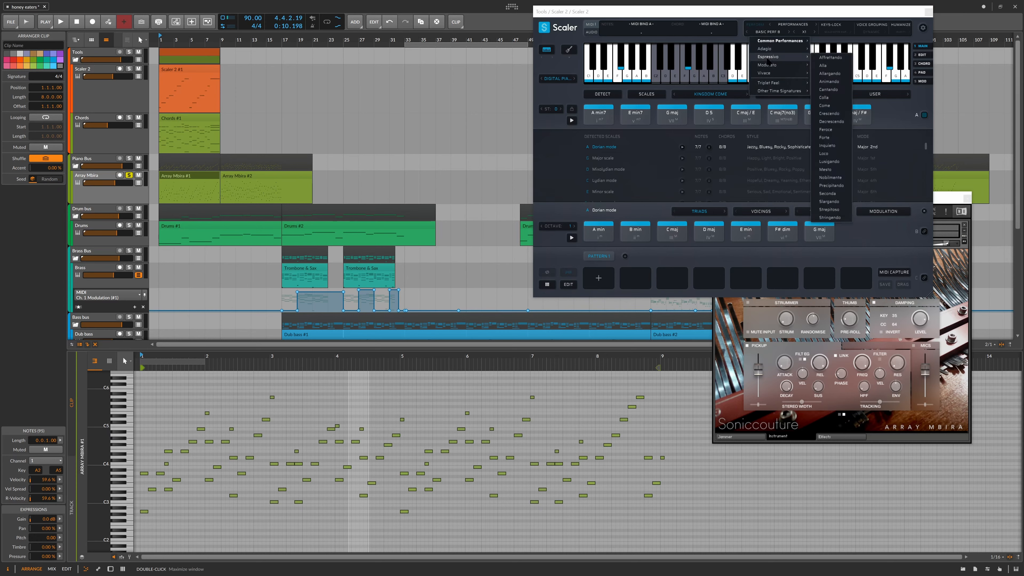
mouse_move(767, 68)
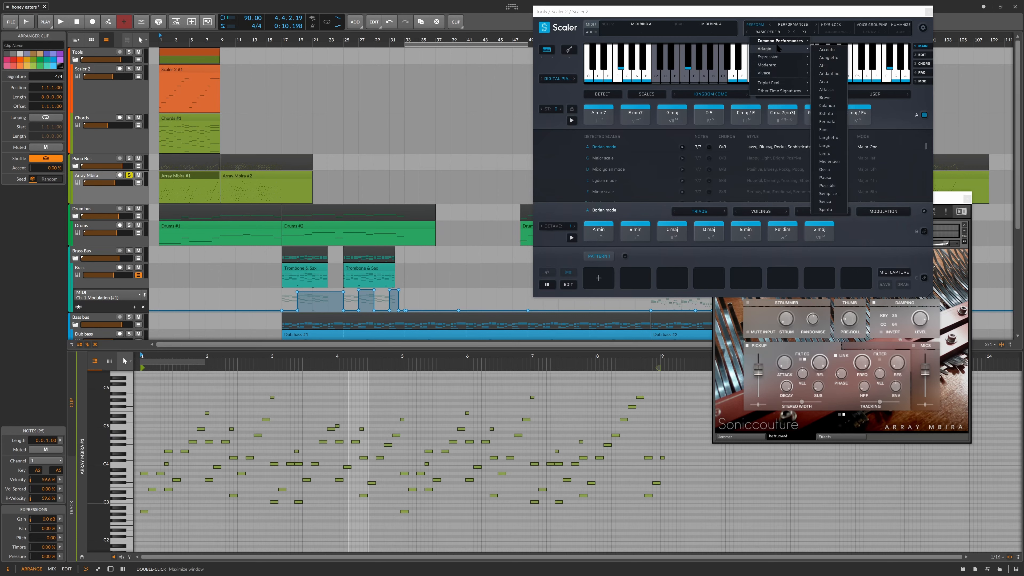
click(763, 15)
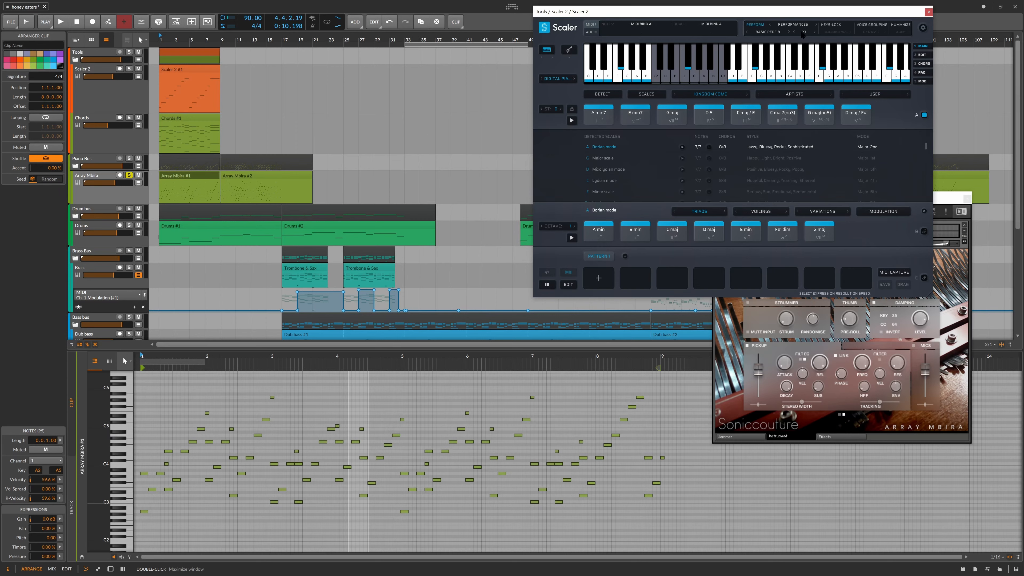
- Compare the Scaler 2 #1 clip's notes with those of Array Mbira #1, marking a time range from bar 3 into bar 5 of the latter
drag(775, 13, 746, 37)
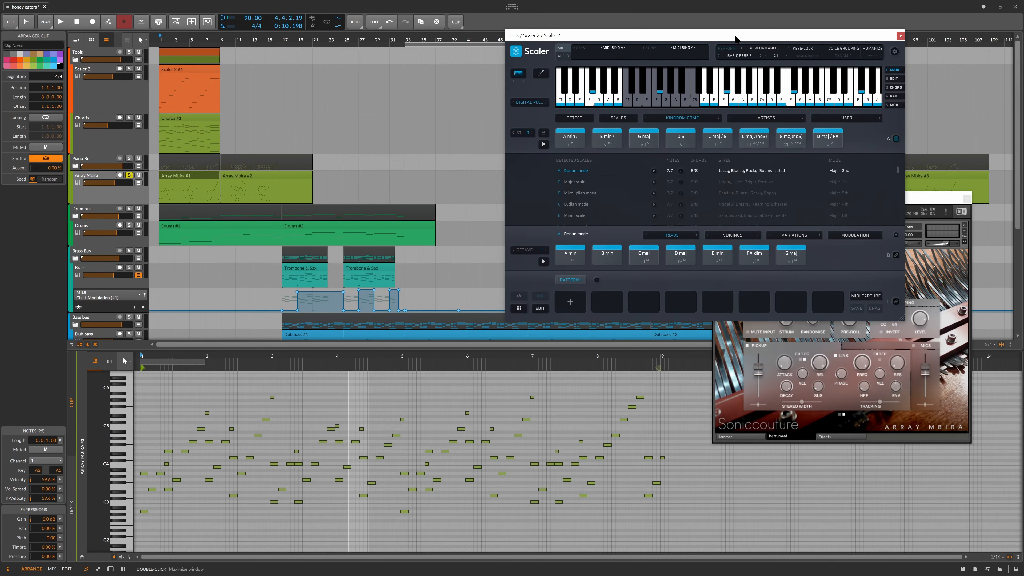
key(space)
click(180, 72)
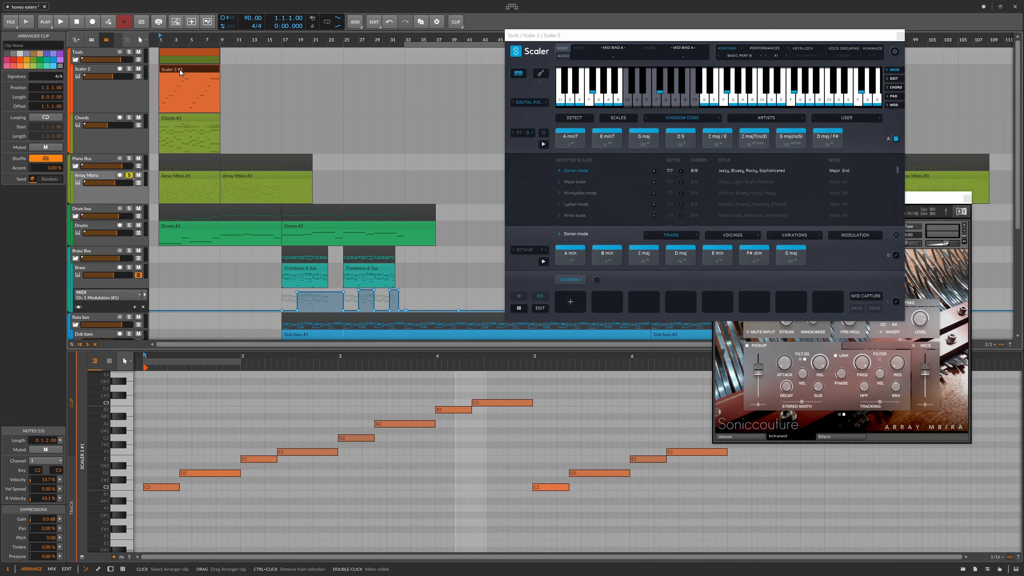
click(187, 179)
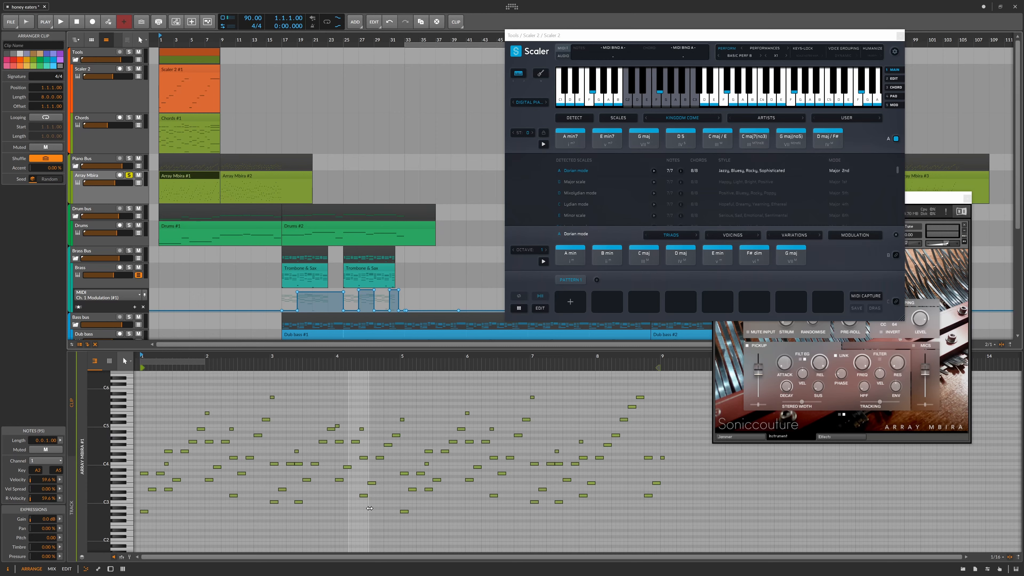
drag(434, 525, 277, 407)
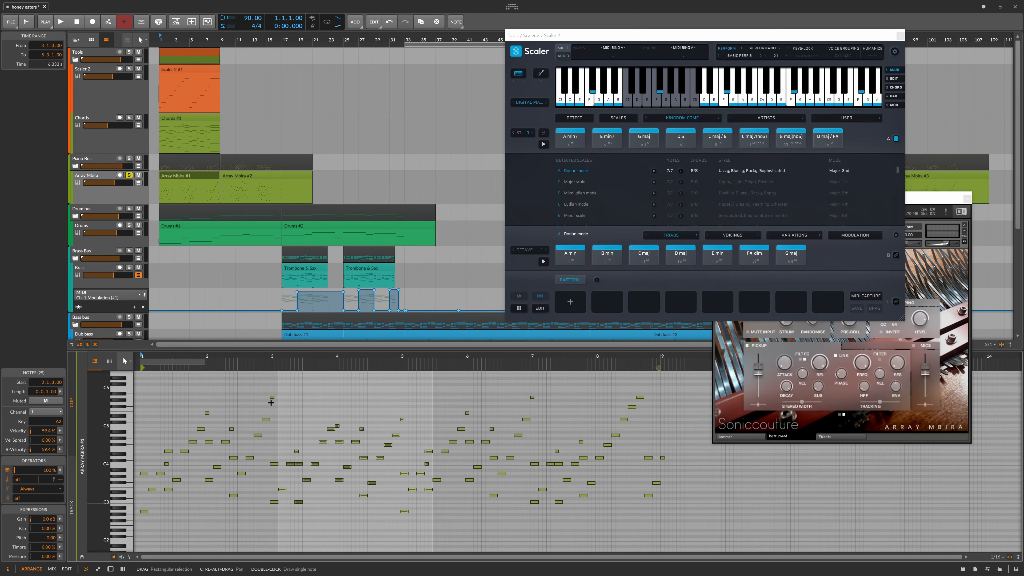
- Arrange the Scaler 2 and Array Mbira Kontakt windows next to each other above the note editor
click(813, 37)
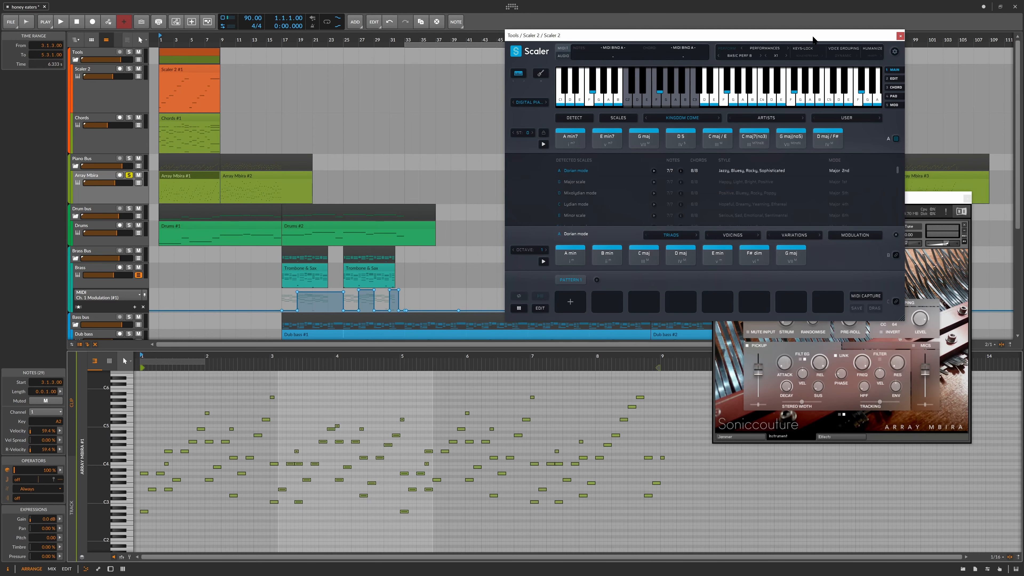
drag(813, 36, 696, 33)
drag(863, 201, 890, 61)
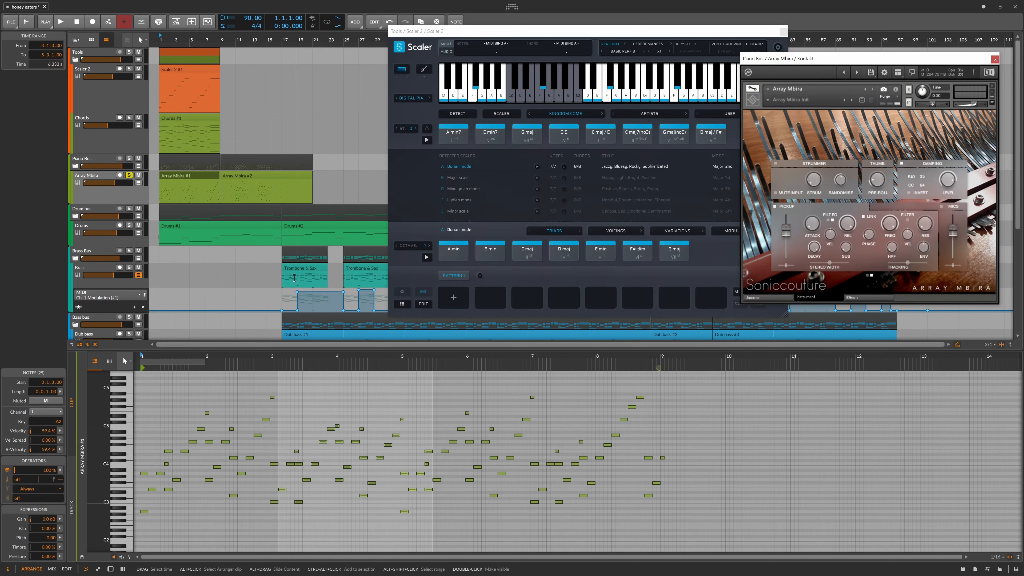
- Open the first Trombone & Sax clip, solo the Brass track, and open its Session Horns instrument in a window clear of the track list
click(304, 271)
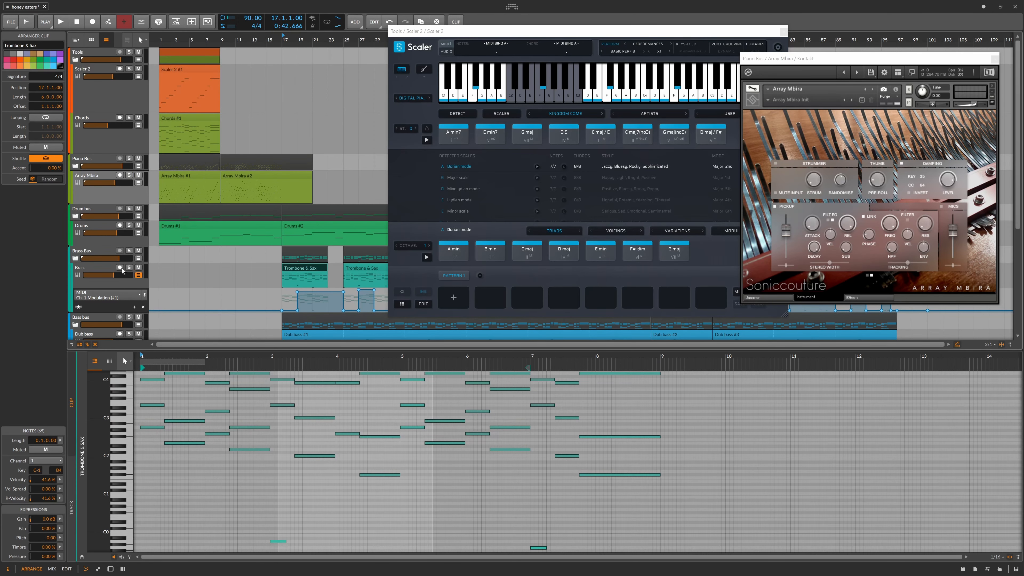
click(129, 267)
click(103, 271)
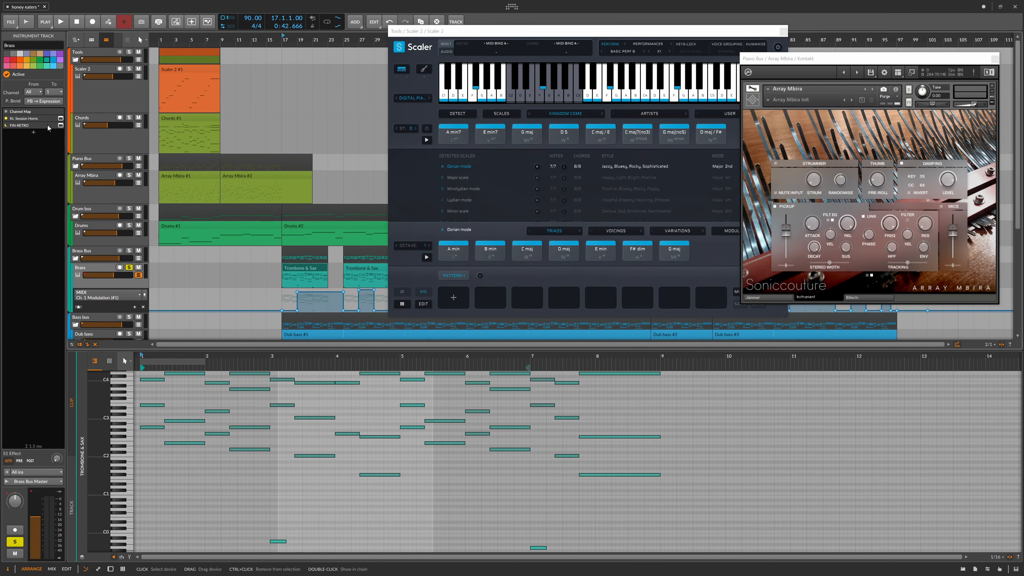
click(61, 119)
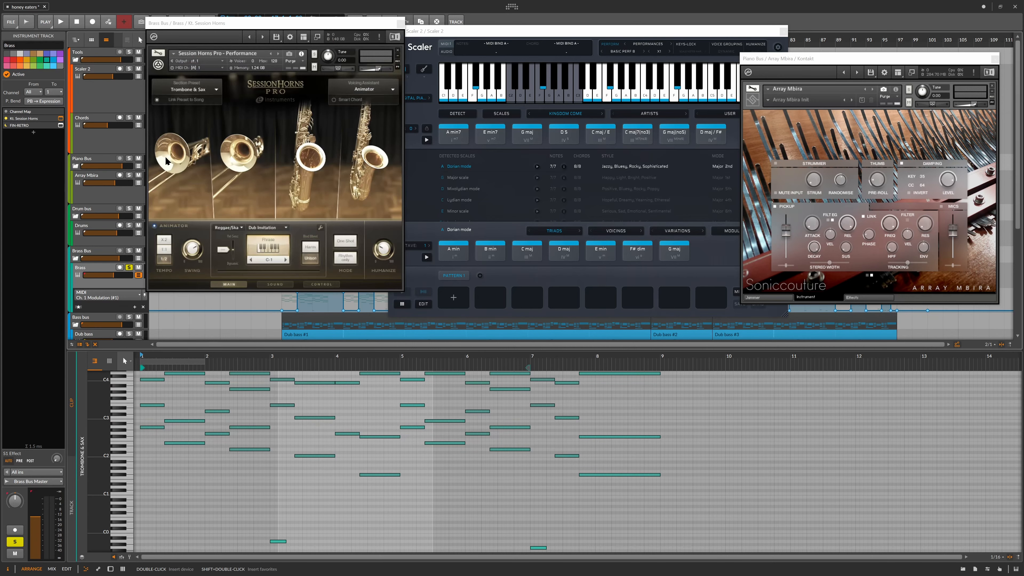
drag(274, 23, 843, 153)
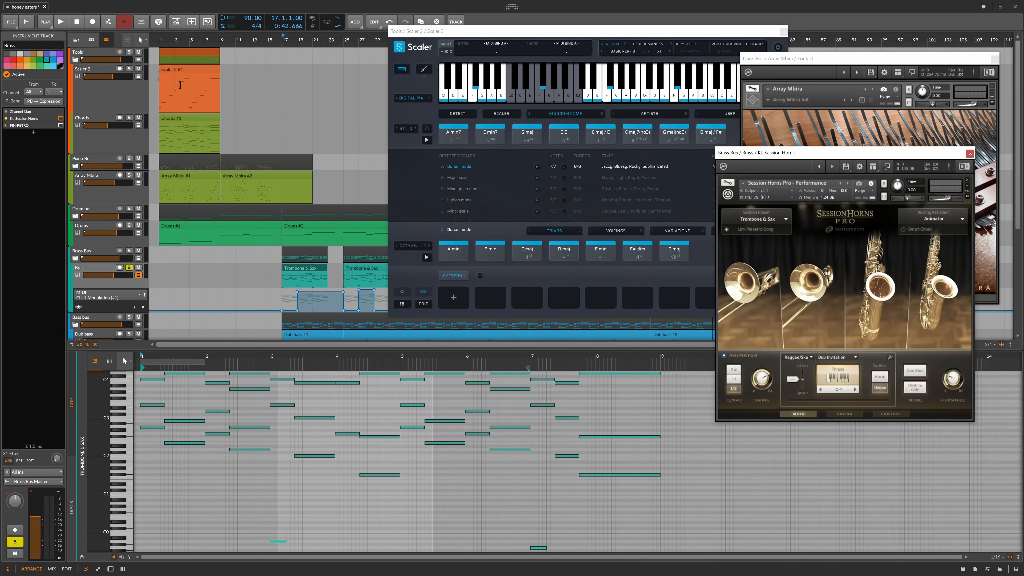
- Show the Chords #1 clip's notes for comparison, and return to the first Trombone & Sax clip
click(192, 122)
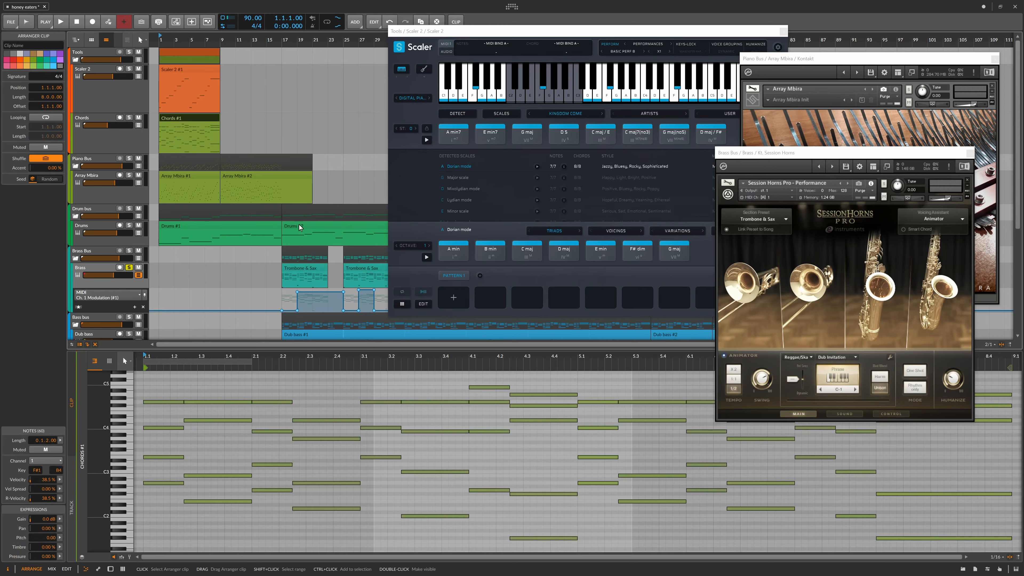
click(304, 270)
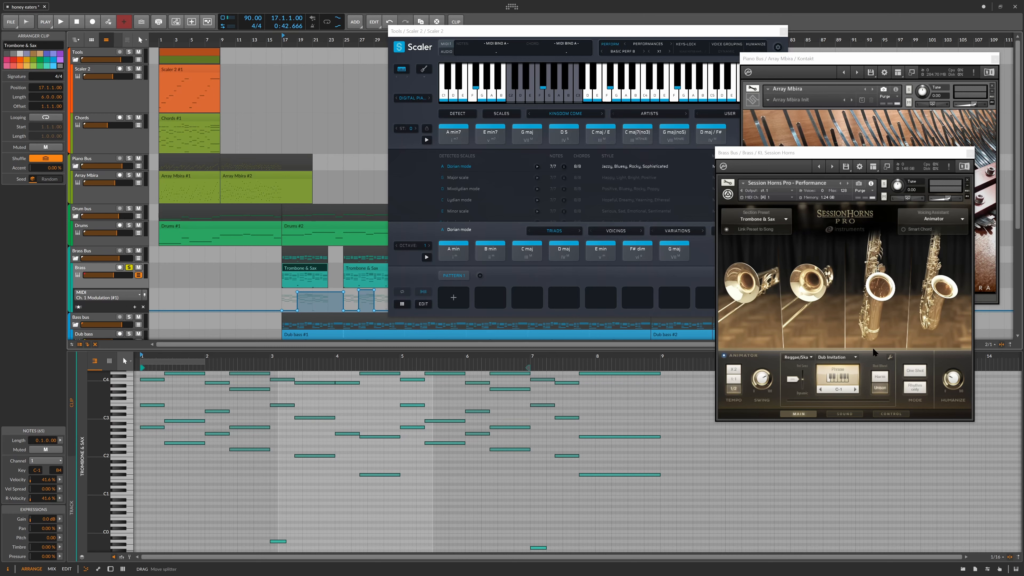
- Enlarge the note editor, mark the low notes around C-1 in the first Trombone & Sax clip, and switch to the full editing view
drag(577, 349, 577, 277)
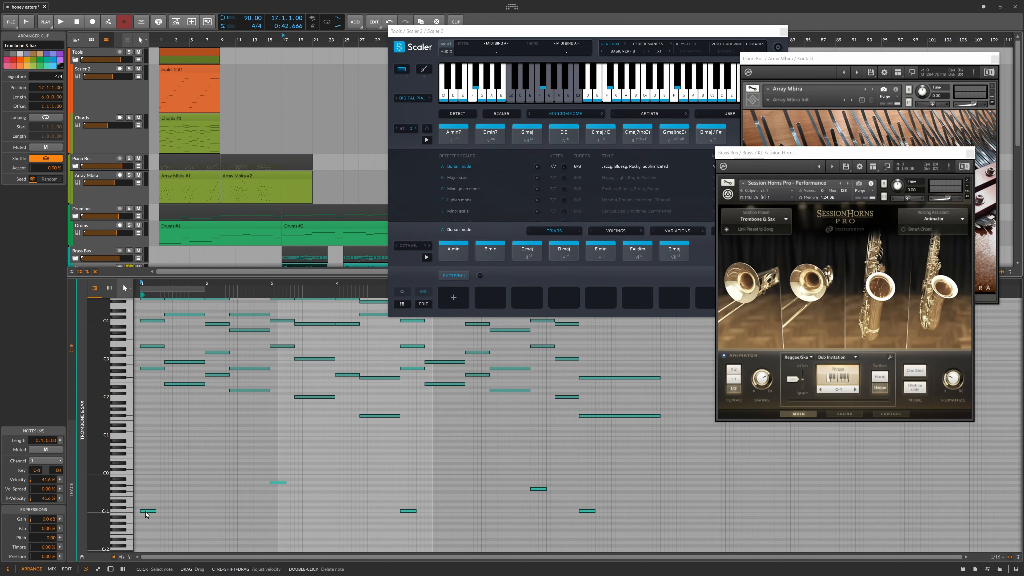
drag(624, 529, 138, 451)
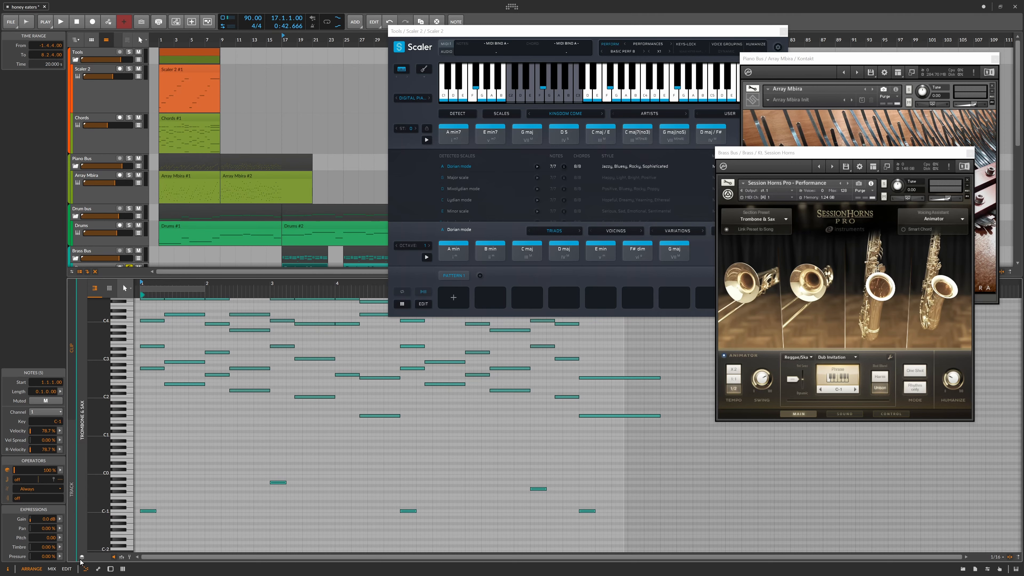
click(66, 568)
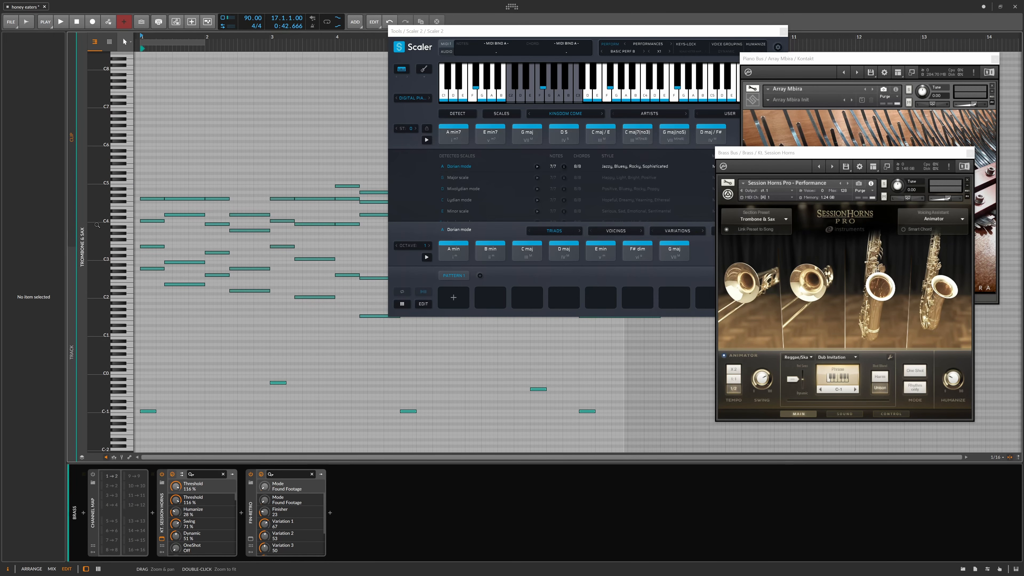
- Close the Array Mbira and Scaler 2 windows, and place Session Horns clear of the magnified Trombone & Sax notes
click(996, 59)
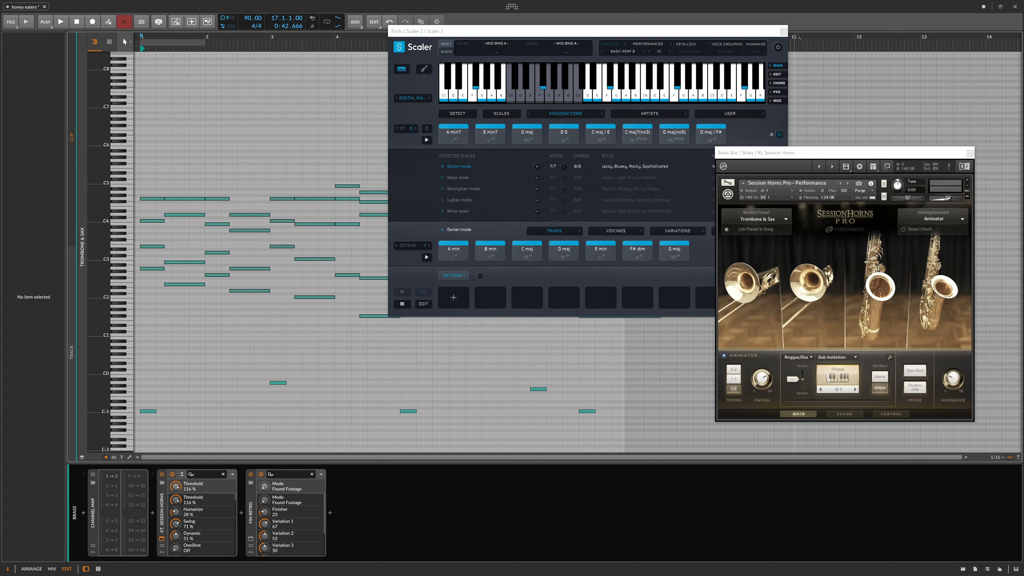
click(783, 31)
drag(849, 153, 864, 97)
drag(100, 223, 112, 139)
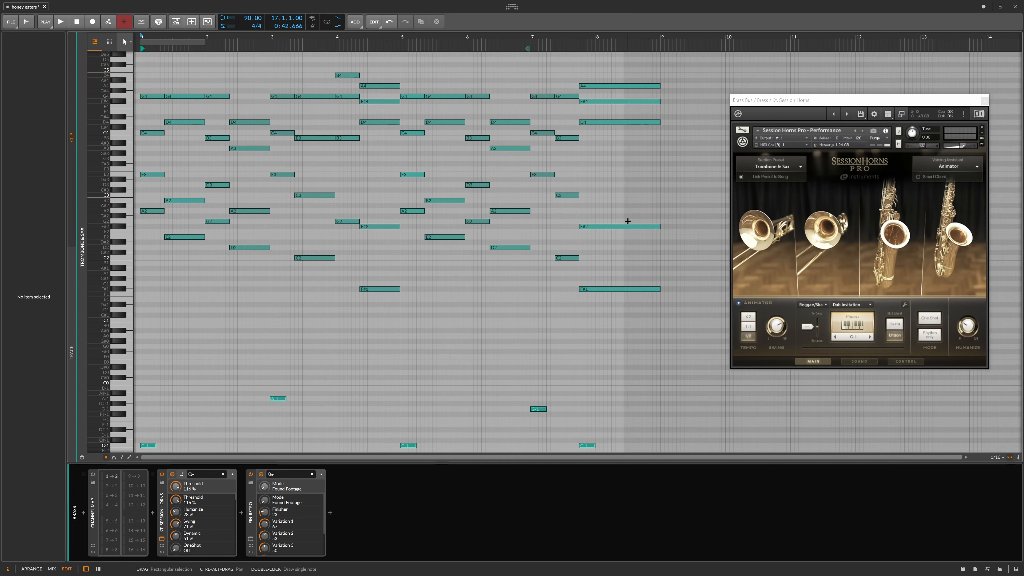
- Play the soloed brass part from bar 17 while watching Session Horns, stop playback, and return to the song start
click(61, 22)
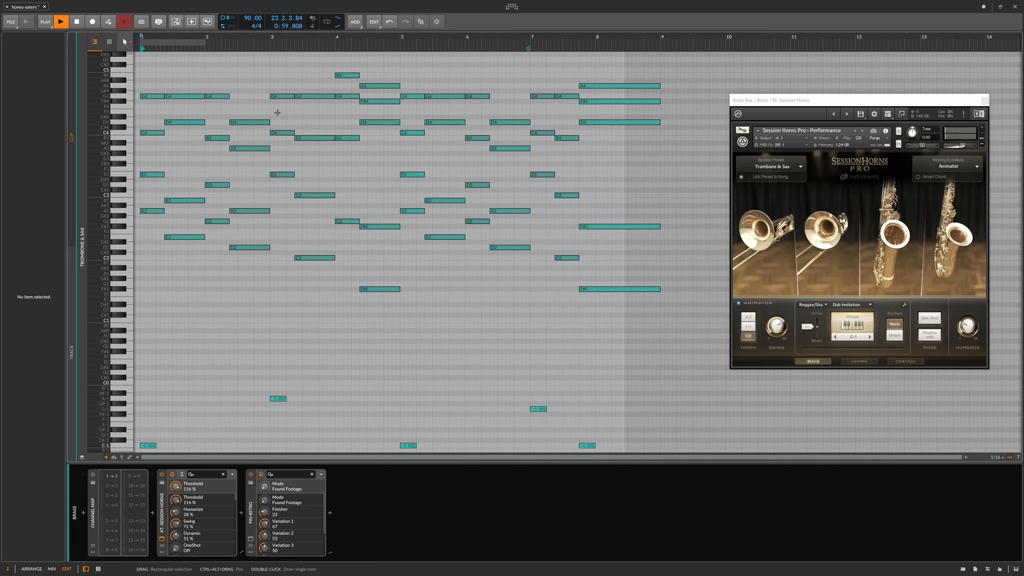
click(74, 22)
click(75, 22)
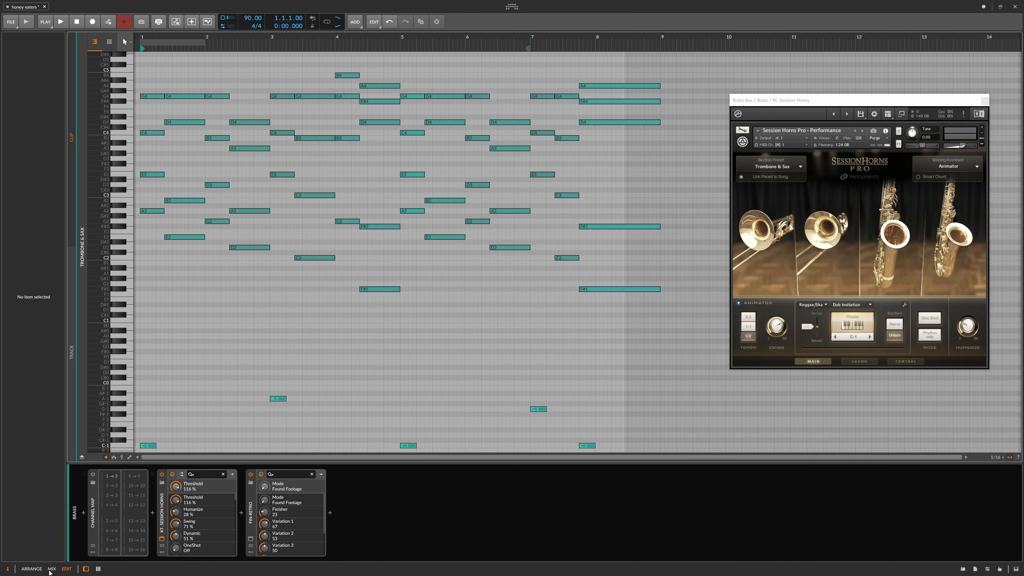
- Return to the arrangement, move the Session Horns window below the Brass track, and select the second Trombone & Sax clip
click(31, 569)
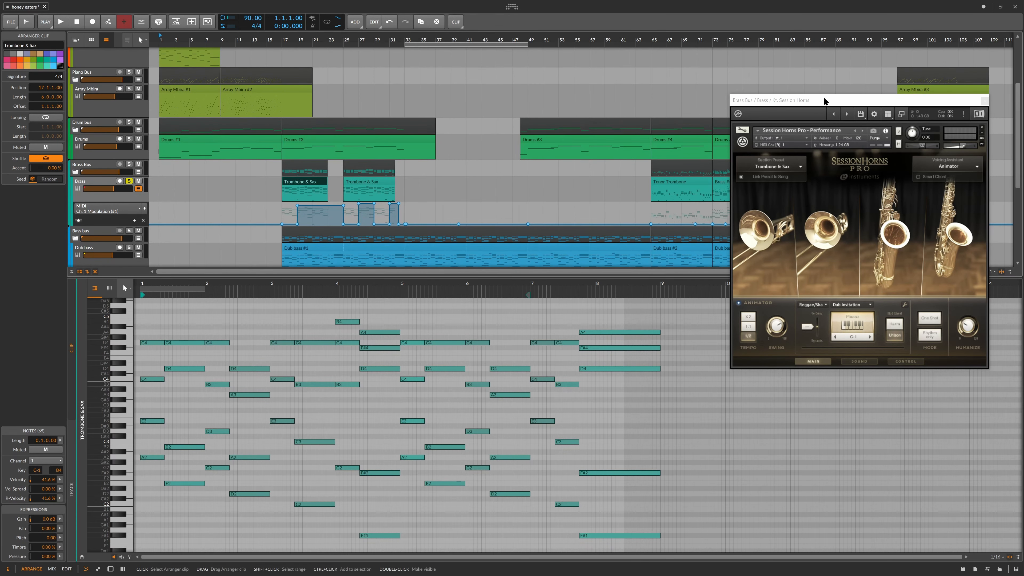
drag(824, 101, 280, 264)
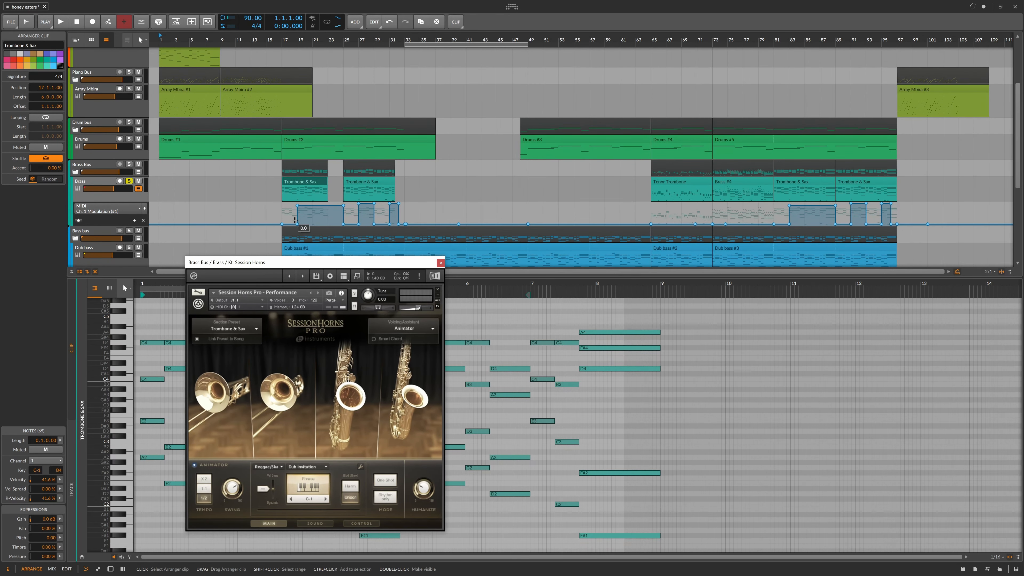
click(366, 182)
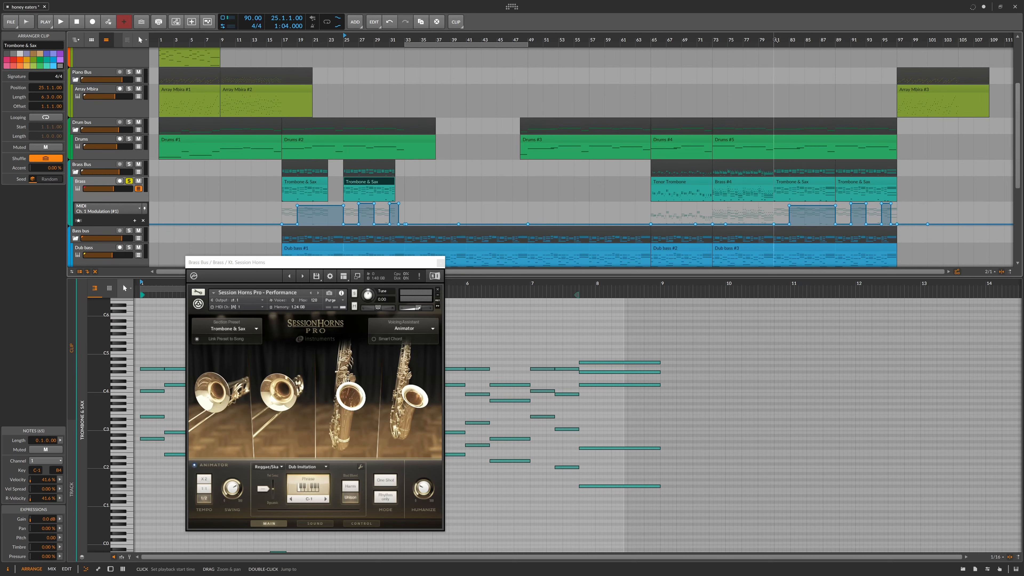
- Play the section from bar 81, comparing the brass soloed and with the full mix, and stop with Brass soloed
key(space)
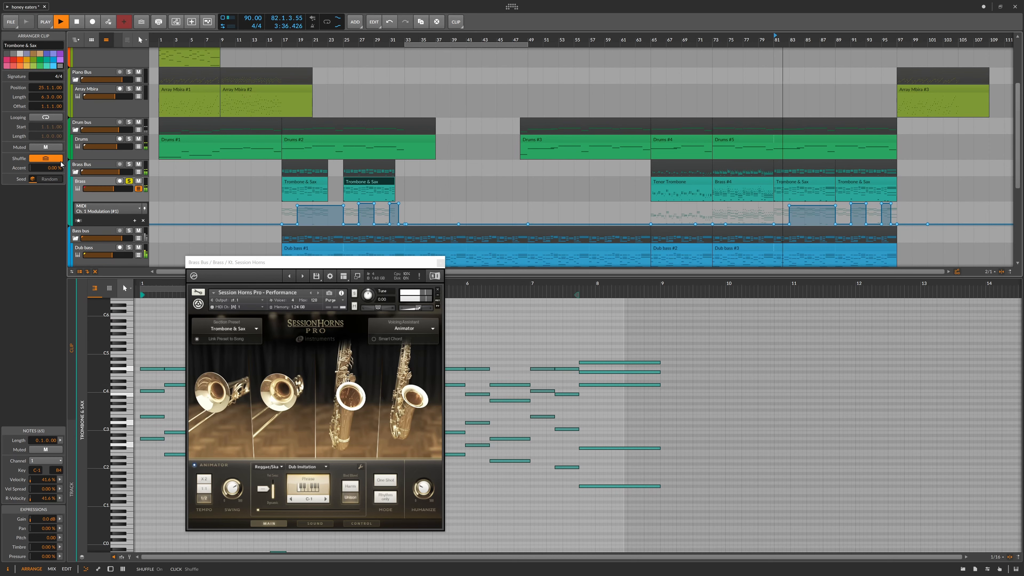
click(128, 181)
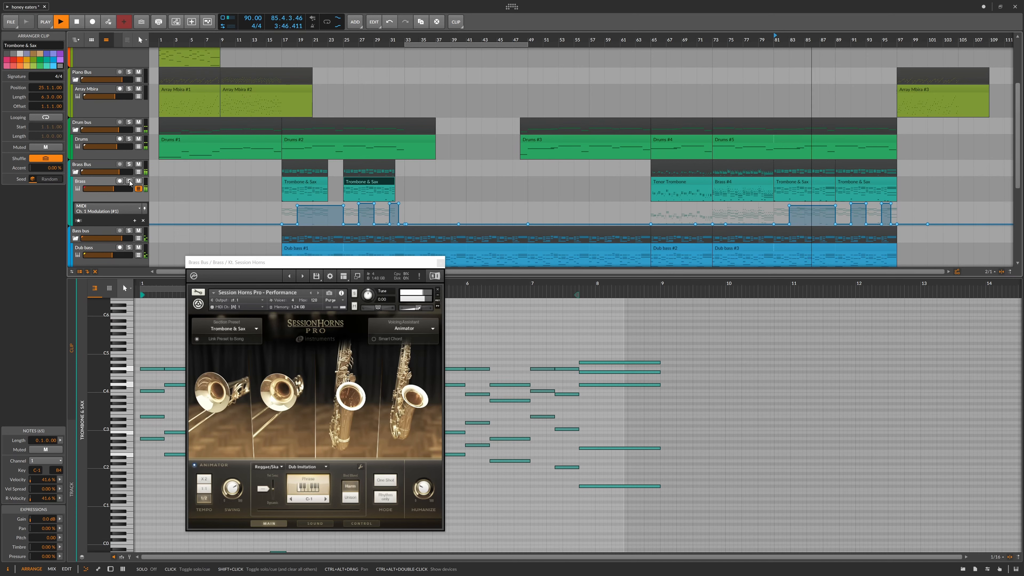
click(129, 182)
key(space)
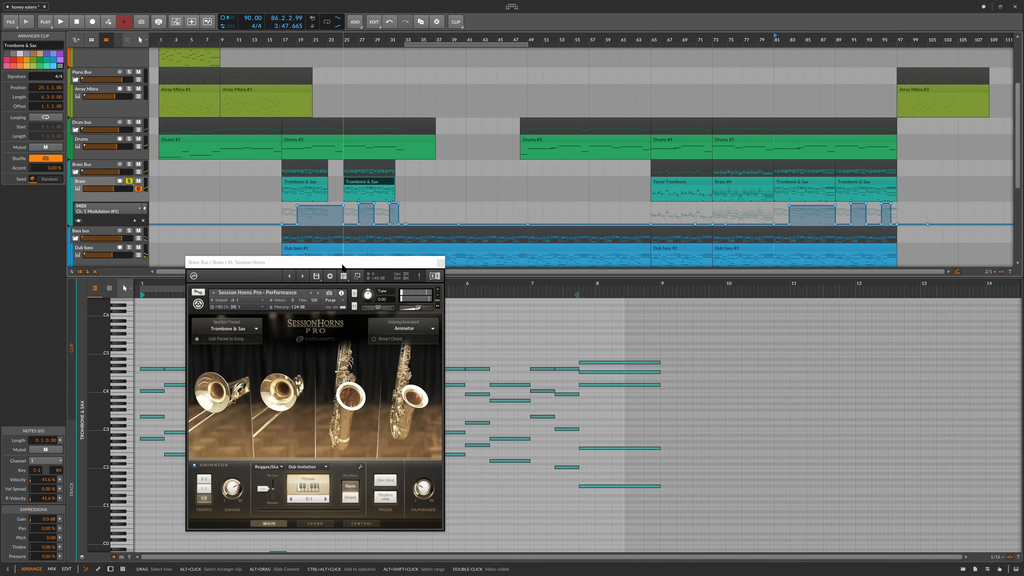
- Expand Session Horns to the full Kontakt view and examine its two loaded instruments, Session Horns Pro - Performance and Tenor Trombone
drag(345, 262, 539, 82)
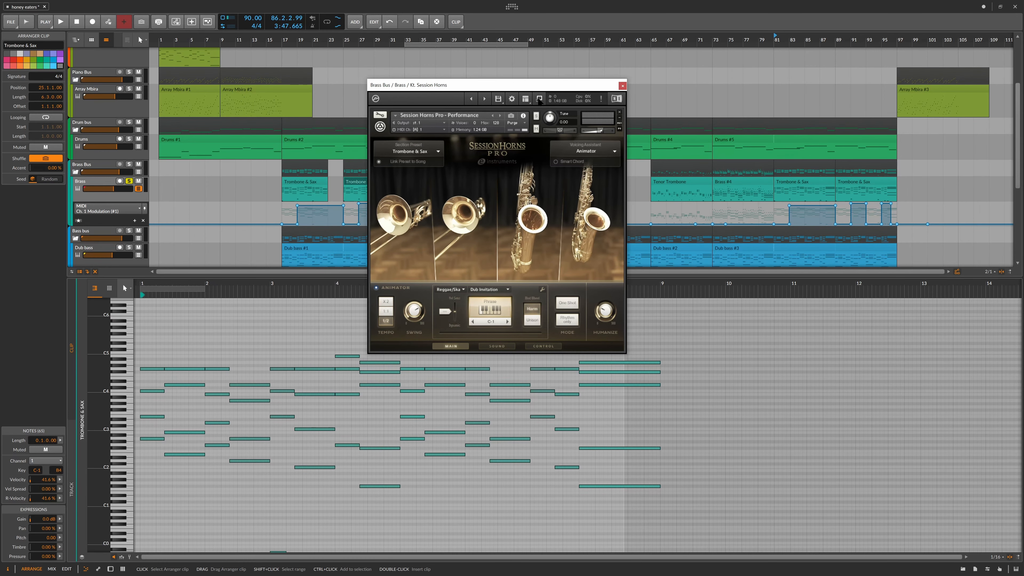
click(539, 99)
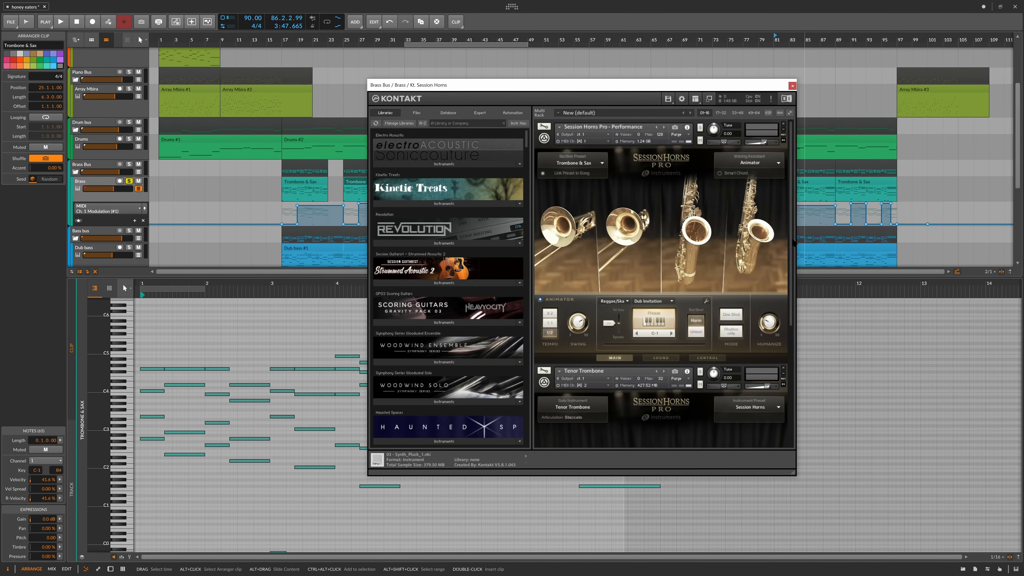
drag(791, 244, 797, 375)
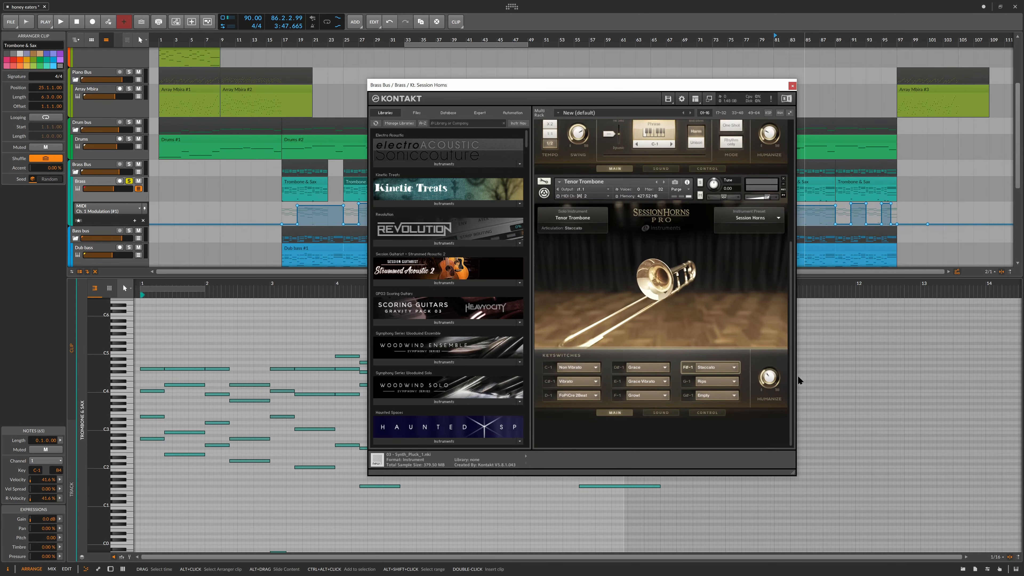
drag(802, 309, 800, 214)
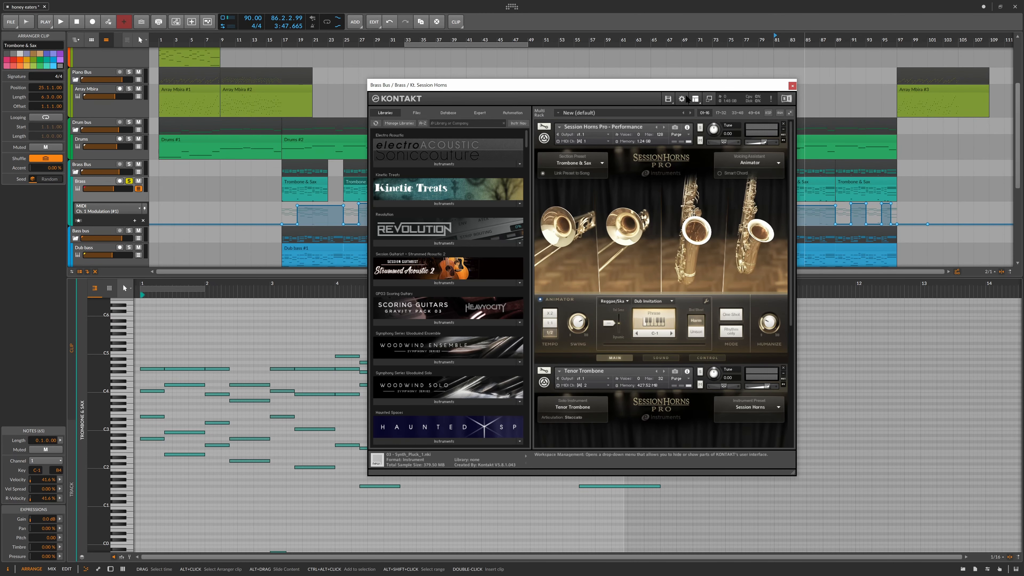
drag(667, 86, 610, 54)
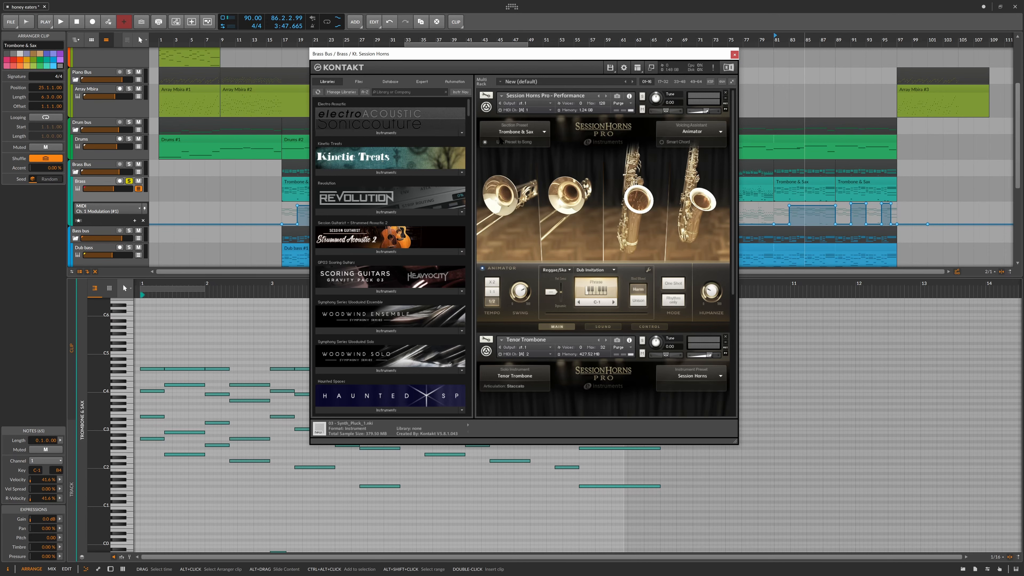
scroll(730, 241, down, 2)
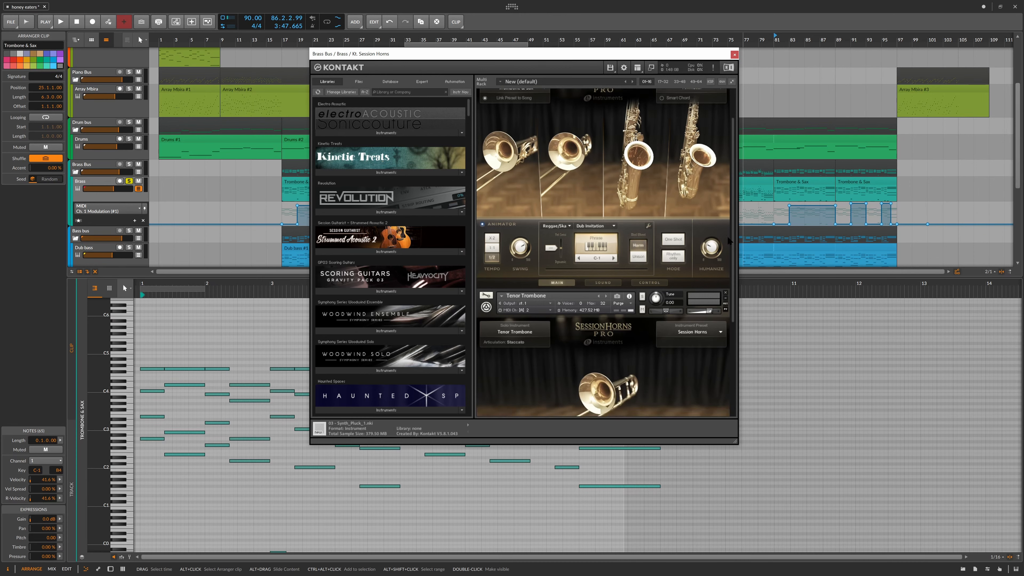
scroll(729, 241, down, 6)
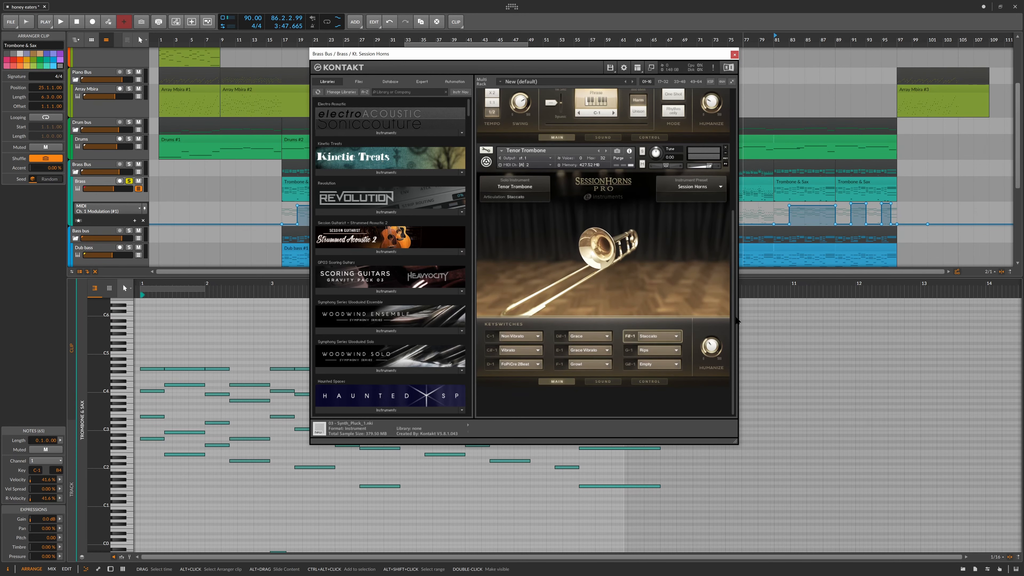
drag(735, 324, 728, 178)
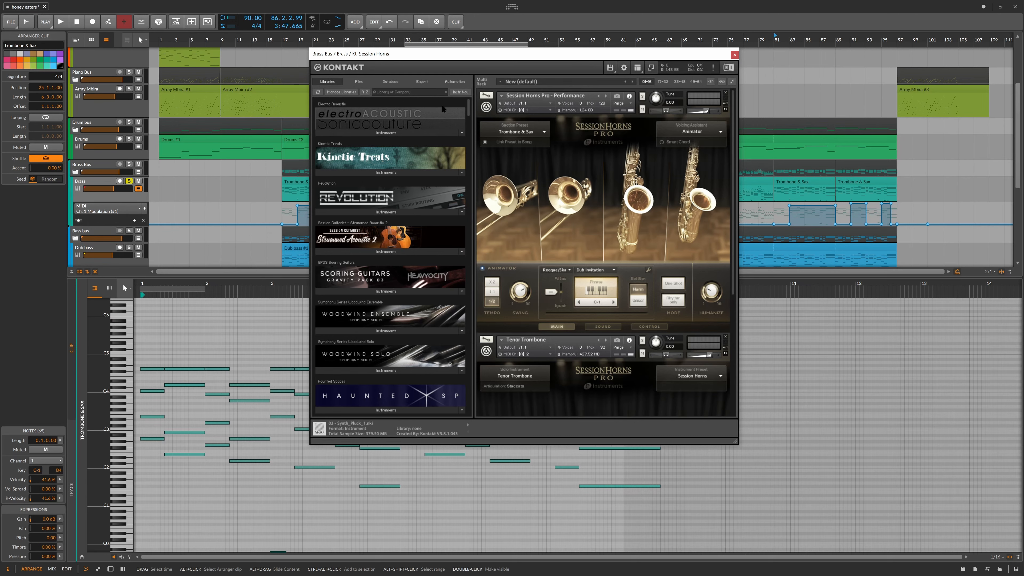
- Search the Kontakt libraries for "session" and show the Tenor Trombone among Session Horns Pro's solo instruments
click(400, 91)
text(session)
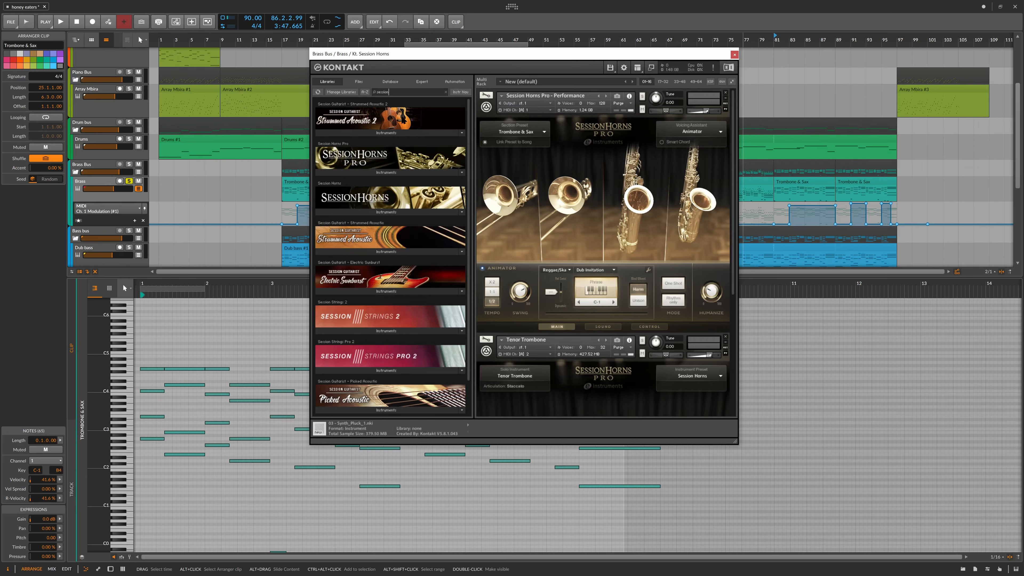
click(396, 172)
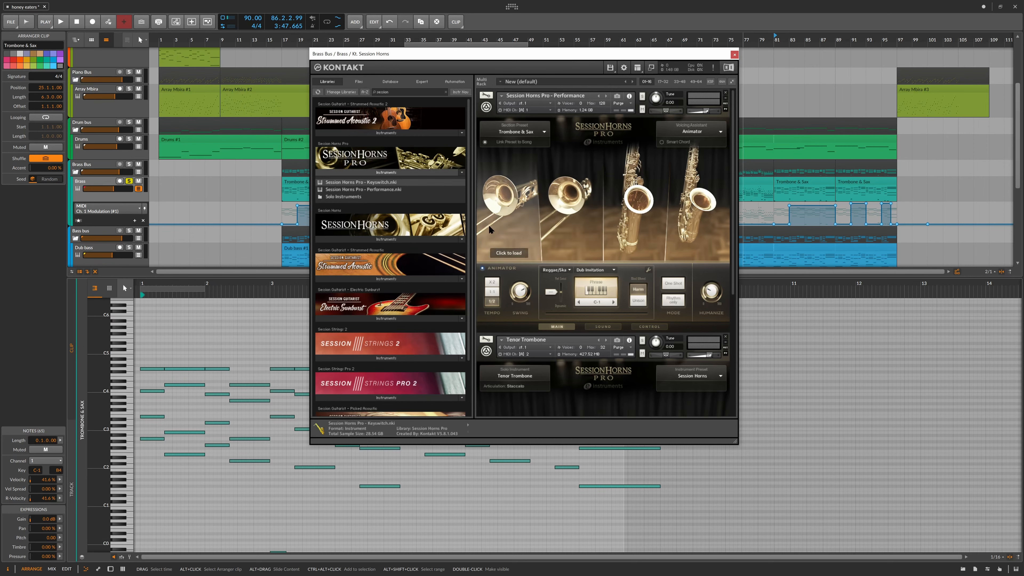
click(336, 197)
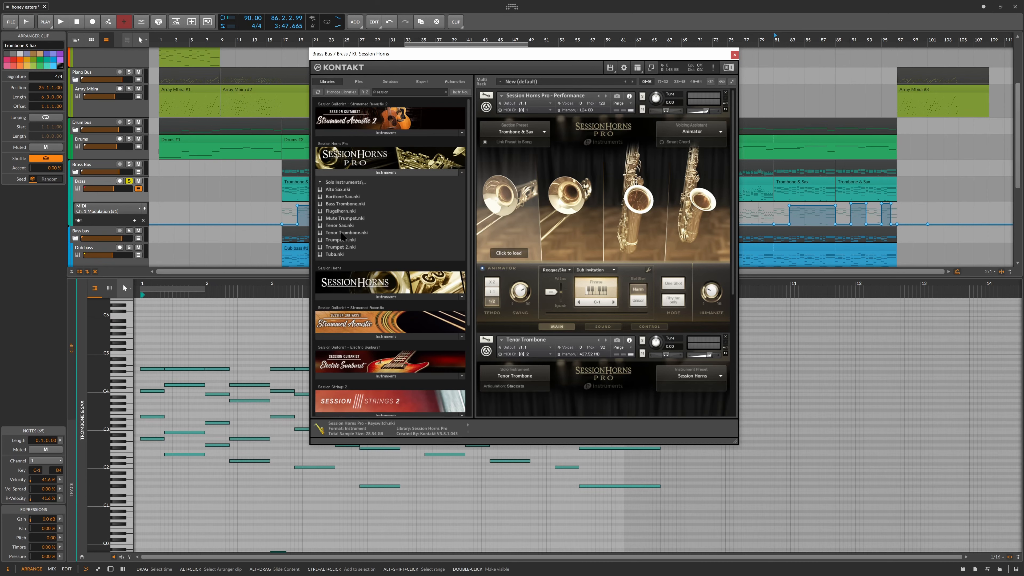
double_click(356, 234)
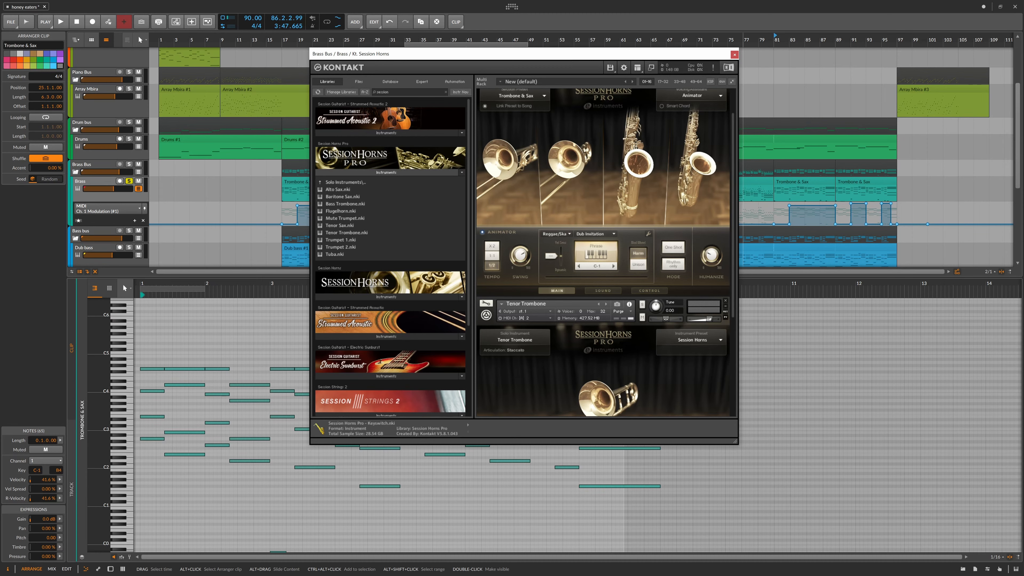
scroll(623, 346, up, 2)
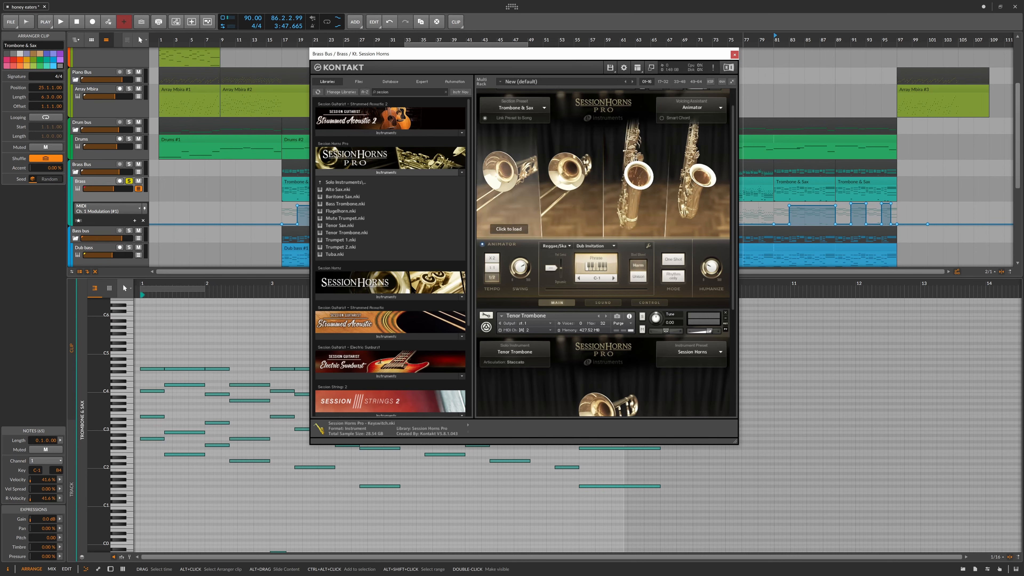
- Reduce Kontakt to its compact view, switch between the Performance and Tenor Trombone instruments, and move the window clear of the Brass clips
click(651, 68)
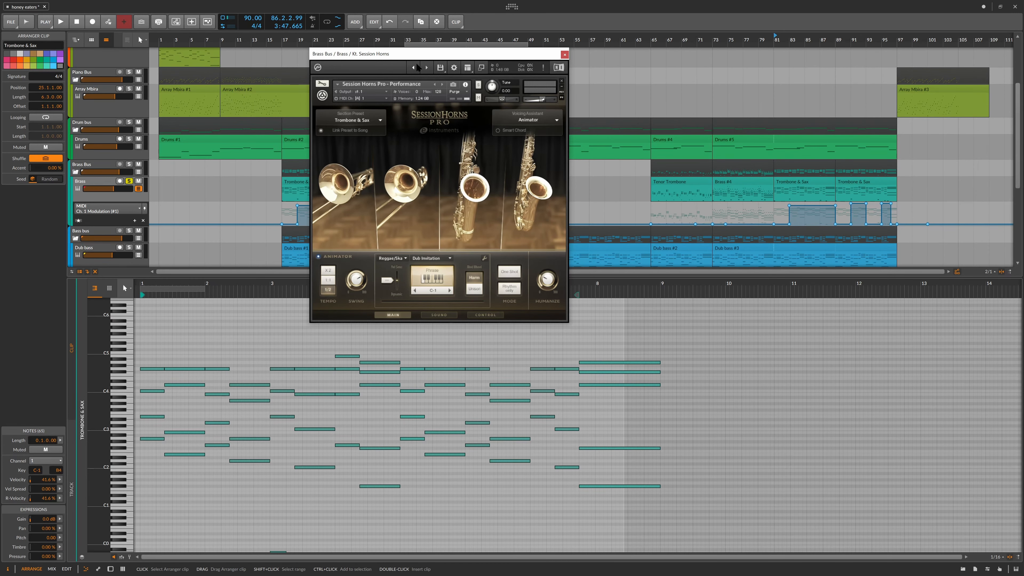
click(427, 67)
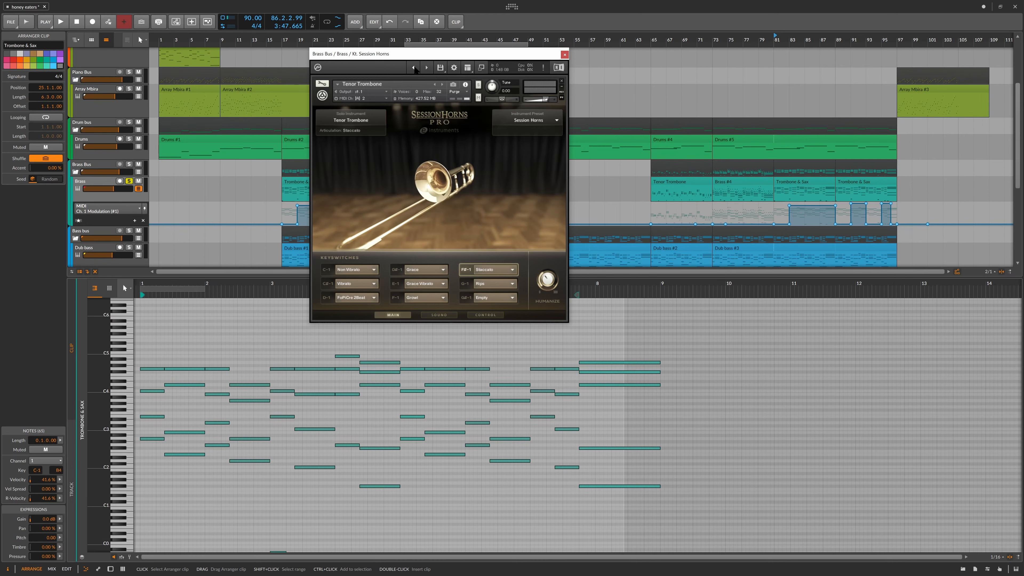
click(415, 68)
click(427, 68)
drag(430, 55, 450, 219)
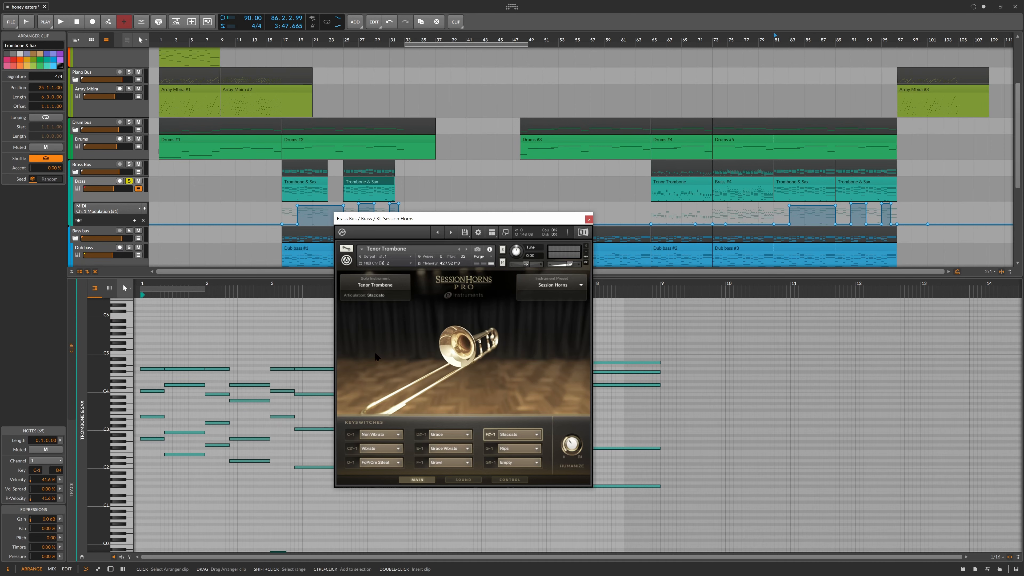
- Switch back to Session Horns Pro - Performance and show its available MIDI channel options
click(437, 233)
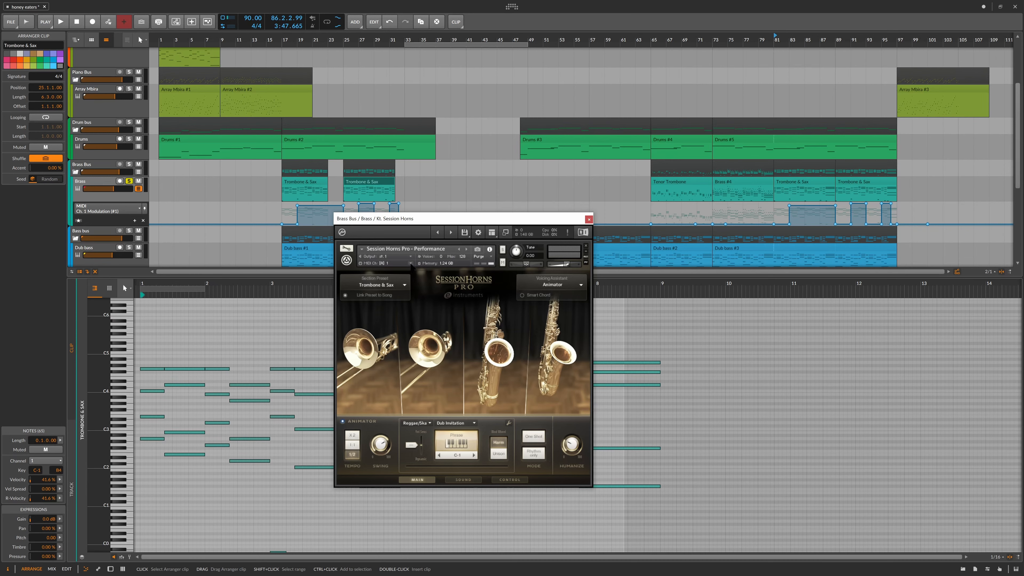
click(411, 264)
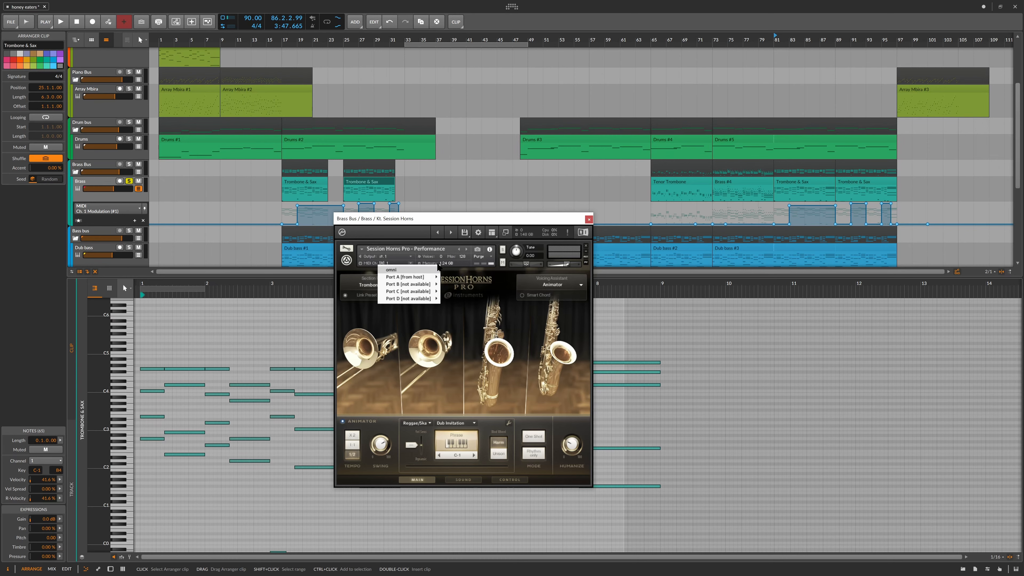
click(425, 224)
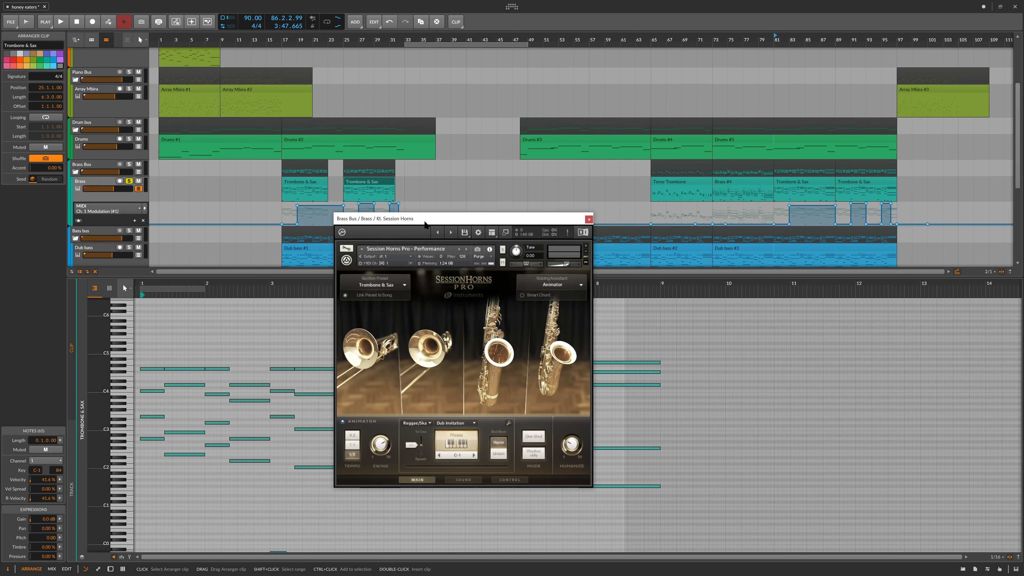
- Select the Brass track to show its device list, and reposition the Session Horns window over the middle of the arrangement
drag(433, 221, 500, 281)
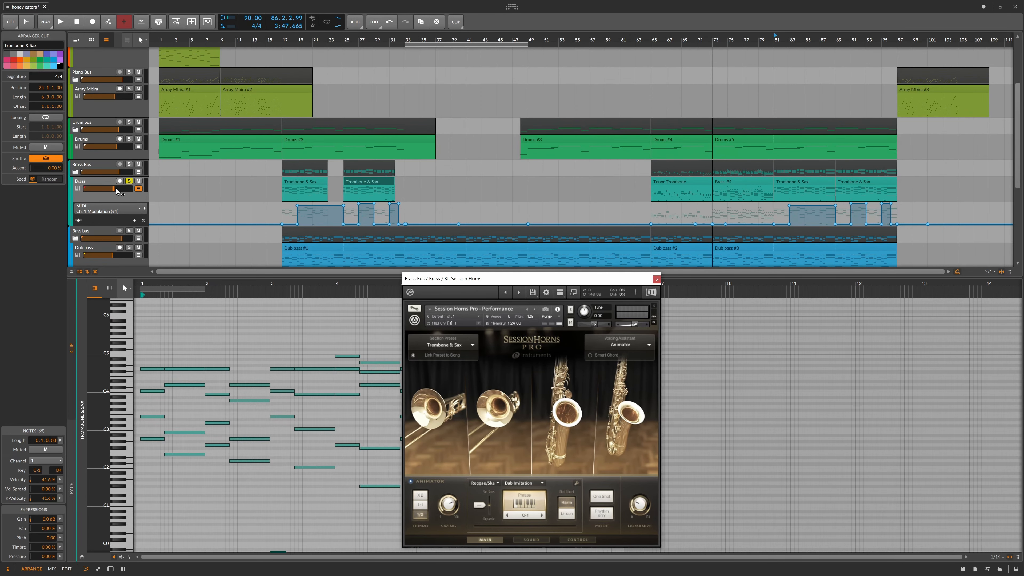
click(95, 184)
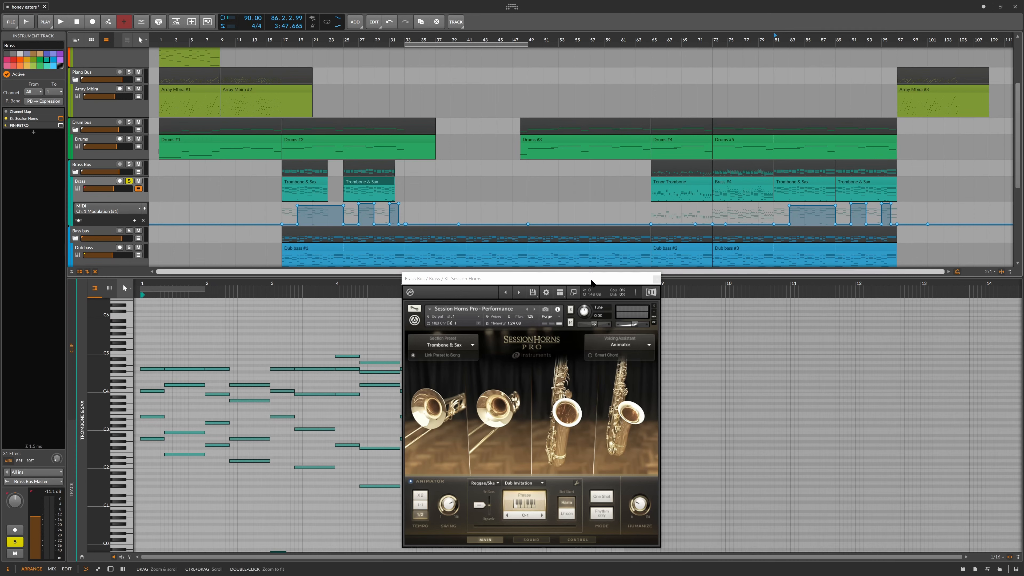
drag(588, 279, 567, 194)
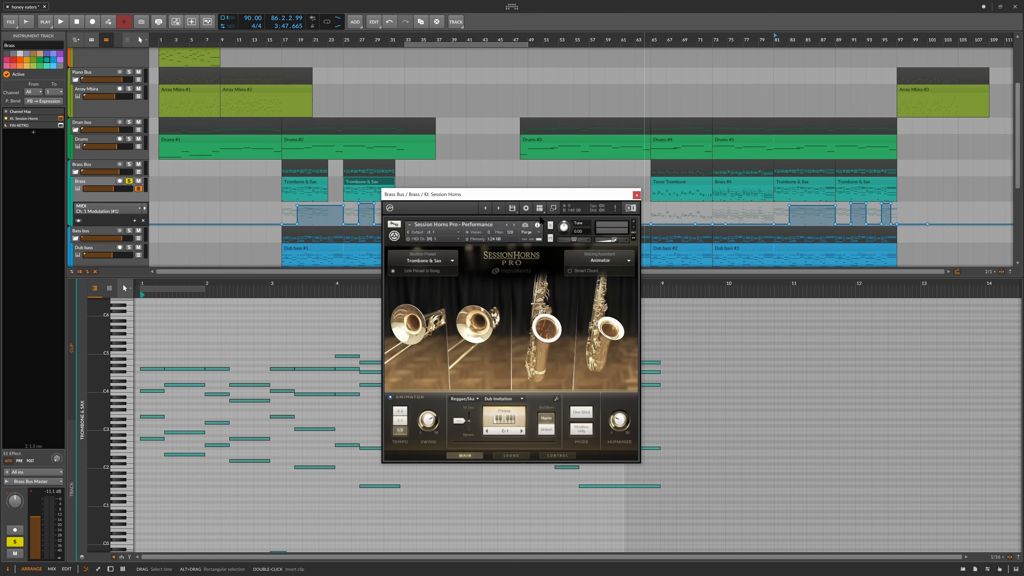
- Show the Tenor Trombone instrument, return to Session Horns Pro - Performance, and reposition the window around the Brass clips
click(498, 208)
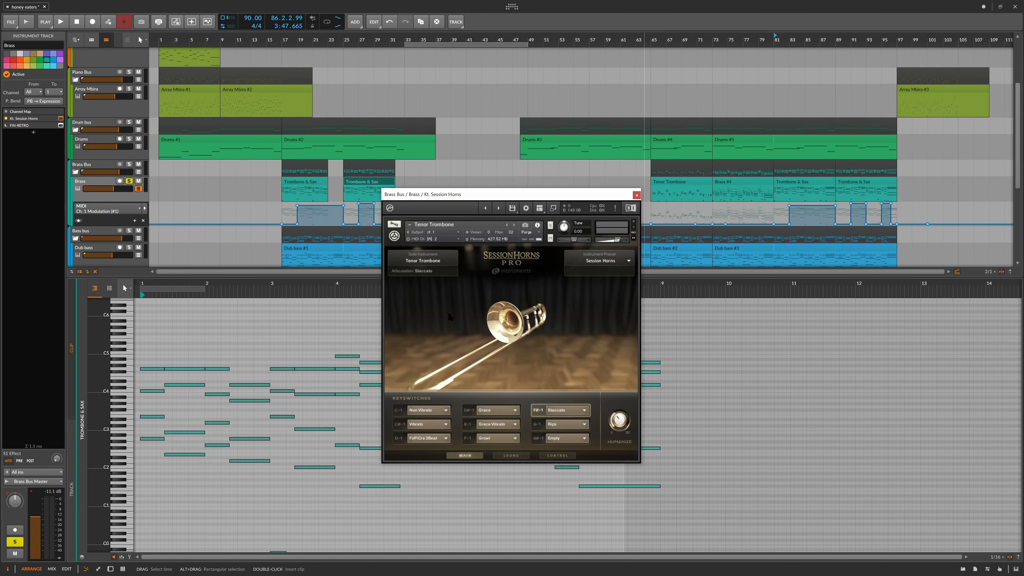
drag(509, 197, 480, 117)
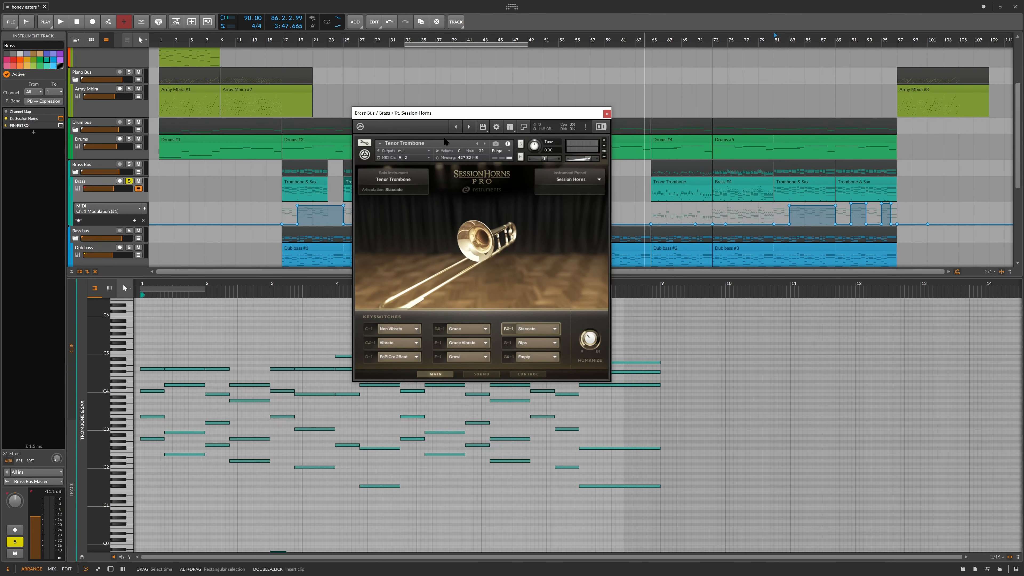
click(455, 127)
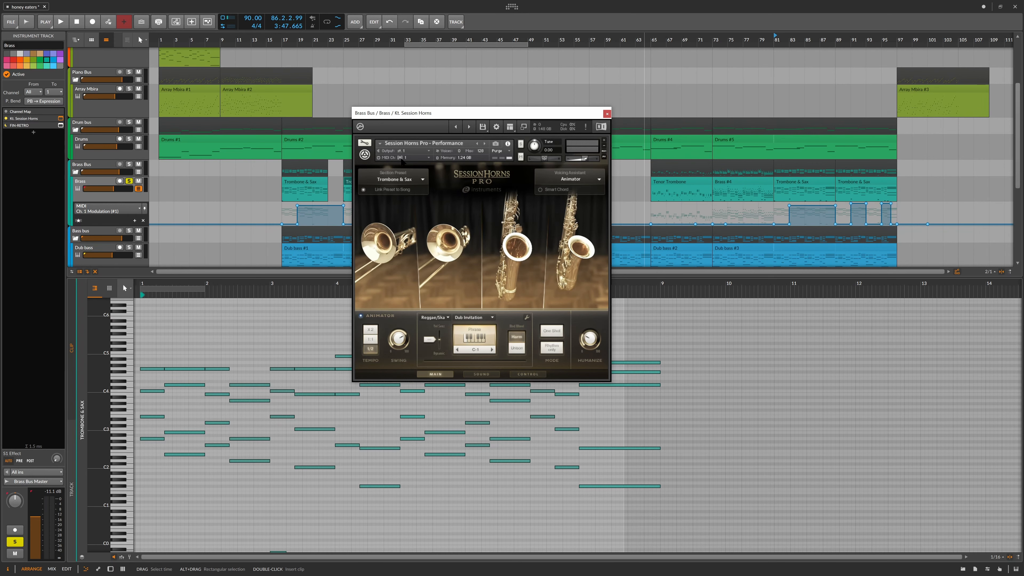
drag(471, 114, 478, 169)
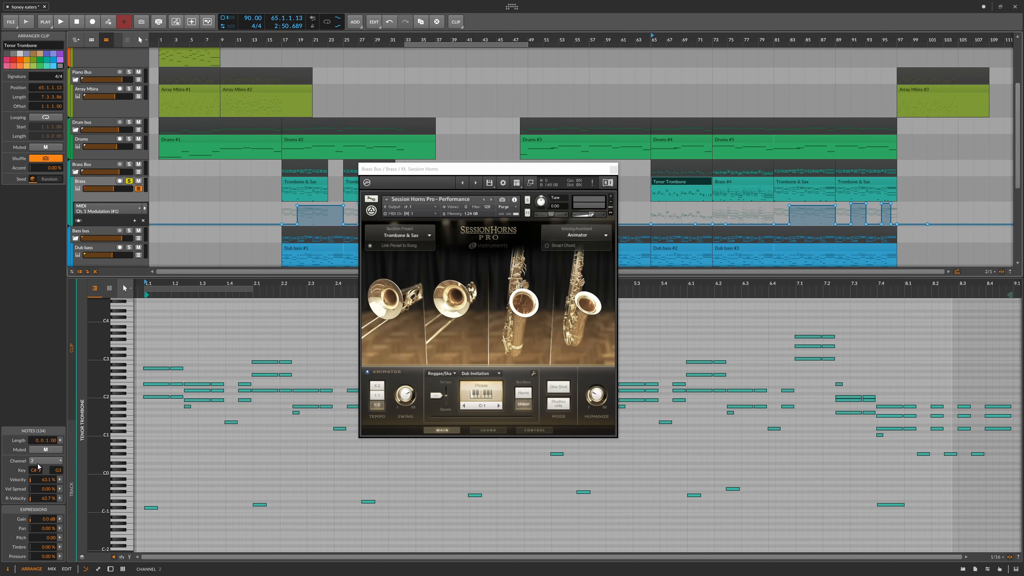
- Select a group of notes in the Tenor Trombone clip, around beats 2.3 to 3.1, and check their MIDI channel setting
drag(435, 173, 503, 199)
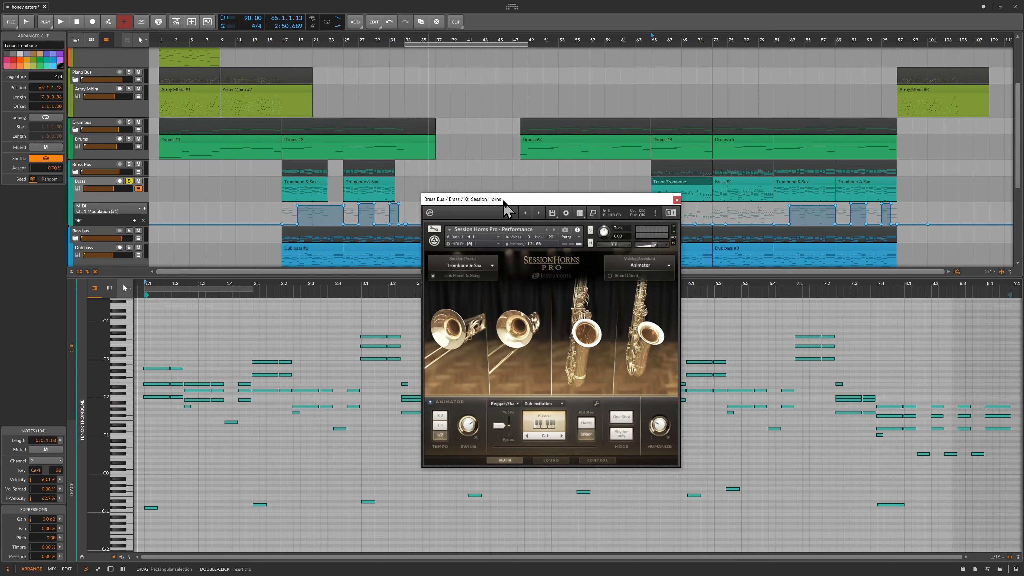
drag(368, 460, 325, 374)
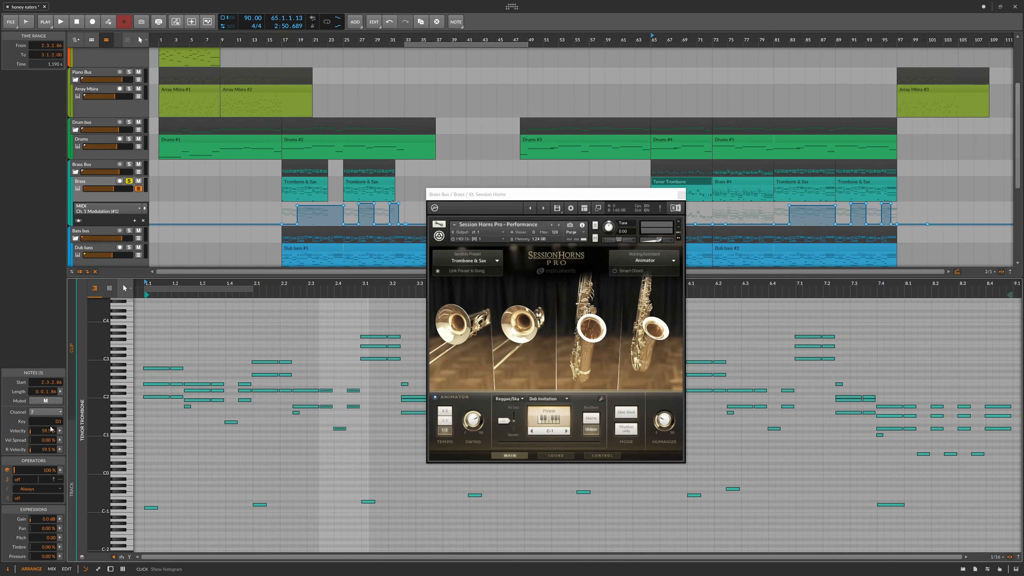
click(59, 413)
click(41, 283)
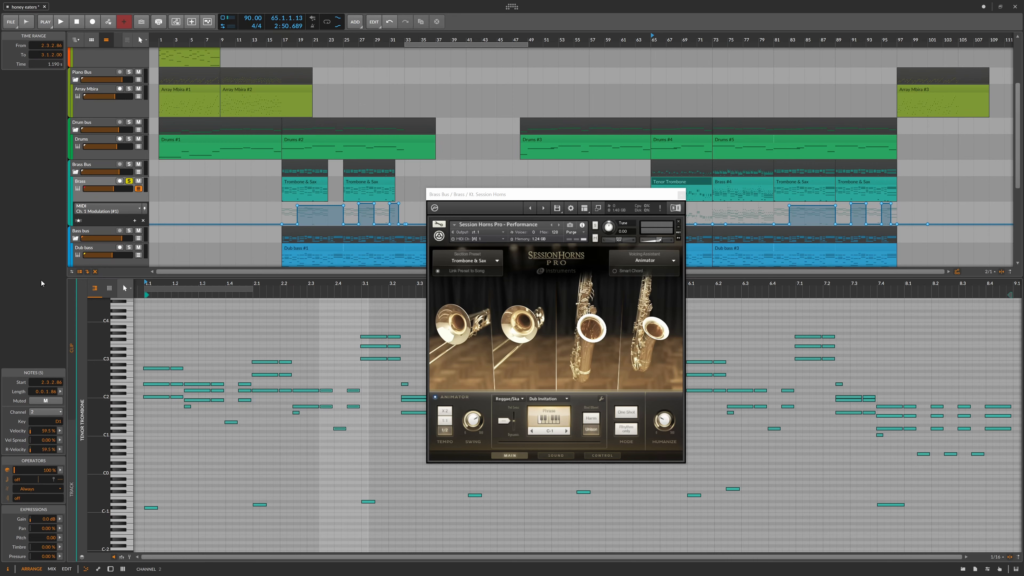
- Clear the view of the Brass clips, open the Trombone & Sax clip at bar 25, and move the Session Horns window higher
drag(641, 195, 580, 233)
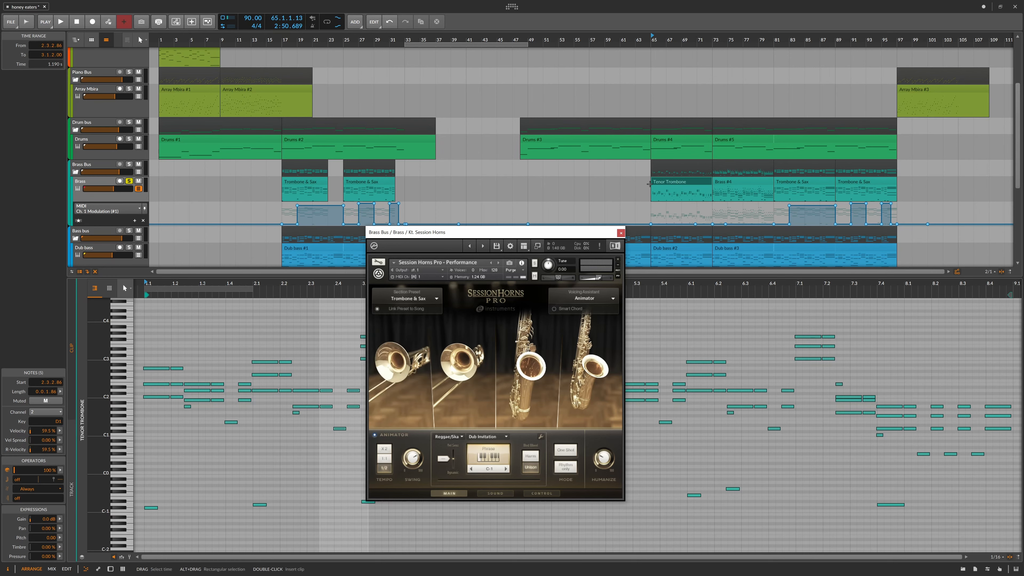
click(372, 184)
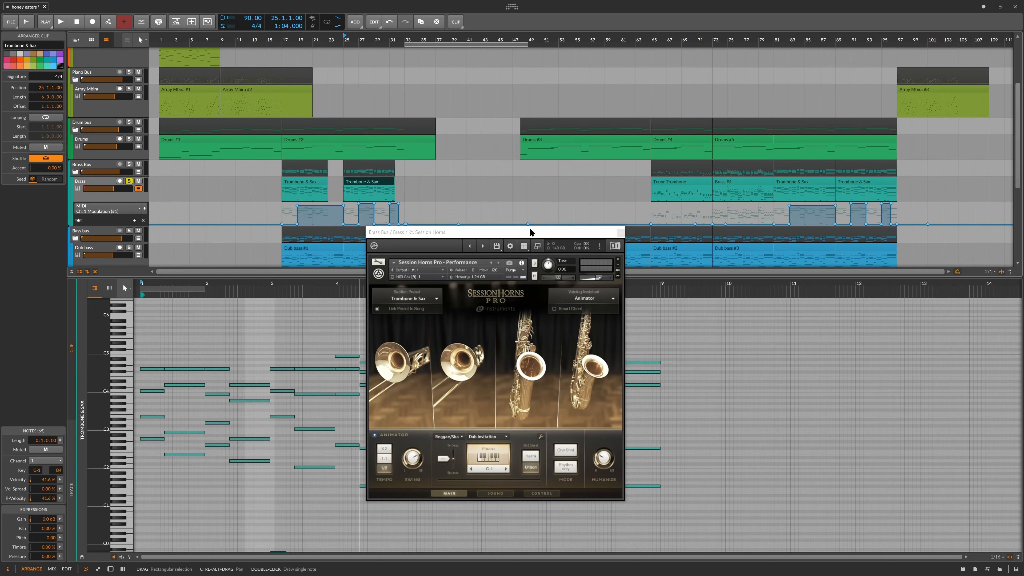
drag(530, 229, 505, 146)
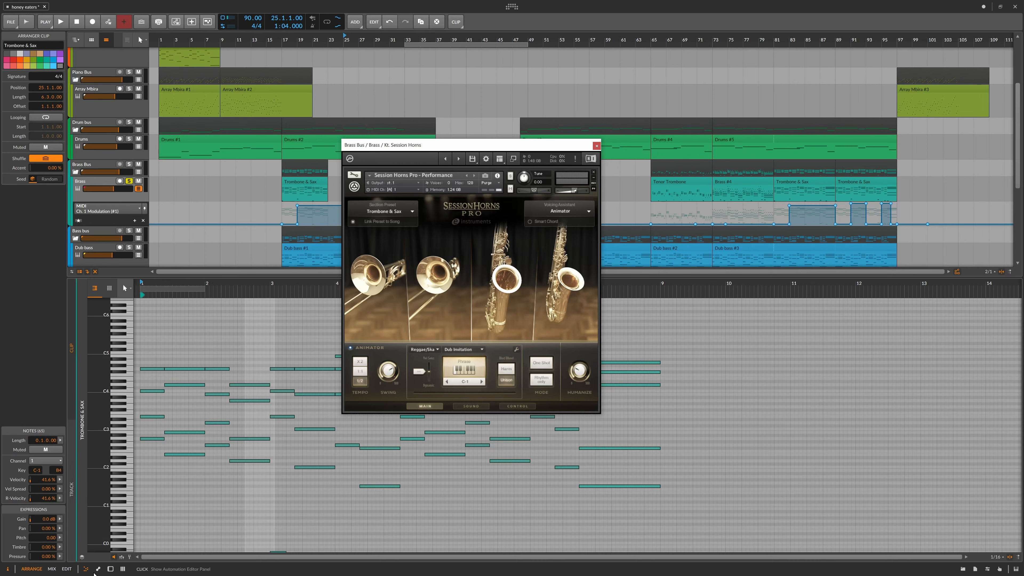
- Show the mixer, close the Session Horns window, and bring up the Dub bass track's VB-ROYAL instrument over the arrangement
click(123, 569)
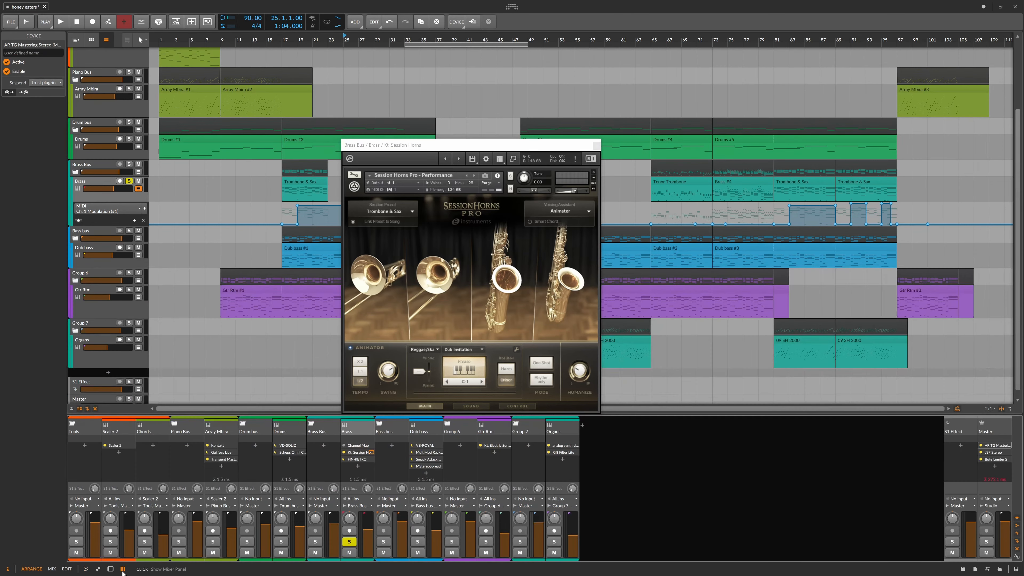
click(593, 146)
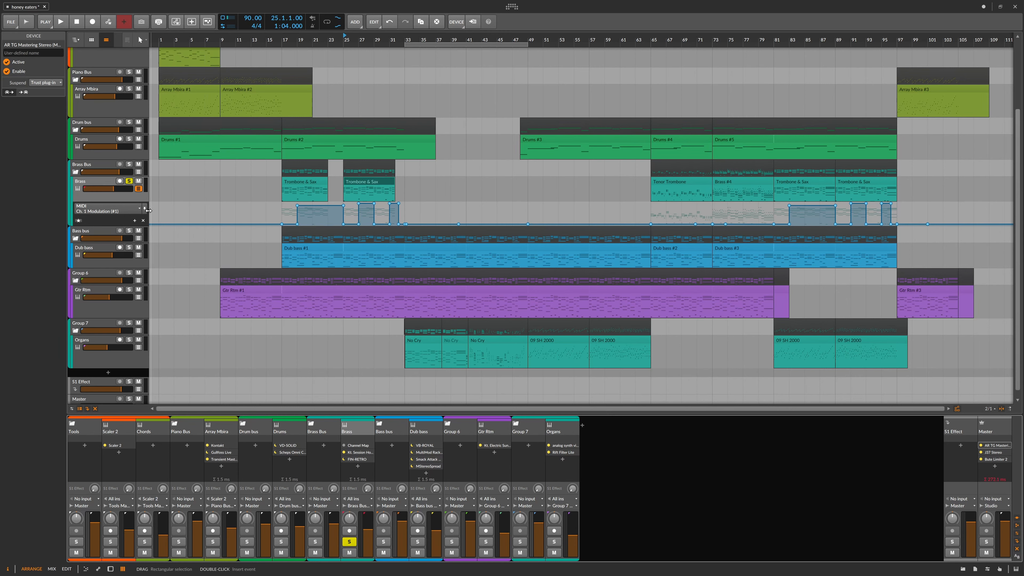
click(101, 251)
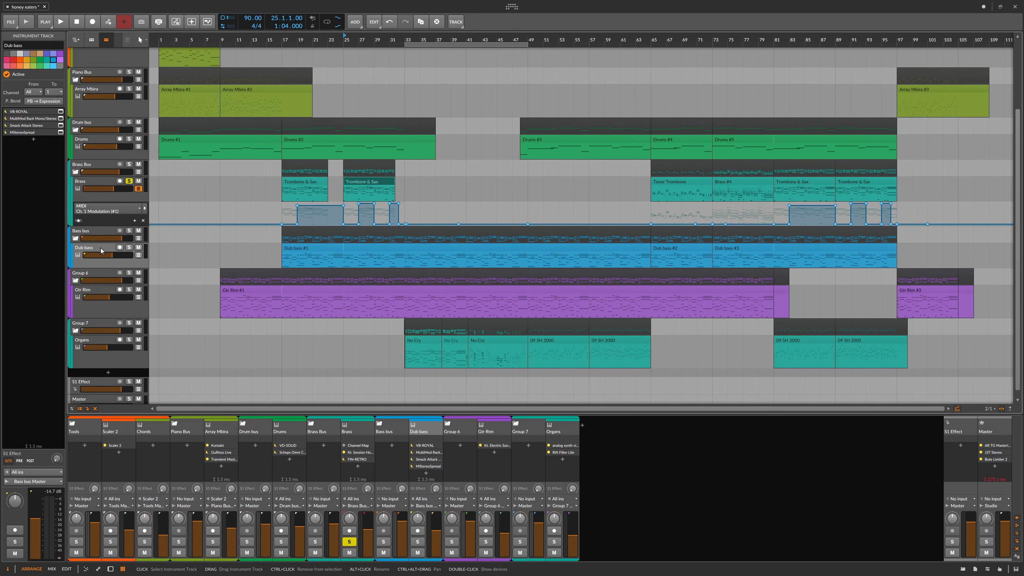
click(60, 111)
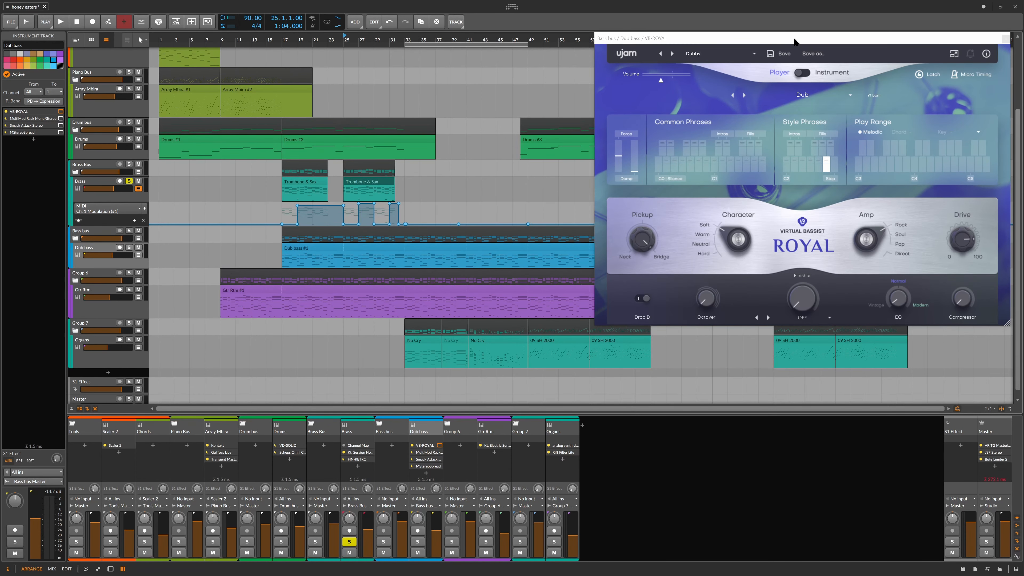
drag(796, 39, 517, 67)
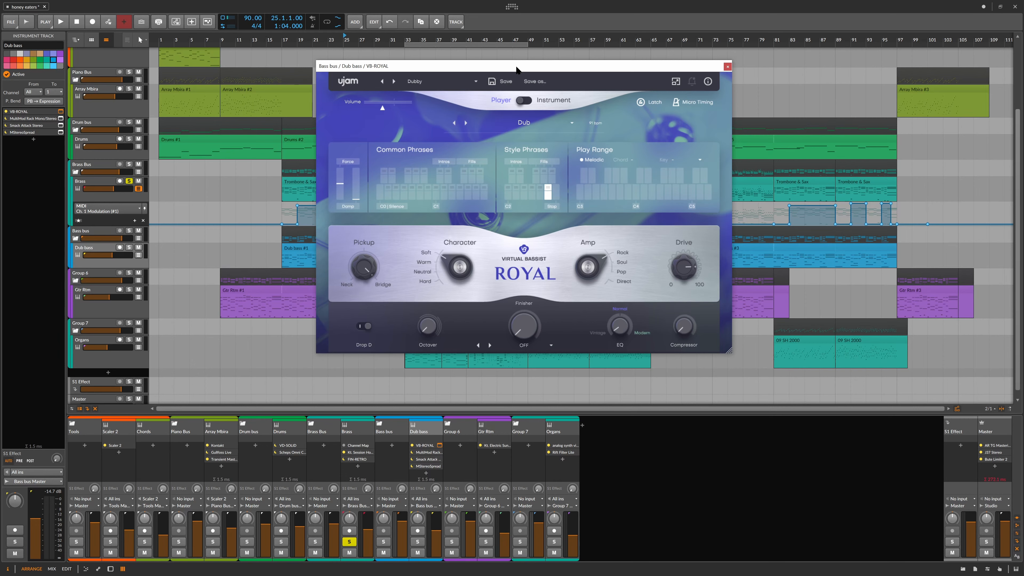
- Open the Dub bass #1 clip in the note editor, with the VB-ROYAL window kept clear of the clip's start
drag(516, 68, 750, 107)
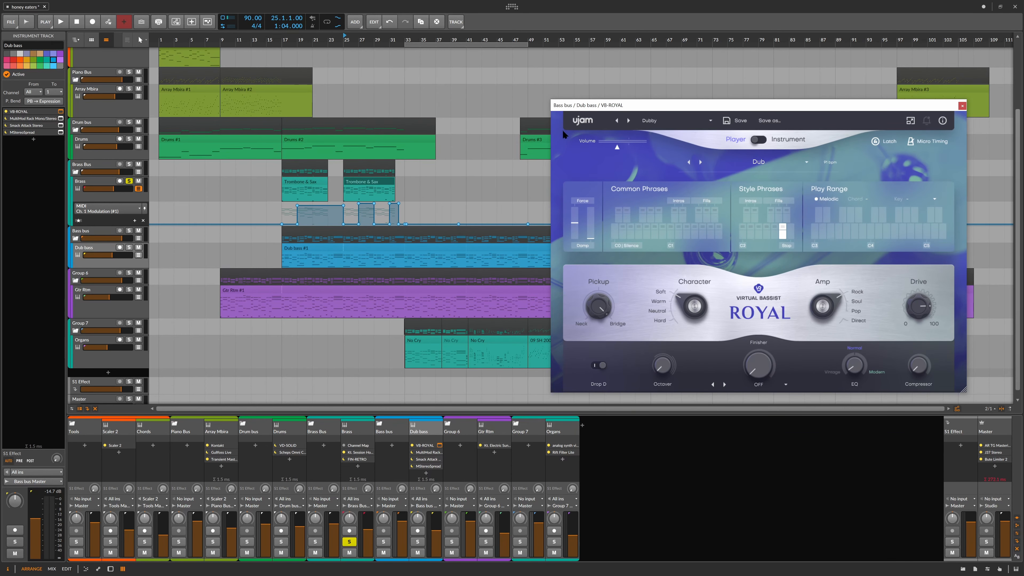
double_click(320, 247)
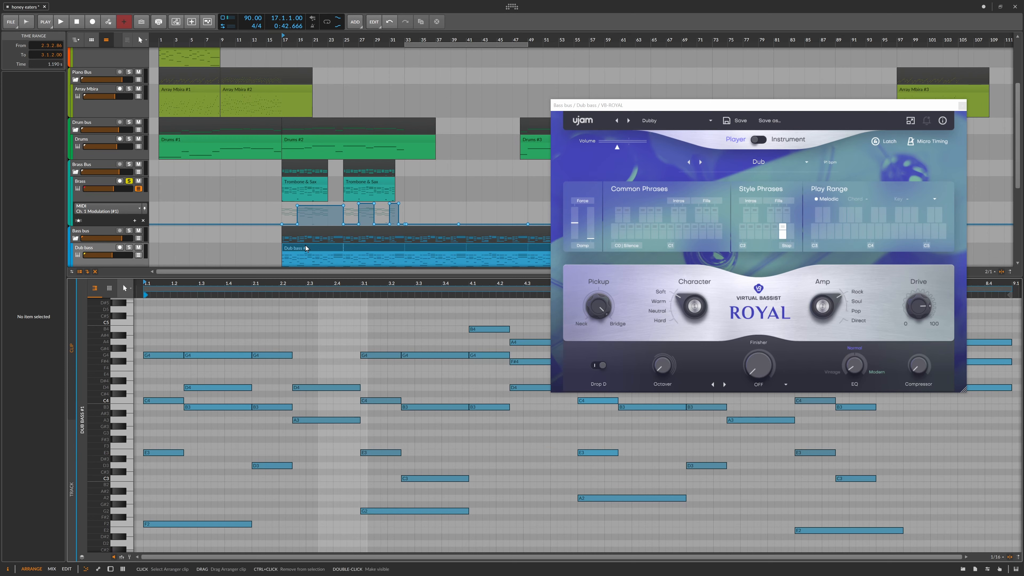
drag(727, 106, 690, 80)
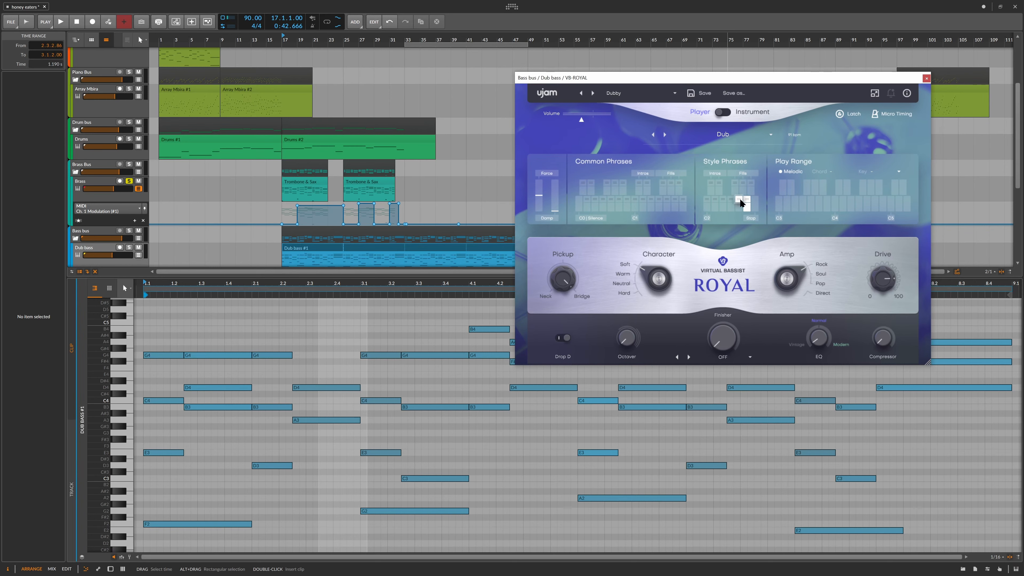
- Show where the Dubby preset sits among VB-ROYAL's factory Introduction presets, leaving the preset unchanged
click(675, 91)
mouse_move(673, 101)
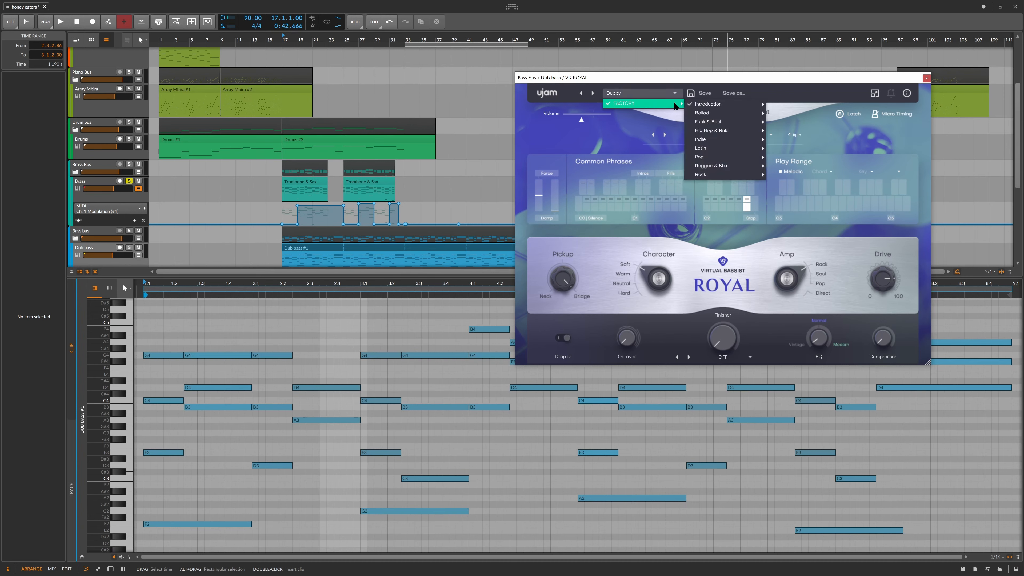
mouse_move(737, 113)
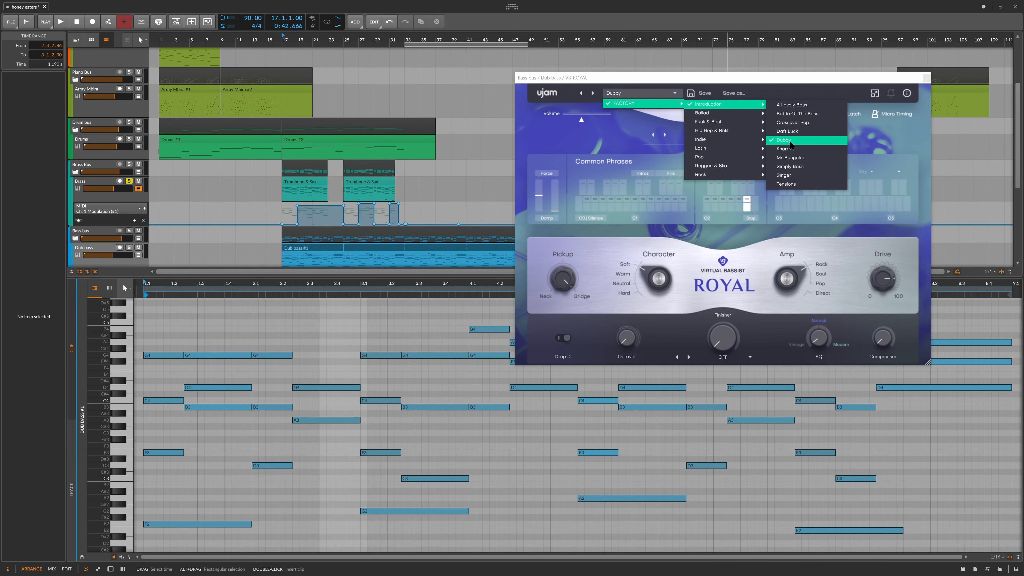
click(726, 72)
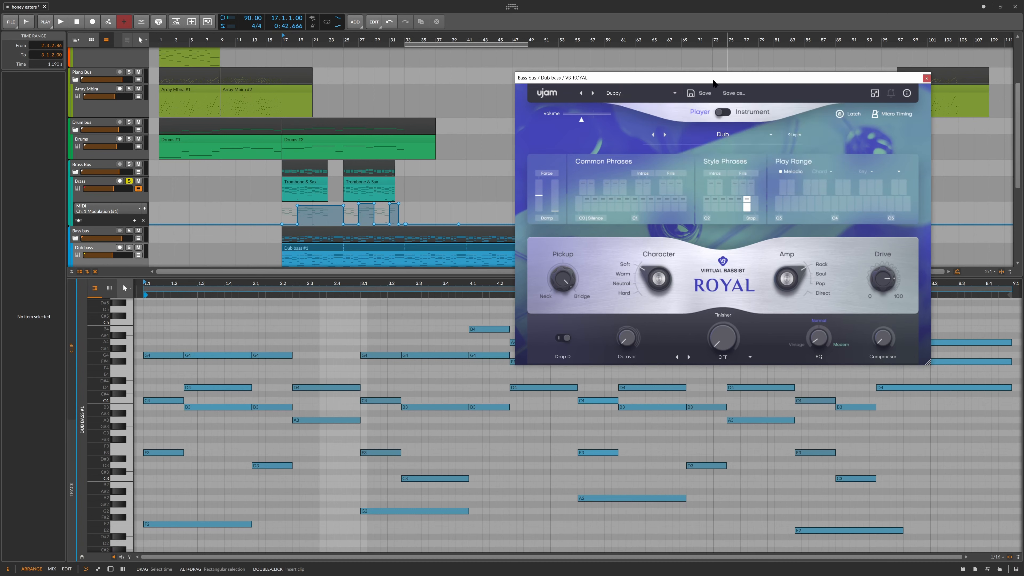
- Move the solo from the Brass track to the Dub bass track and play it from bar 17
click(129, 181)
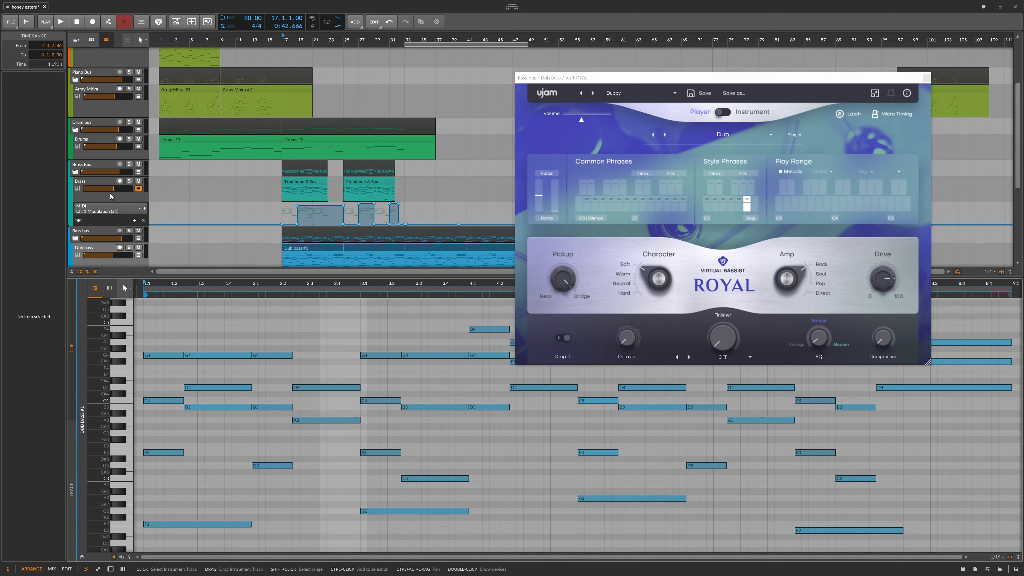
scroll(267, 219, down, 3)
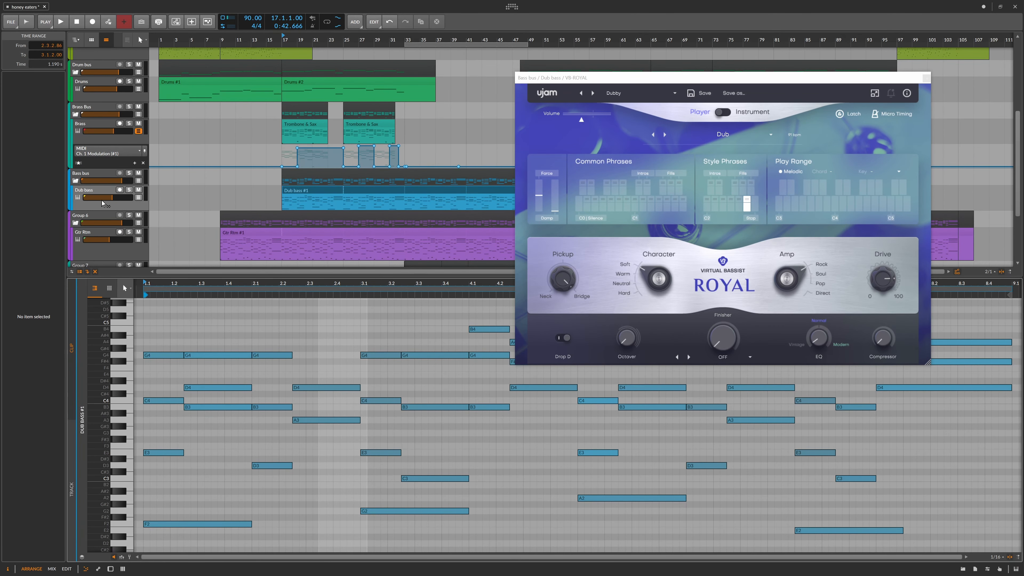
click(129, 190)
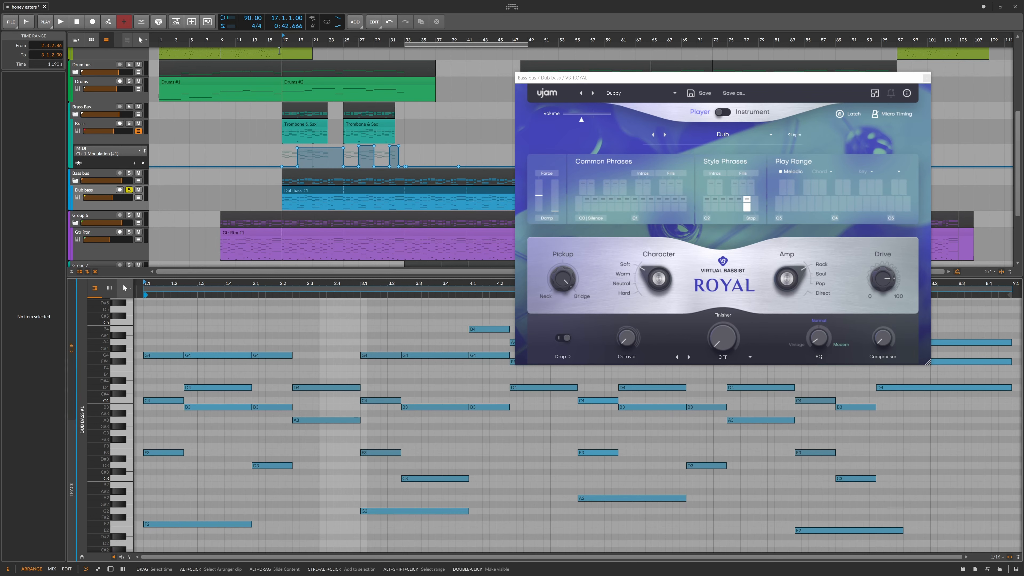
key(space)
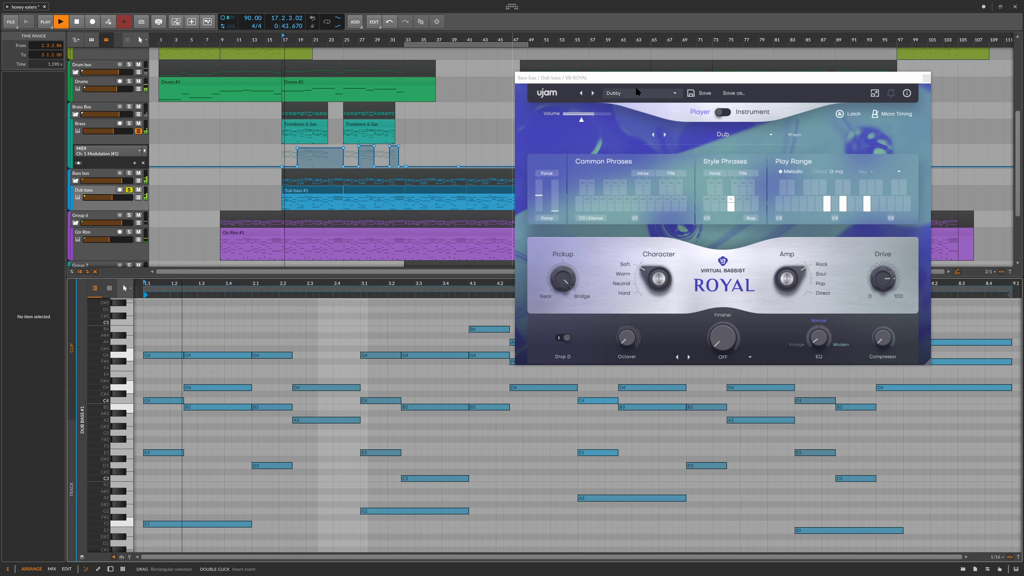
drag(660, 82, 642, 133)
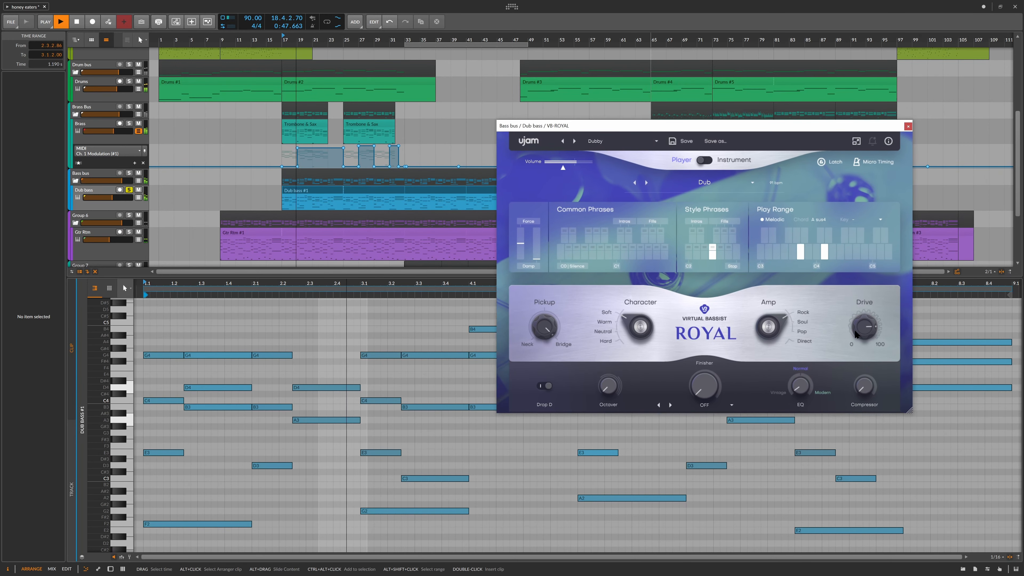
- Set VB-ROYAL's Character to Hard during playback, and audition other Amp settings before returning to Rock
click(614, 335)
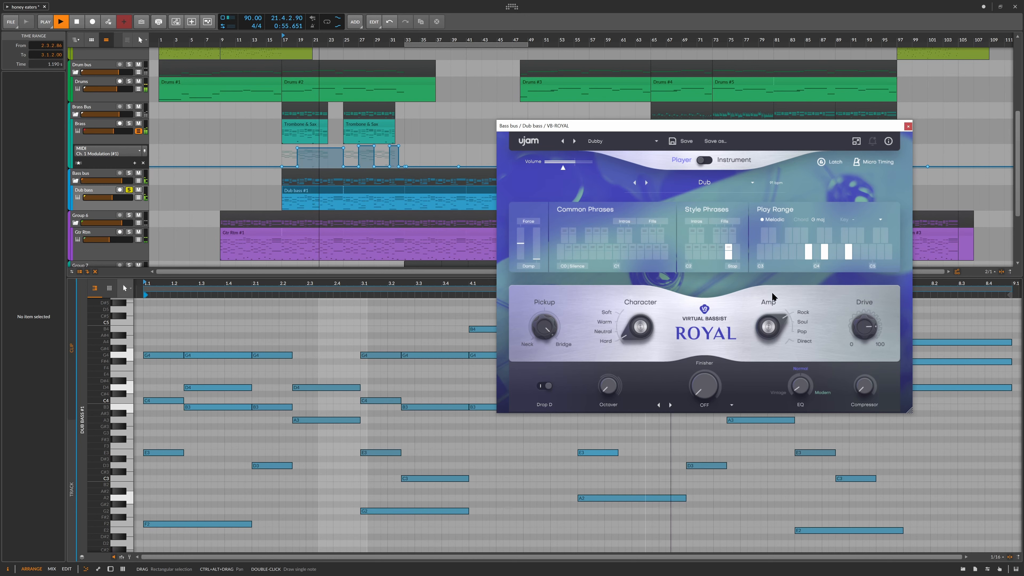
click(783, 328)
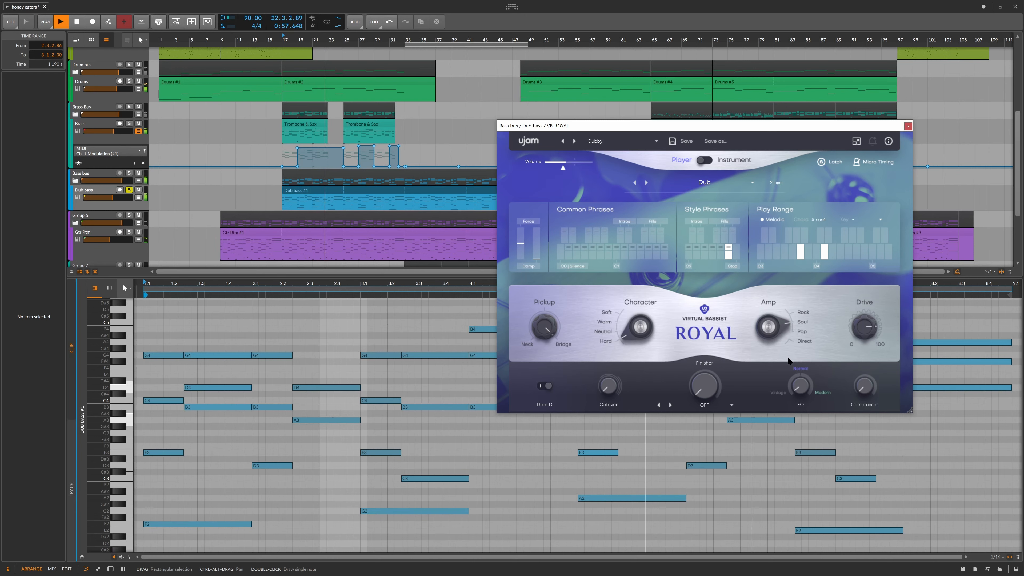
drag(788, 358, 782, 366)
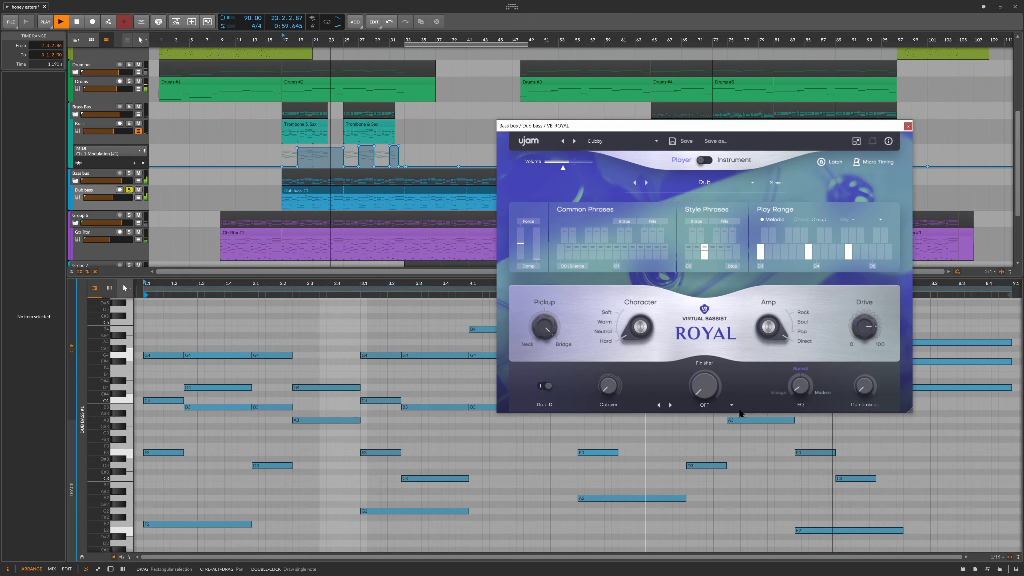
drag(781, 342, 787, 325)
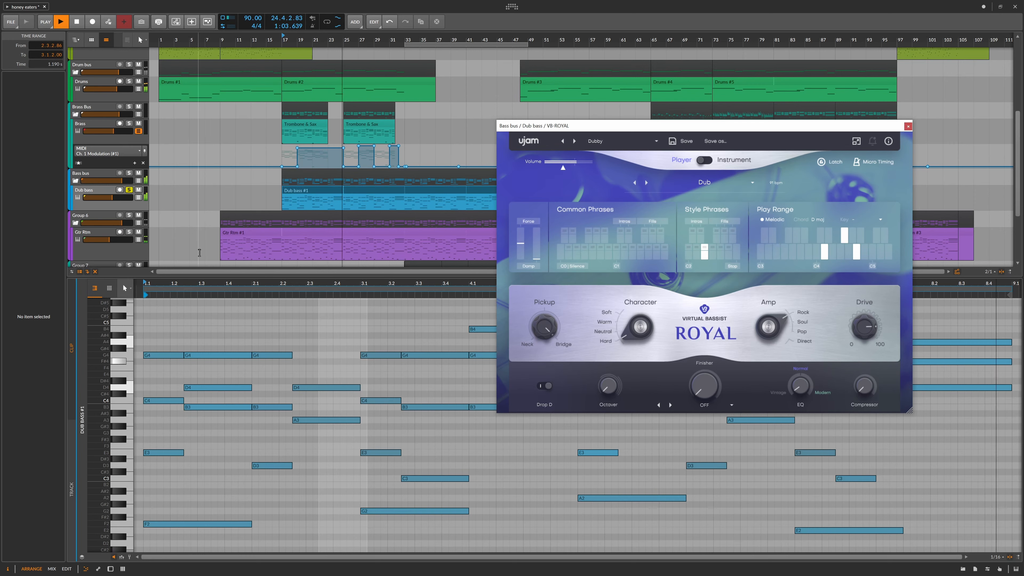
- Uncover the Dub bass clips, show the Dub bass track's devices, and compare the sound with its effects switched off and on
drag(706, 128, 701, 208)
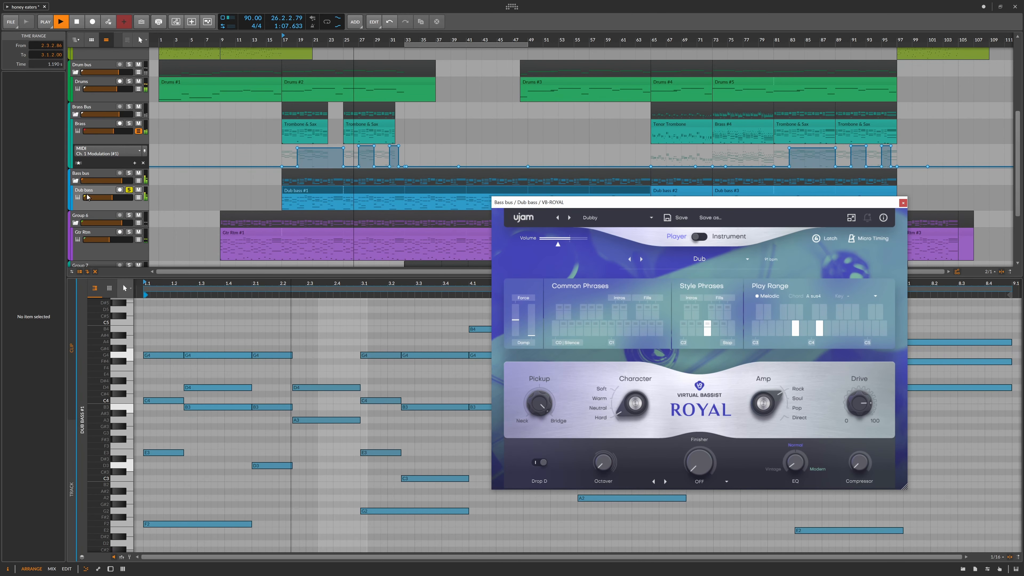
drag(614, 206, 583, 273)
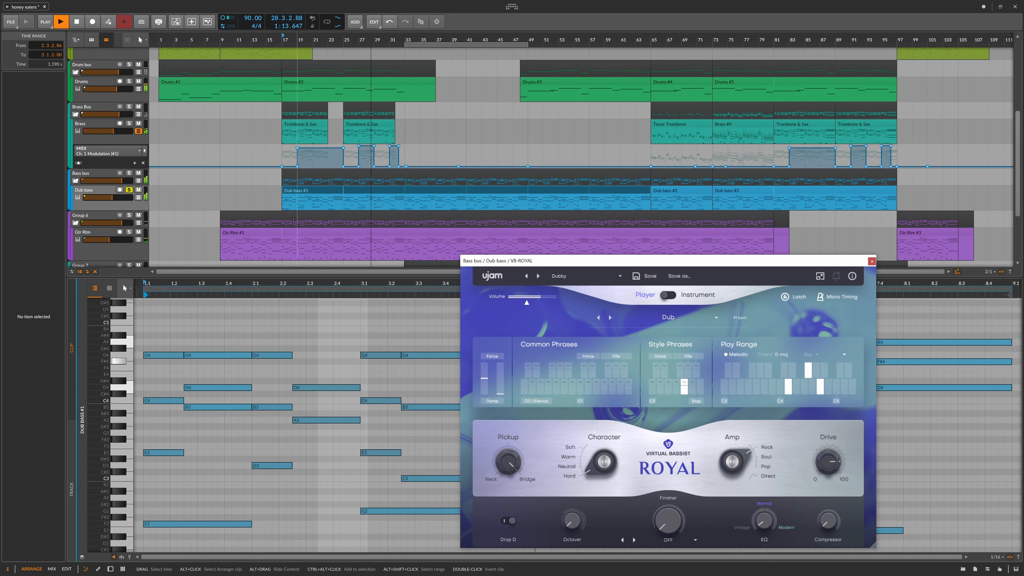
click(102, 192)
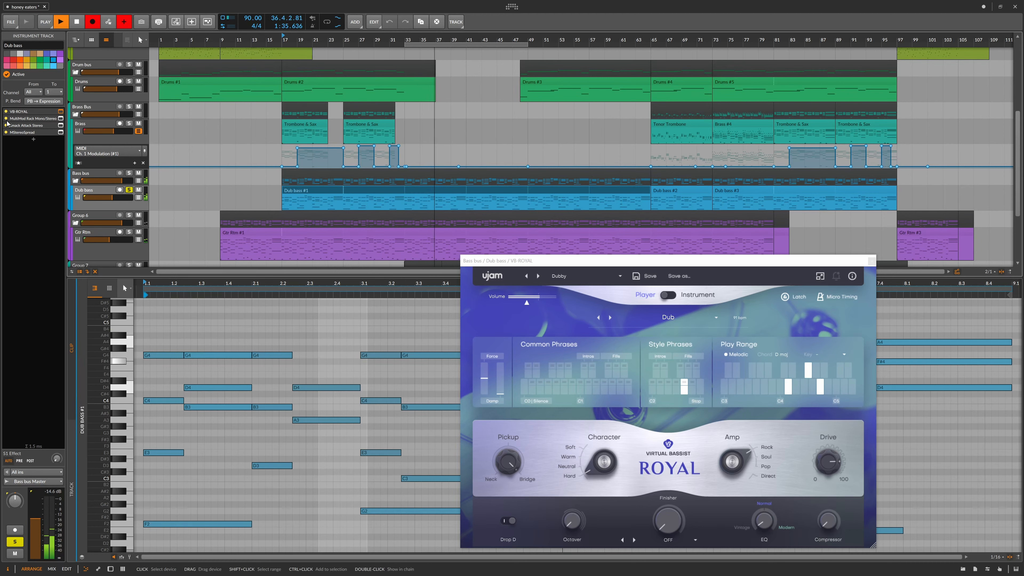
click(5, 133)
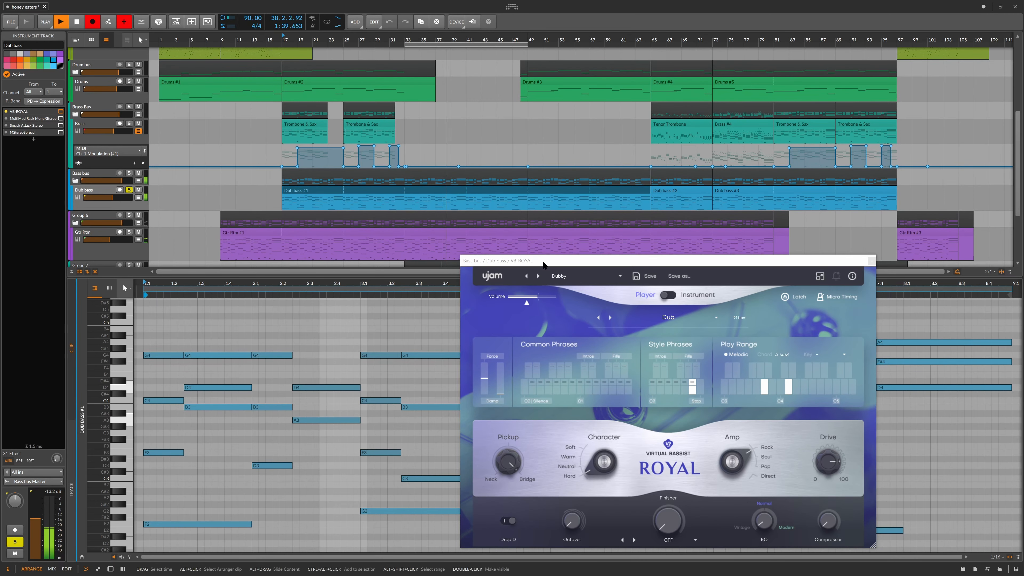
- Open the Dub bass track's MultiMod Rack effect and arrange its window side by side with VB-ROYAL
drag(543, 264, 643, 194)
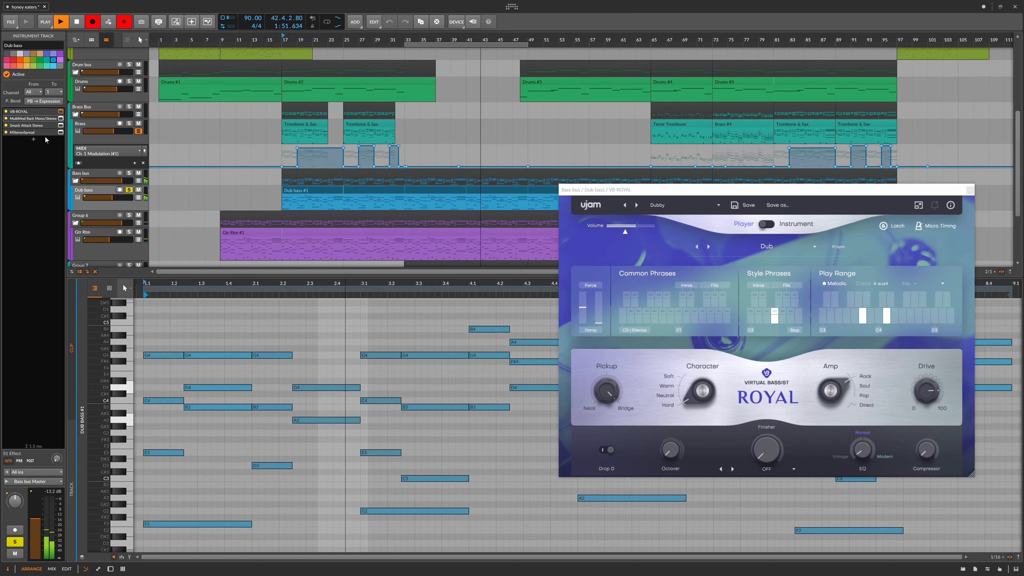
click(60, 118)
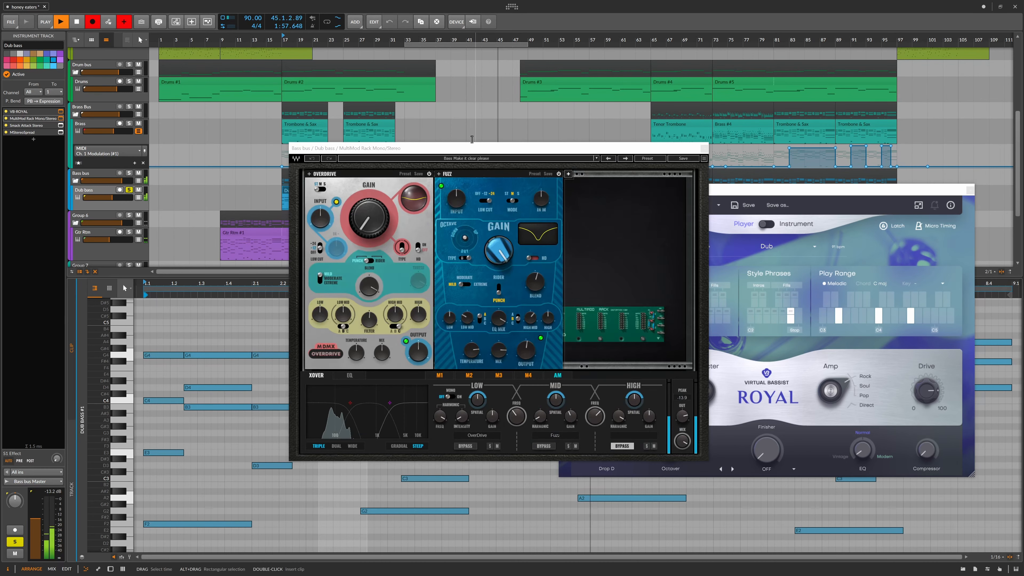
drag(453, 148, 259, 124)
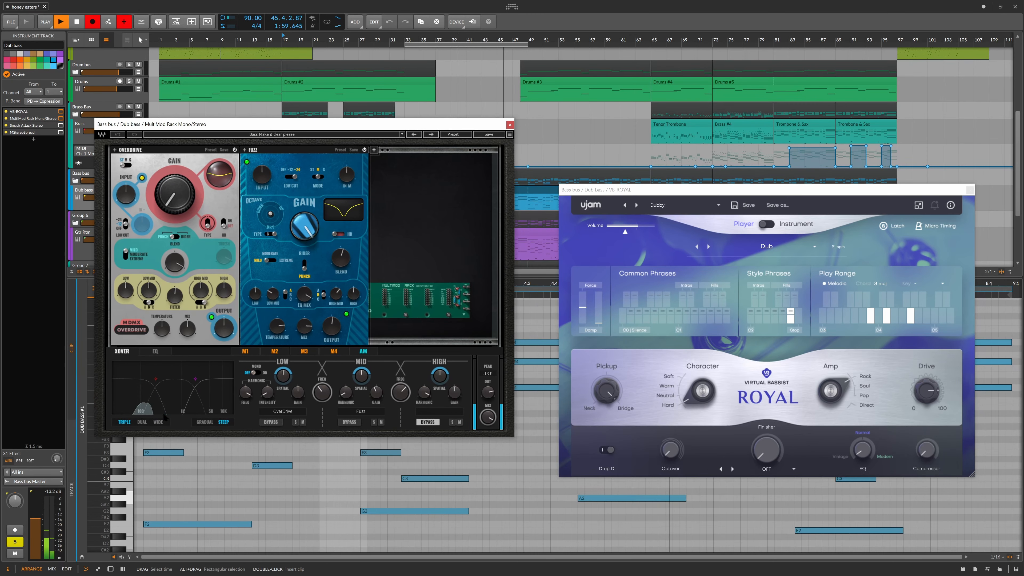
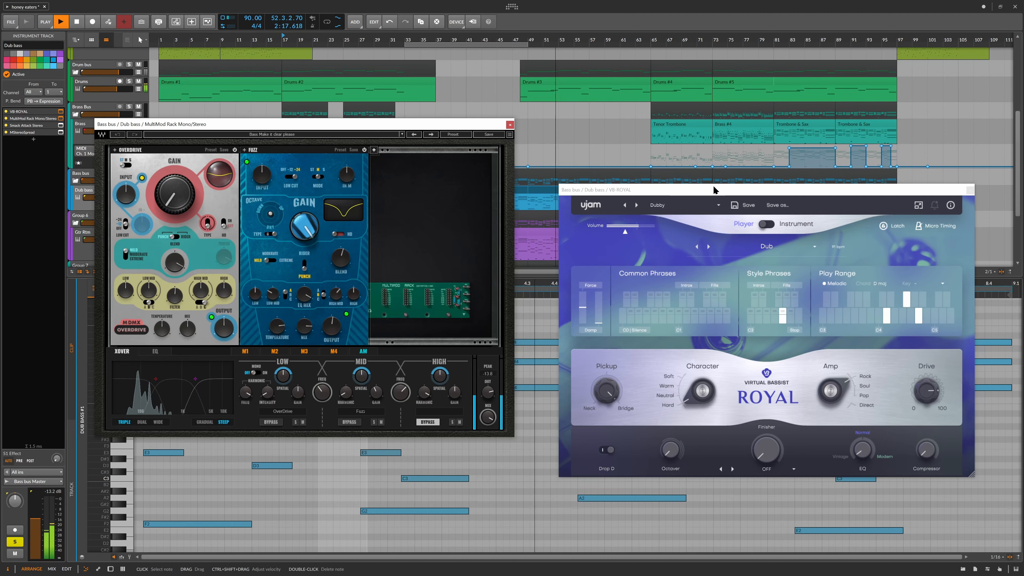
- Move the VB-ROYAL and MultiMod Rack windows apart and off the track list while the Dub bass plays
drag(713, 190, 735, 238)
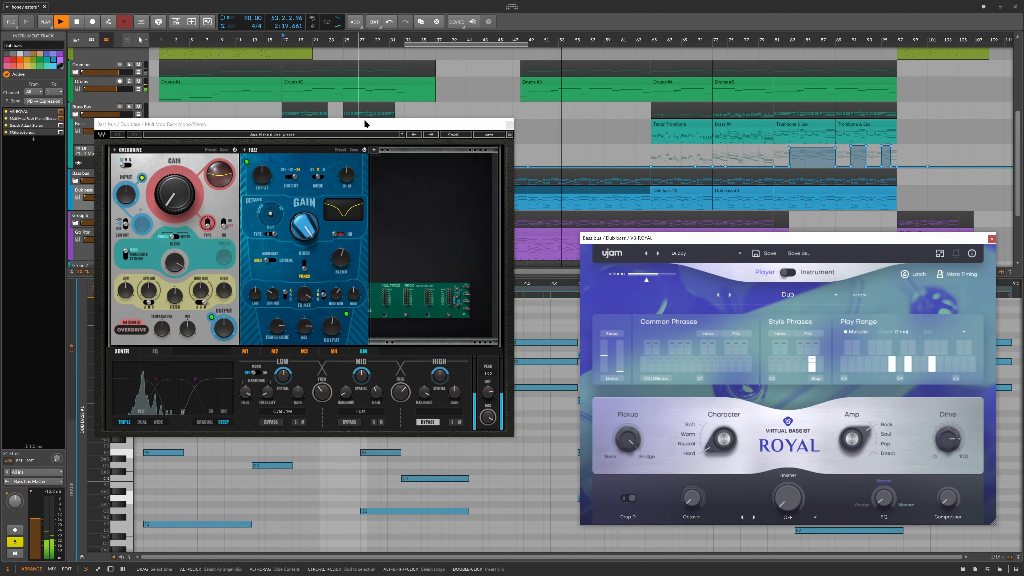
drag(366, 124, 740, 169)
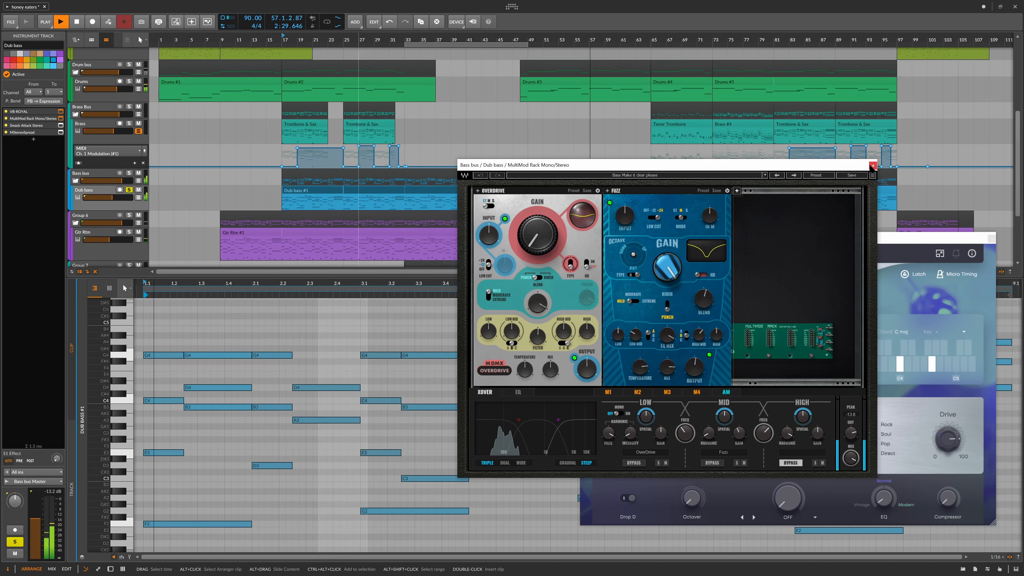
drag(827, 165, 439, 66)
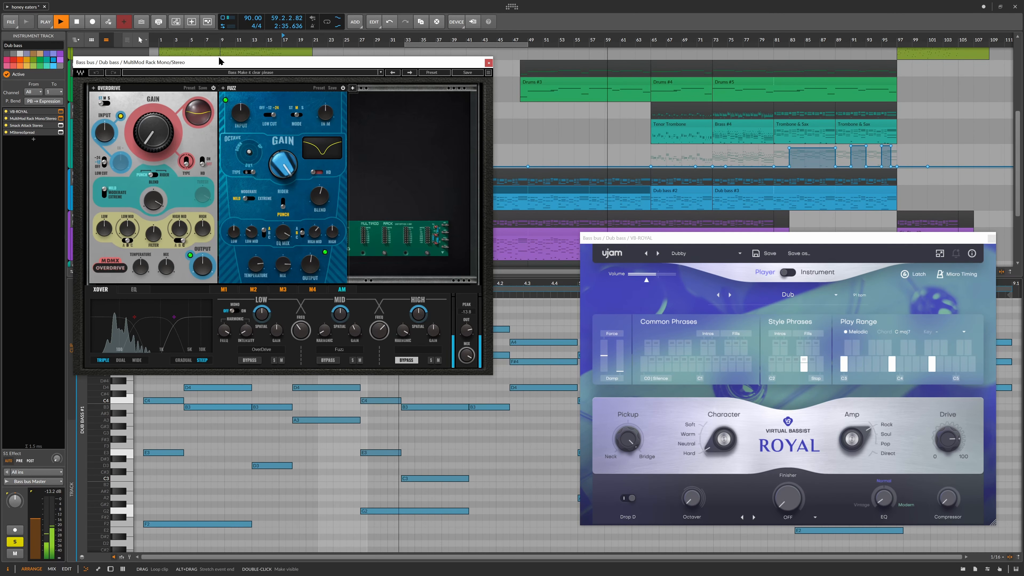
drag(220, 66, 253, 67)
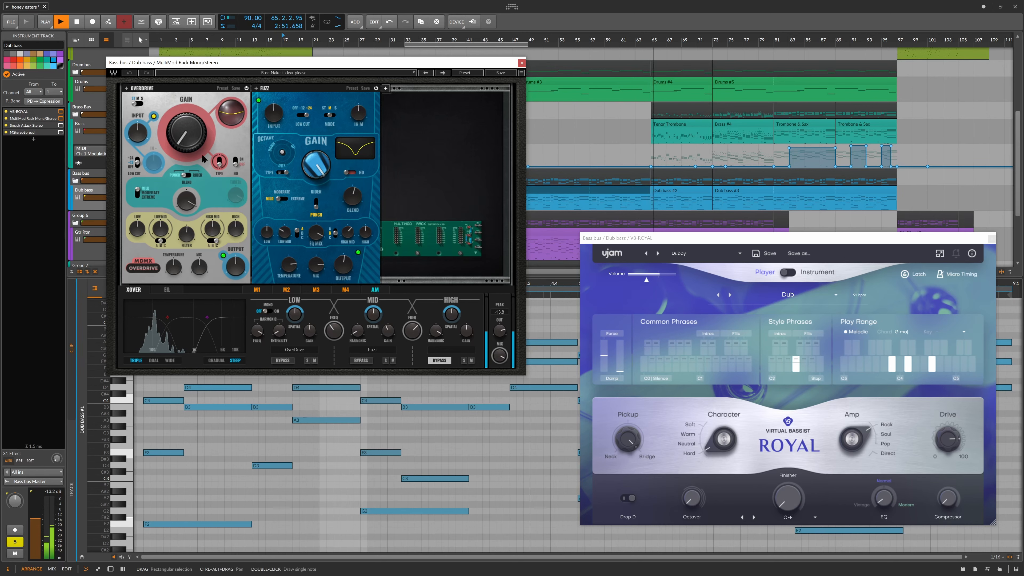
drag(194, 62, 494, 193)
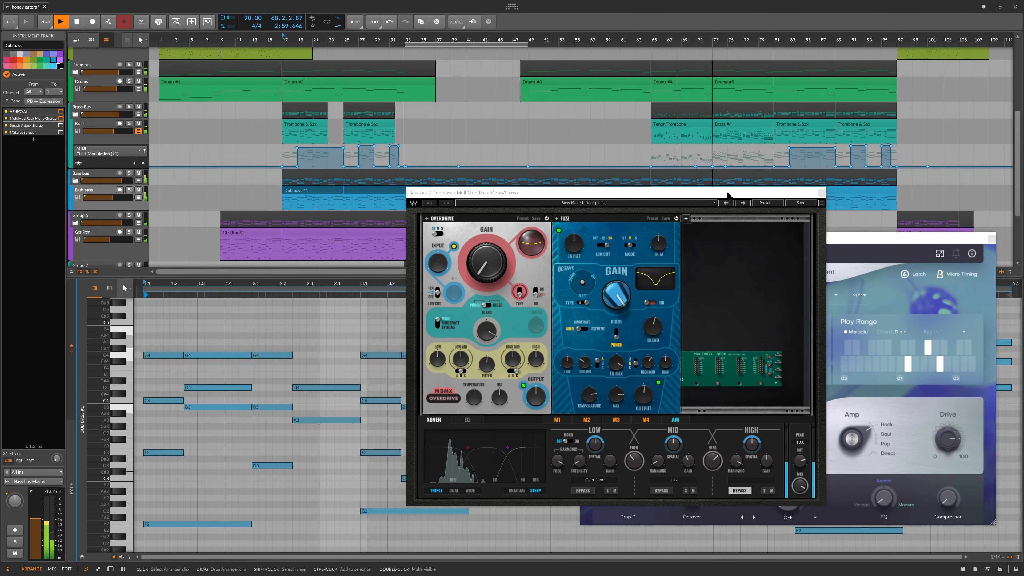
drag(723, 191, 509, 188)
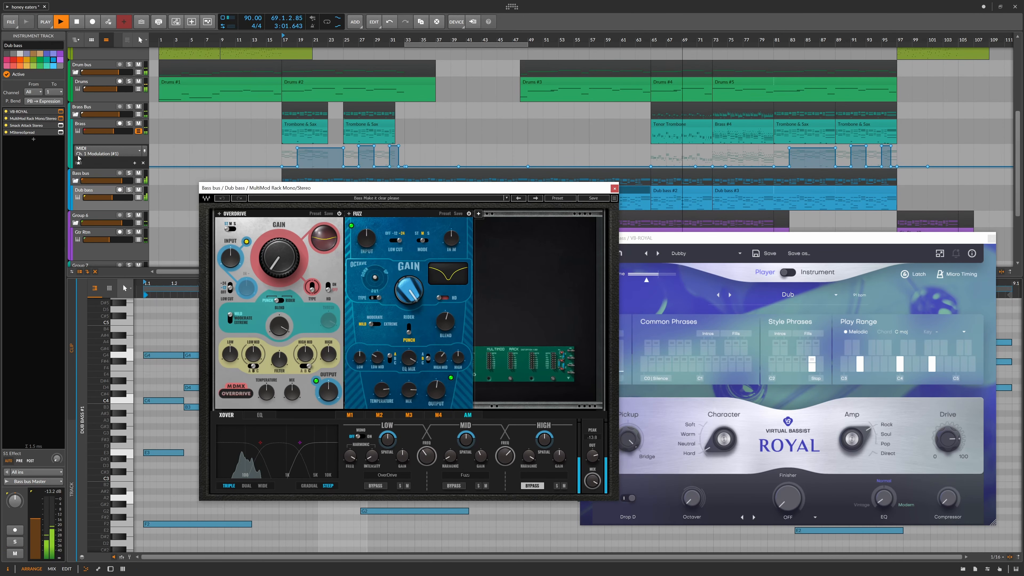
- Compare the mix during playback with the Dub bass effects MStereoSpread, Smack Attack Stereo and MultiMod Rack switched off and on
click(6, 132)
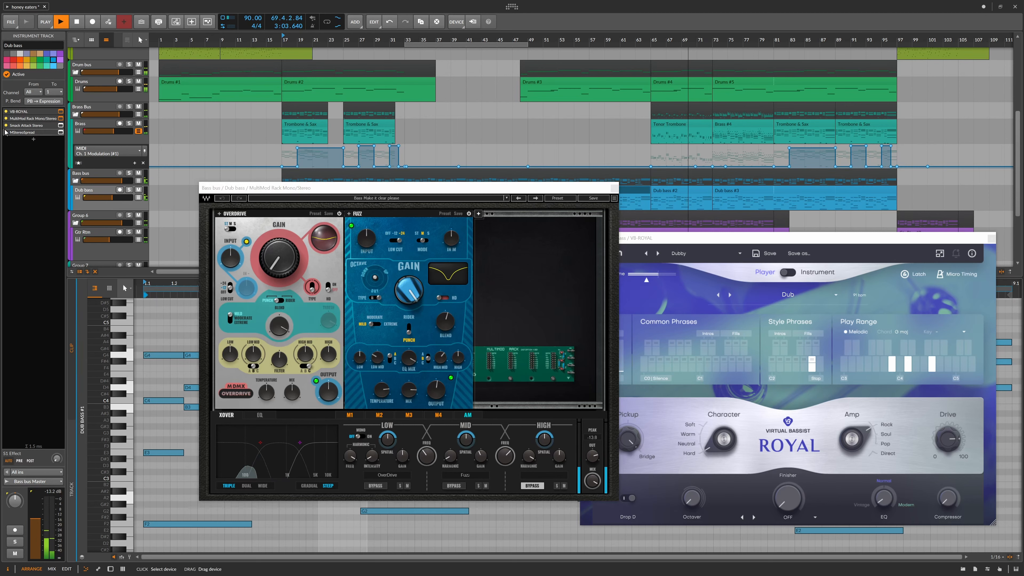
click(6, 125)
click(6, 118)
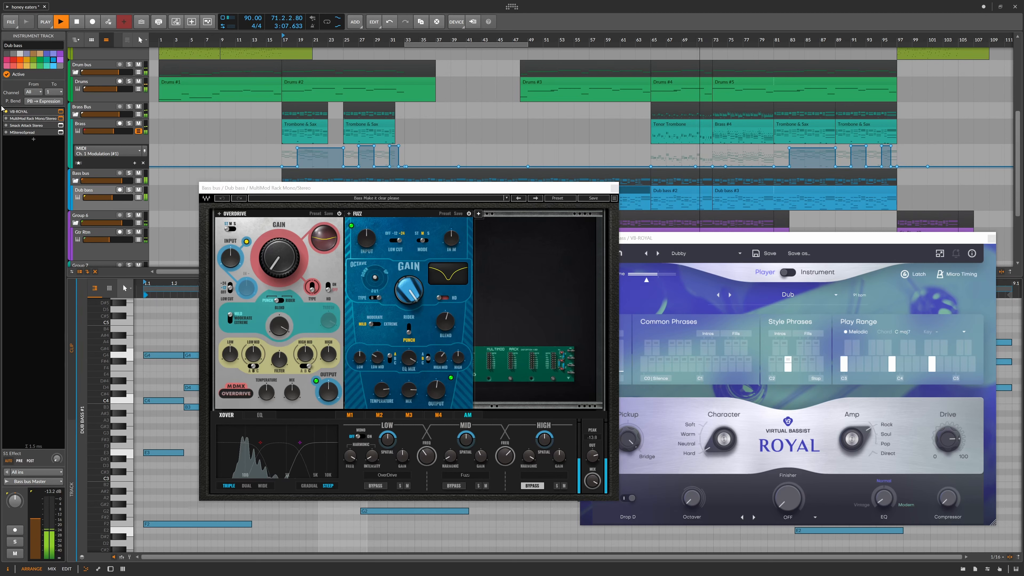
key(space)
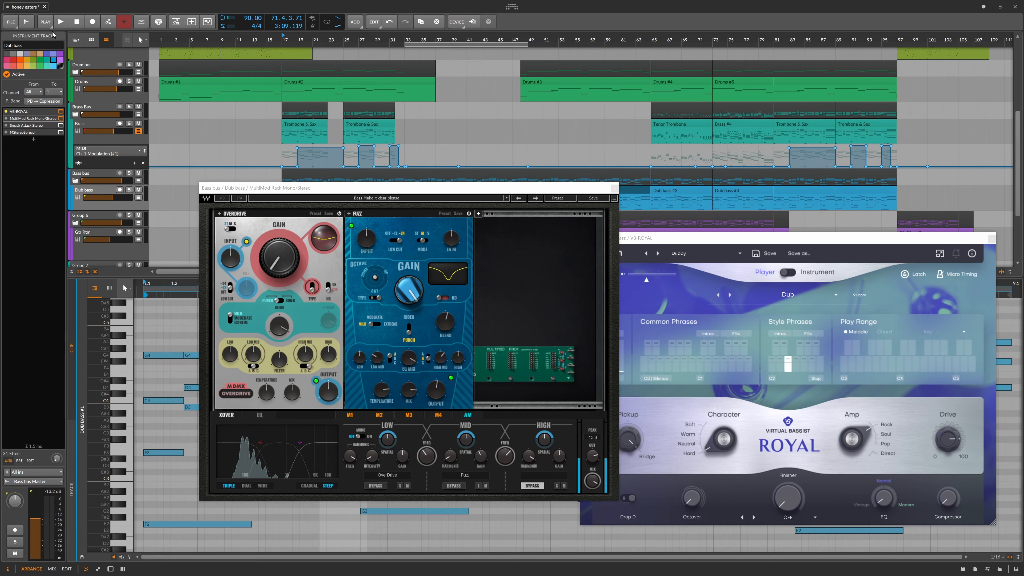
click(61, 25)
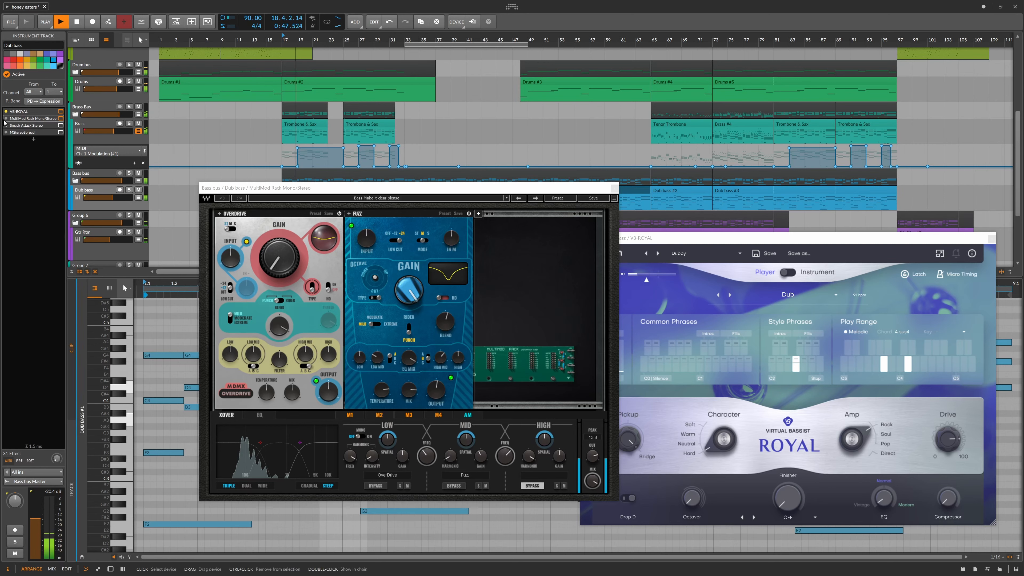
click(6, 133)
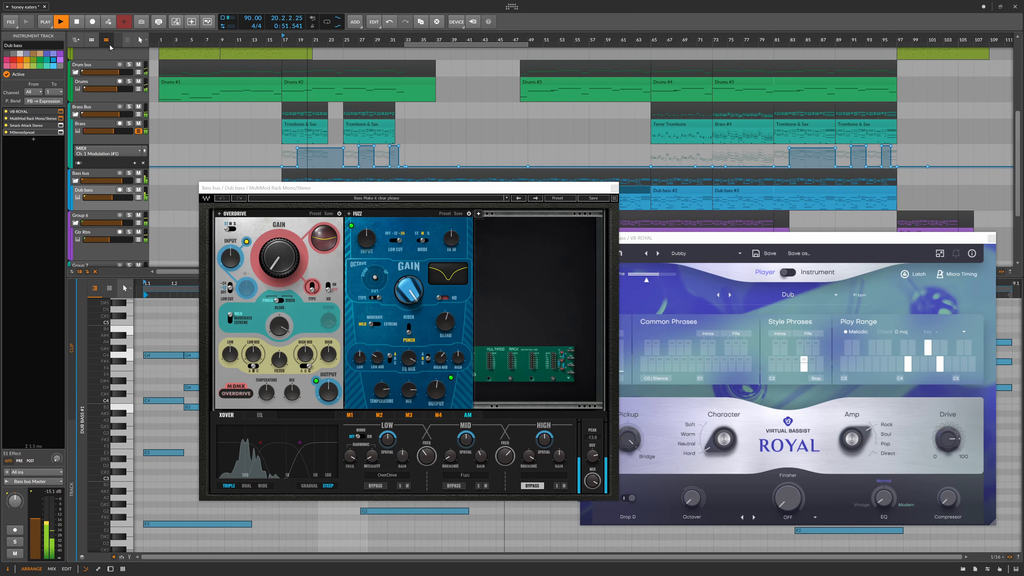
- Stop playback and close the MultiMod Rack and VB-ROYAL plugin windows
click(78, 22)
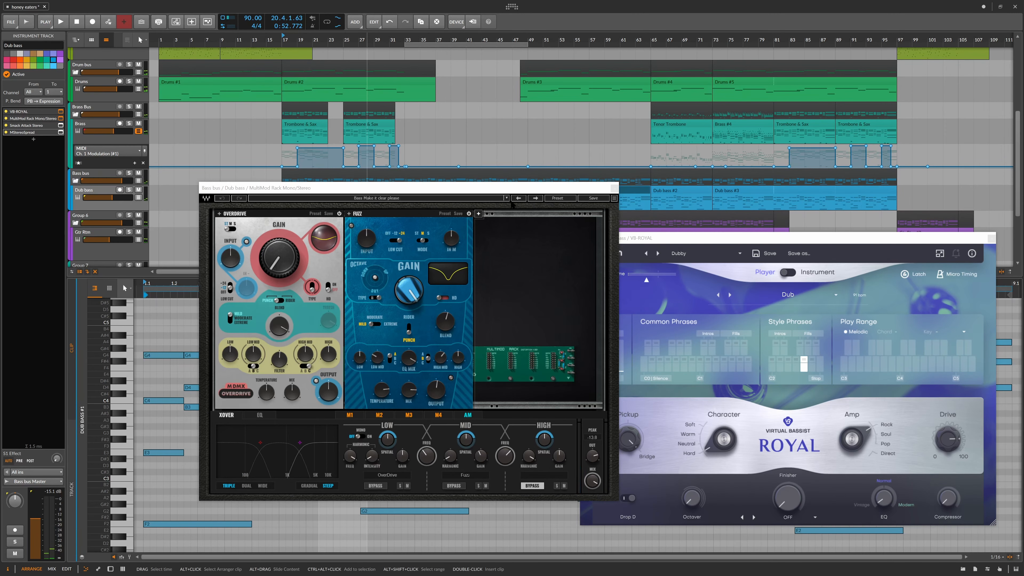
click(614, 188)
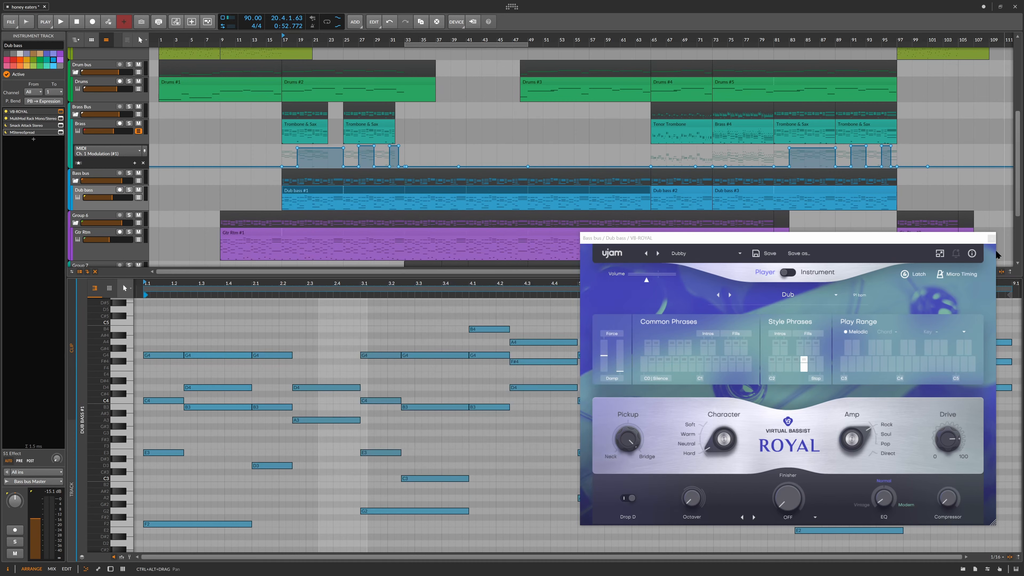
click(991, 238)
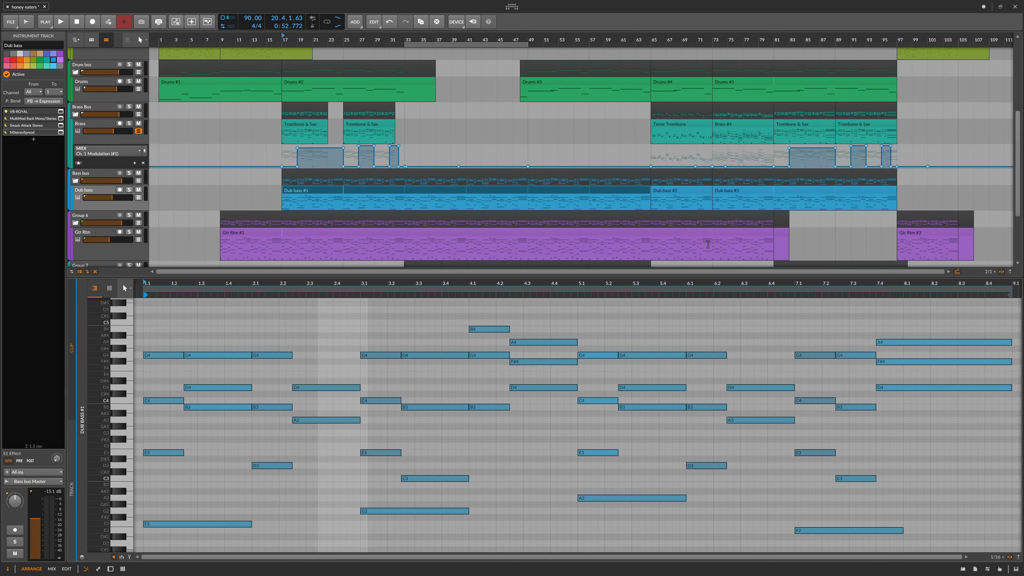
- Open the Electric Sunburst instrument of the Gtr Rtm track and move its window away from the start of the track's clips
drag(1017, 162, 1017, 199)
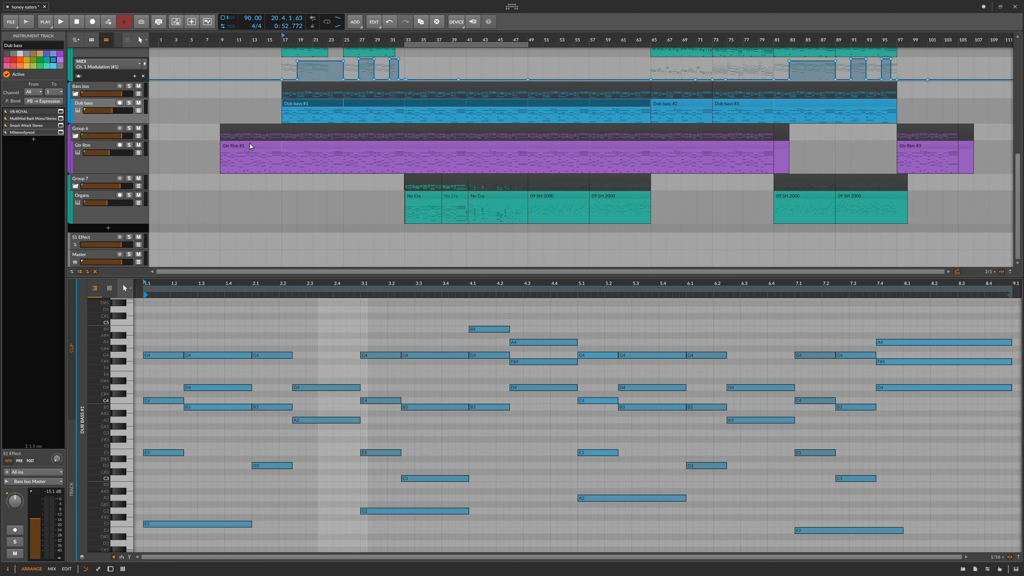
click(87, 147)
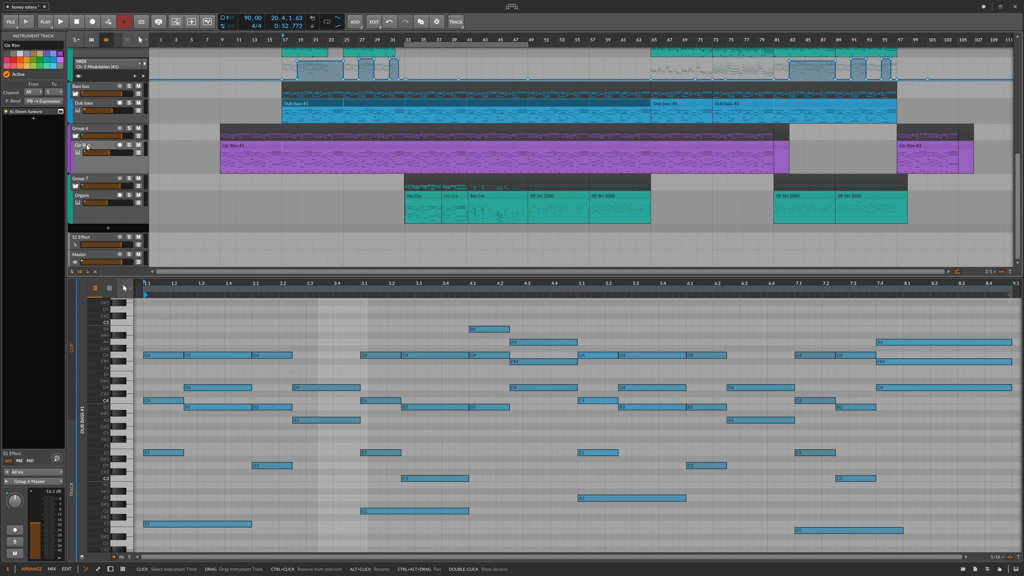
click(60, 112)
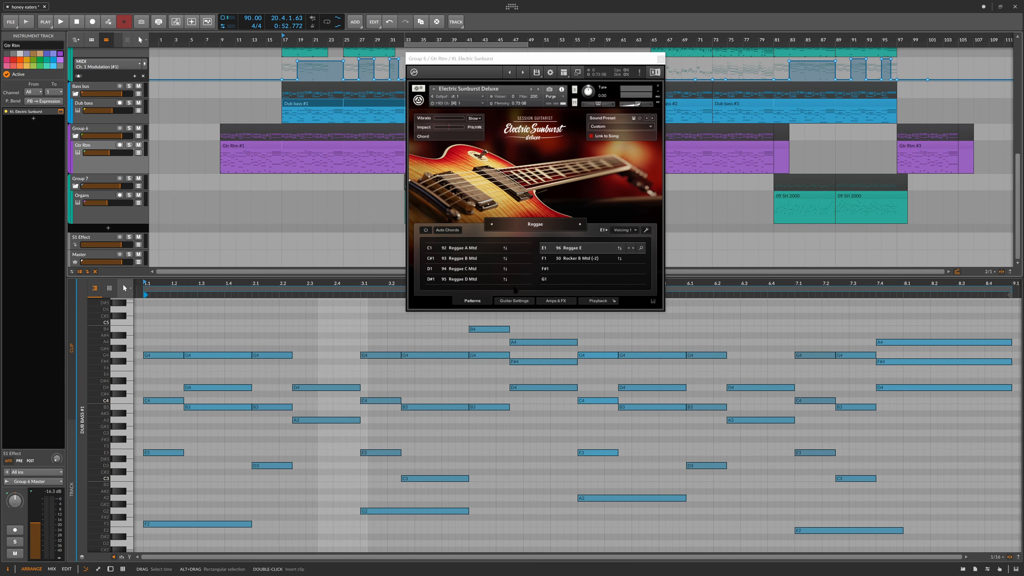
drag(505, 61, 716, 49)
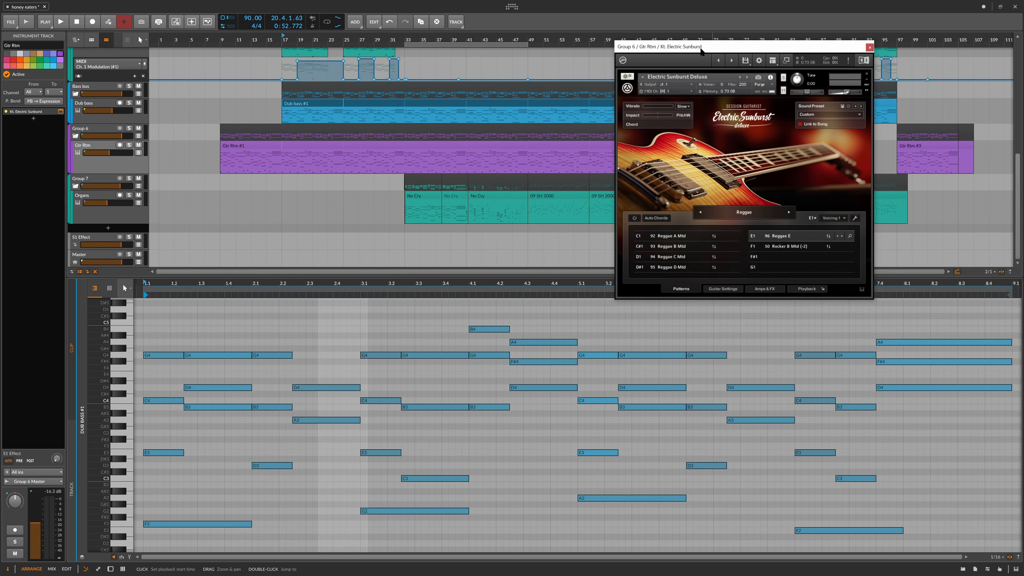
drag(701, 51, 797, 17)
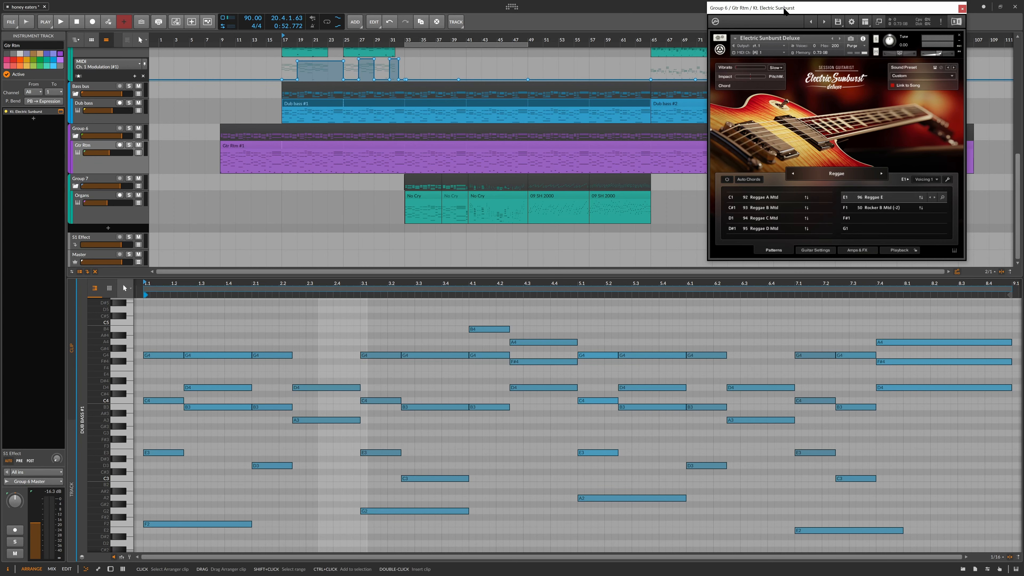
drag(785, 10, 780, 273)
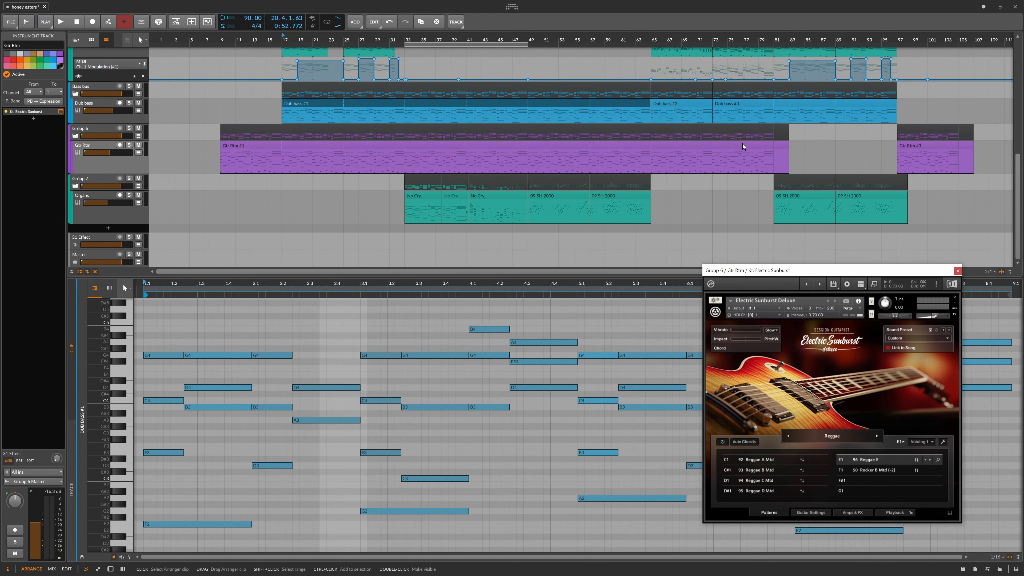
drag(774, 274, 724, 155)
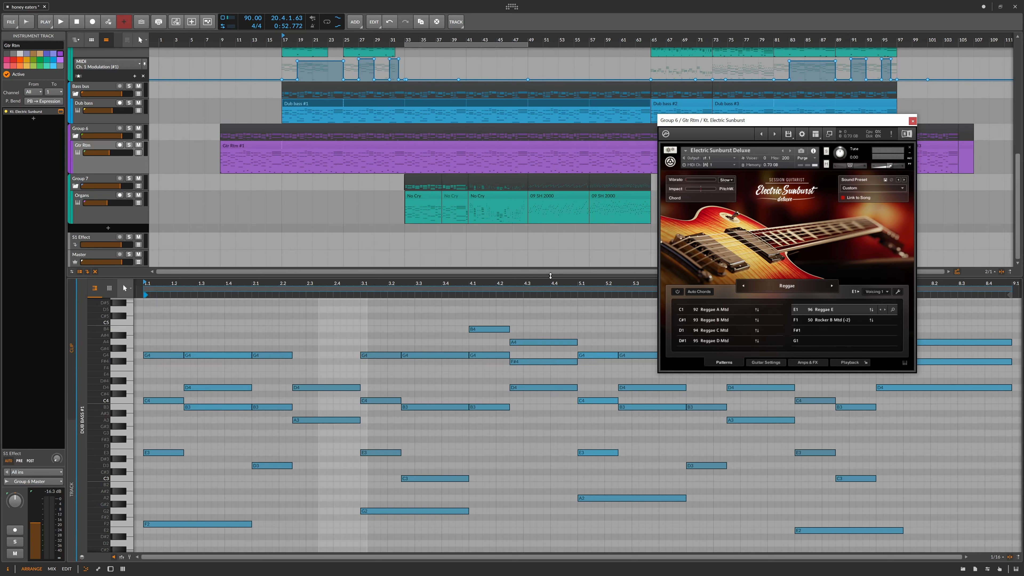
drag(724, 123, 747, 37)
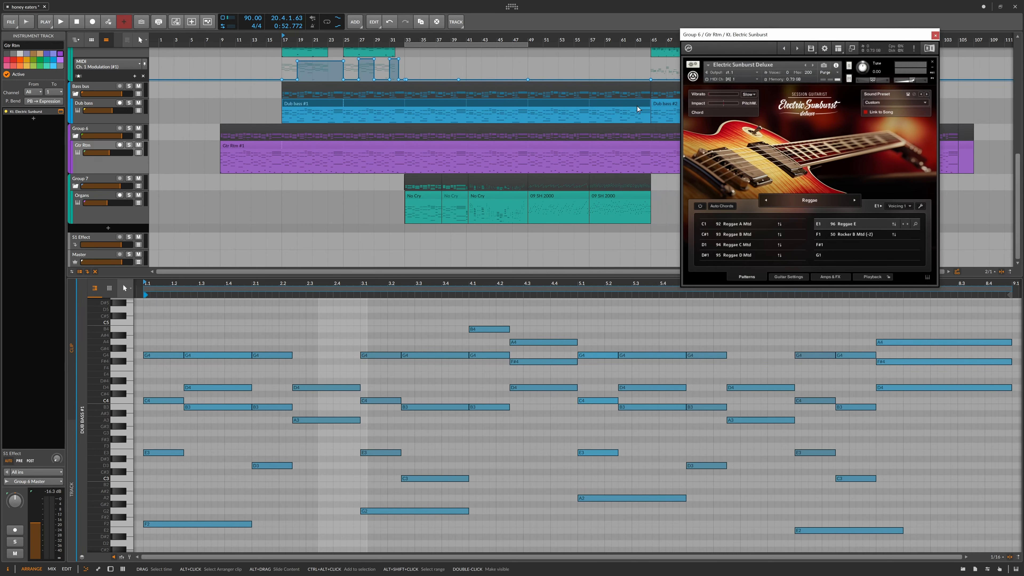
- Open the Gtr Rtm #1 clip in the full-size note editor and play it from bar 9 to follow its chords and pattern notes
click(251, 153)
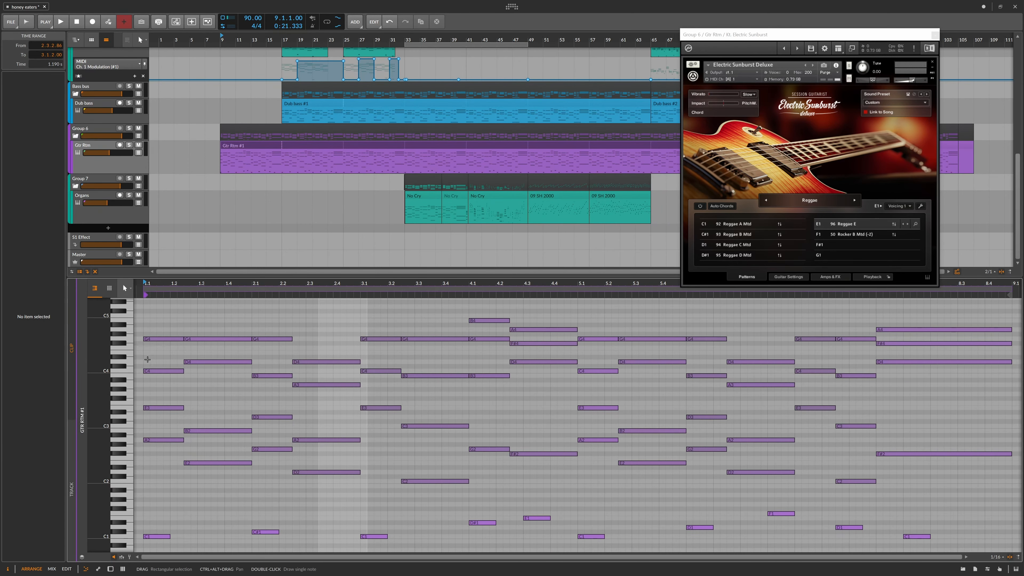
click(67, 569)
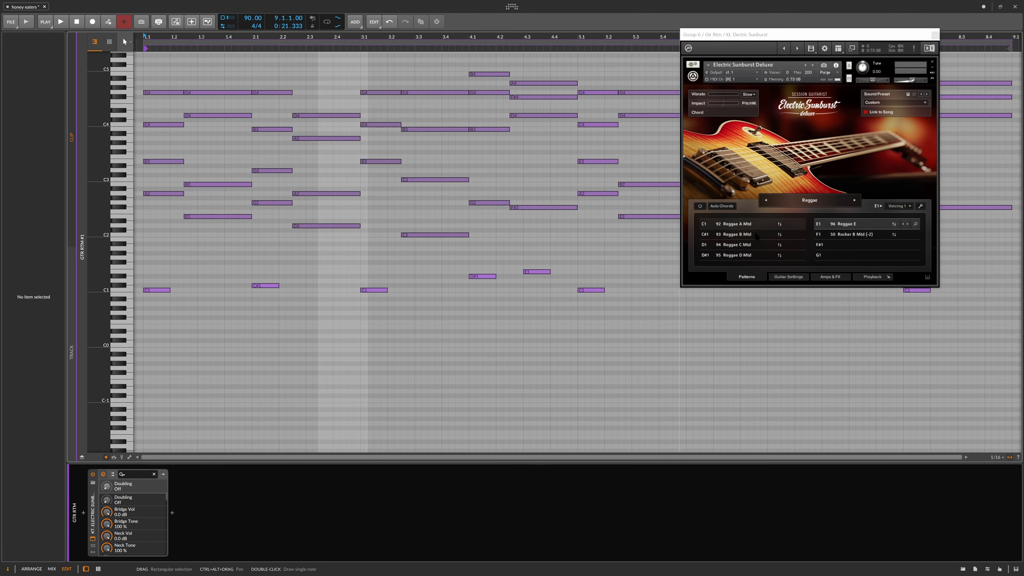
key(space)
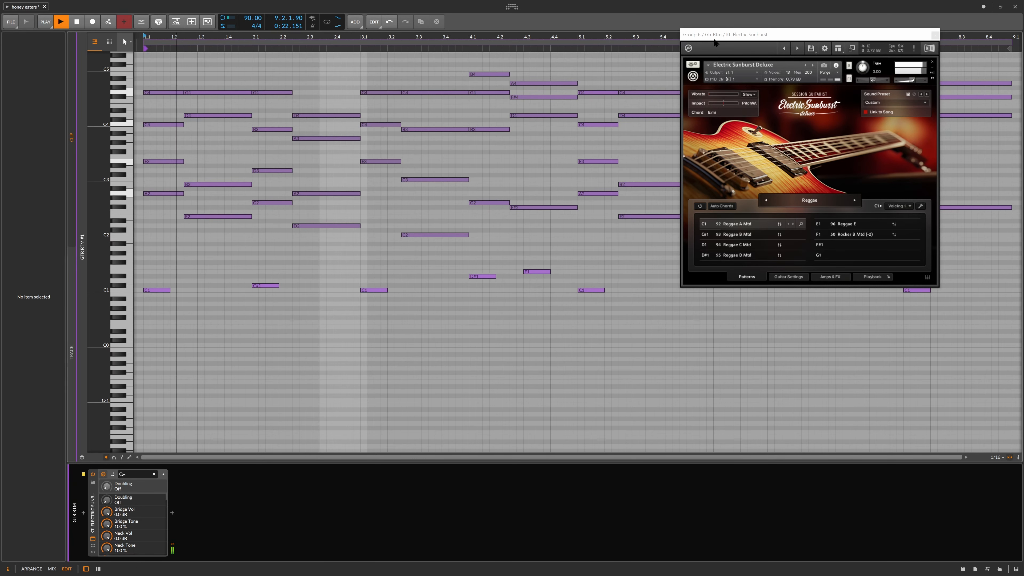
drag(739, 35, 712, 322)
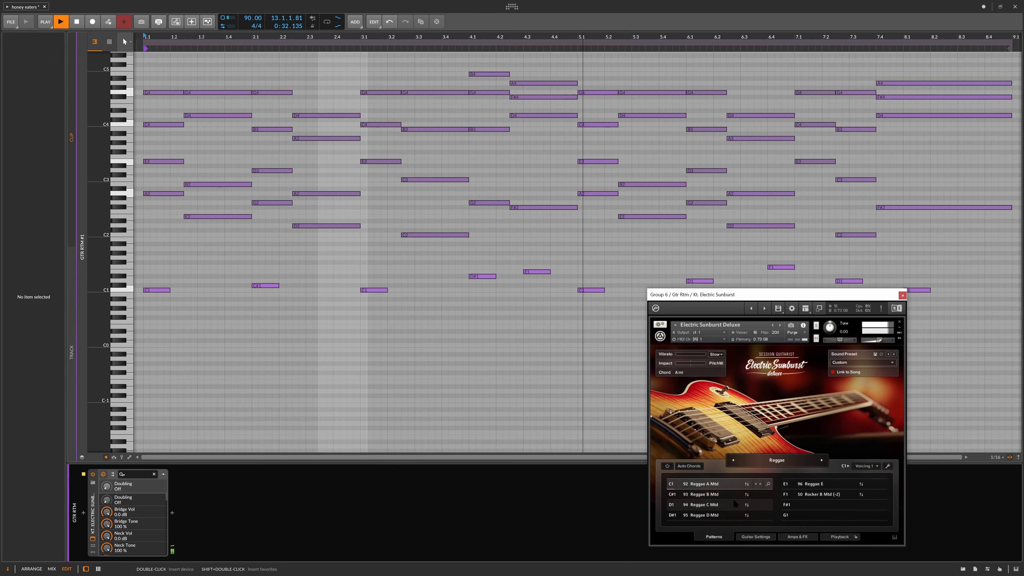
drag(750, 295, 343, 205)
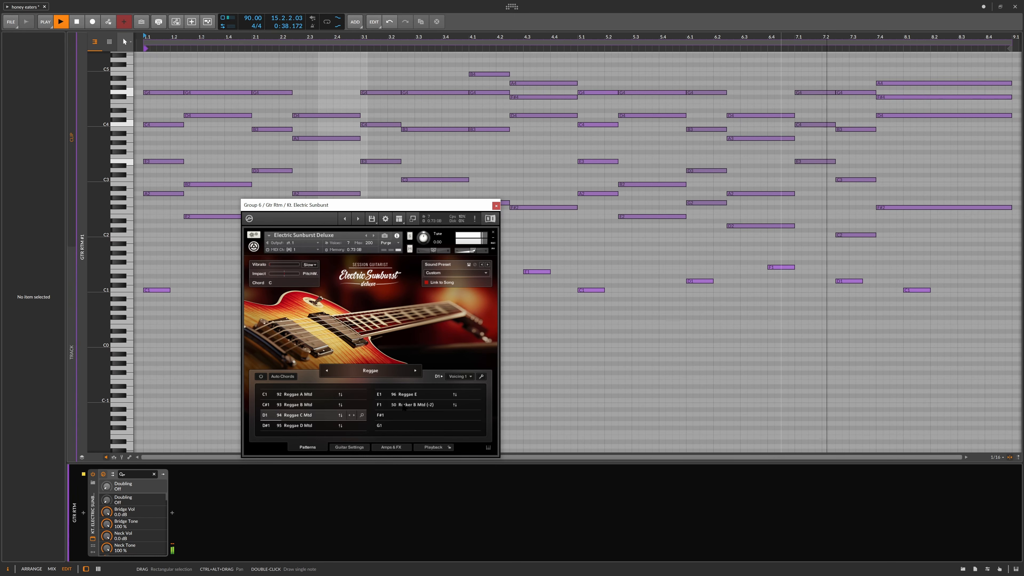
click(77, 23)
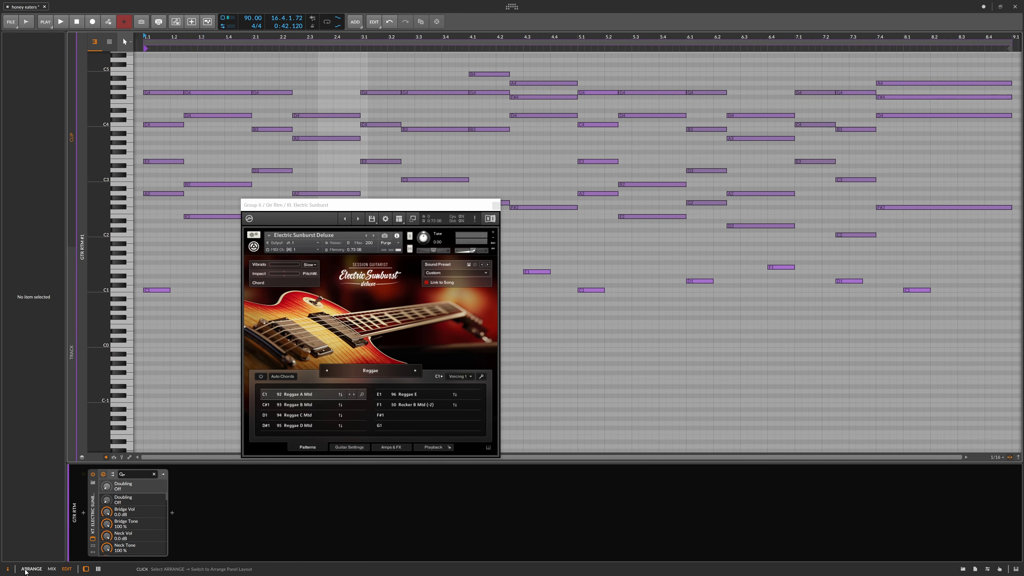
- Solo the Gtr Rtm track and play its clip in the full-size note editor alongside the Electric Sunburst patterns
click(25, 569)
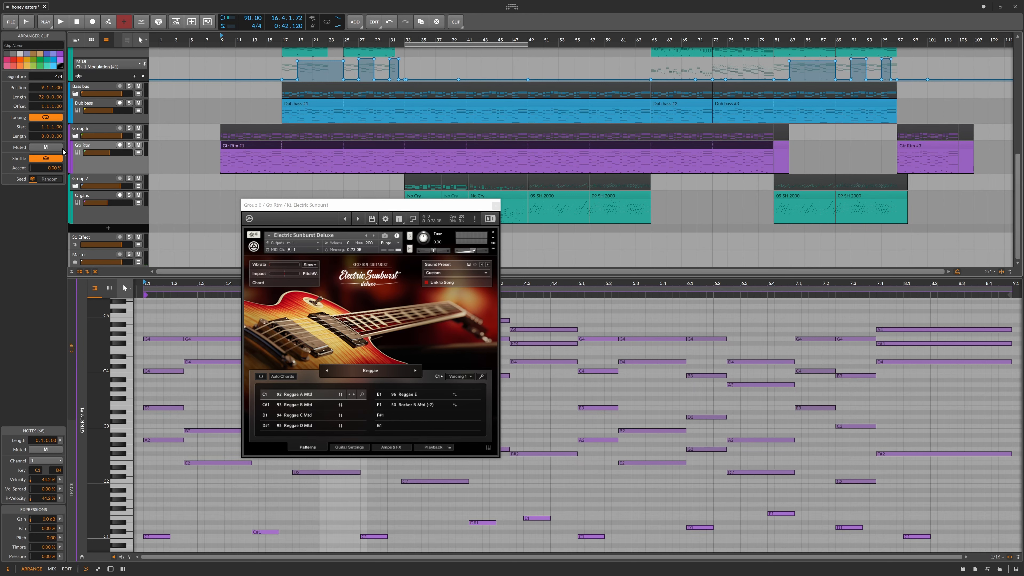
click(129, 147)
click(63, 570)
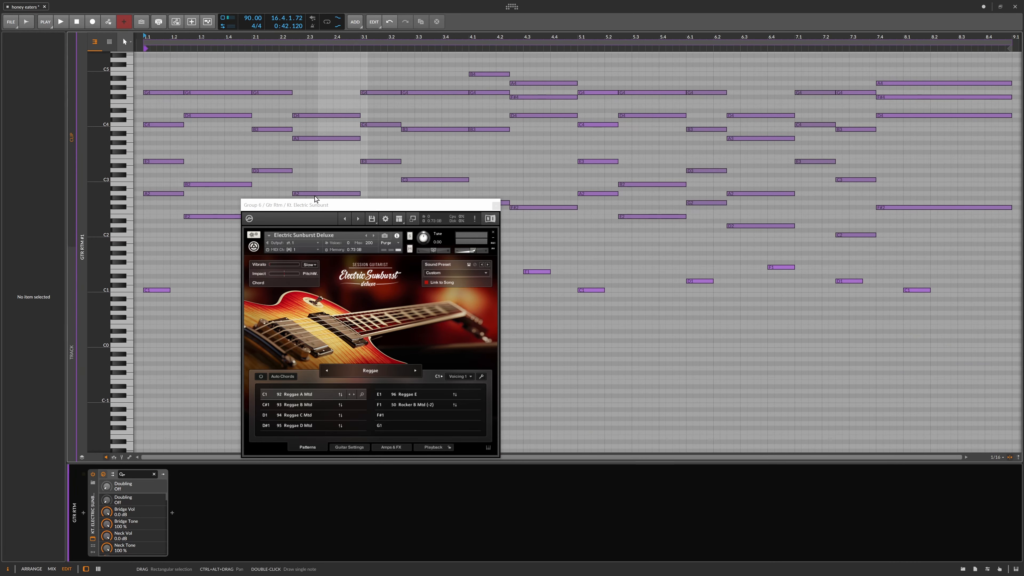
drag(323, 206, 359, 231)
key(space)
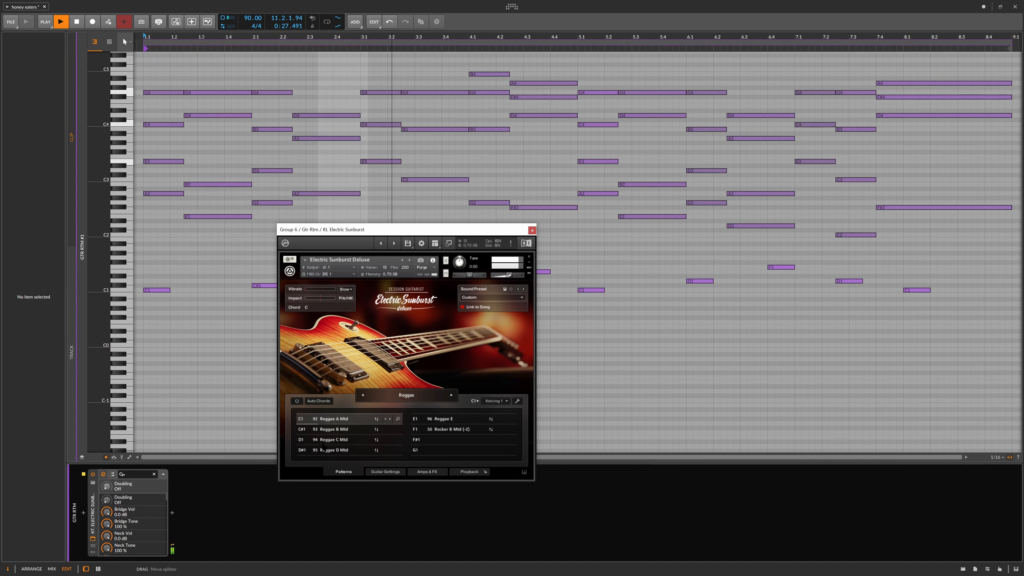
drag(409, 230, 279, 84)
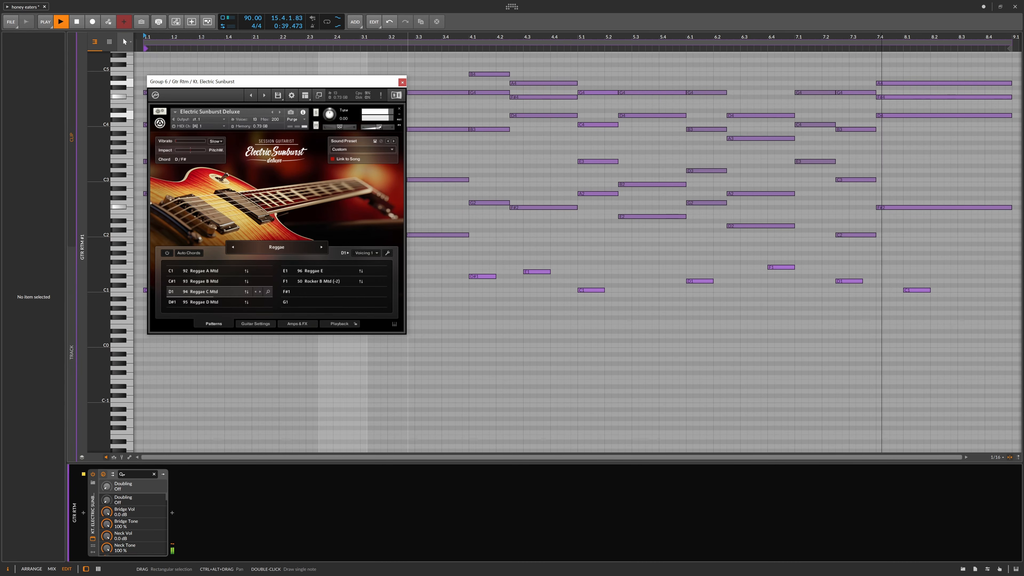
click(80, 26)
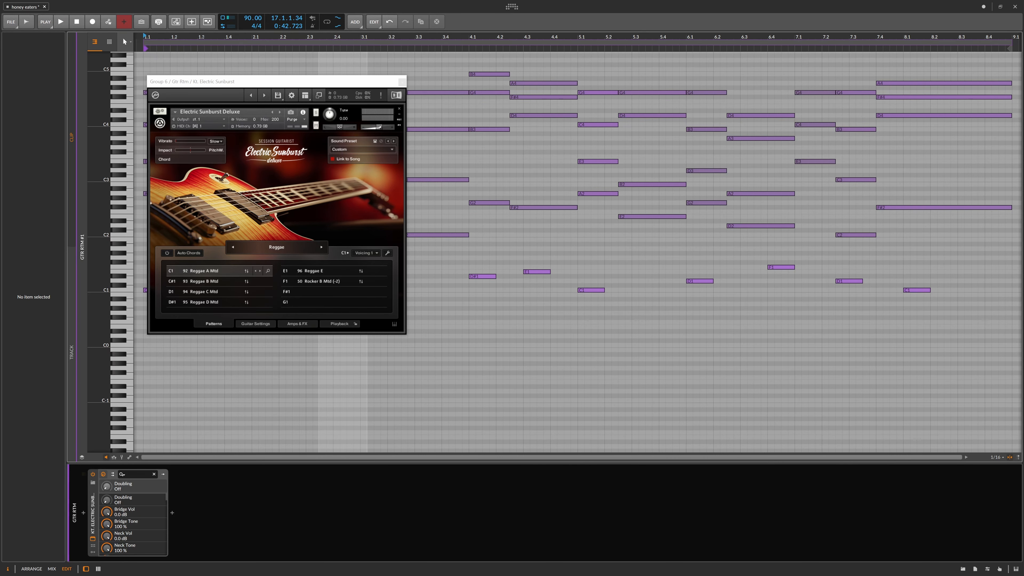
- Return to the arrangement and show the amps and effects chain of the Electric Sunburst guitar
click(28, 568)
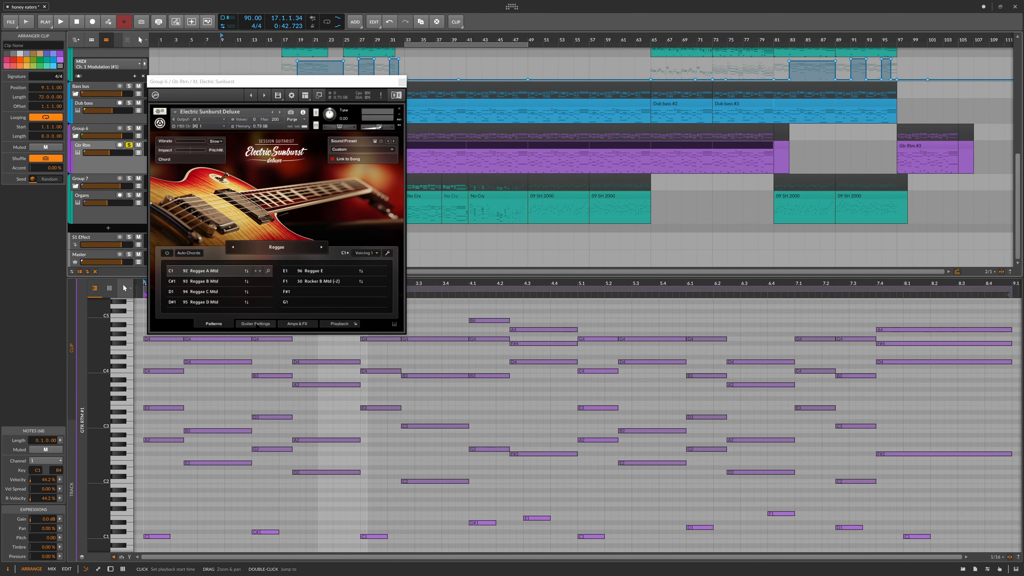
click(295, 324)
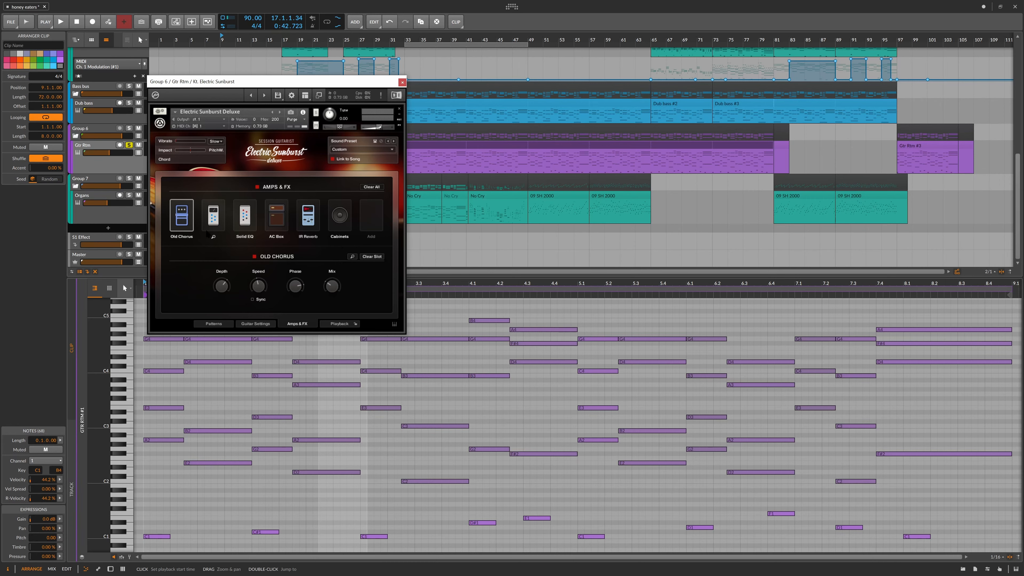
- Examine the guitar's Solid Comp, Solid EQ, AC Box, IR Reverb and Cabinets settings one after another
click(210, 225)
click(245, 220)
click(277, 219)
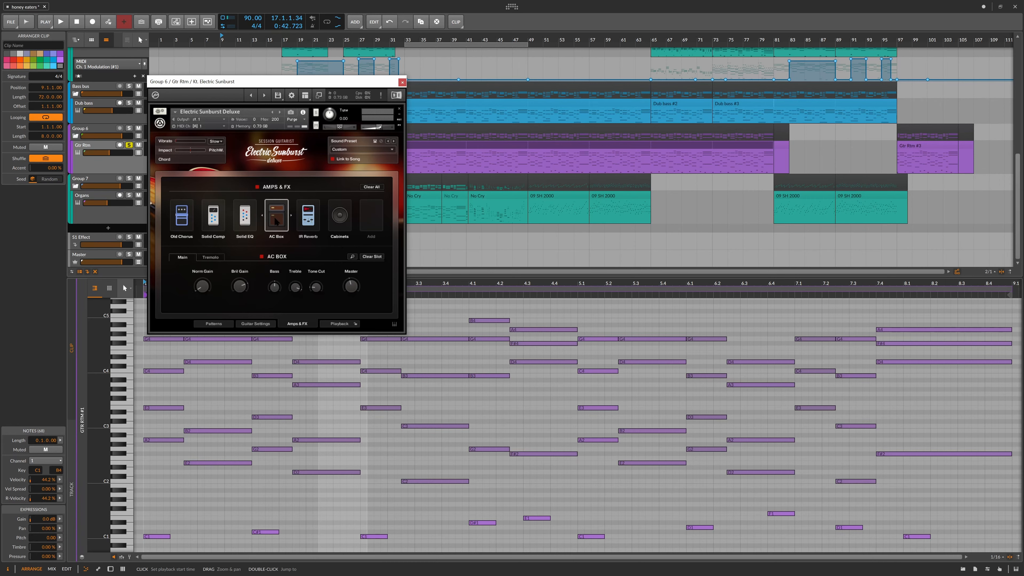
click(309, 223)
click(335, 221)
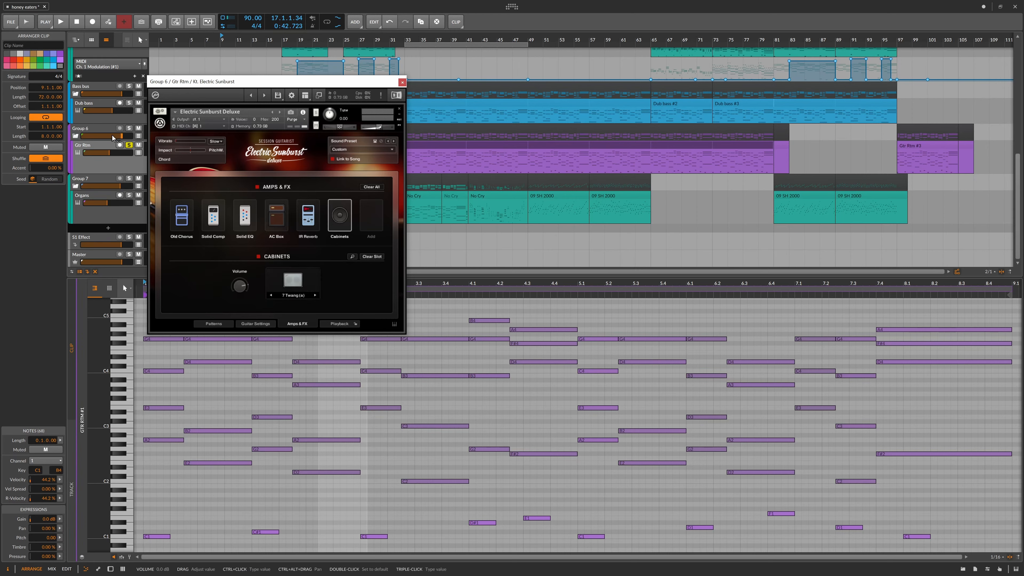
- Unsolo the Gtr Rtm track and move the Electric Sunburst window clear of the arrangement's clips
drag(241, 86, 427, 123)
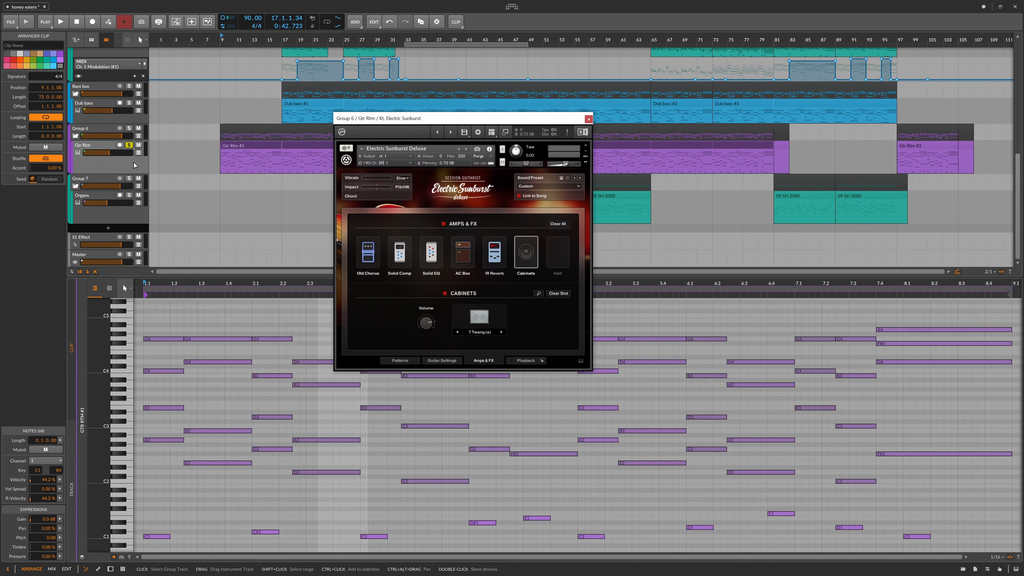
click(129, 146)
drag(470, 121, 831, 262)
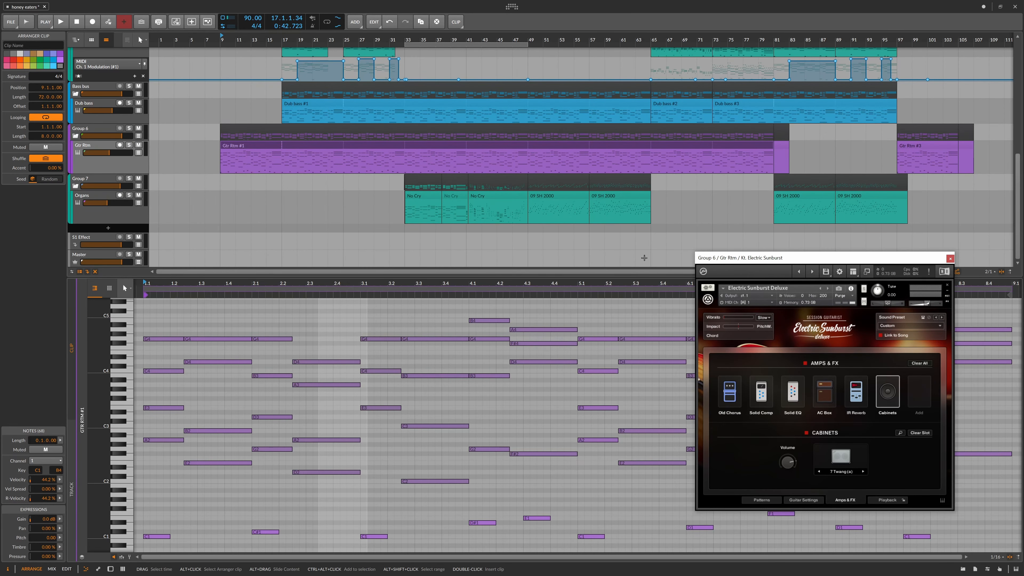
- Open the Organs track's analog synth vintage organ in place of the Electric Sunburst window and switch it to No Woman No Cry
click(115, 218)
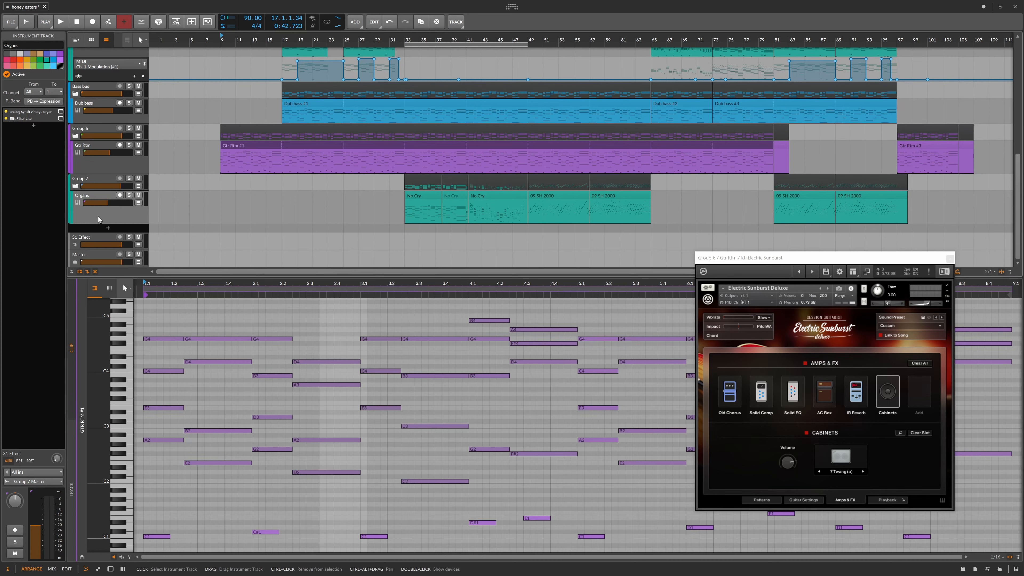
click(60, 111)
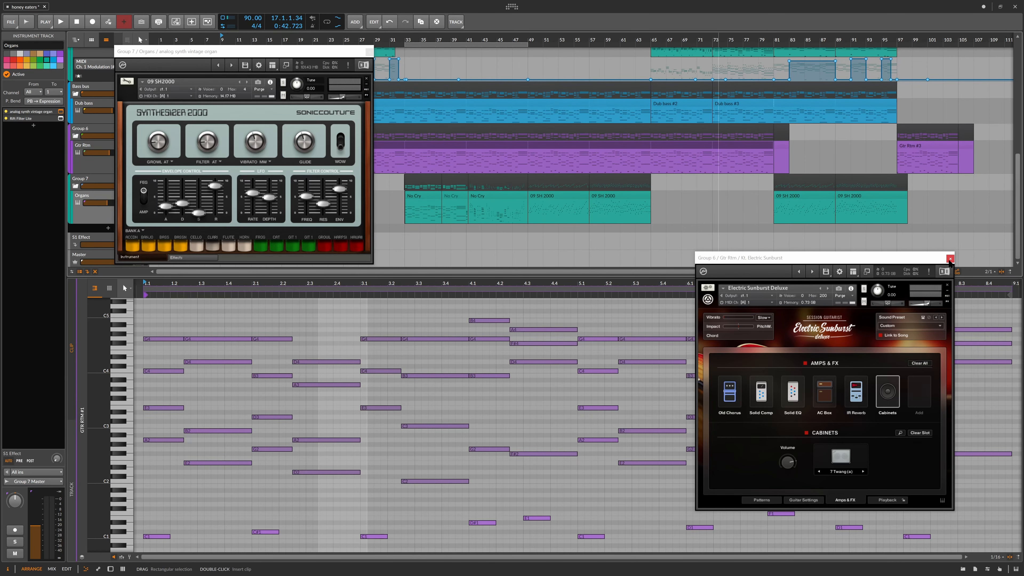
click(950, 258)
drag(215, 52, 798, 305)
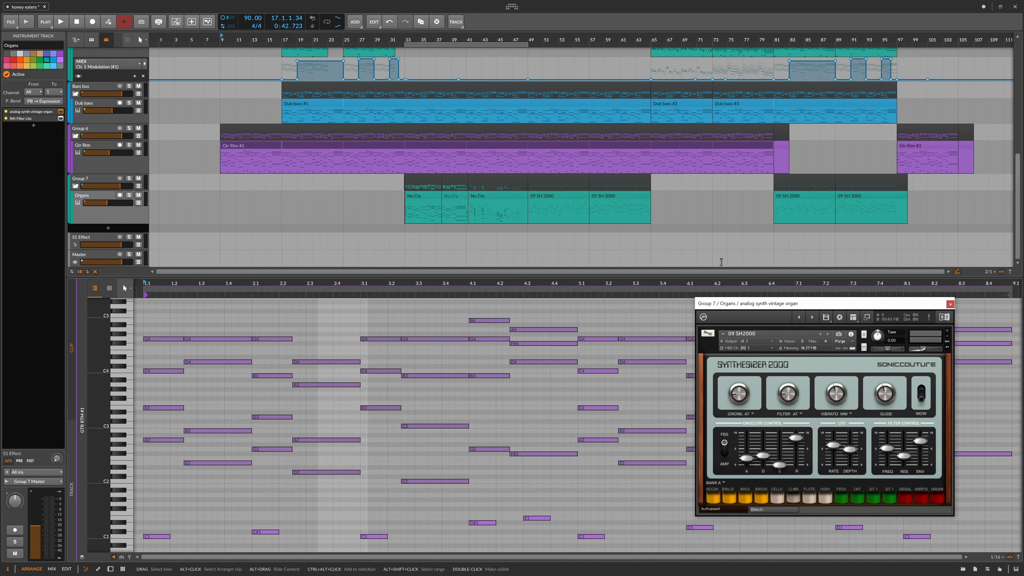
click(813, 317)
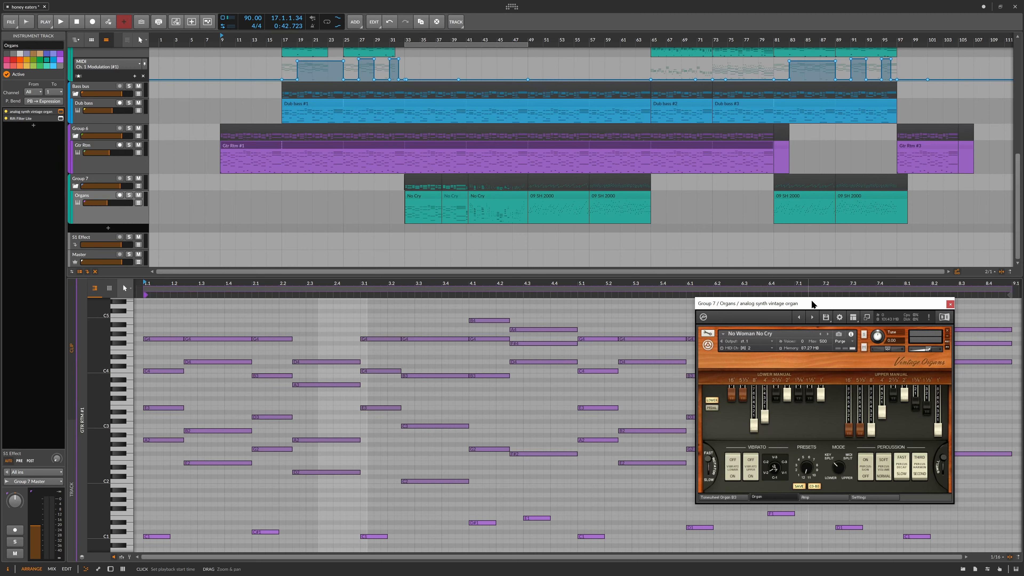
drag(812, 305, 858, 253)
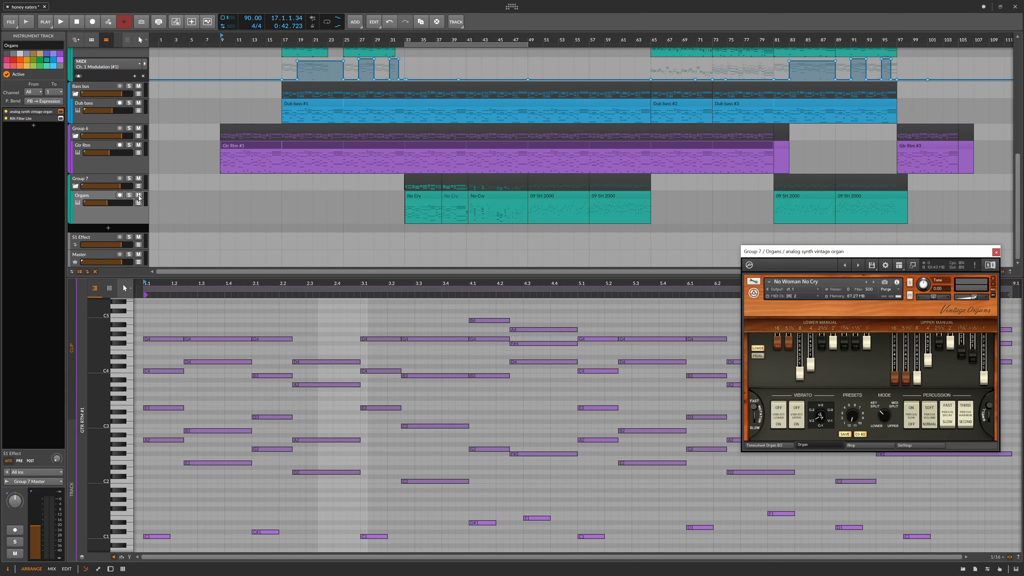
- Solo the Organs track and audition its first No Cry clip from bar 33, making the note editor area slightly taller
click(129, 196)
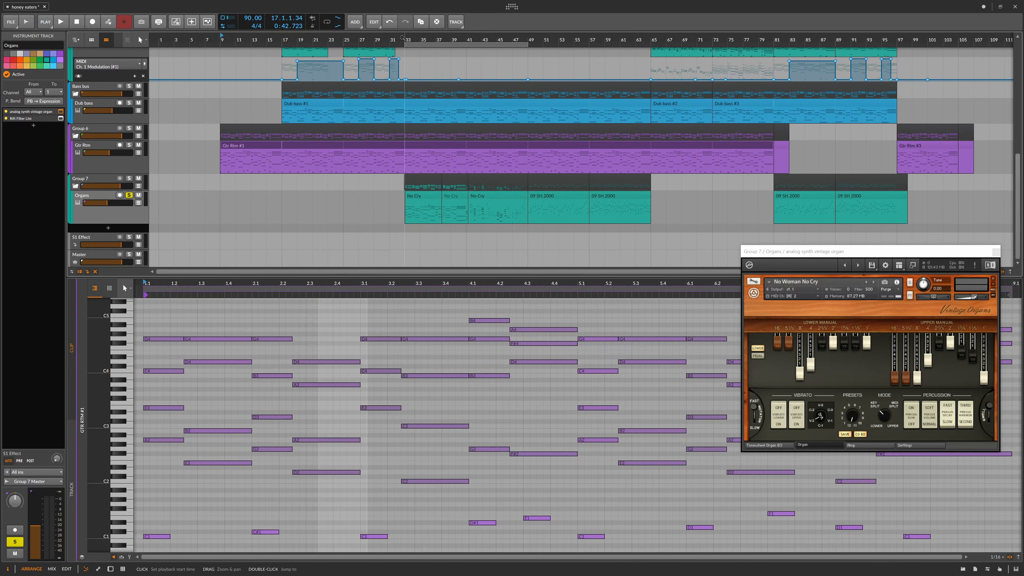
key(space)
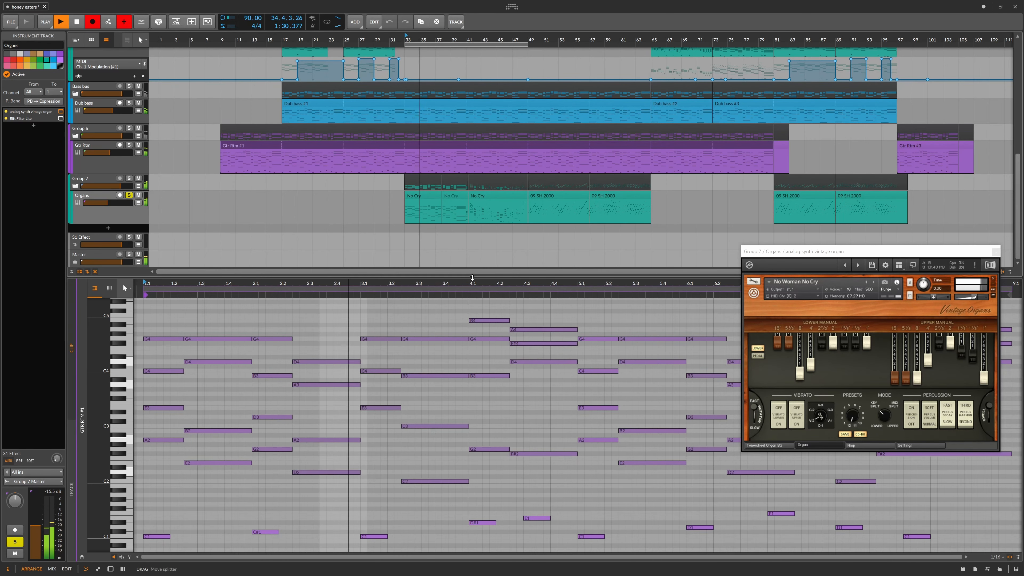
drag(472, 278, 472, 247)
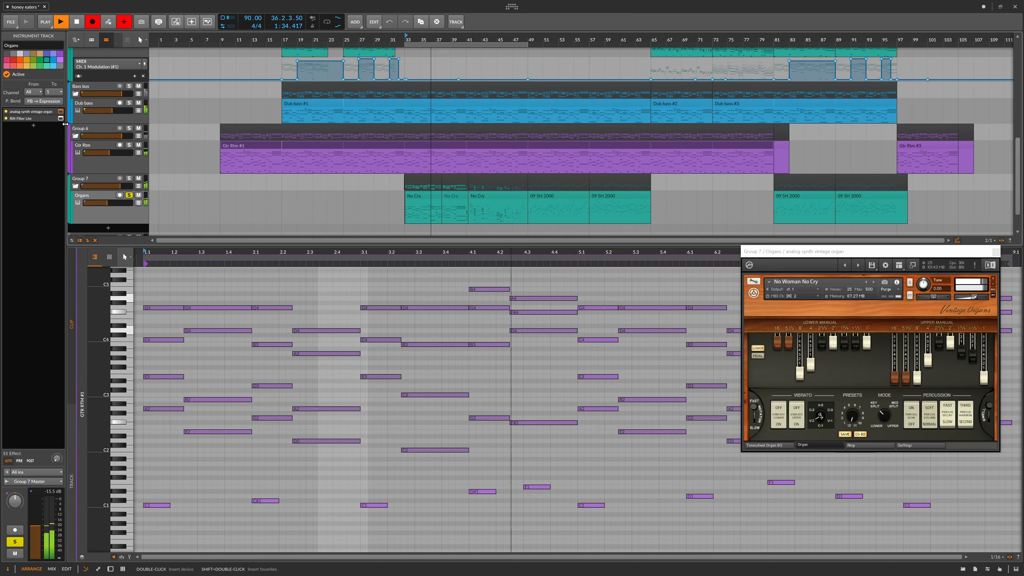
key(space)
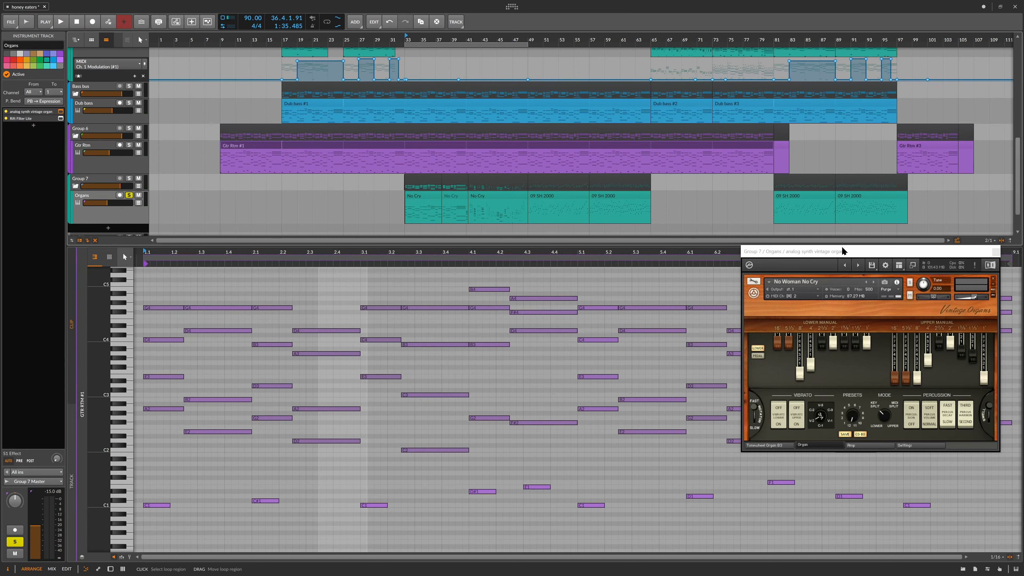
- Open the Rift Filter Lite effect of the Organs track and show the track's device chain, keeping both plug-in windows clear of each other
drag(843, 254, 812, 21)
click(60, 118)
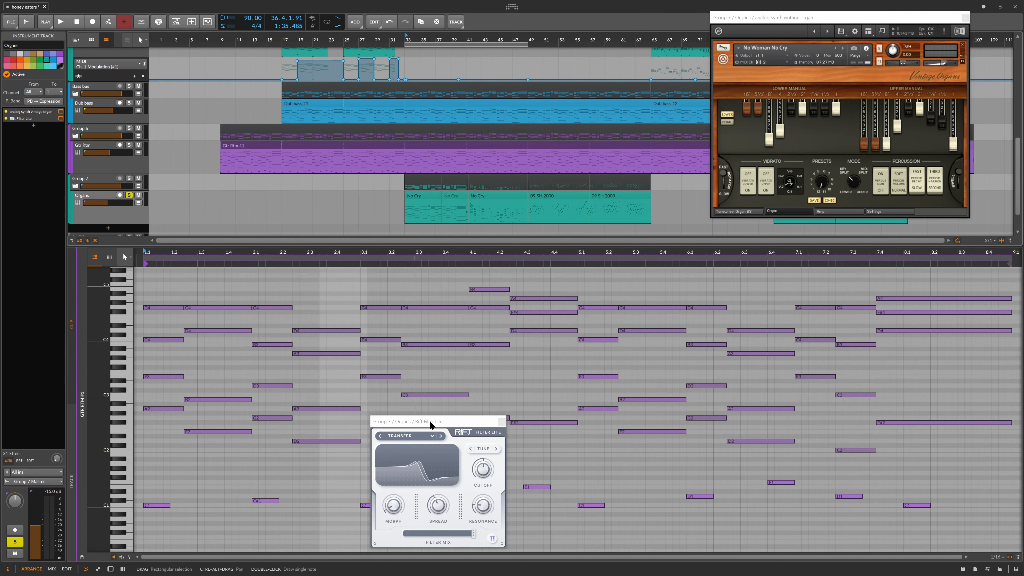
drag(432, 421, 740, 308)
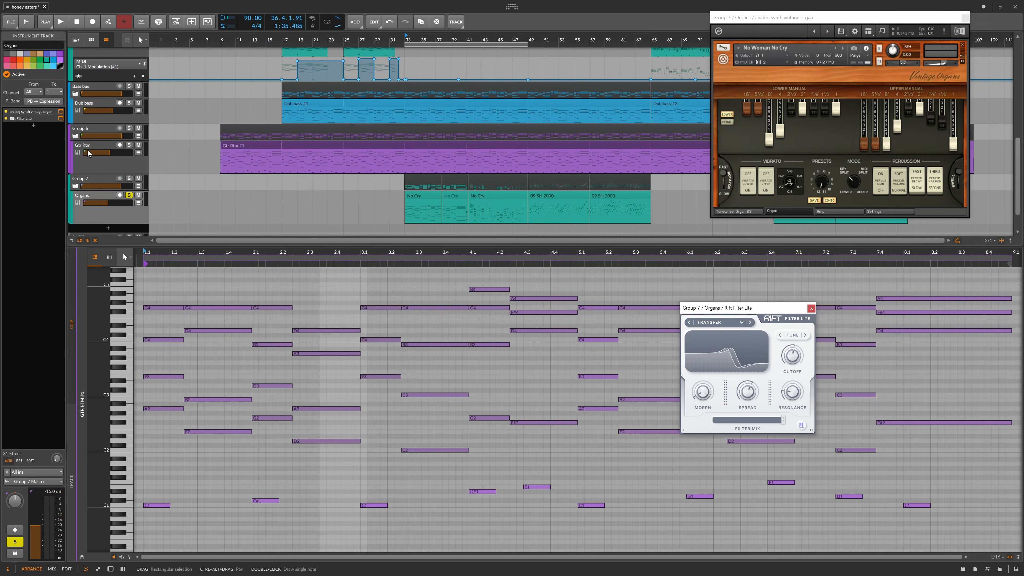
double_click(43, 119)
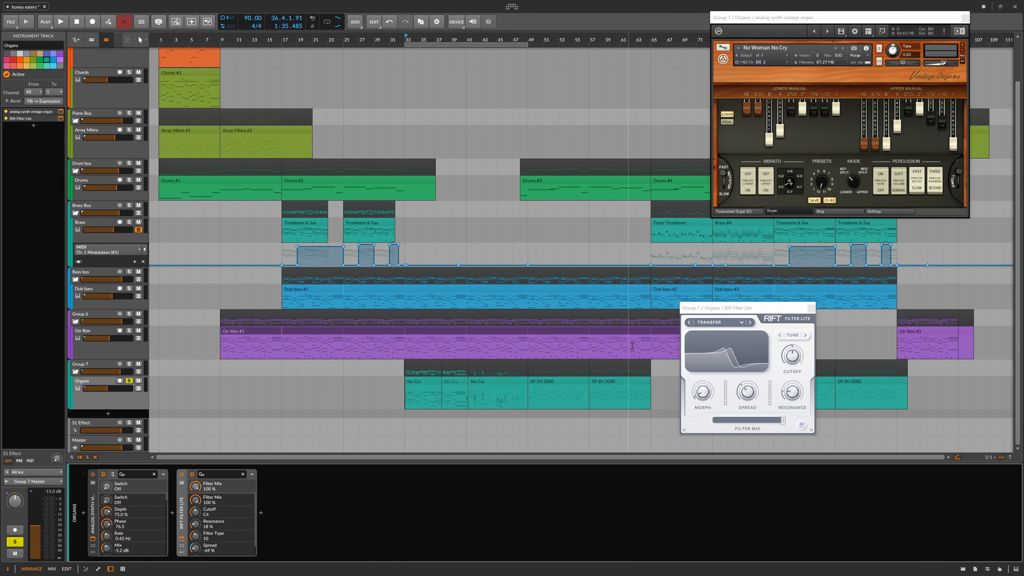
drag(745, 308, 924, 262)
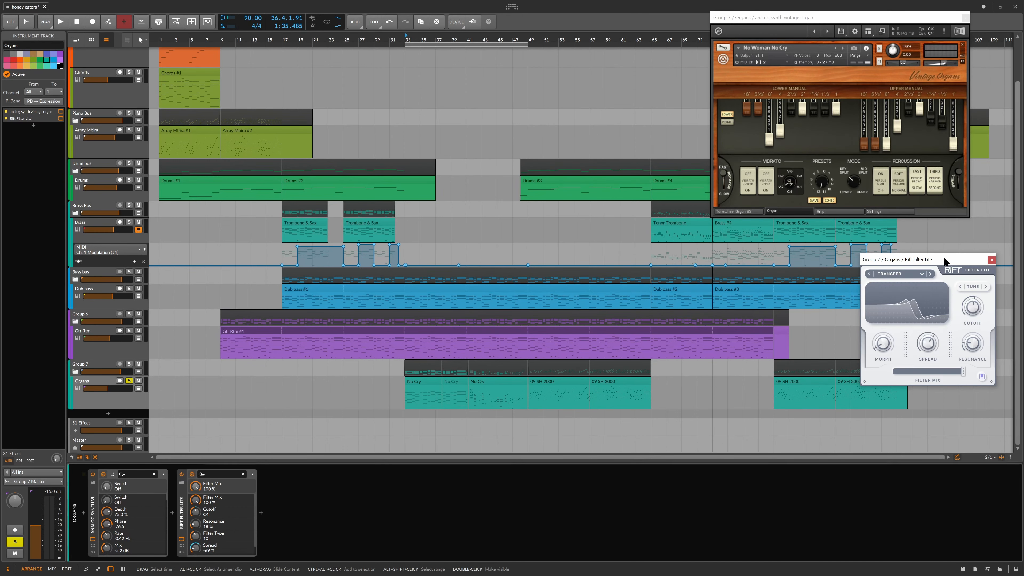
drag(944, 257, 946, 257)
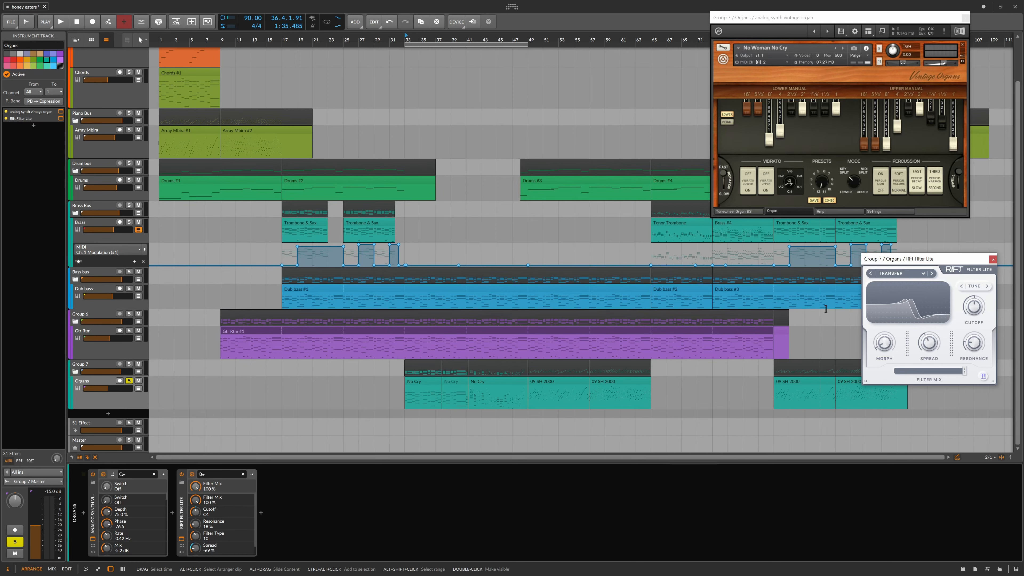
drag(904, 258, 892, 263)
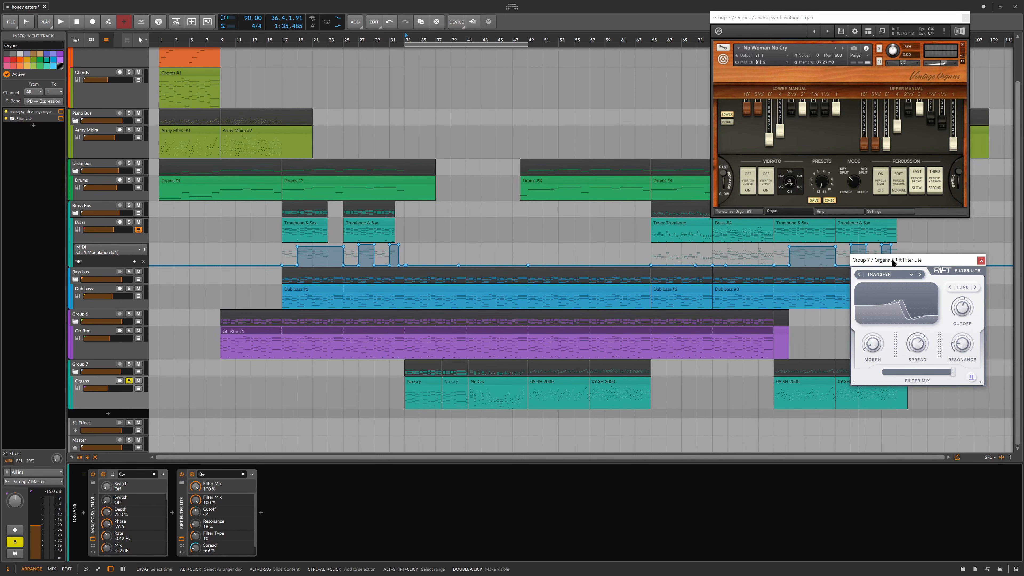
drag(894, 258, 881, 250)
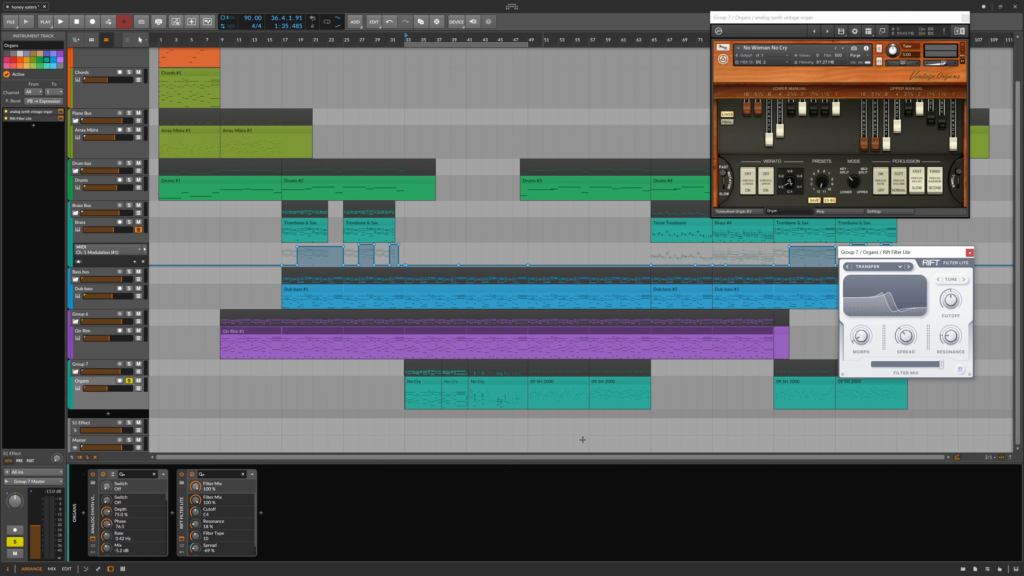
- Show the modulators of the Rift Filter Lite device and place its window beside the organ's window
click(181, 553)
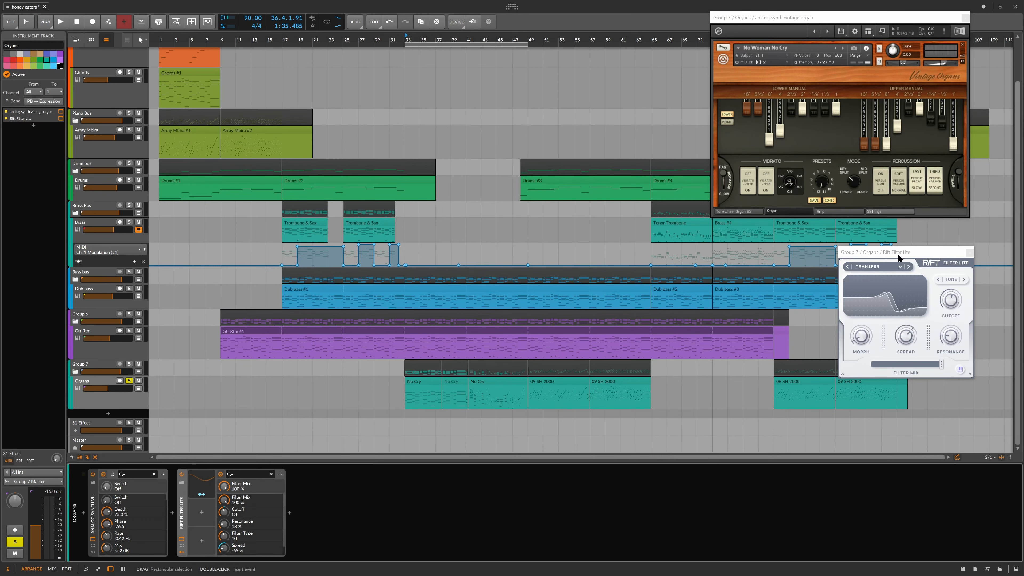
drag(898, 252, 914, 245)
drag(796, 25, 777, 29)
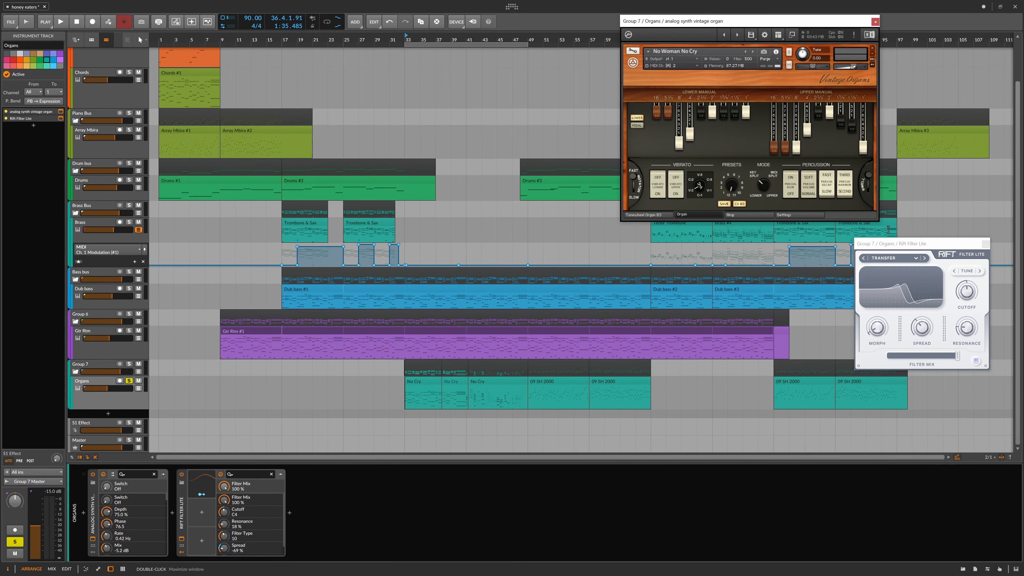
drag(904, 245, 930, 94)
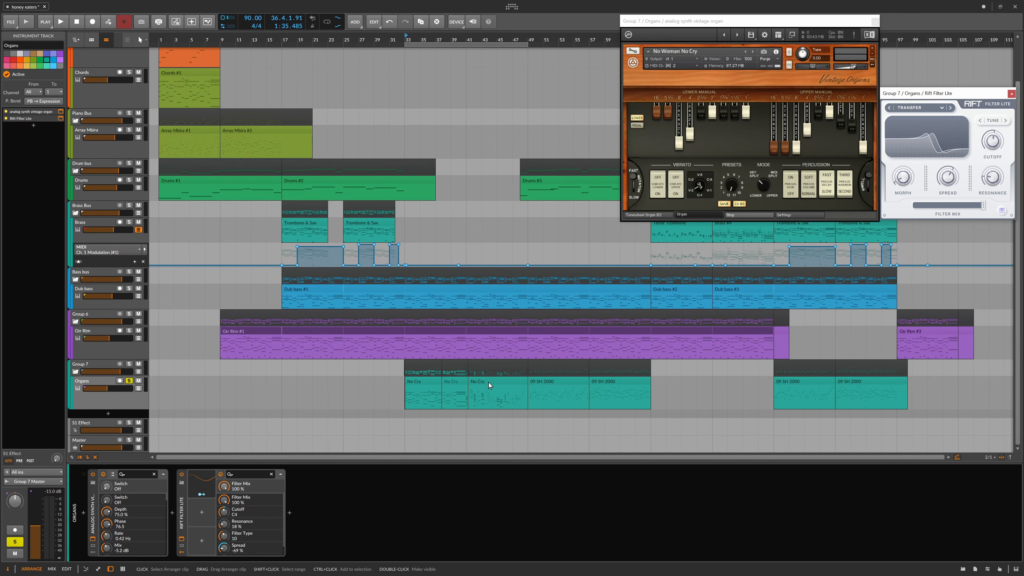
- Open the No Cry clip in the note editor and show all of the Organs track's notes from bar 33 to 65
double_click(480, 389)
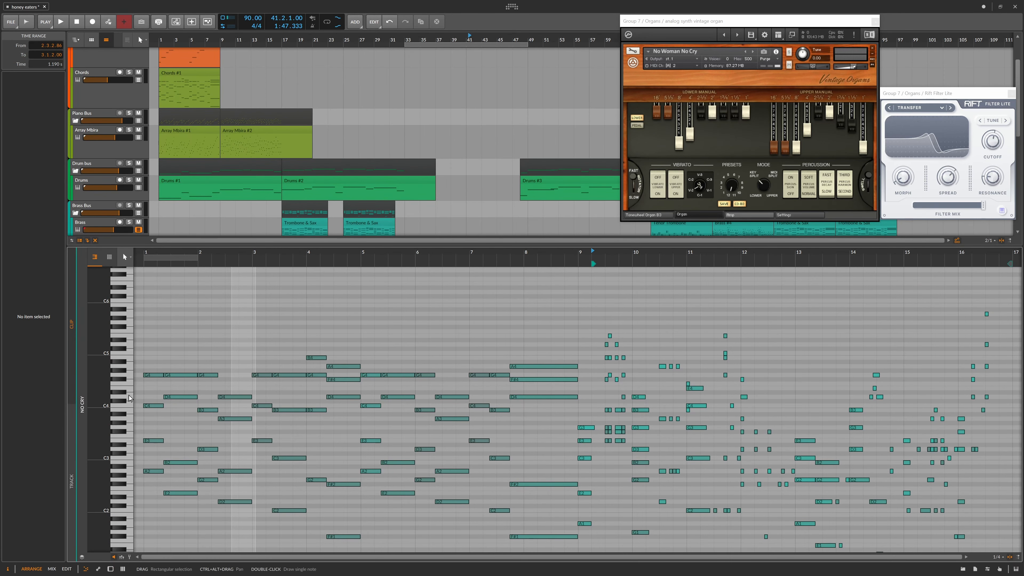
click(74, 460)
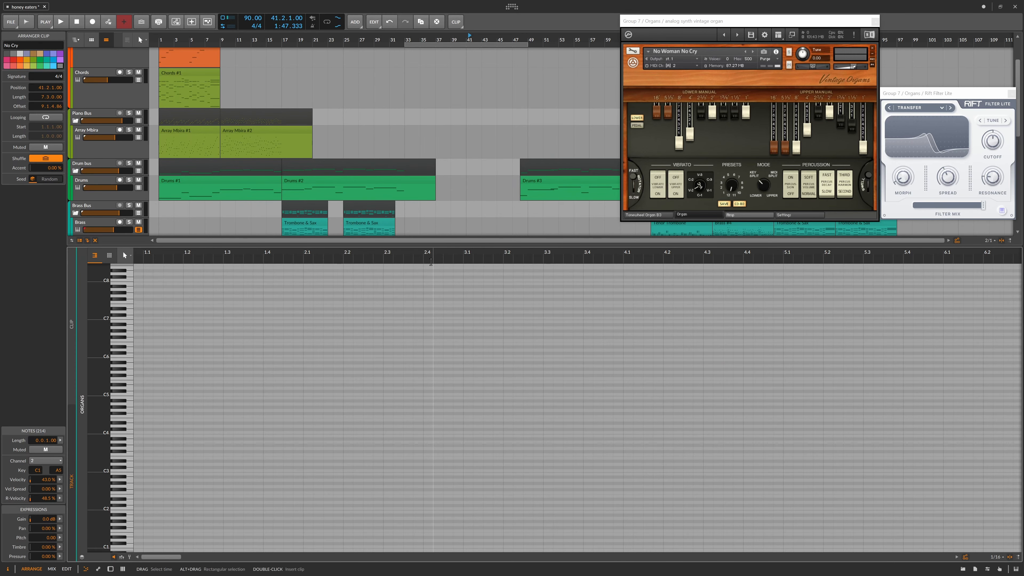
scroll(381, 168, down, 5)
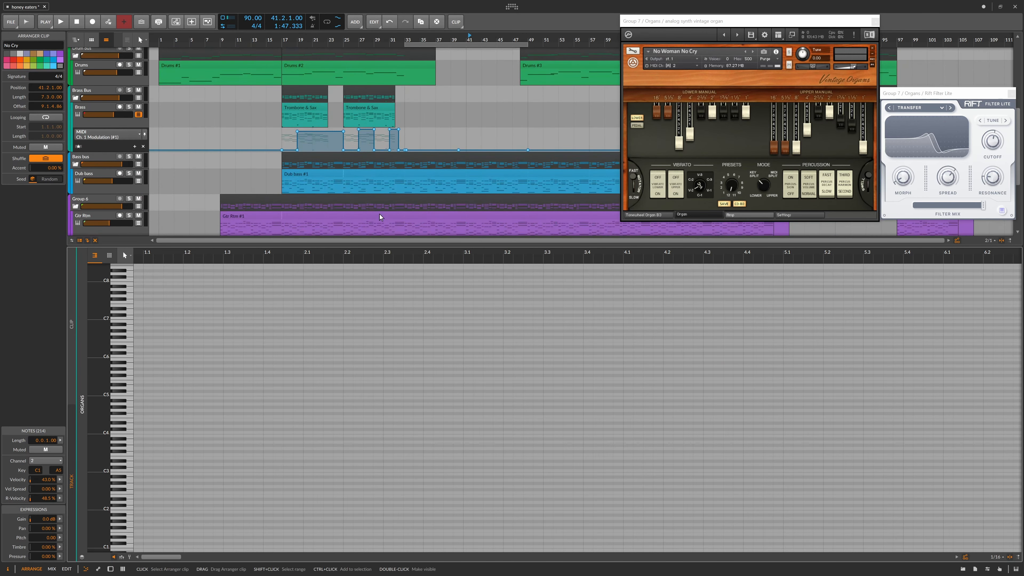
scroll(381, 168, down, 3)
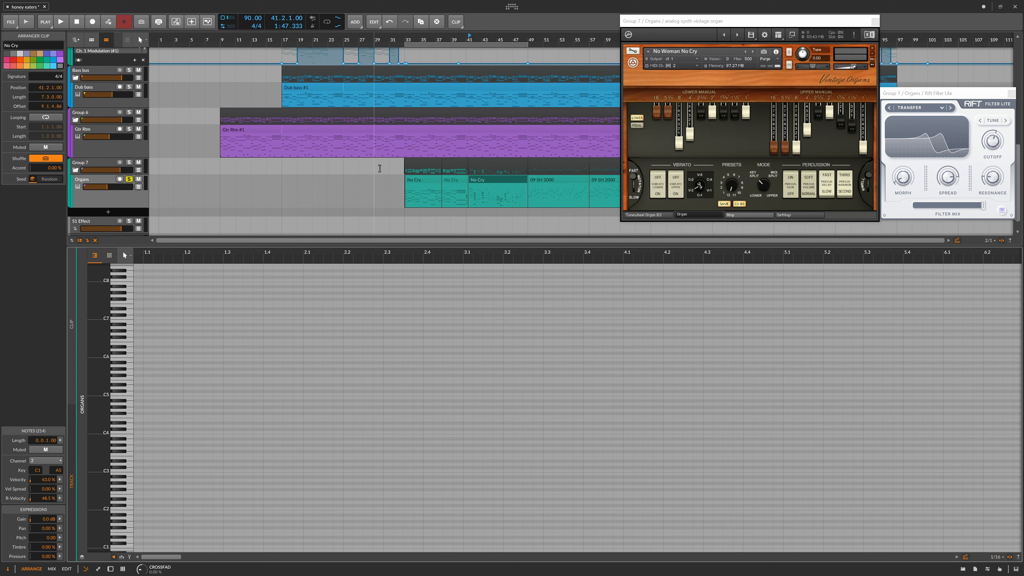
click(450, 180)
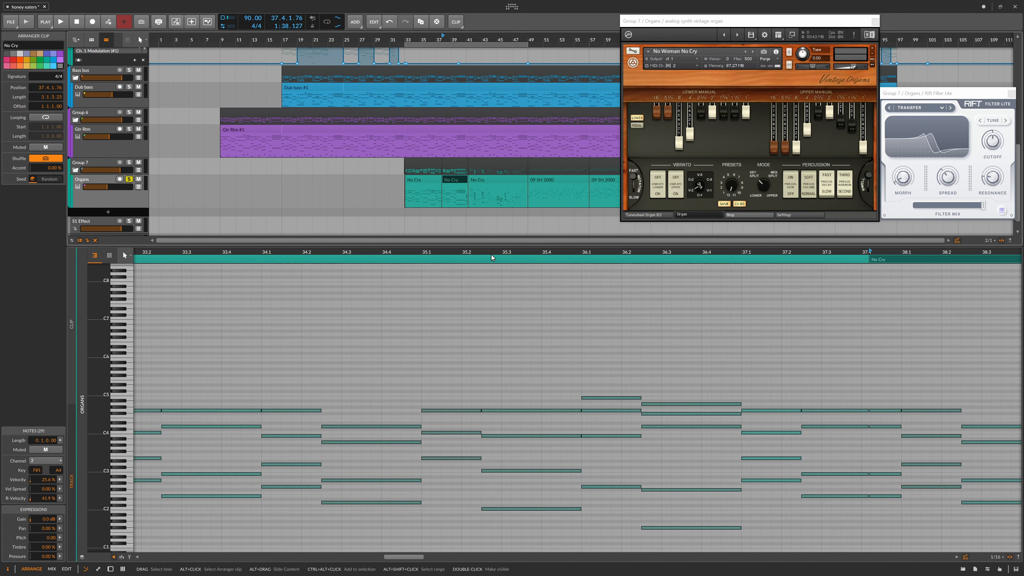
drag(501, 251, 248, 250)
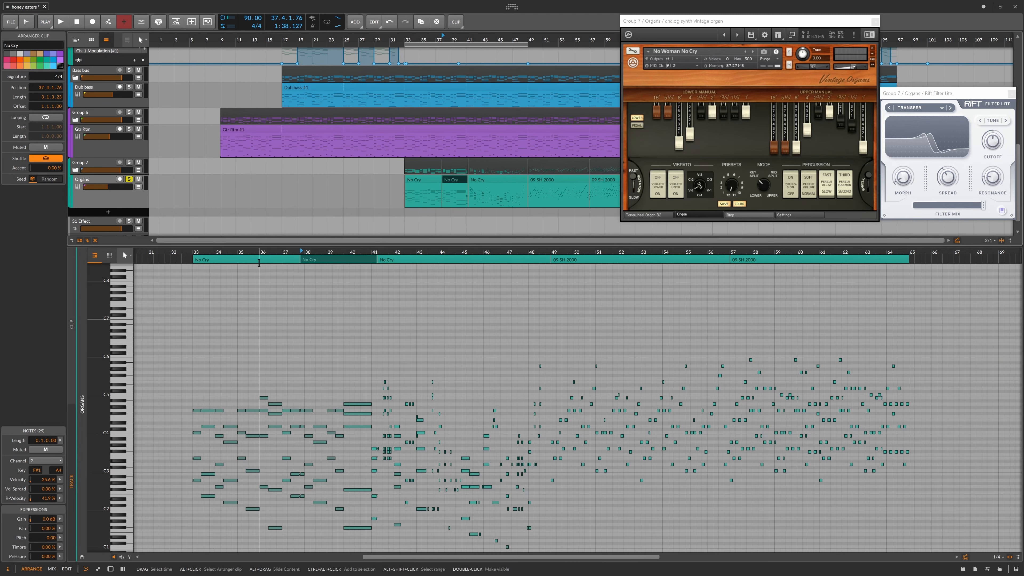
- Select the three No Cry clips in turn within the Organs track's note editor to compare their sections
click(260, 262)
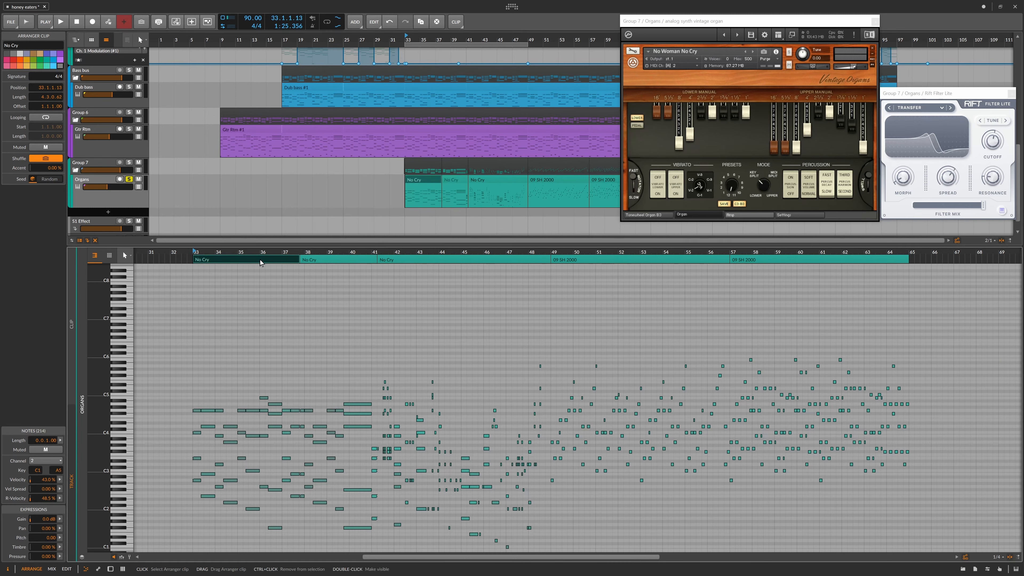
click(326, 261)
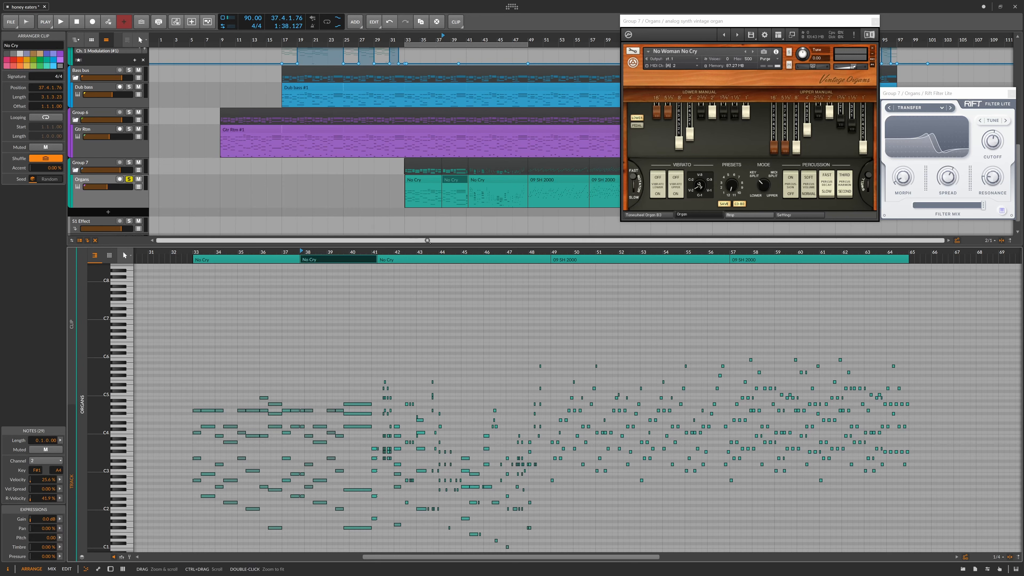
click(398, 260)
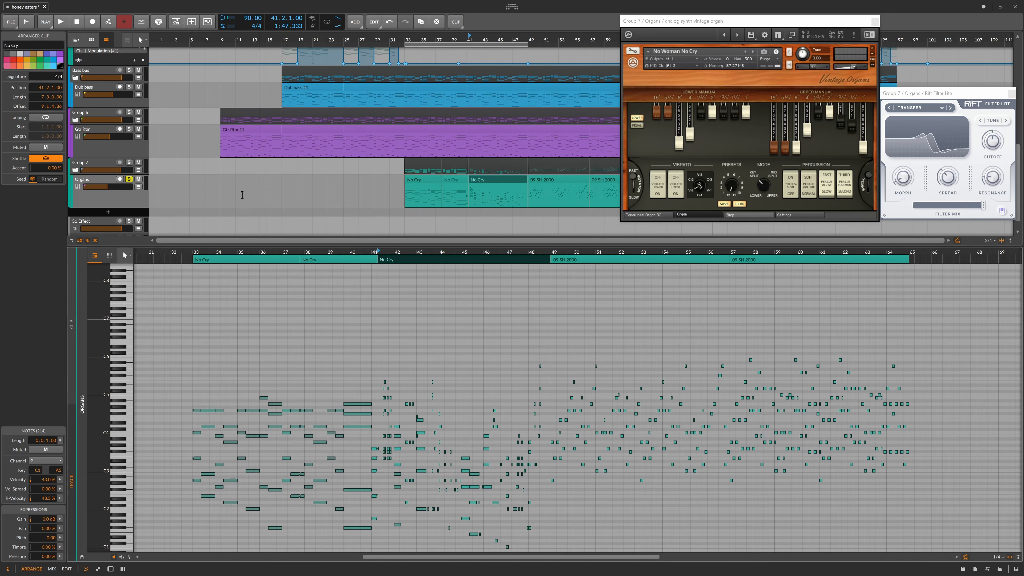
scroll(116, 205, down, 1)
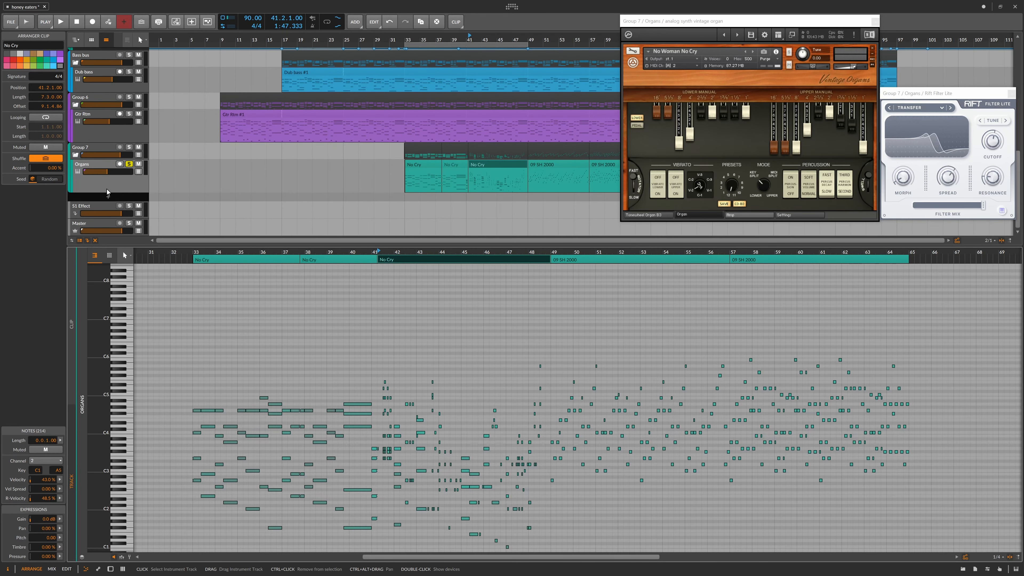
scroll(87, 151, up, 5)
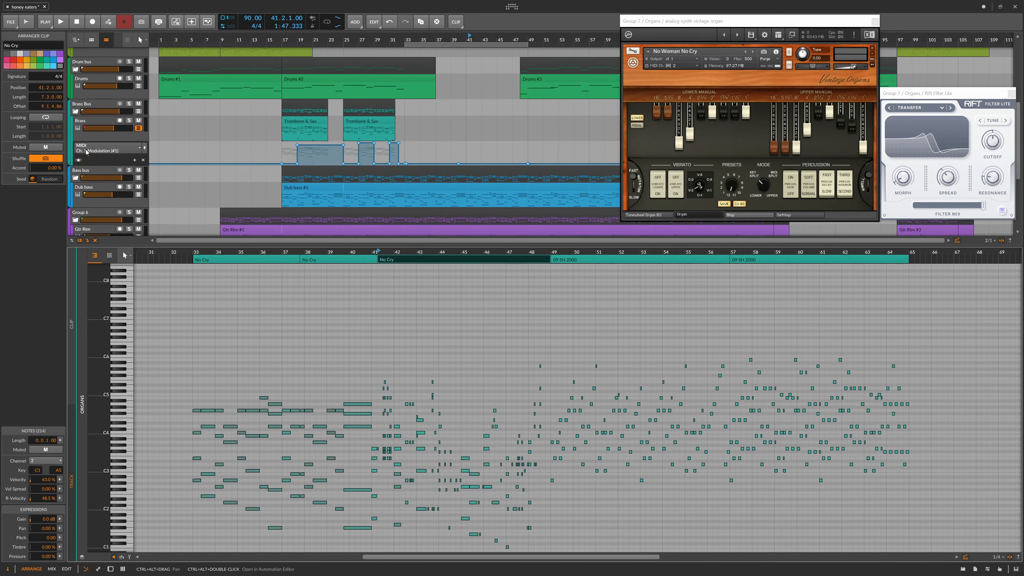
scroll(98, 123, down, 5)
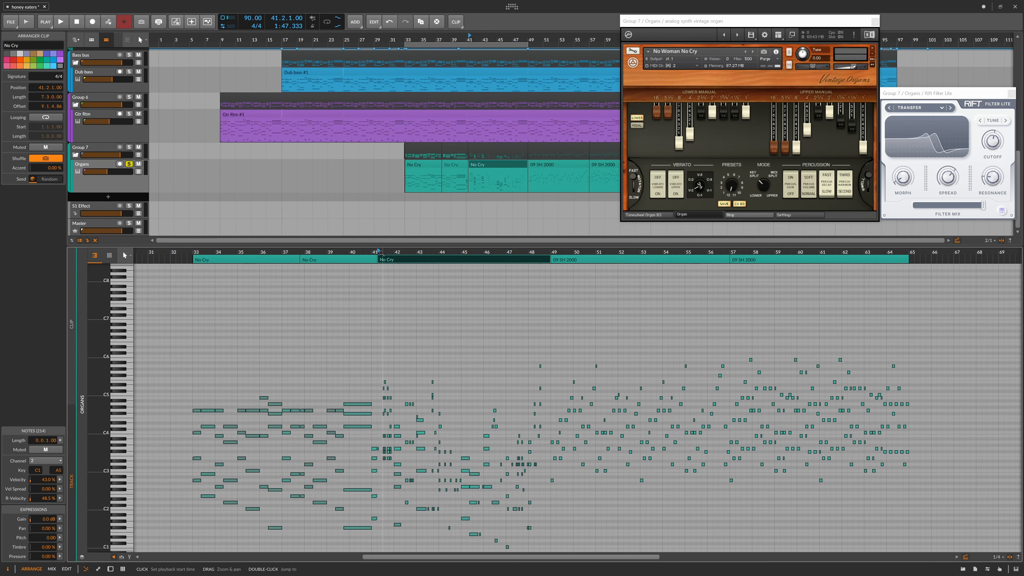
- Audition the soloed Organs track from bar 41 through the third No Cry clip
key(F9)
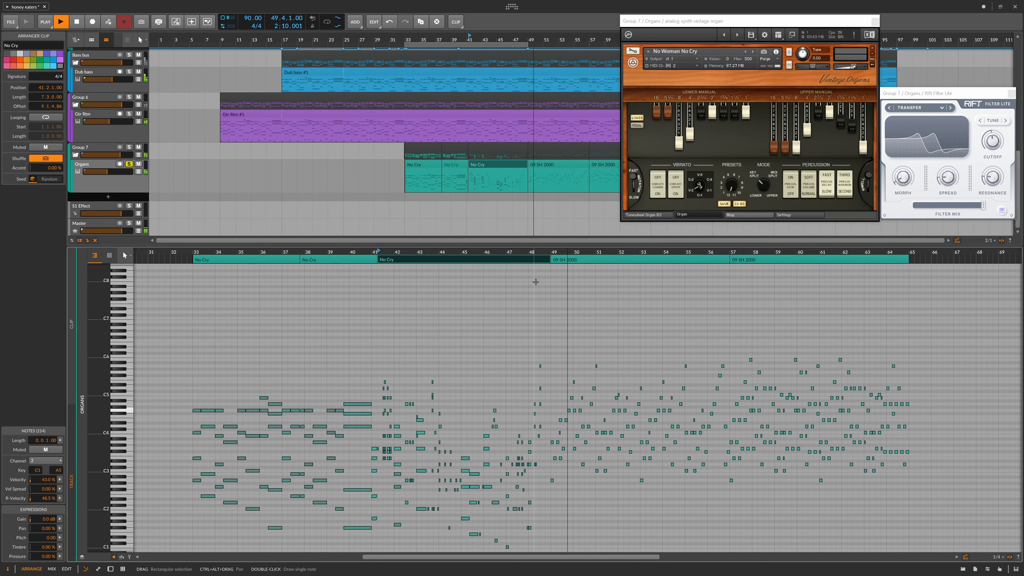
key(space)
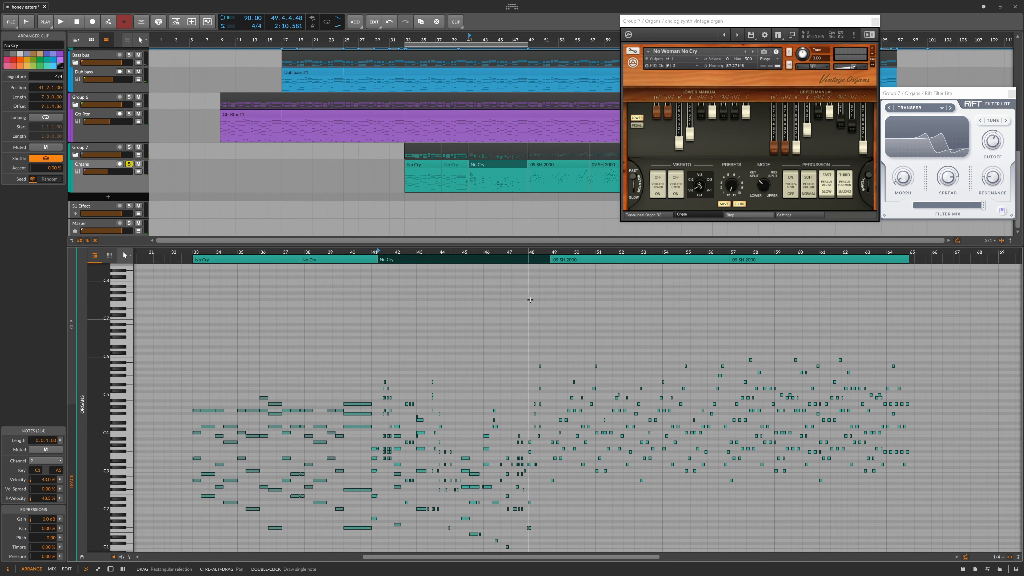
- Select the 09 SH 2000 clip at bar 49 and bring up the organ device's 09 SH2000 instrument
click(588, 260)
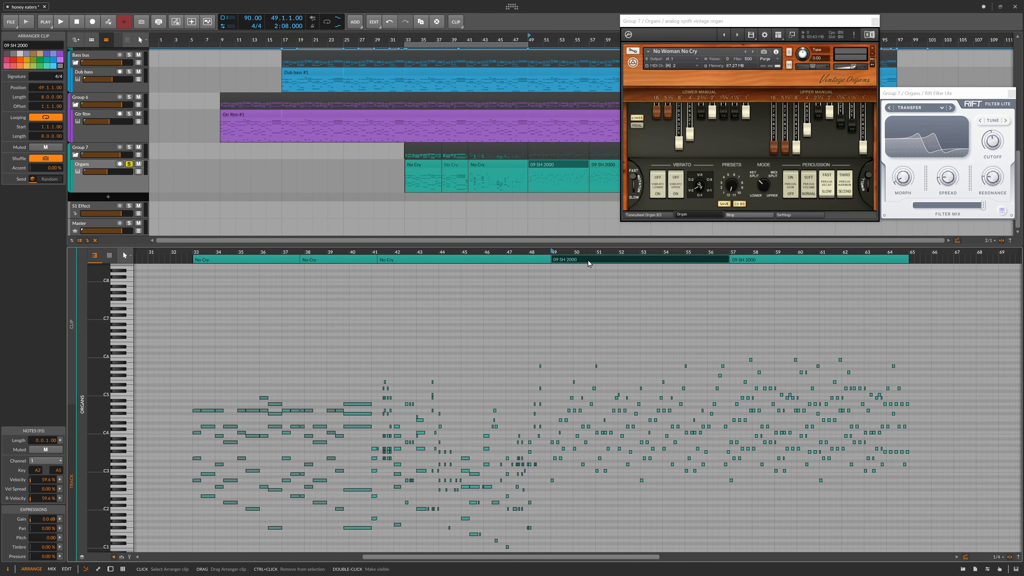
click(724, 36)
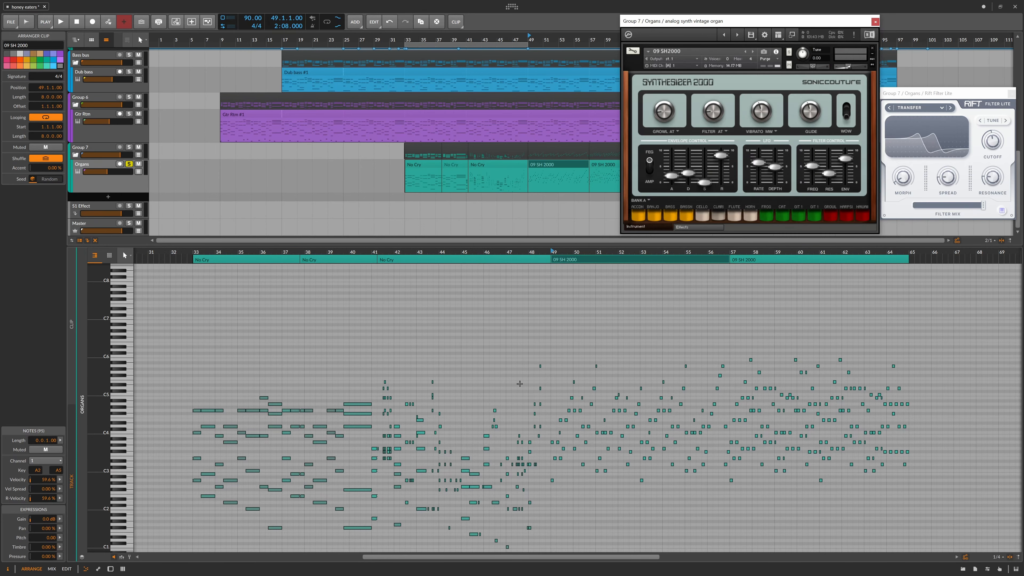
drag(604, 249, 448, 267)
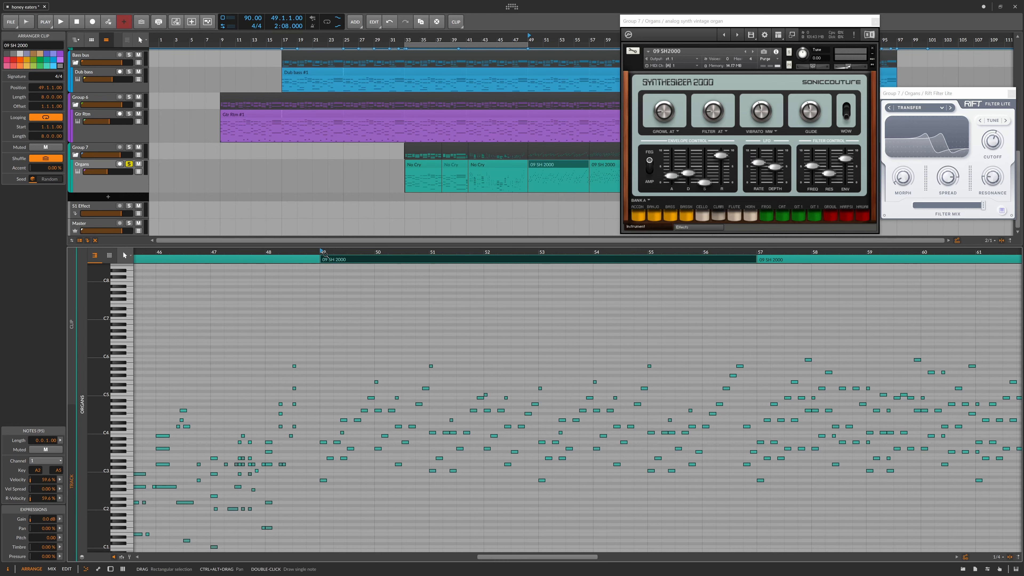
- Play the 09 SH 2000 clip from bar 49 while raising the Glide amount of Synthesizer 2000
key(space)
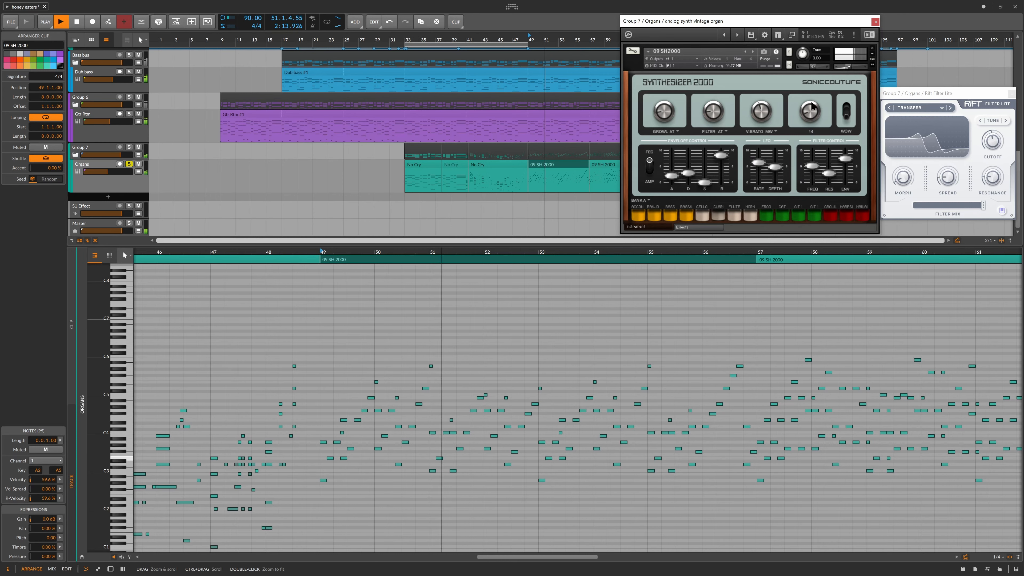
drag(811, 114, 809, 91)
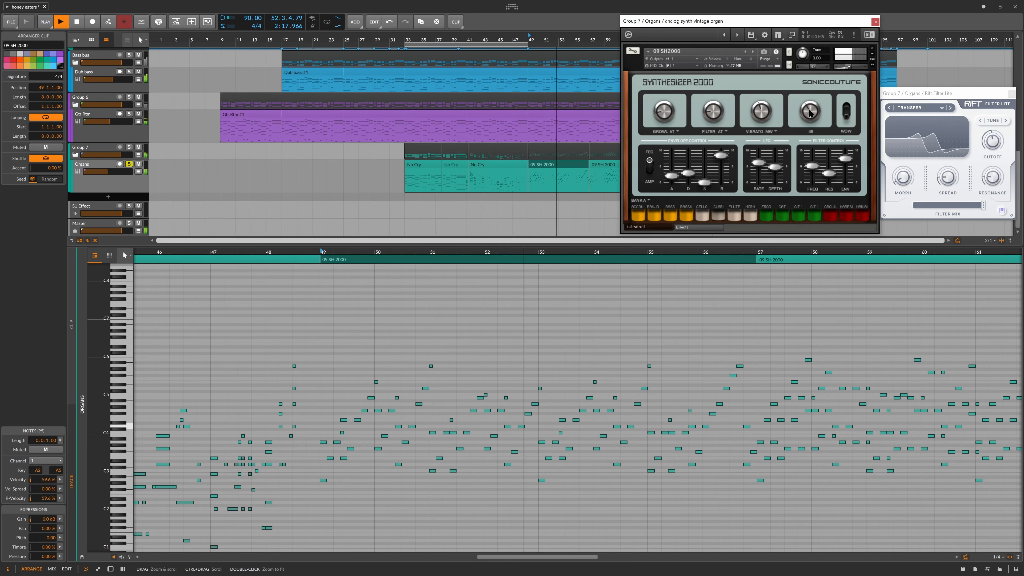
key(space)
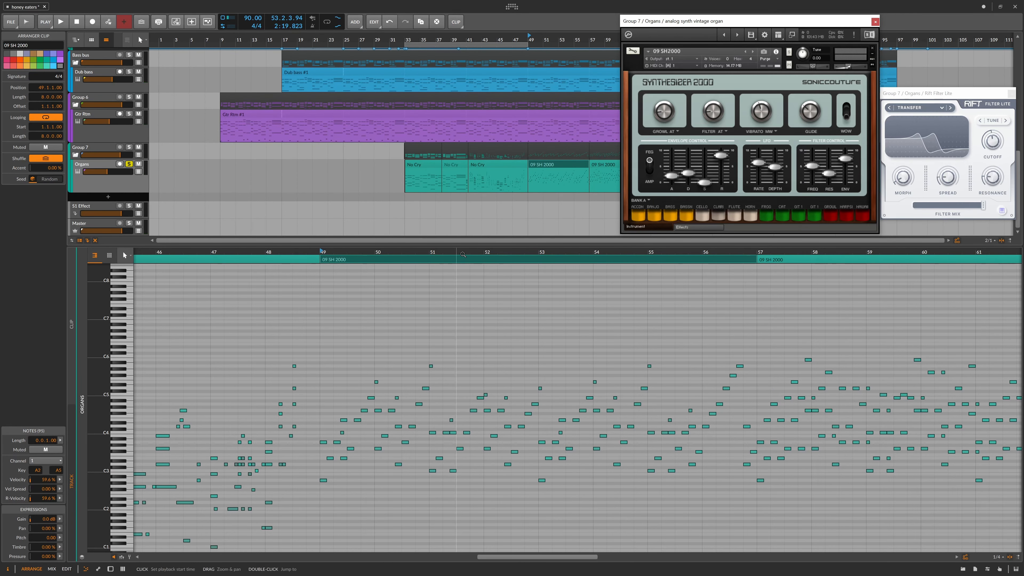
- Close the organ instrument and Rift Filter Lite windows of the Organs track
drag(466, 252, 486, 243)
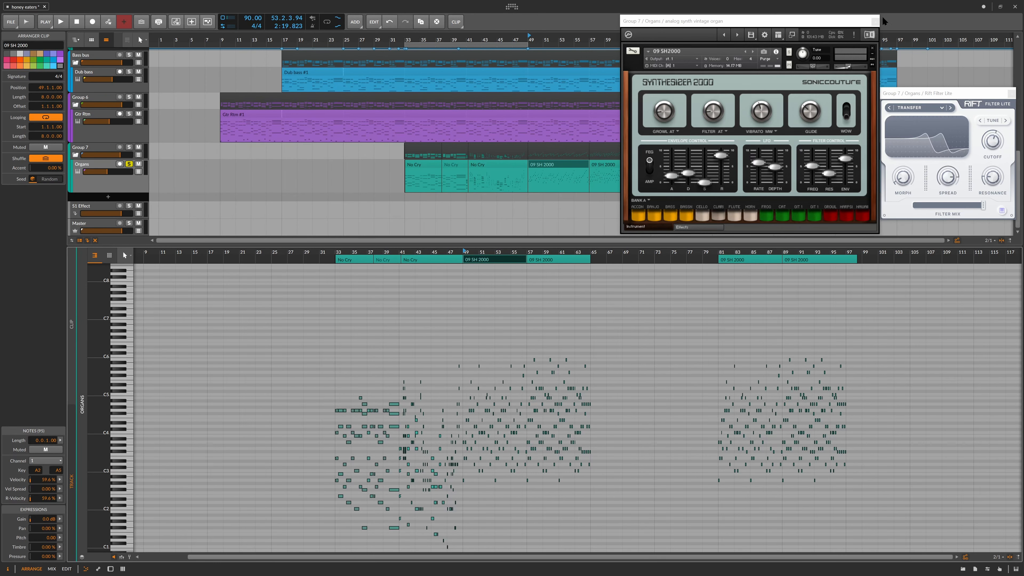
click(875, 22)
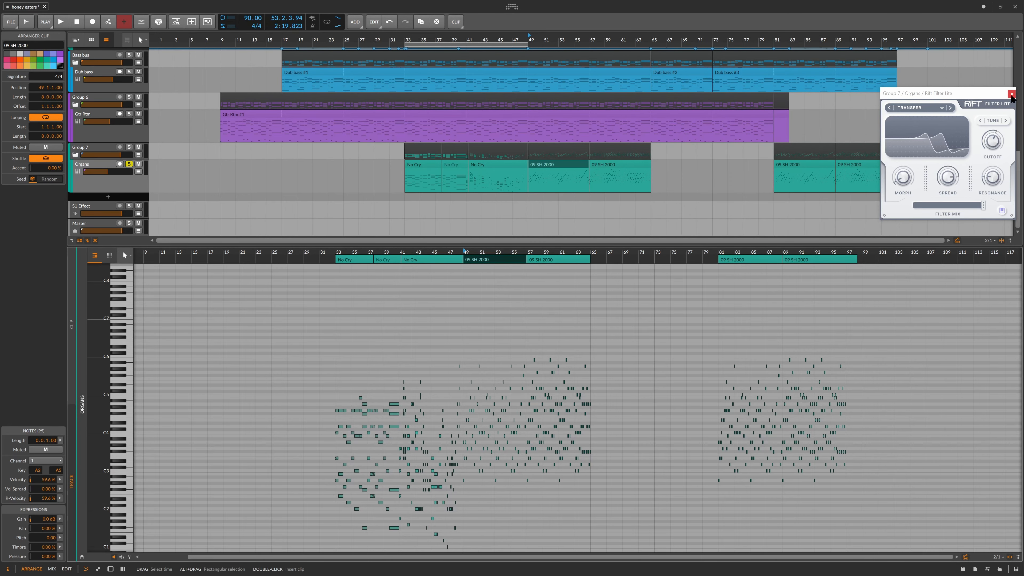
click(1011, 93)
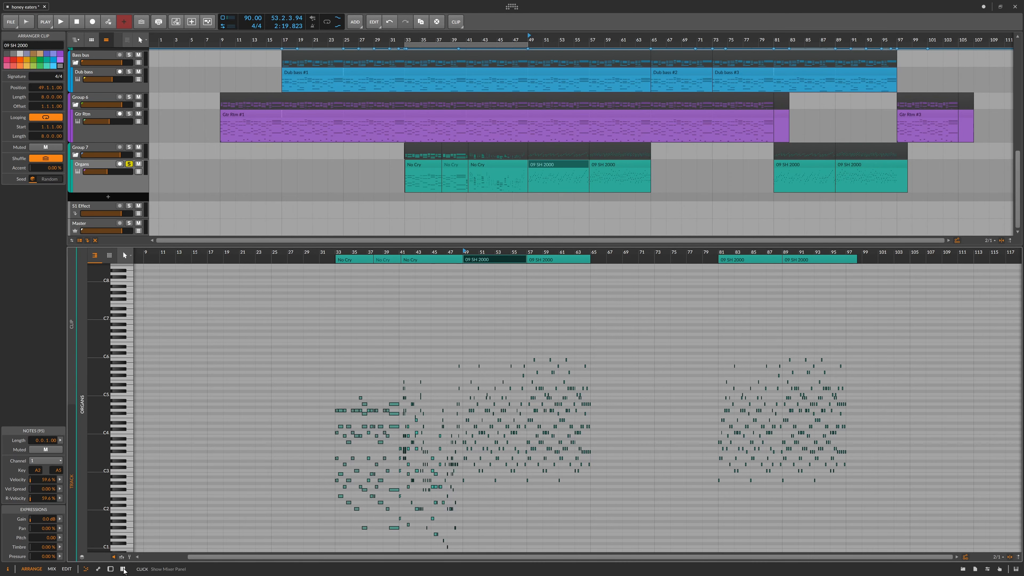
- Find the Drums track's Scheps Omni Channel in the mixer, open its plug-in window and place it over the middle of the arrangement
click(123, 569)
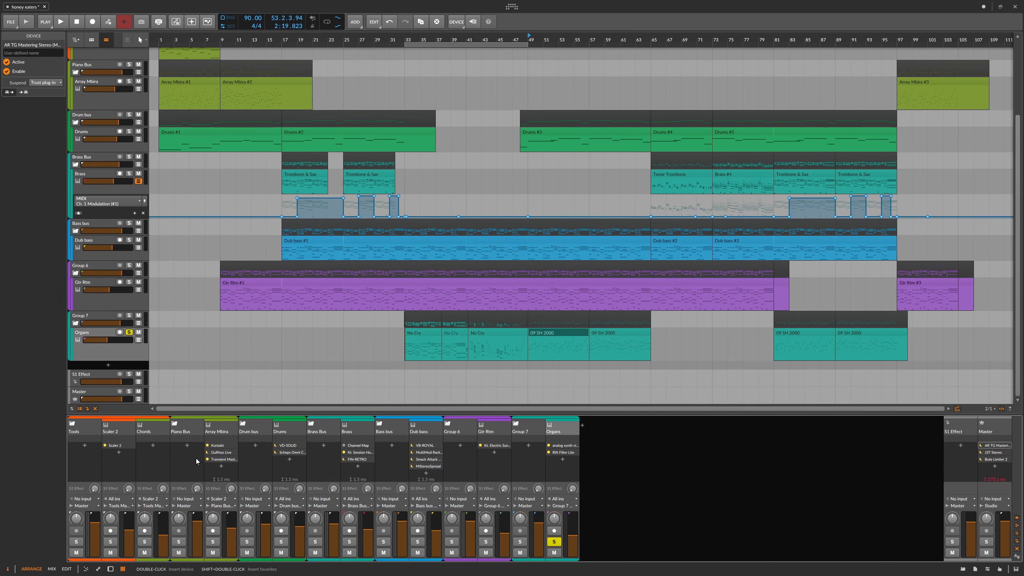
click(289, 454)
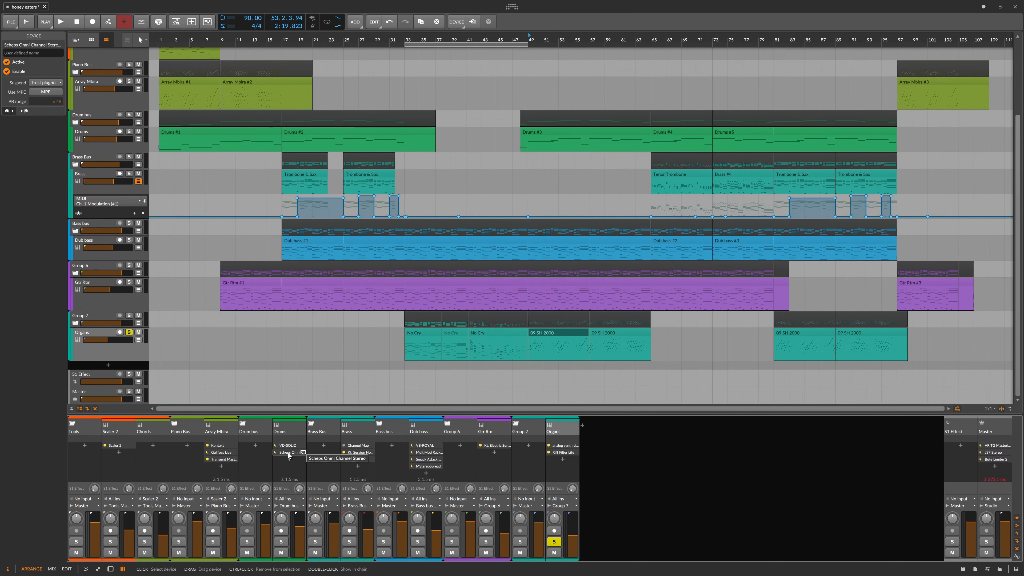
double_click(289, 454)
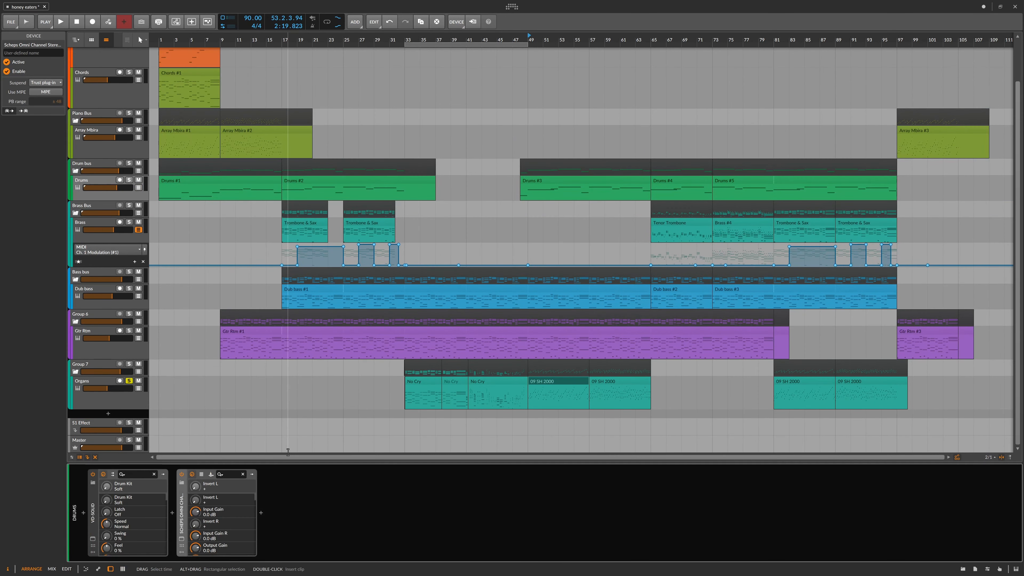
click(181, 539)
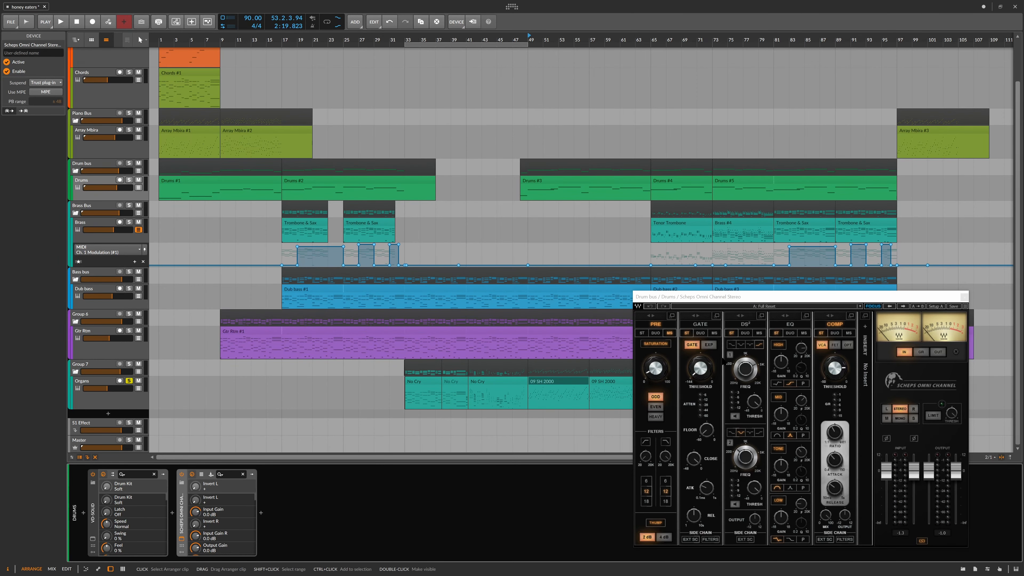
drag(760, 297, 757, 294)
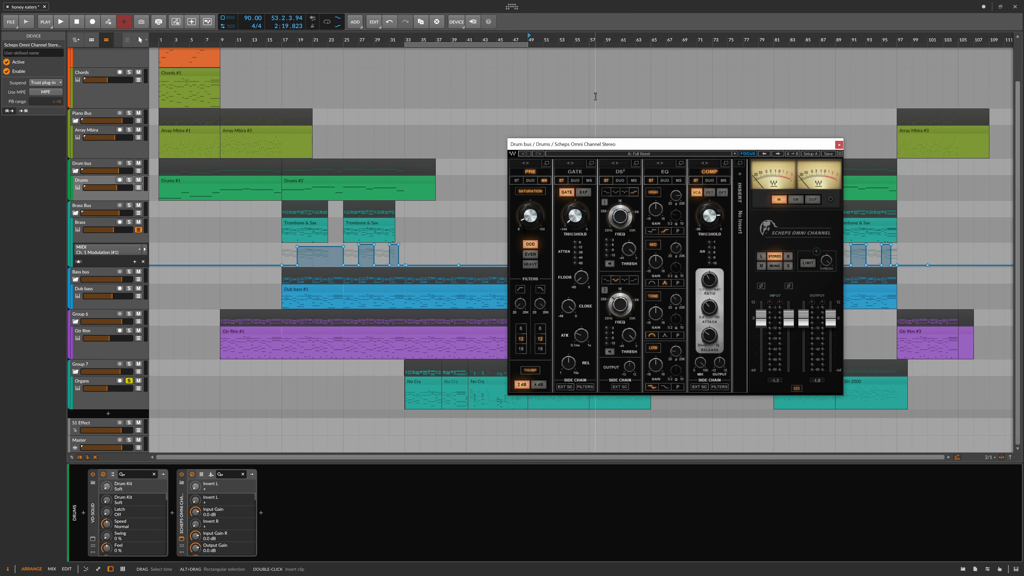
drag(631, 146, 581, 152)
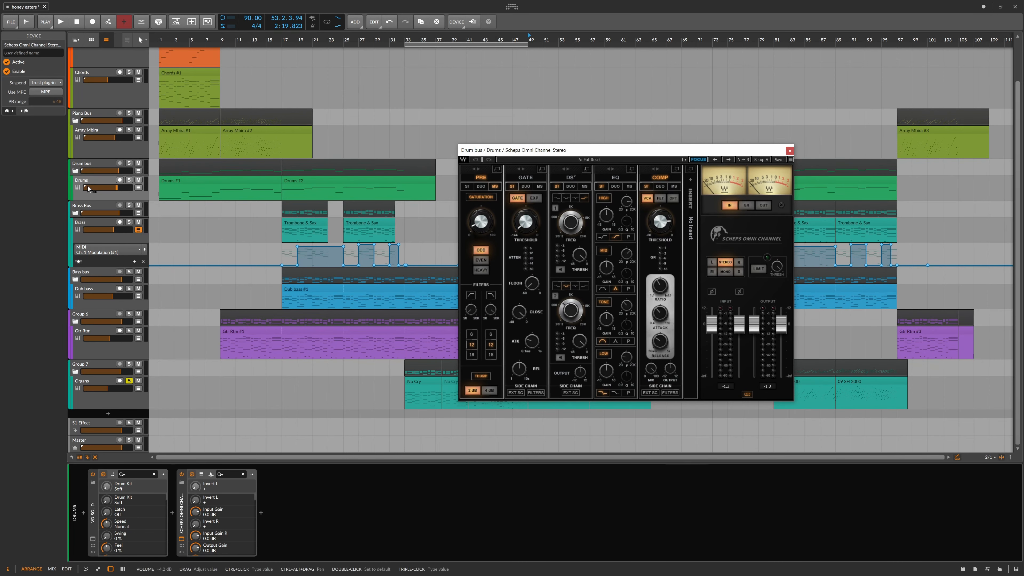
- Play from bar 17 with the Drums track soloed instead of Organs, and show the Drums device chain
click(85, 166)
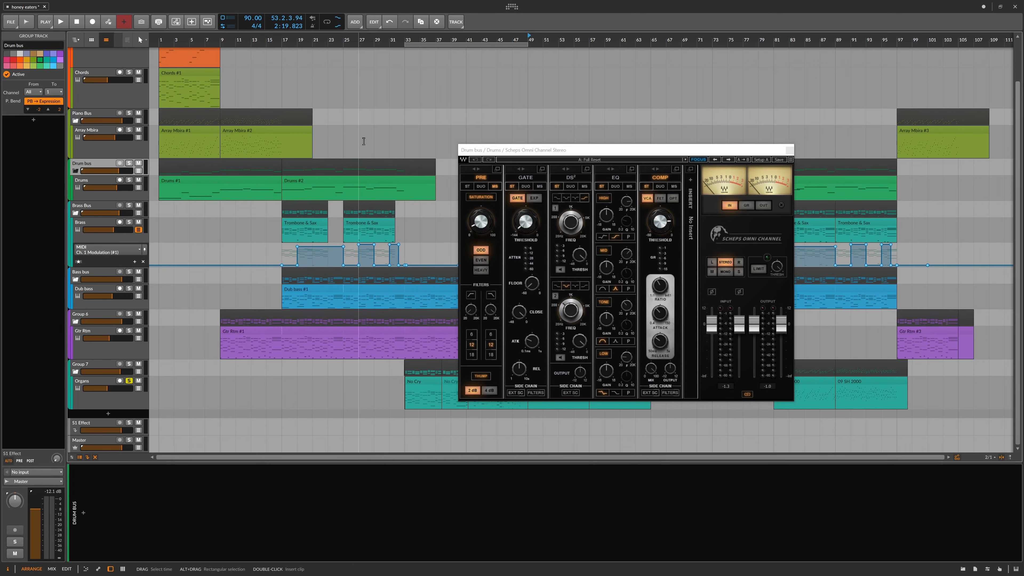
key(space)
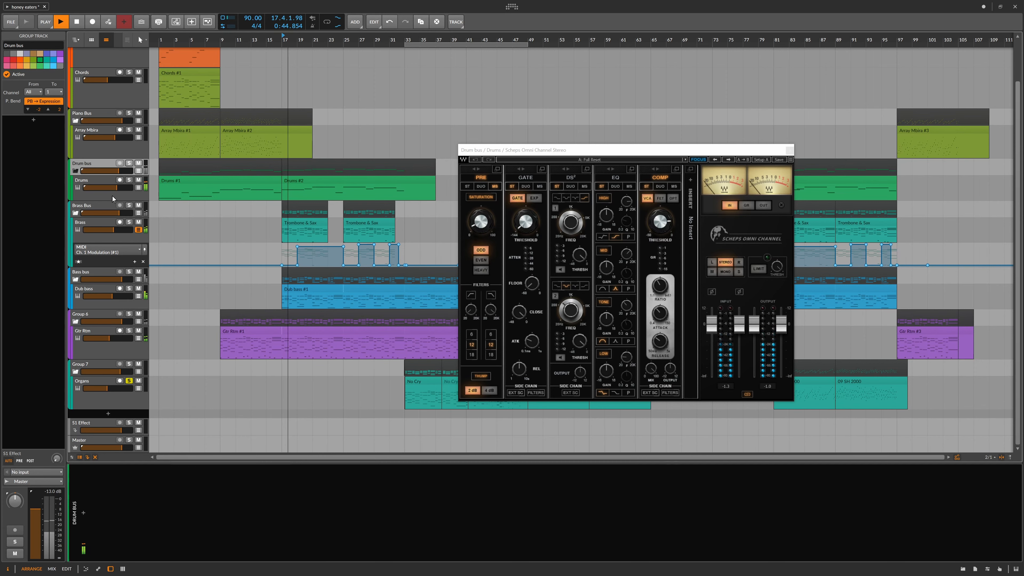
click(128, 181)
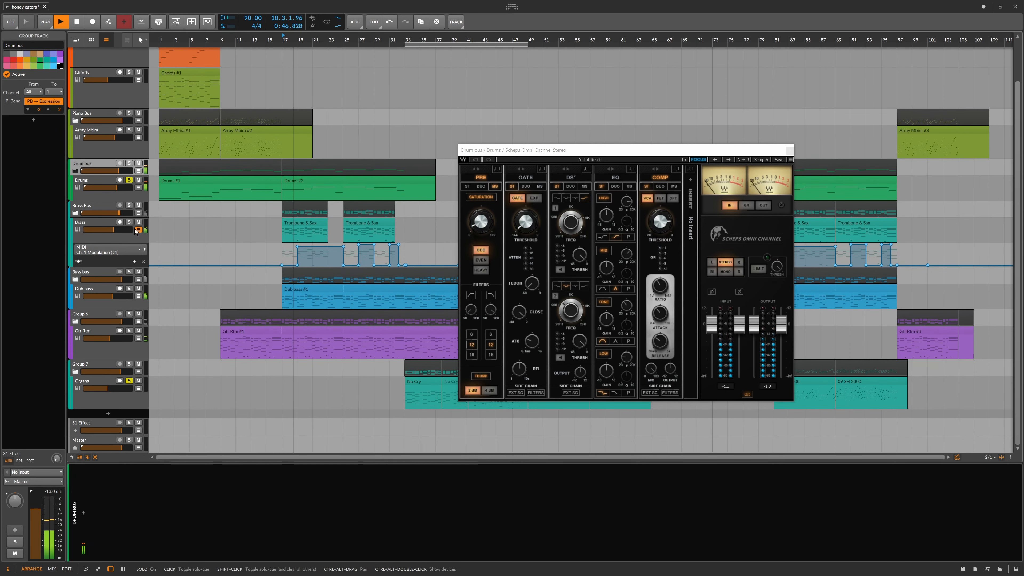
click(128, 382)
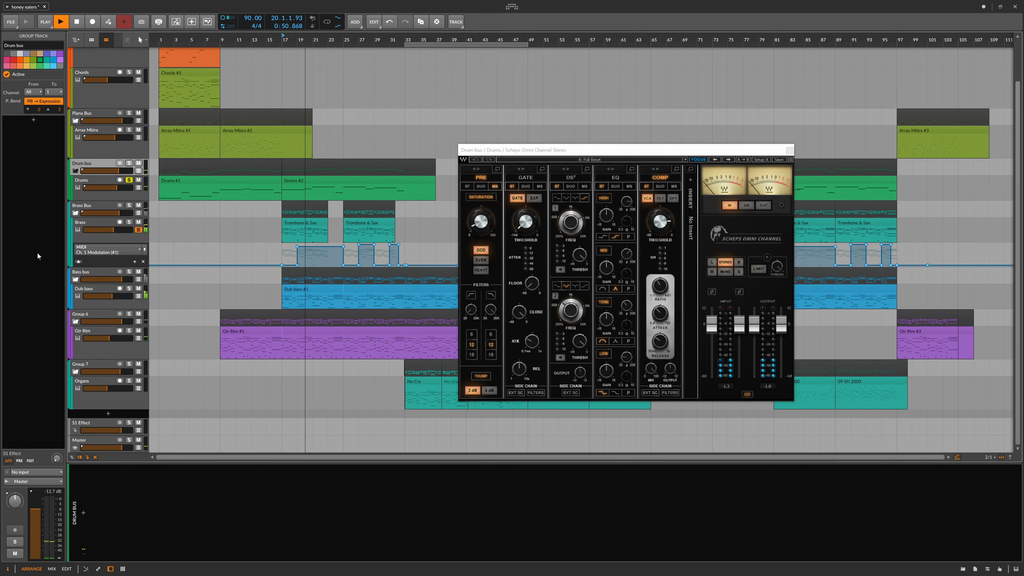
click(122, 195)
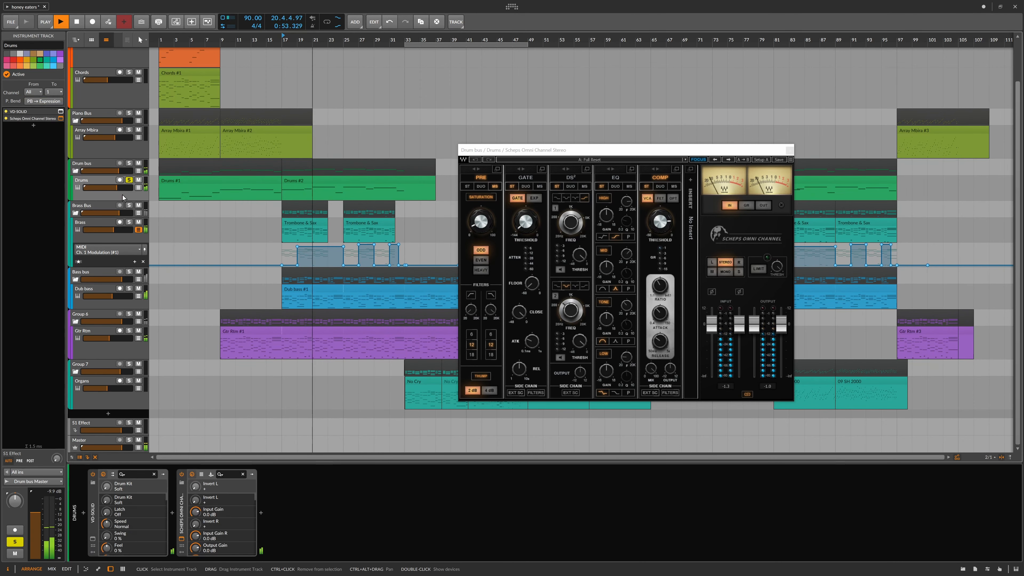
- Switch Scheps Omni Channel off and on again during playback to compare the drum sound with and without it
click(181, 475)
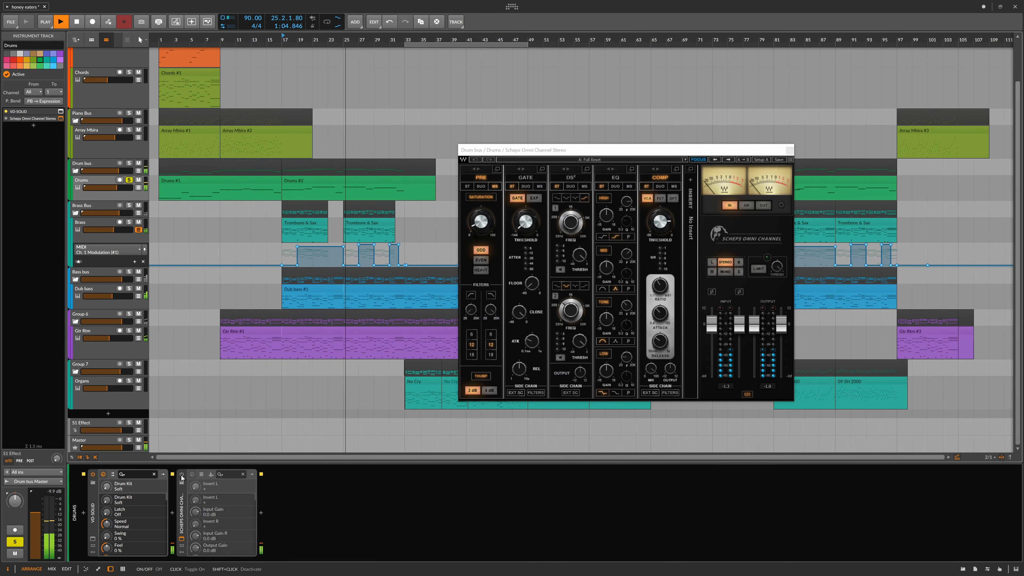
click(182, 476)
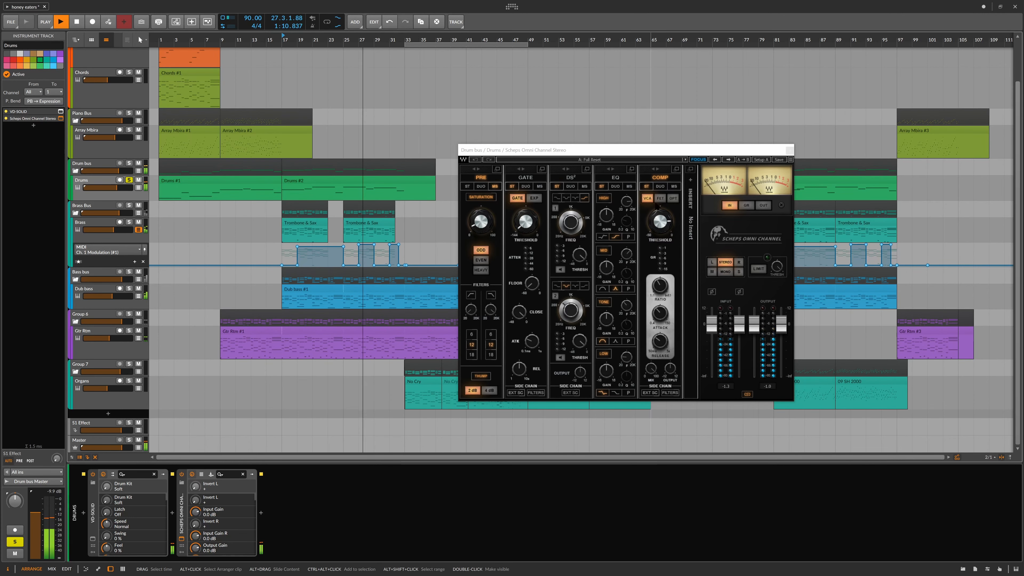
- Lower the Scheps Omni Channel compressor threshold on the drums to about -31.70 dB and set its mix to 56.9
click(660, 221)
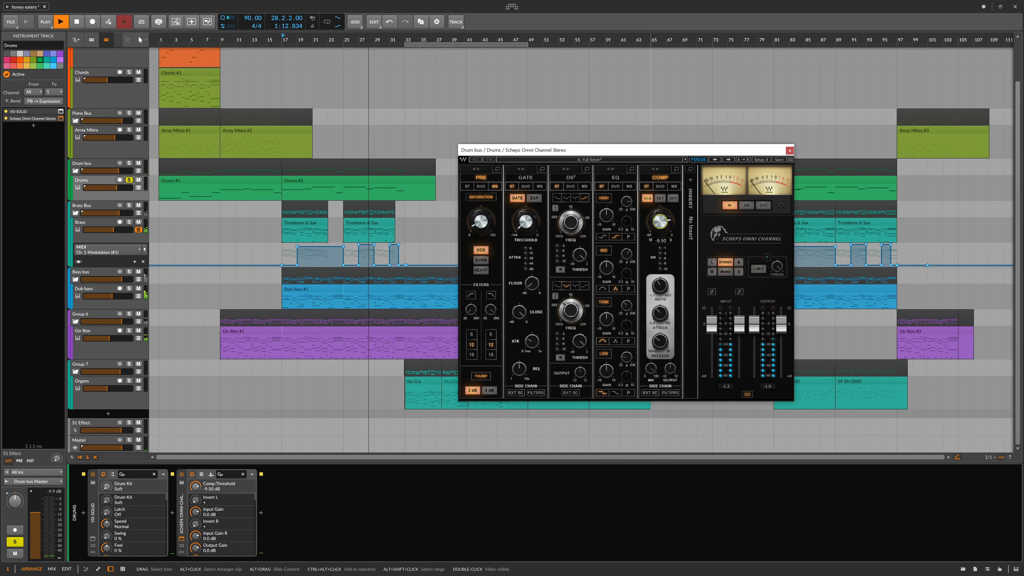
drag(660, 222, 659, 222)
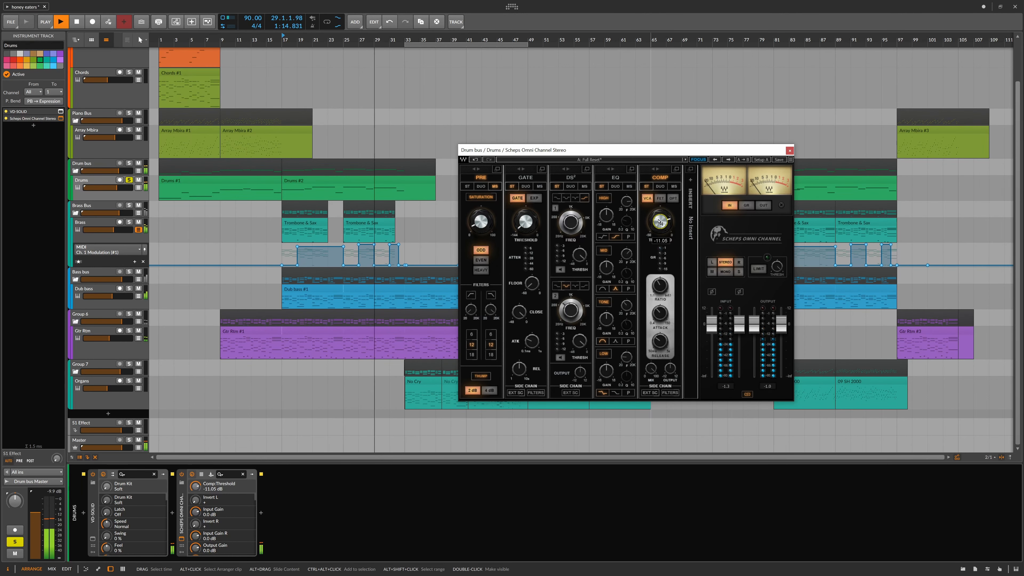
scroll(660, 221, down, 5)
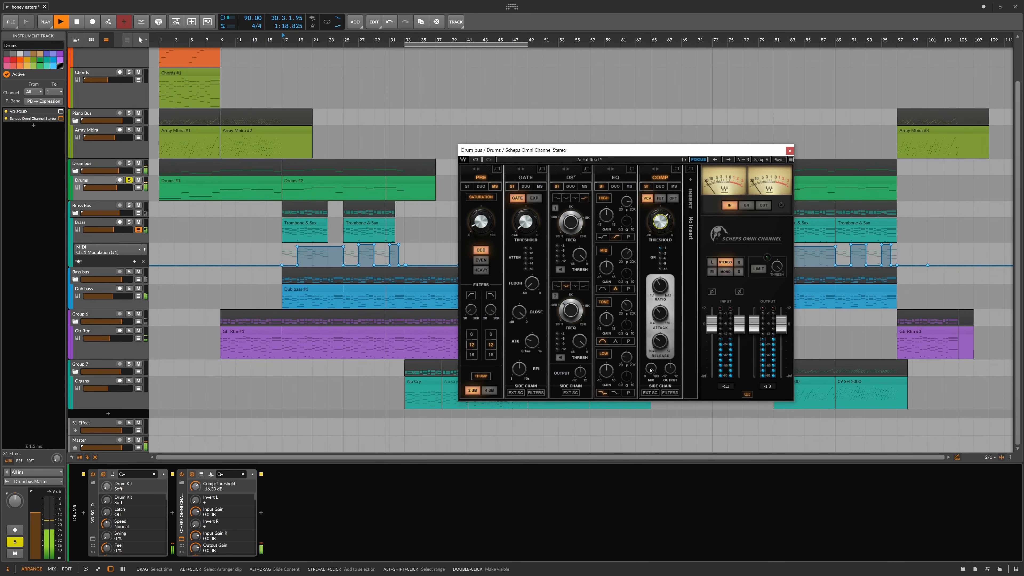
drag(650, 368, 651, 389)
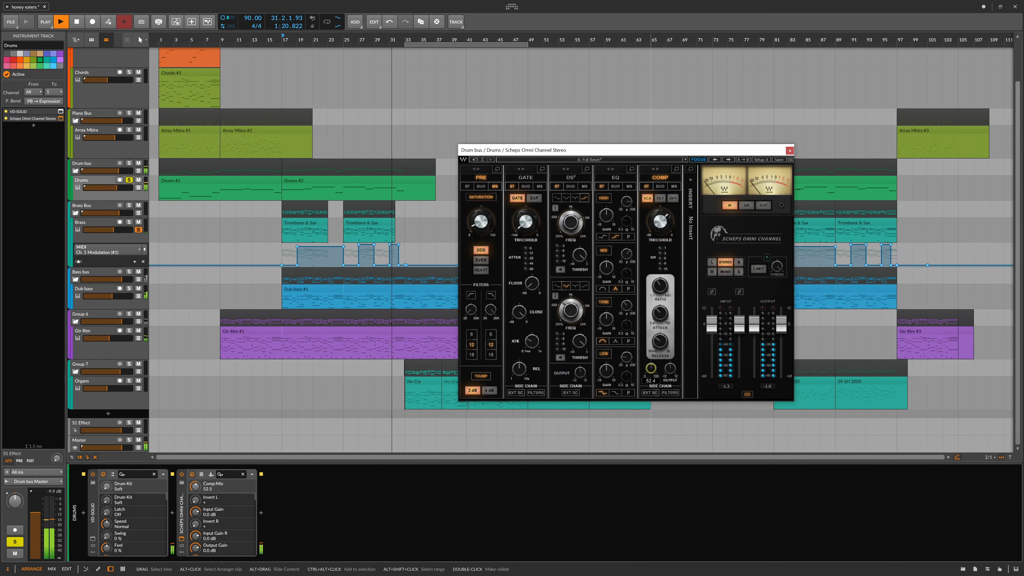
drag(659, 224, 659, 245)
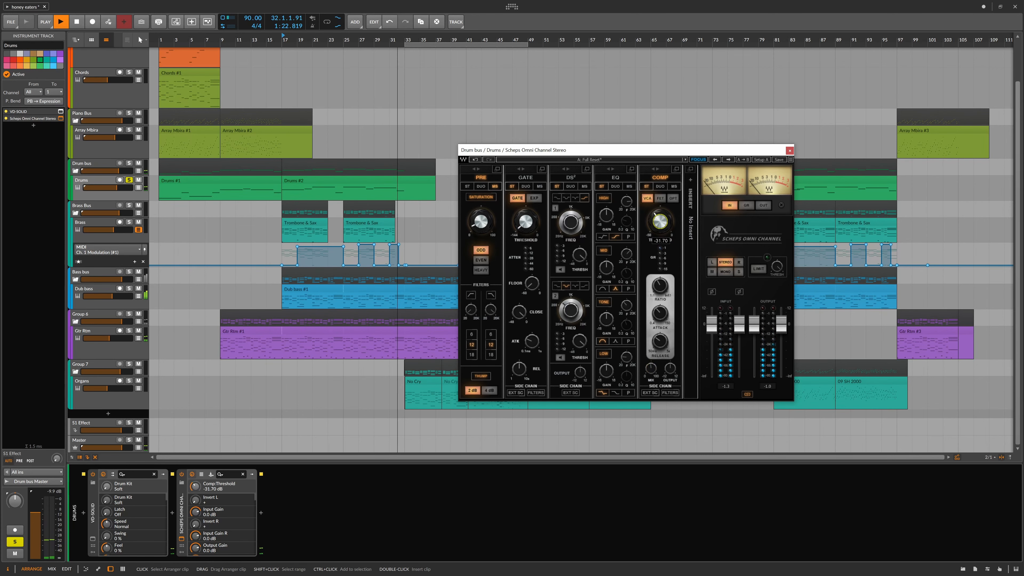
drag(651, 368, 650, 364)
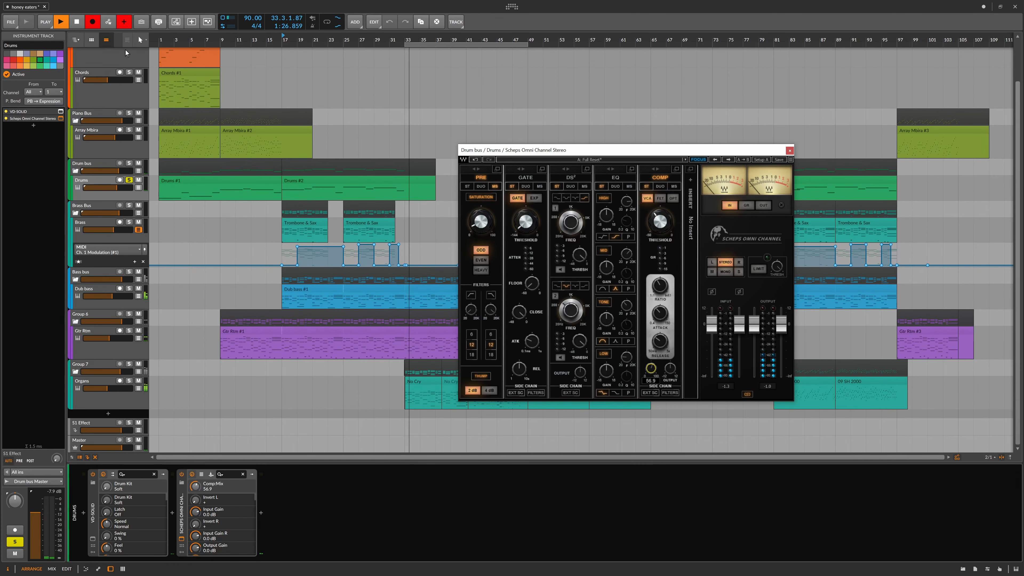
- Turn off recording and restart playback from bar 1
click(168, 34)
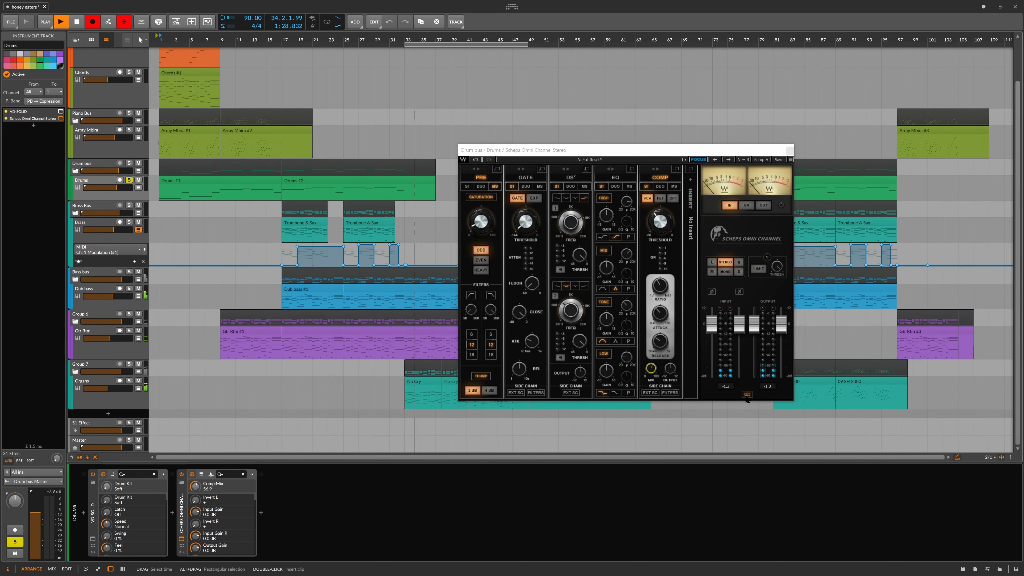
click(93, 22)
click(61, 22)
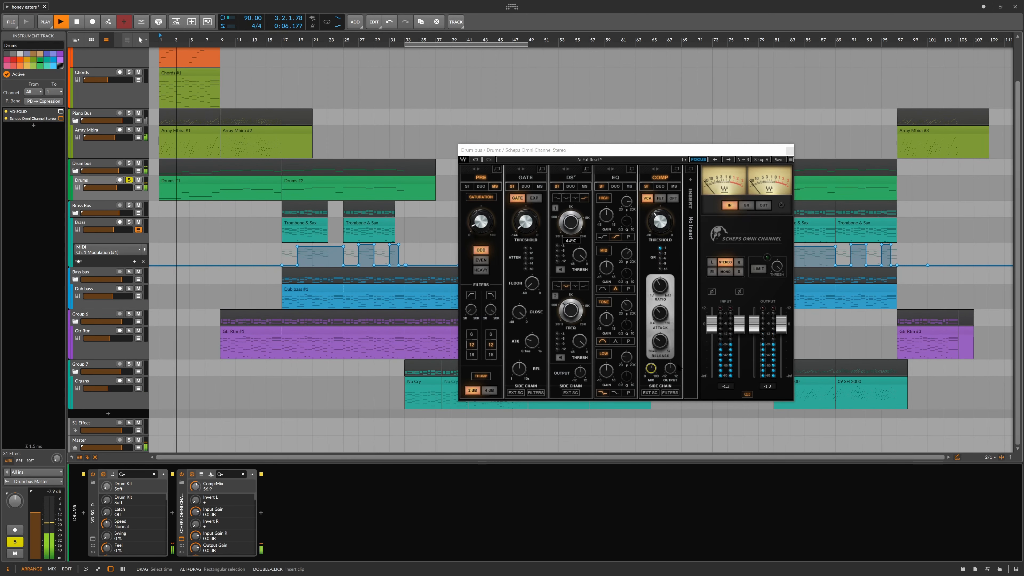
- Set the drum compressor's output gain to 0.9, raise its threshold and reduce its mix to 49.8
drag(670, 369, 669, 365)
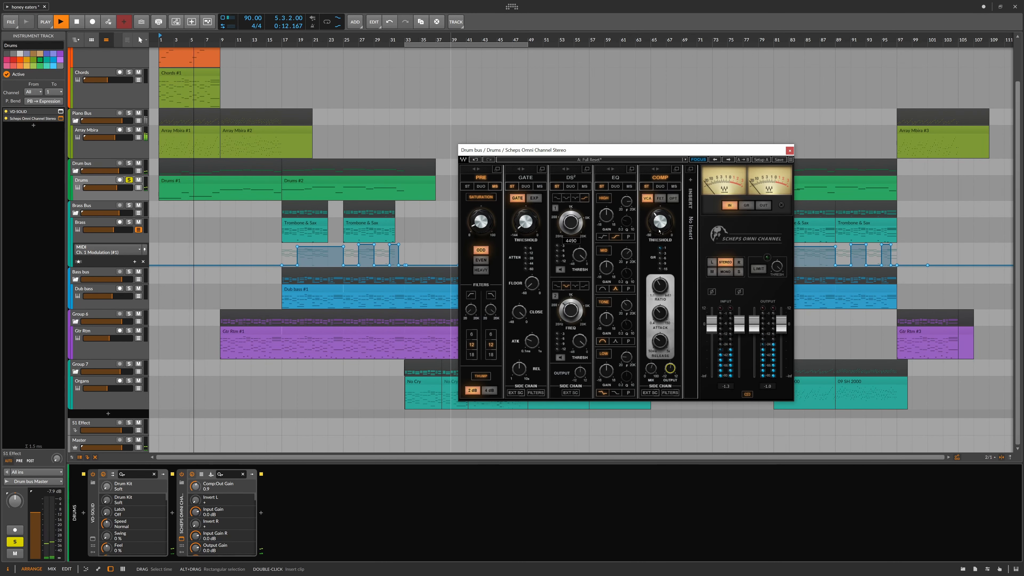
drag(660, 221, 660, 221)
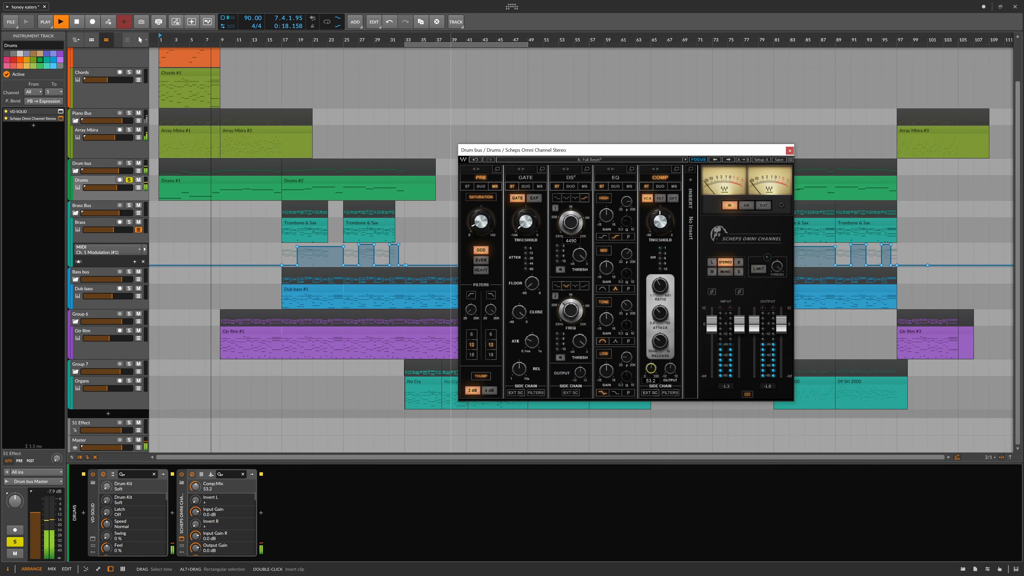
drag(651, 368, 650, 377)
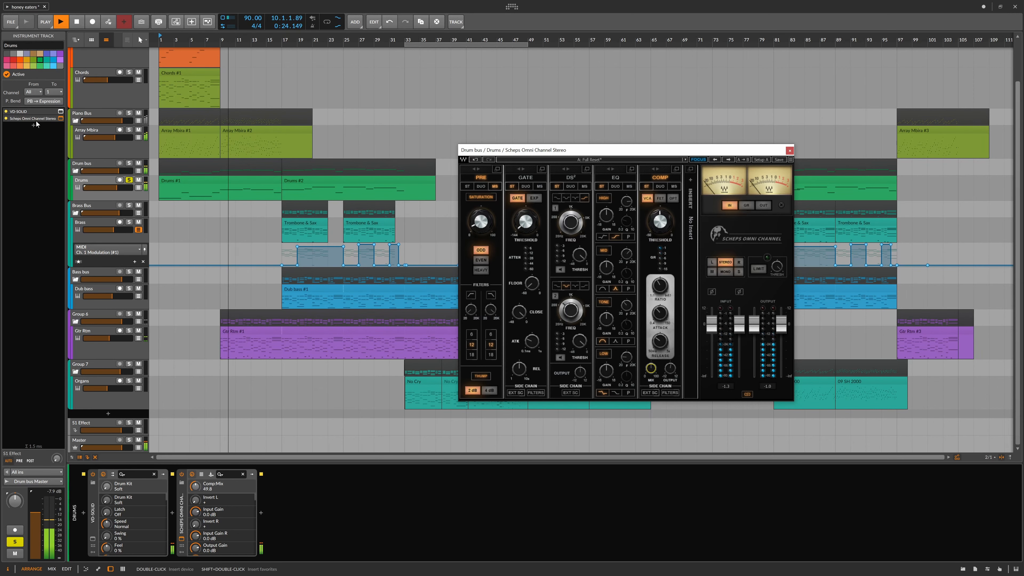
- With Scheps Omni Channel bypassed, reset the drum compressor's output gain to 0.0, re-enable the plug-in and stop playback
click(6, 119)
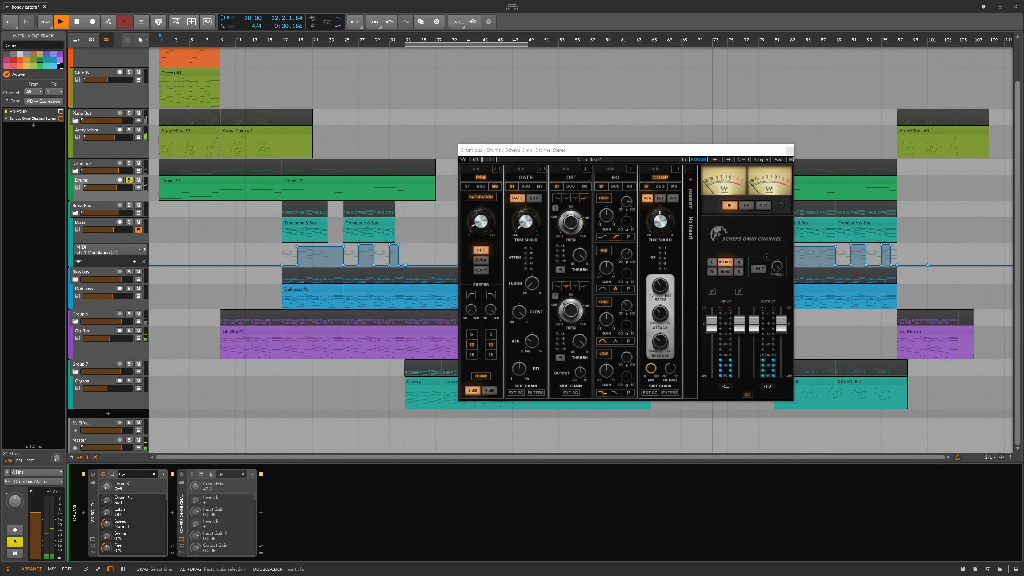
drag(673, 365, 673, 373)
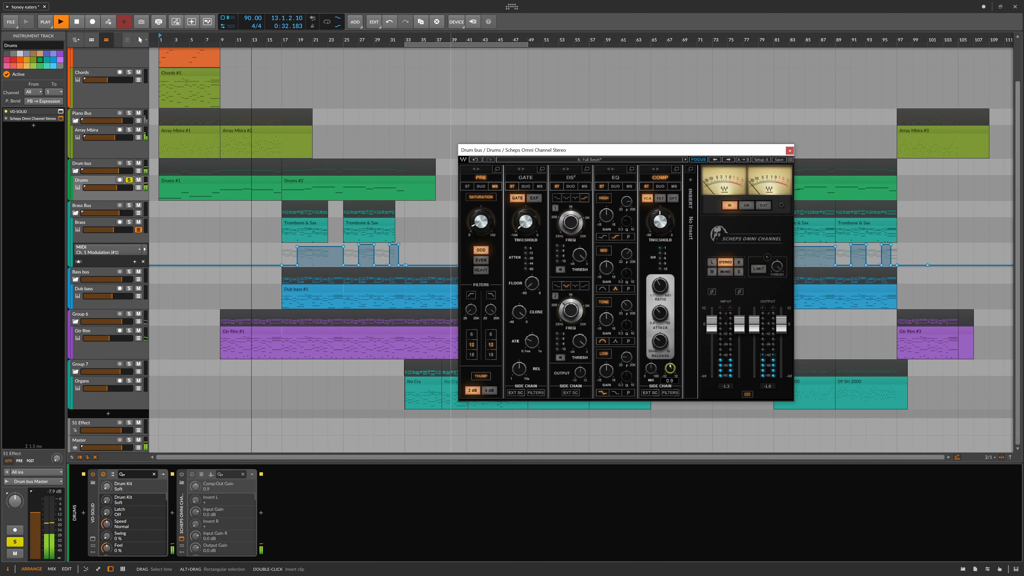
key(ctrl)
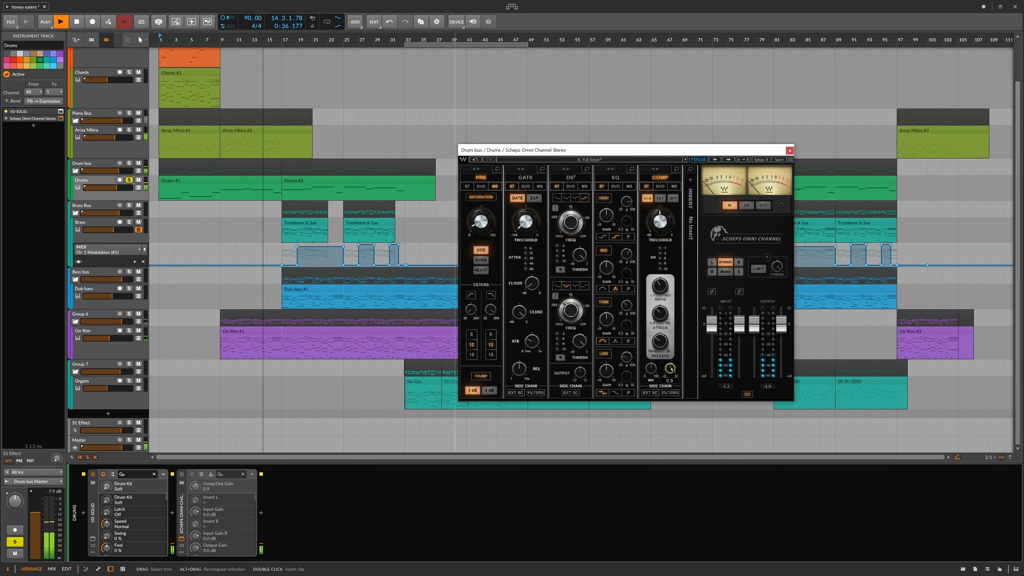
right_click(672, 369)
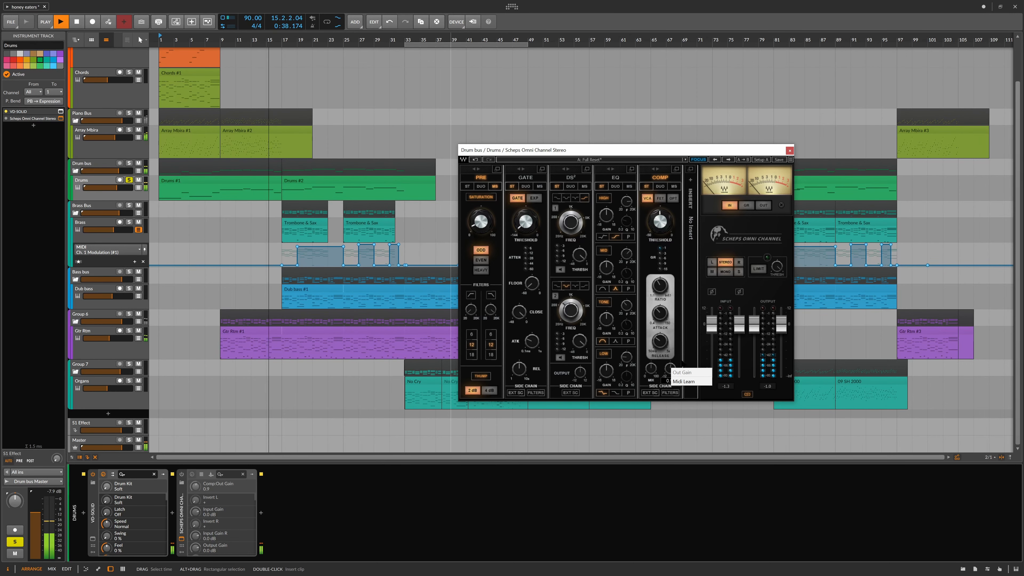
click(682, 365)
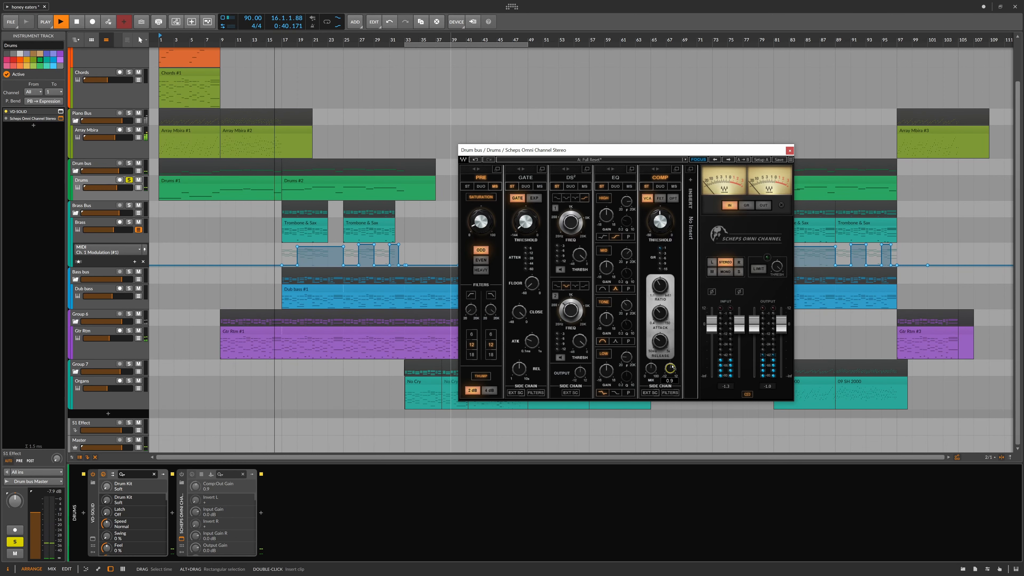
drag(672, 367, 672, 368)
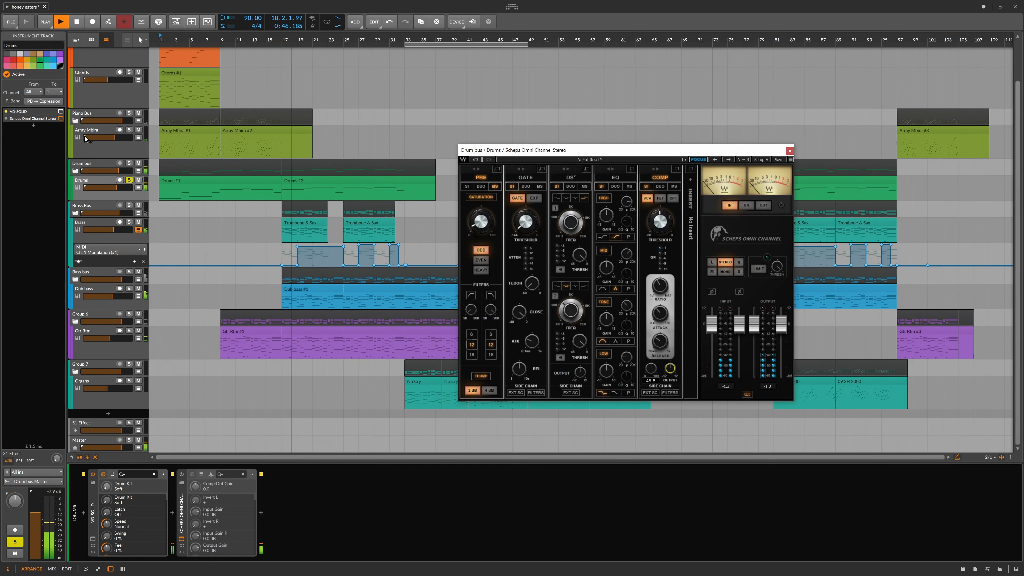
click(7, 121)
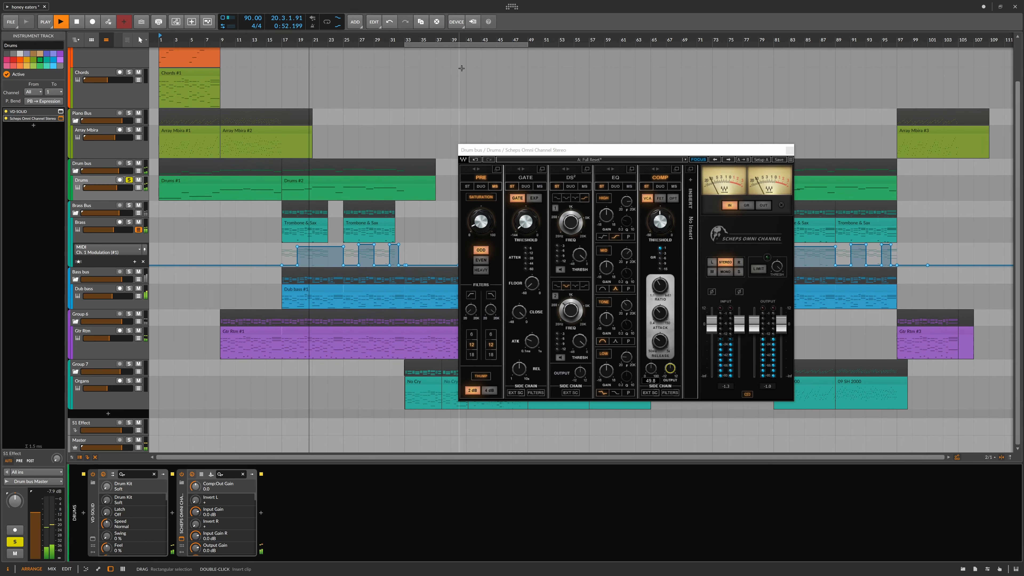
key(space)
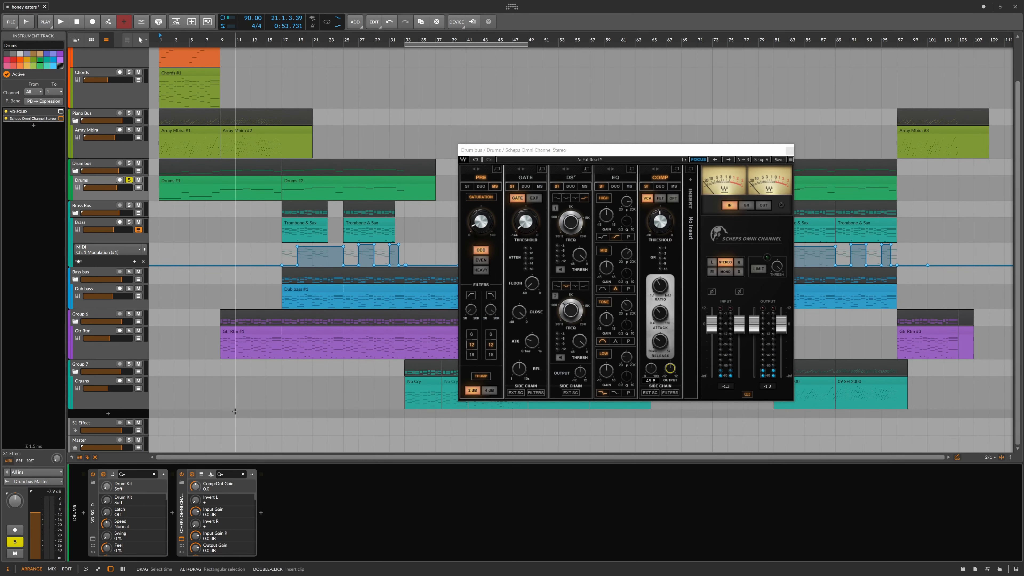
- Show the mixer below the arrangement, open Smack Attack from the Dub bass channel and close the Scheps Omni Channel window
key(m)
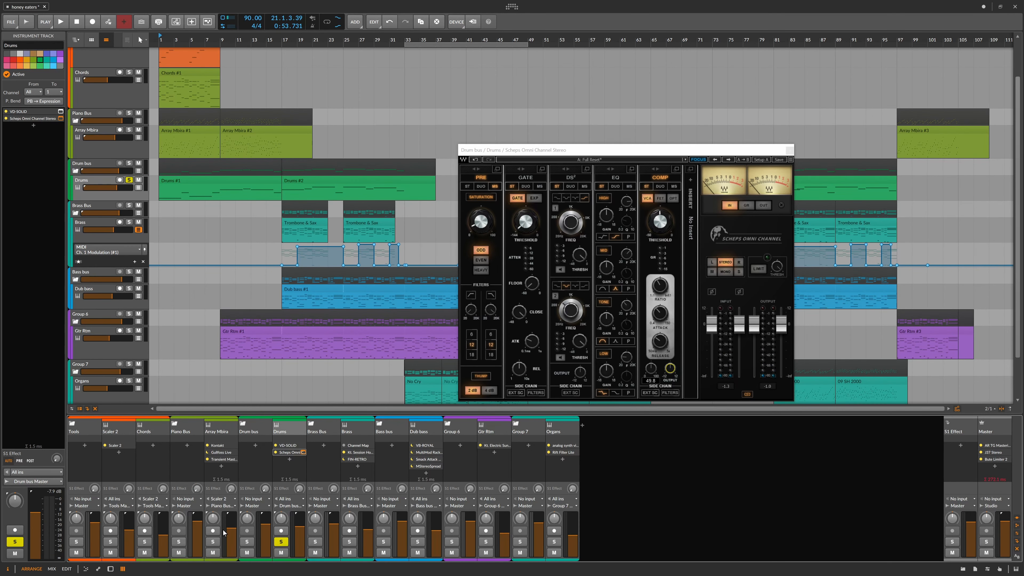
click(319, 459)
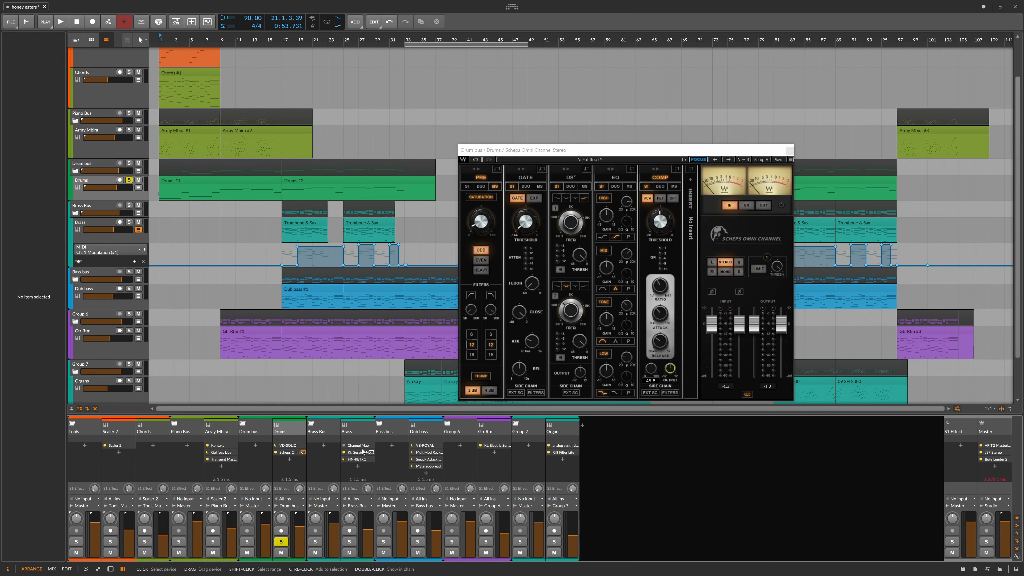
click(440, 460)
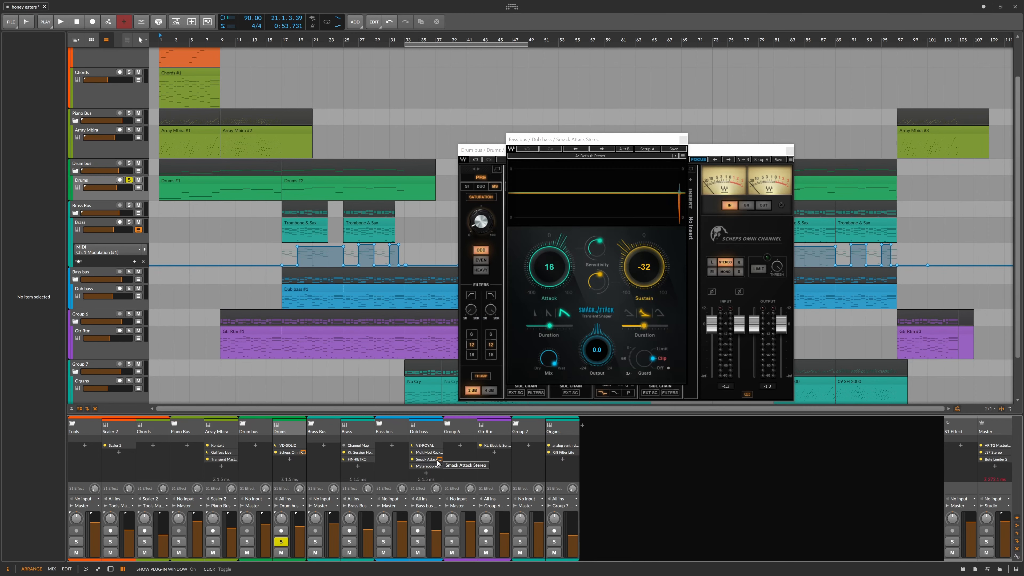
drag(631, 140, 349, 126)
click(789, 151)
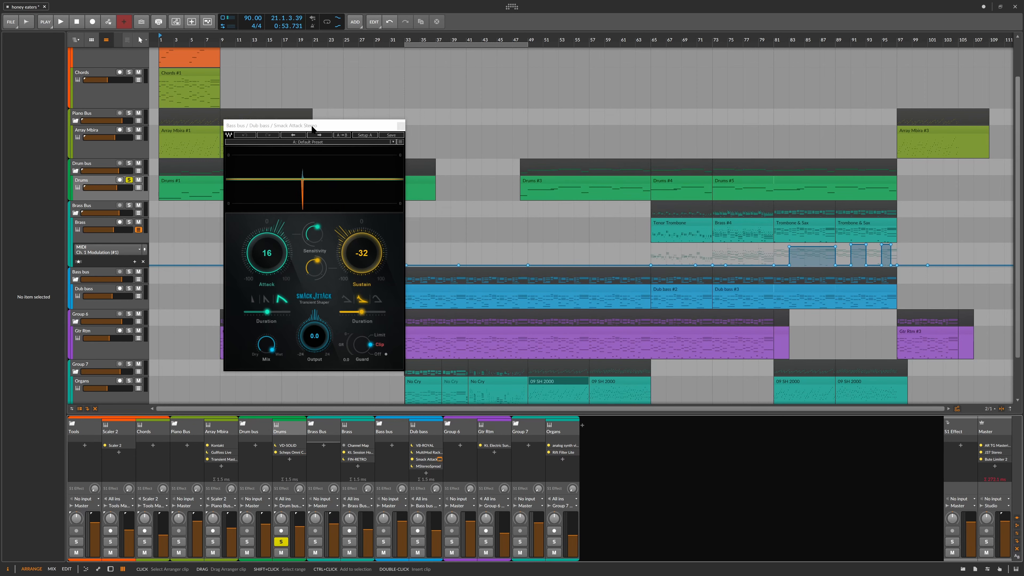
- Solo the Dub bass track instead of the Drums and start playback from bar 17
click(129, 180)
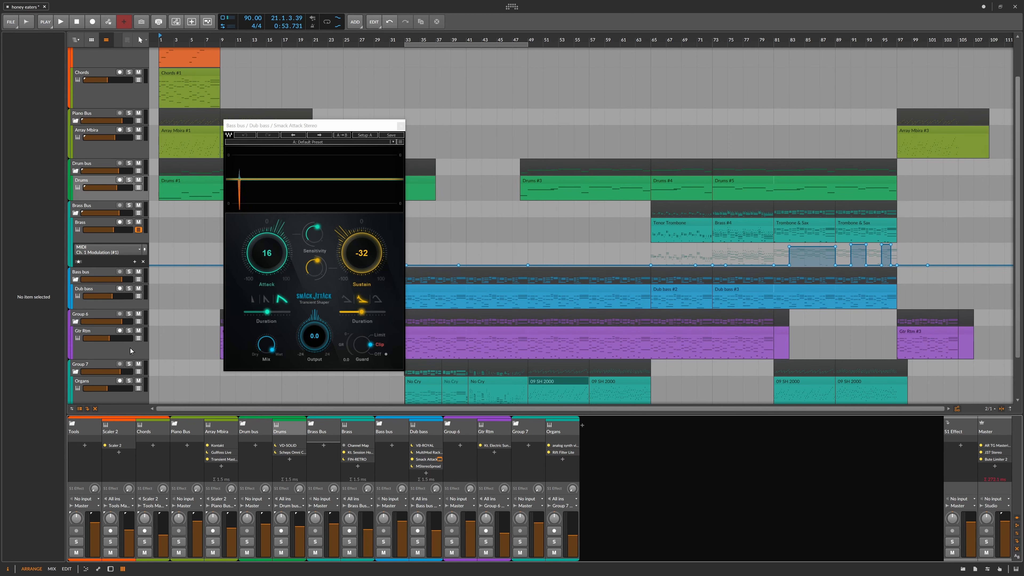
click(129, 289)
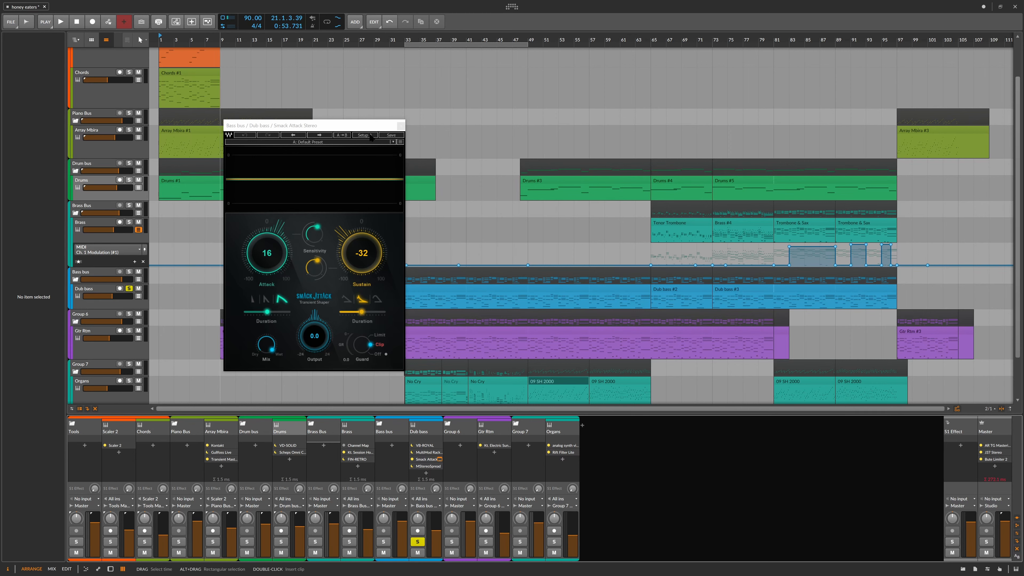
drag(347, 126, 202, 123)
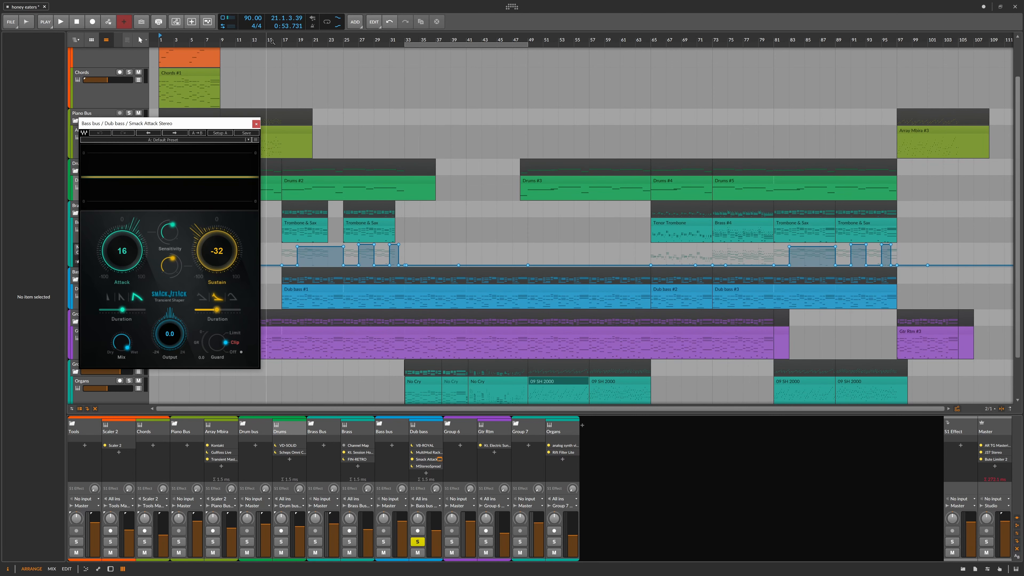
click(283, 40)
key(space)
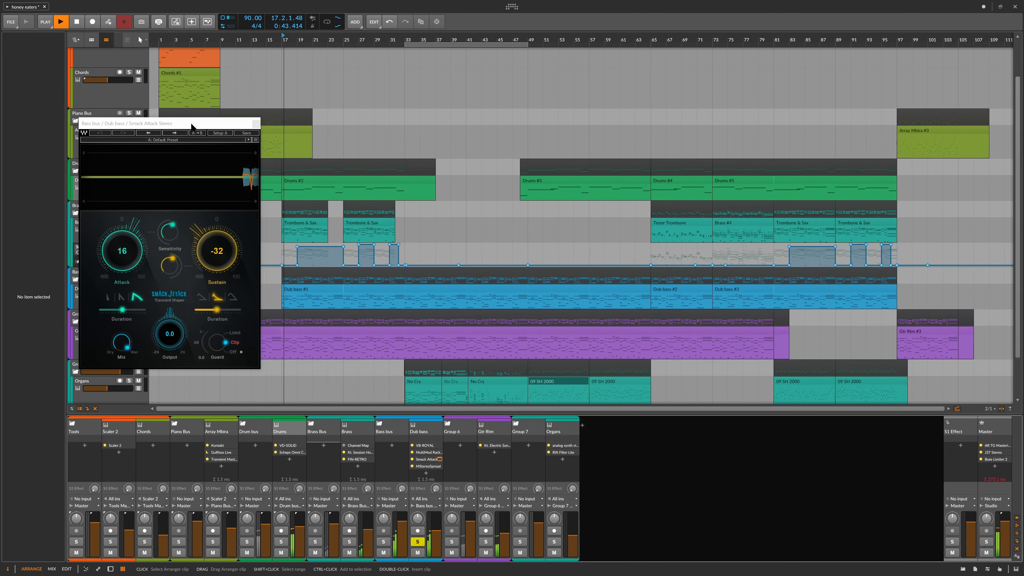
- Select the Dub bass track, view its MultiMod Rack plug-in and toggle Smack Attack to compare the bass sound
drag(192, 126, 685, 118)
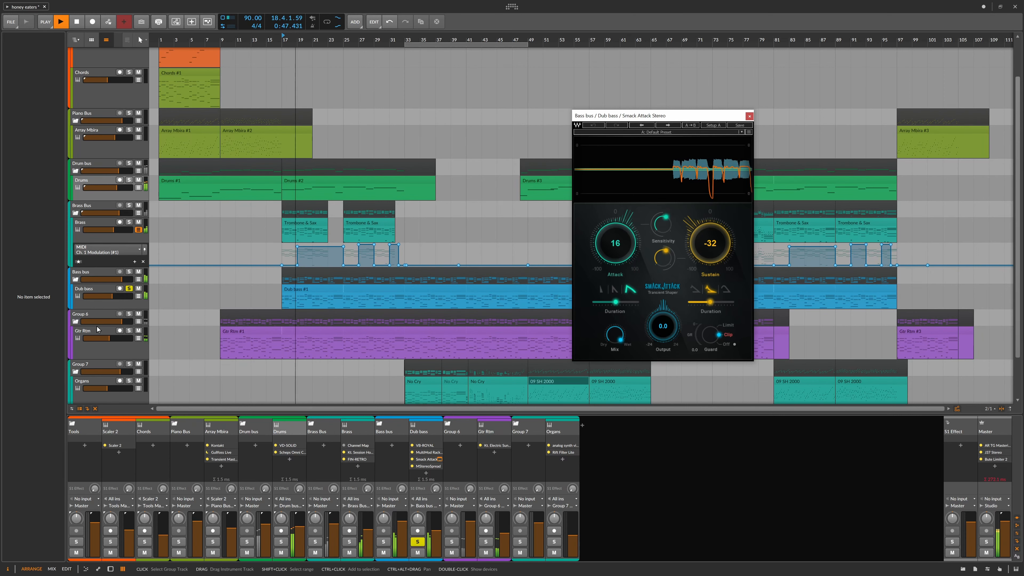
click(103, 290)
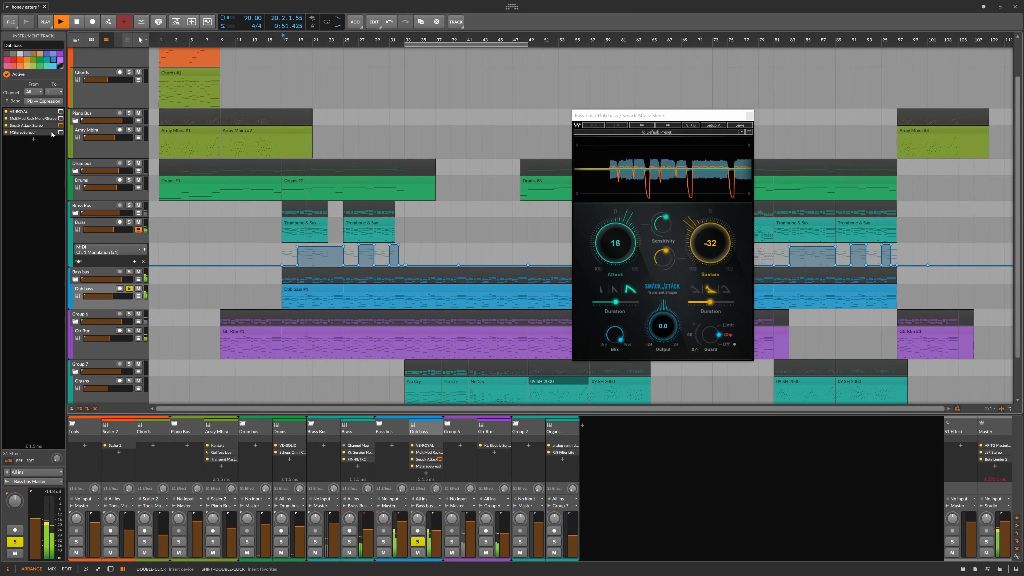
click(60, 118)
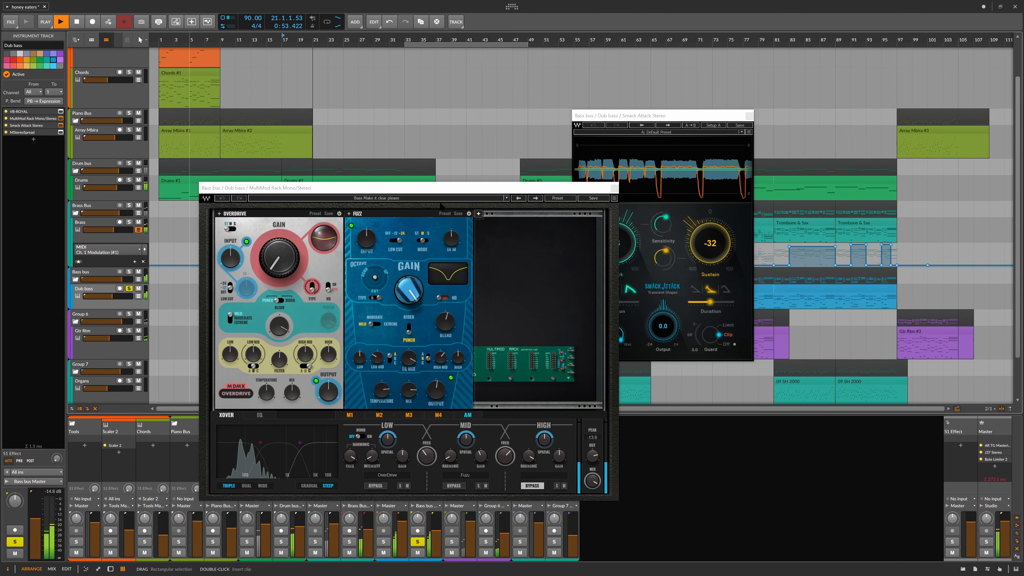
click(614, 188)
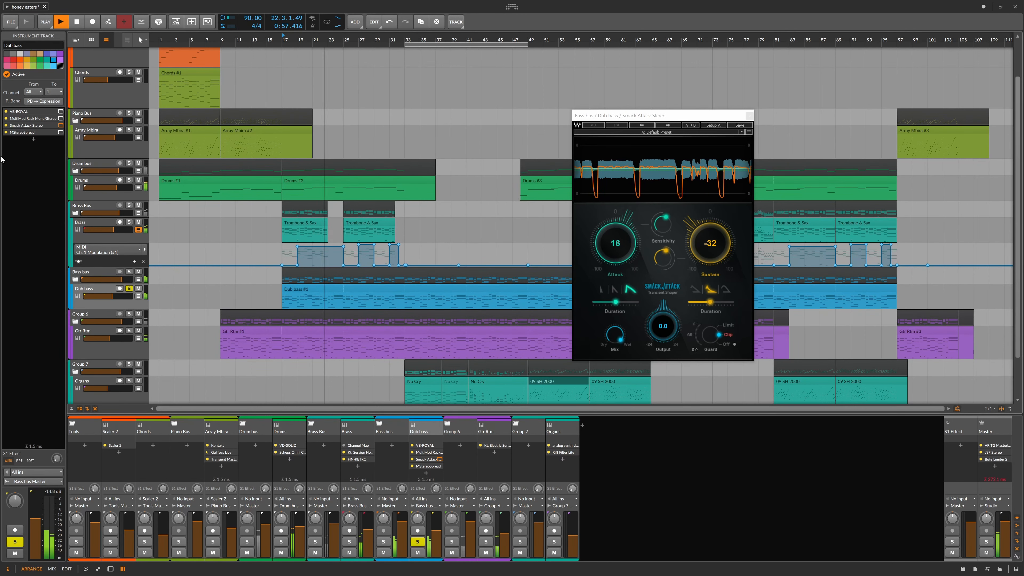
click(6, 125)
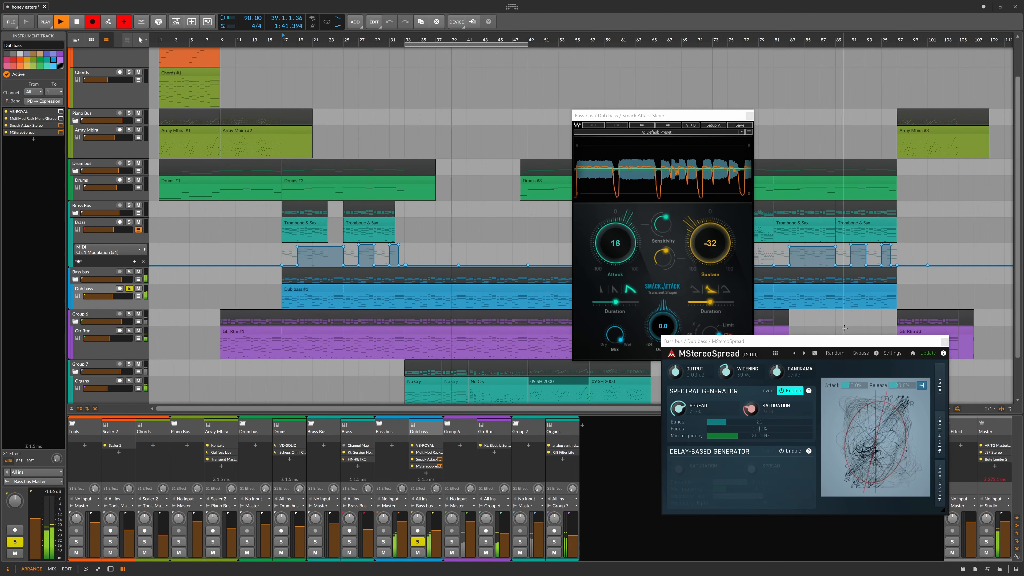
- Close the MStereoSpread and Smack Attack windows and stop playback
click(944, 342)
drag(694, 120, 811, 142)
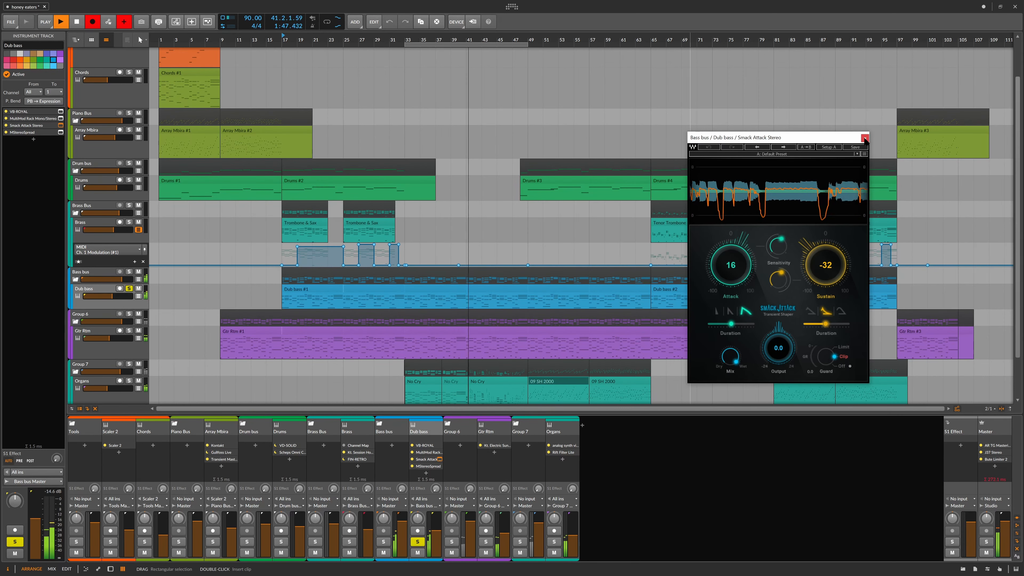
click(865, 138)
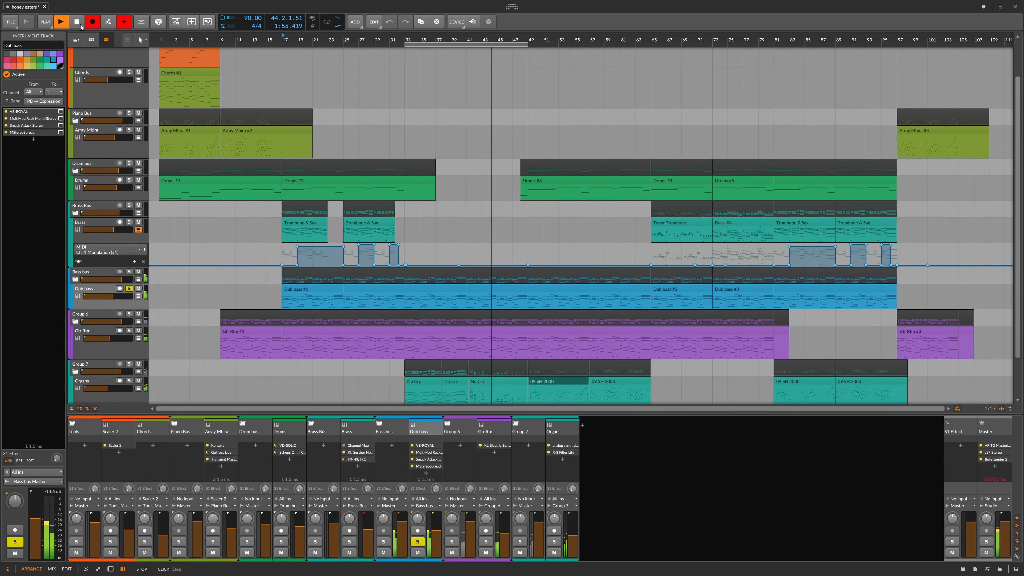
key(space)
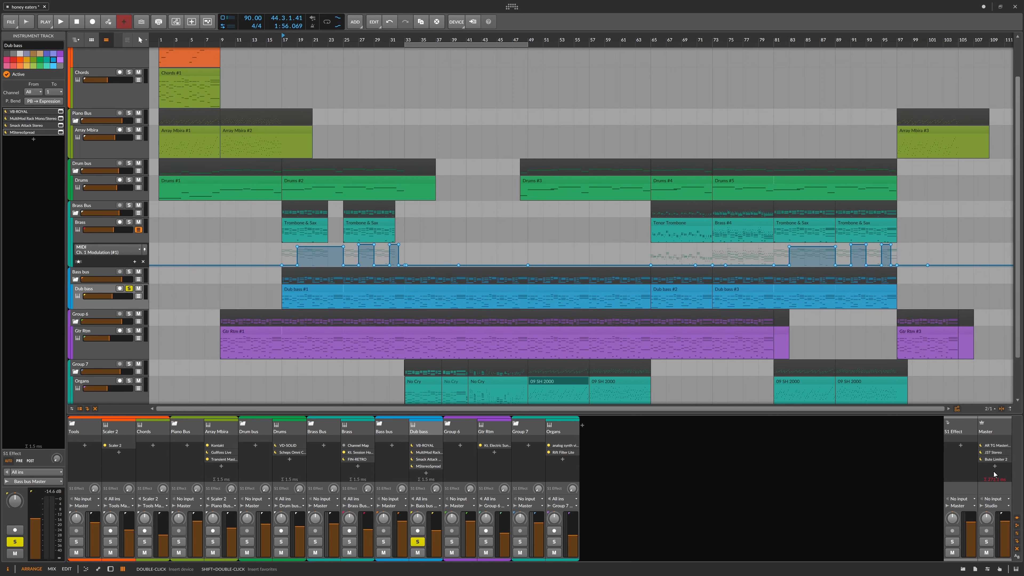
- Open the AR TG Mastering plug-in on the Master channel and move its window over the arrangement's early bars
click(995, 445)
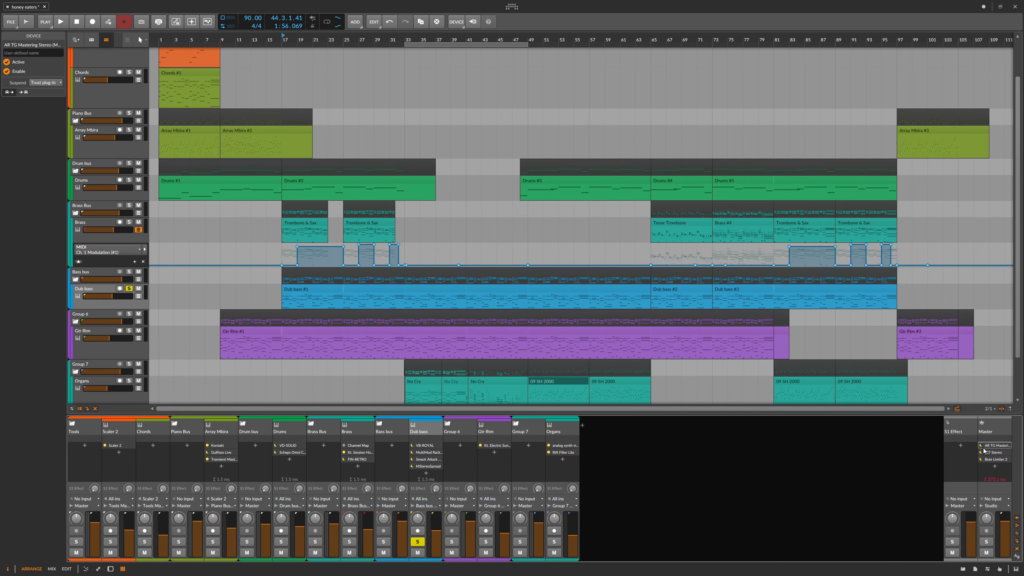
click(1008, 445)
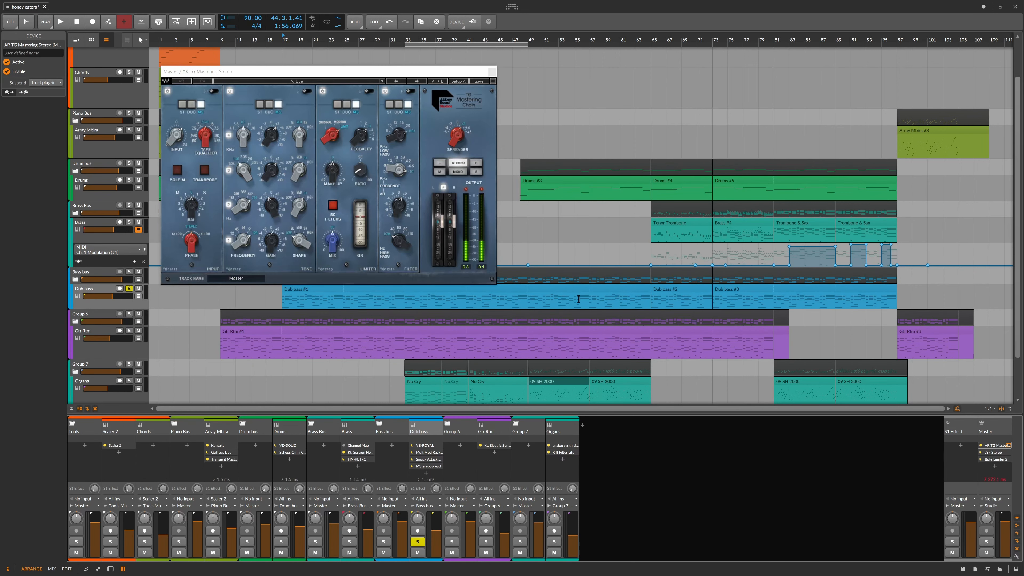
drag(328, 72, 302, 187)
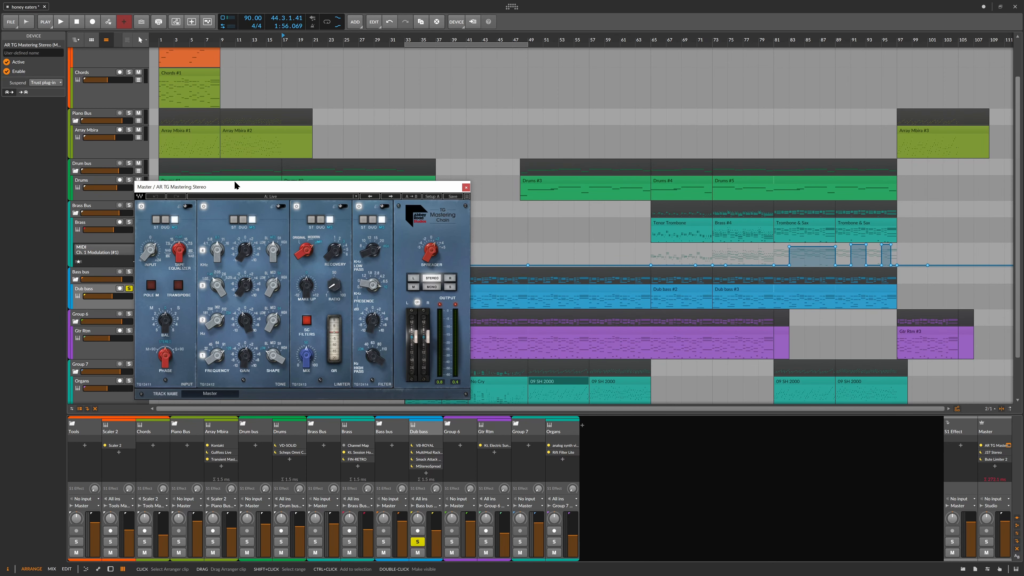
drag(236, 187, 680, 57)
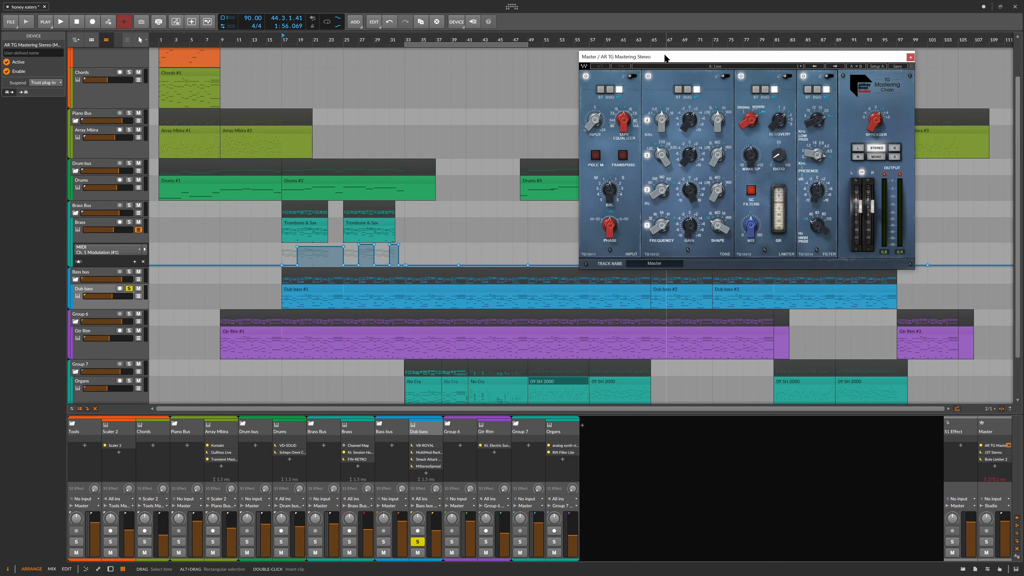
drag(663, 58, 189, 120)
- Start playback from bar 81 and take the Dub bass track out of solo to hear the full mix
scroll(650, 161, down, 2)
scroll(760, 105, up, 3)
scroll(770, 68, down, 3)
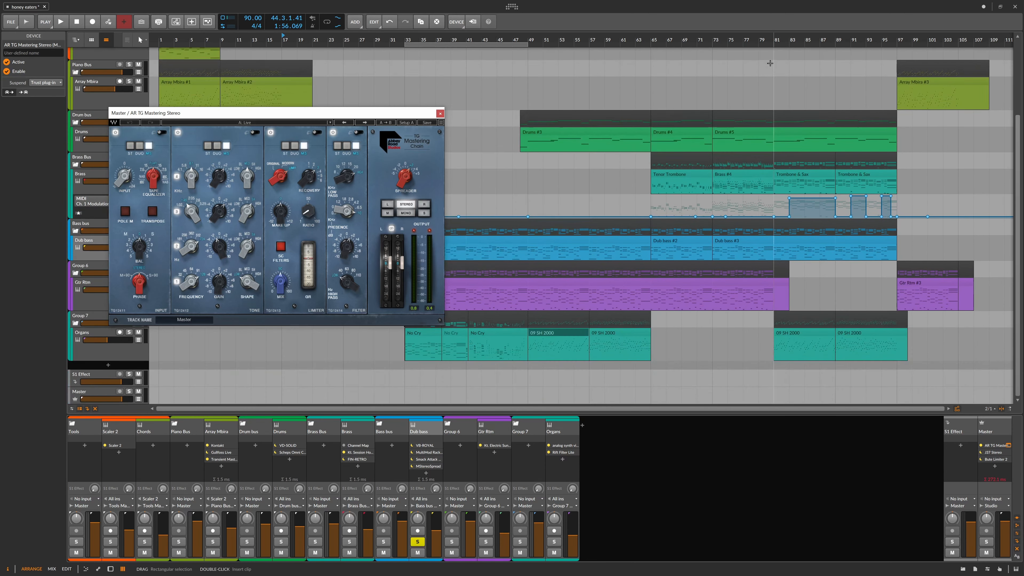
click(775, 38)
click(327, 5)
key(space)
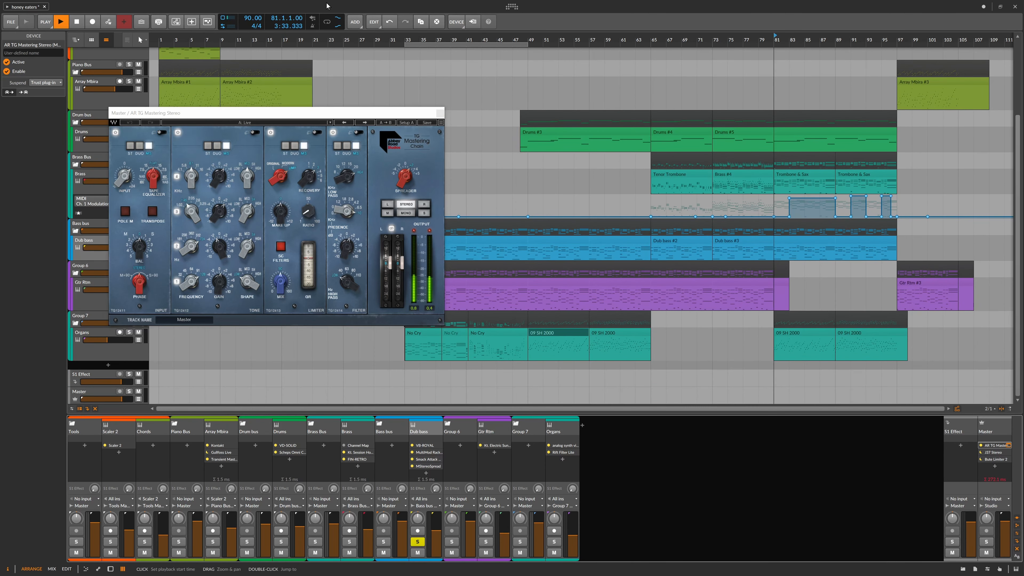
drag(209, 113, 397, 189)
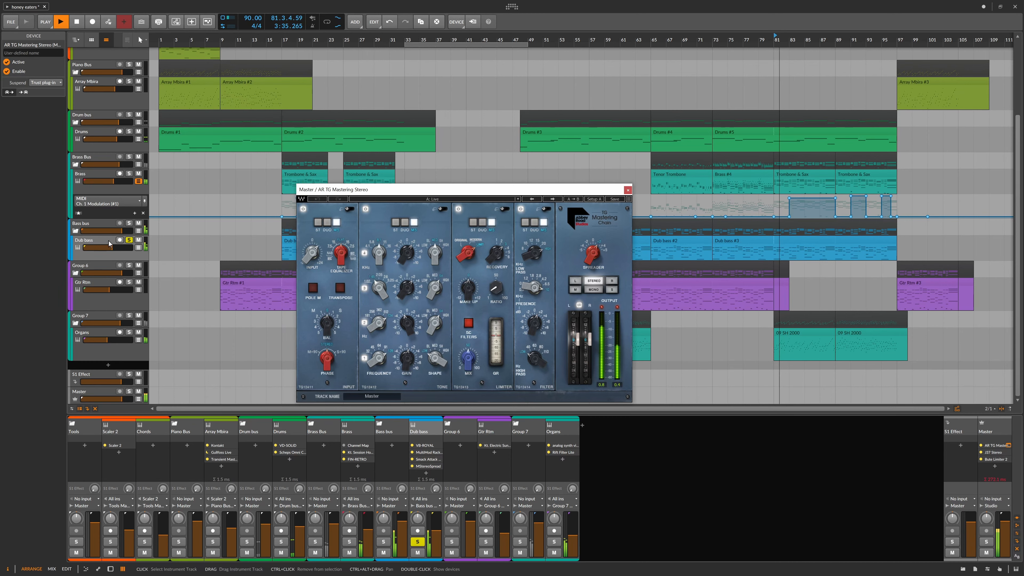
click(129, 239)
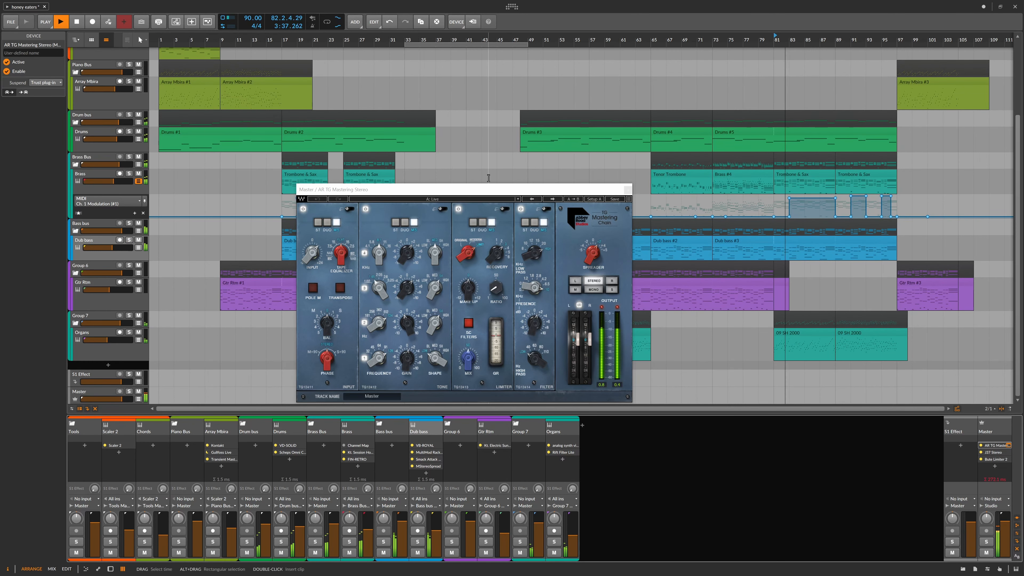
- Turn the AR TG Mastering input knob to its centre position and stop playback
click(312, 240)
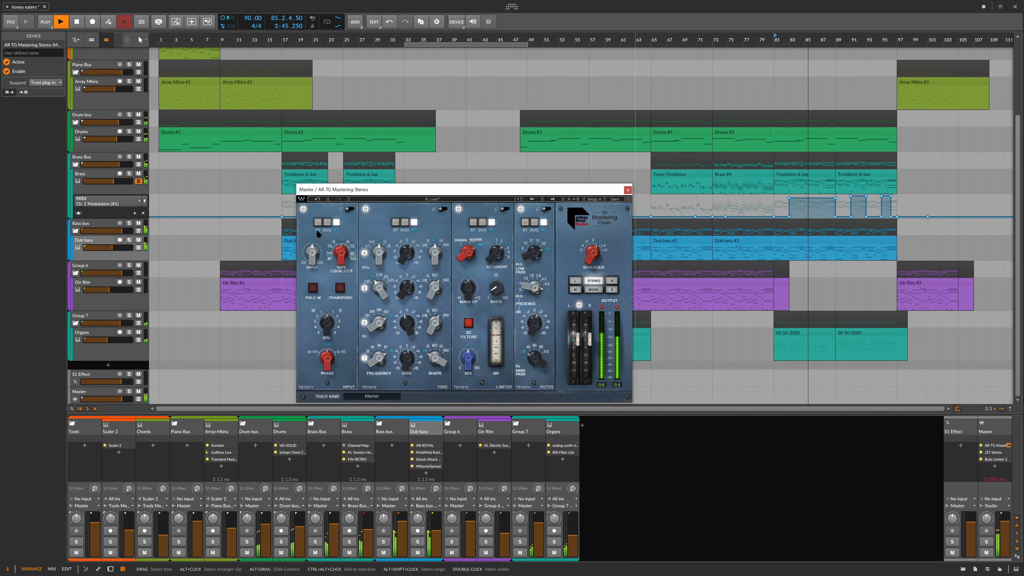
key(space)
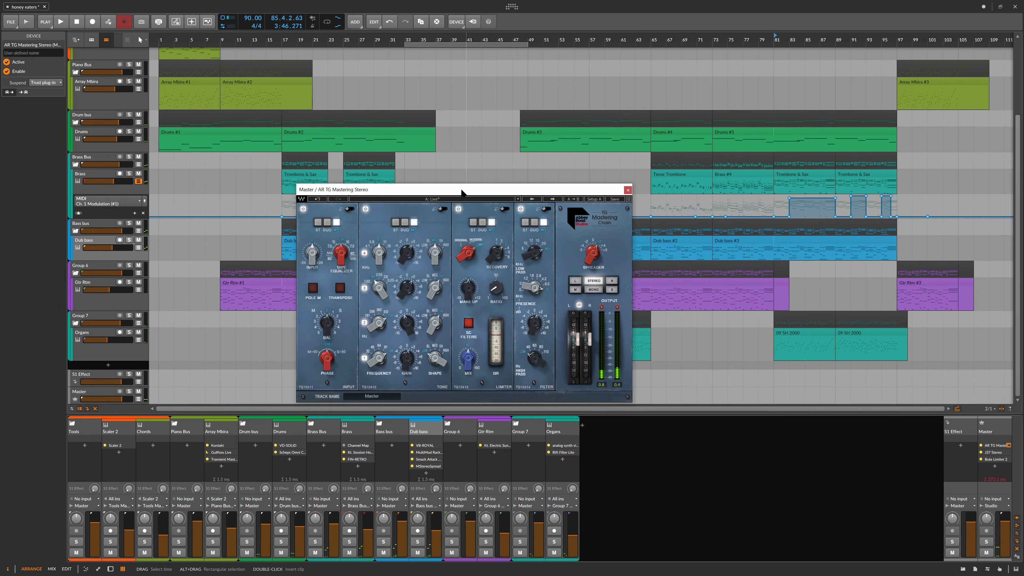
drag(462, 192, 479, 111)
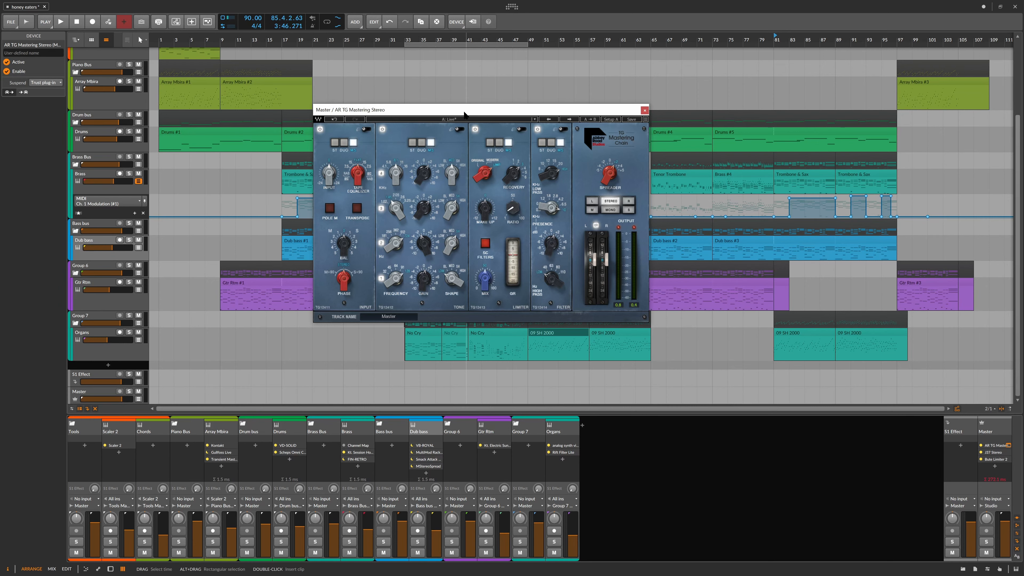
- Open the Master channel's J37 Stereo plug-in and arrange its window side by side with the AR TG Mastering window
drag(469, 114, 399, 143)
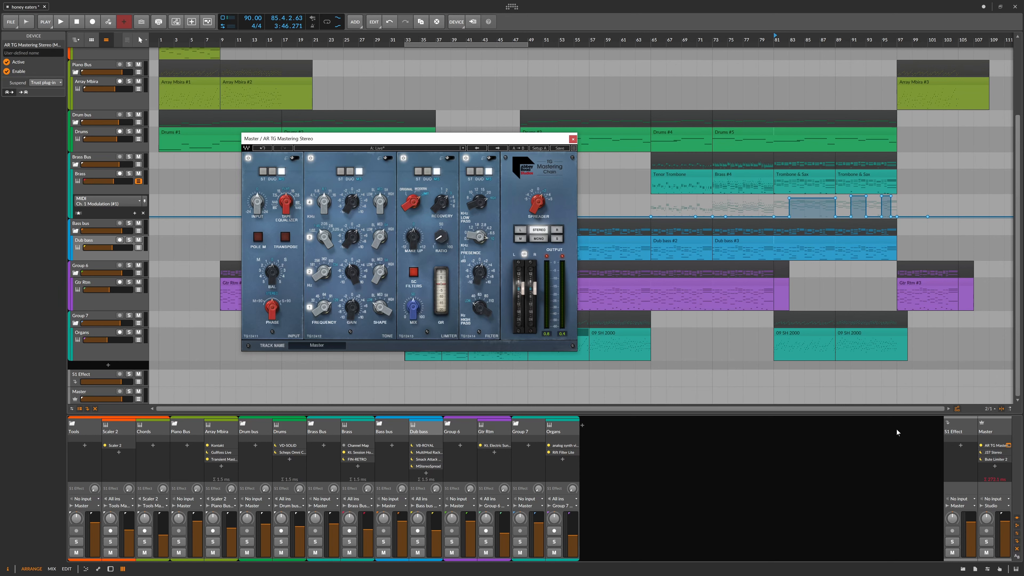
drag(408, 139, 270, 71)
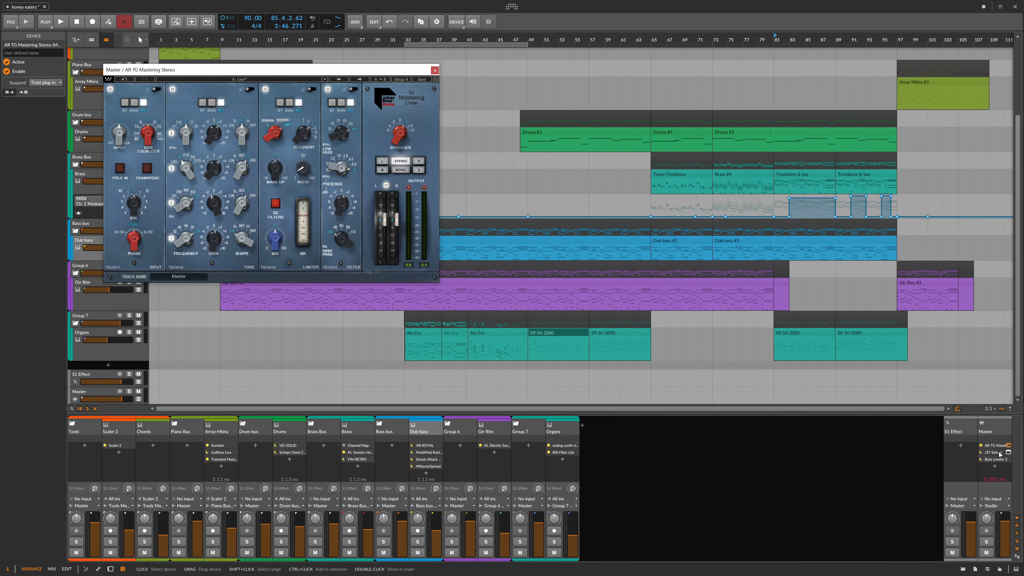
click(1008, 452)
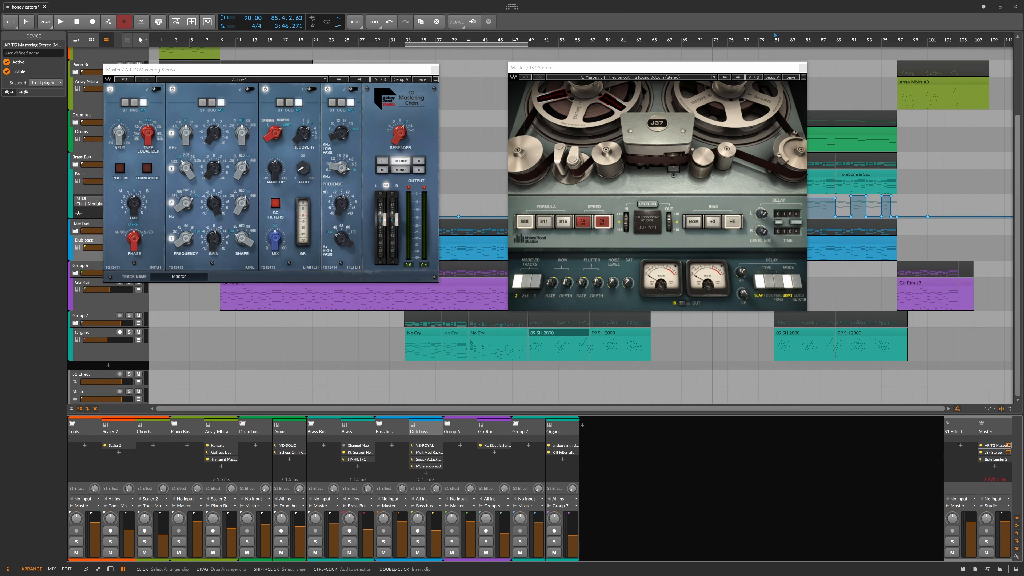
drag(626, 68, 558, 41)
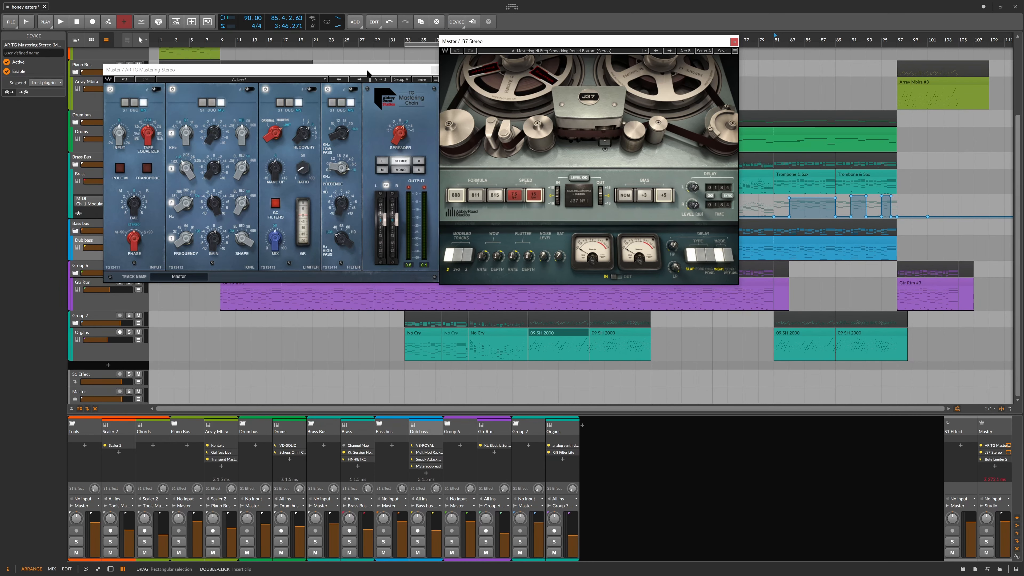
drag(363, 72, 364, 41)
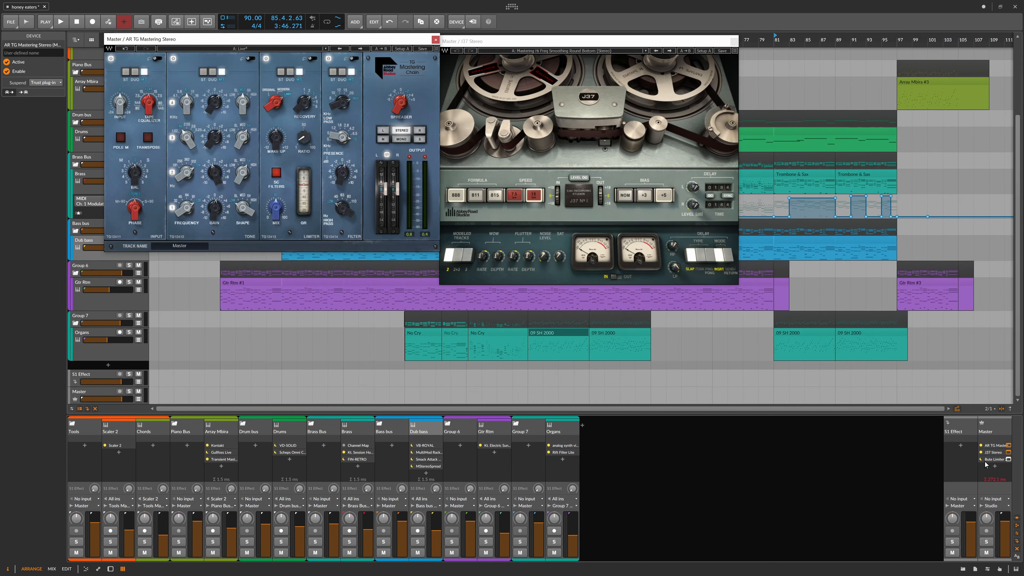
- Open Bute Limiter 2 on the Master channel, place its window below the J37 and shift the AR TG Mastering window slightly
click(1008, 459)
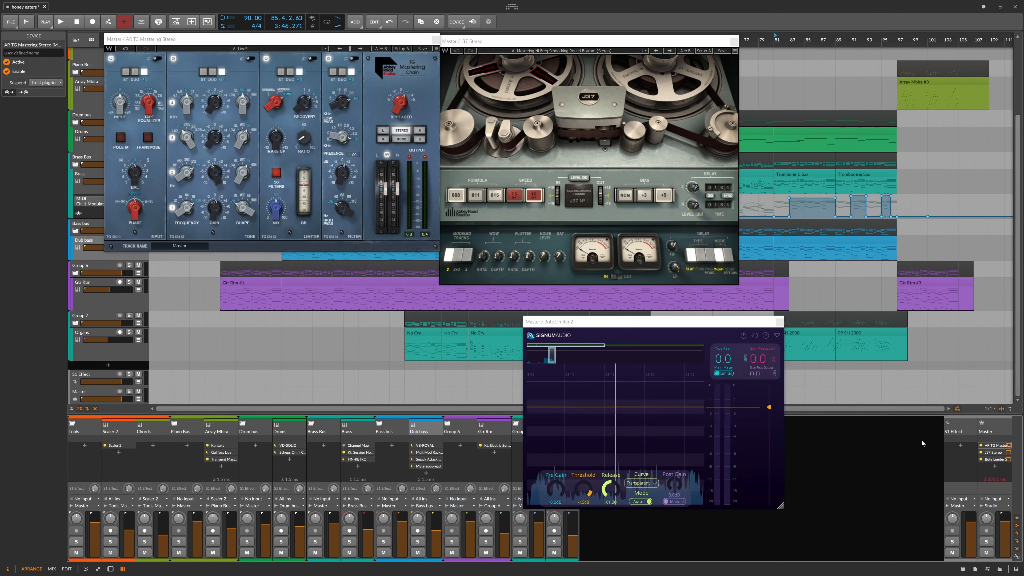
drag(694, 322, 648, 290)
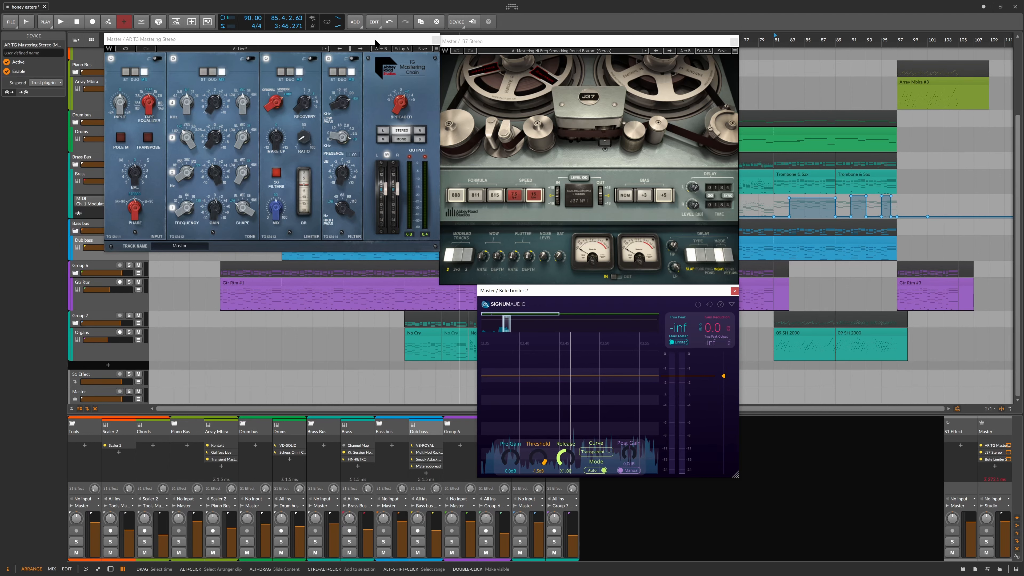
drag(368, 41, 351, 59)
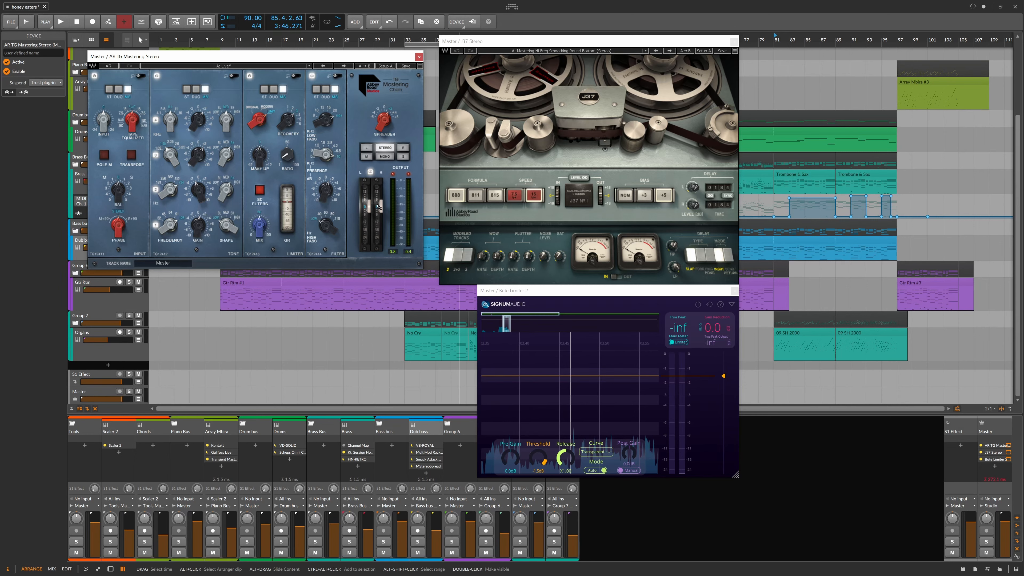
- Reorder the AR TG Mastering modules so the Limiter follows the Filter, and move the plug-in window beside the J37
drag(274, 72, 322, 80)
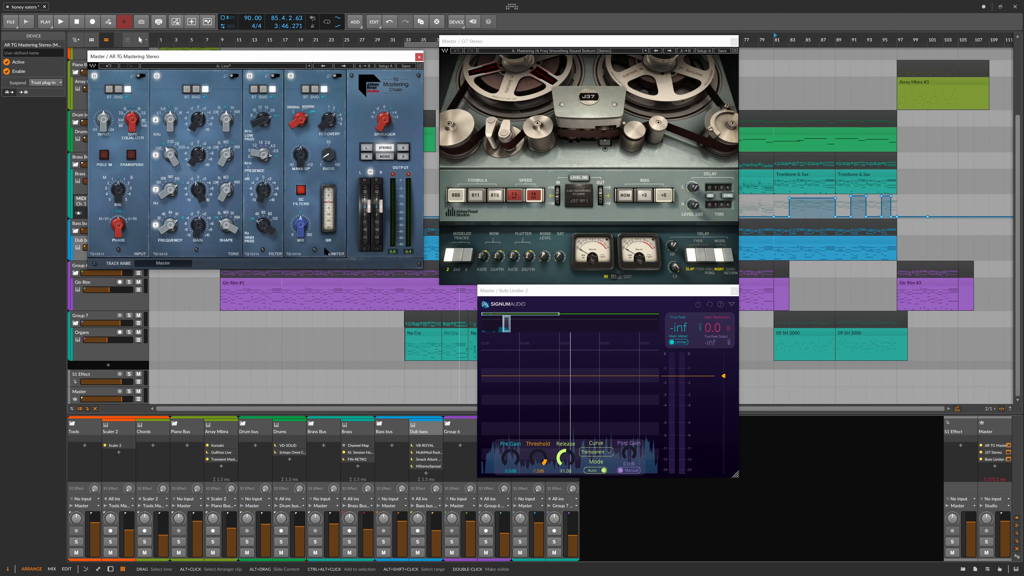
drag(309, 73, 255, 69)
drag(354, 61, 401, 84)
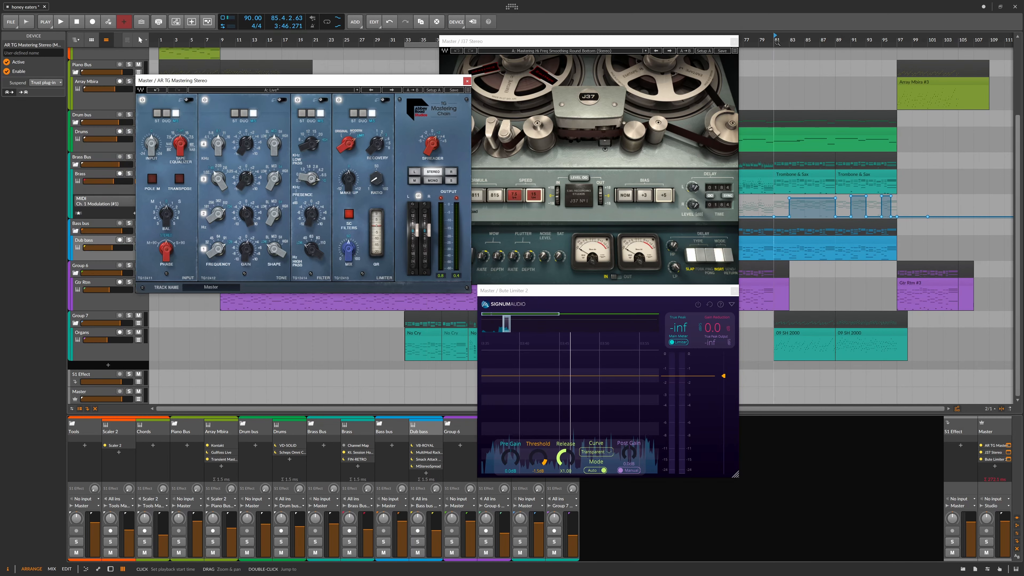
- Play the mix from bar 81 while raising the AR TG Mastering input level, and stop playback
key(space)
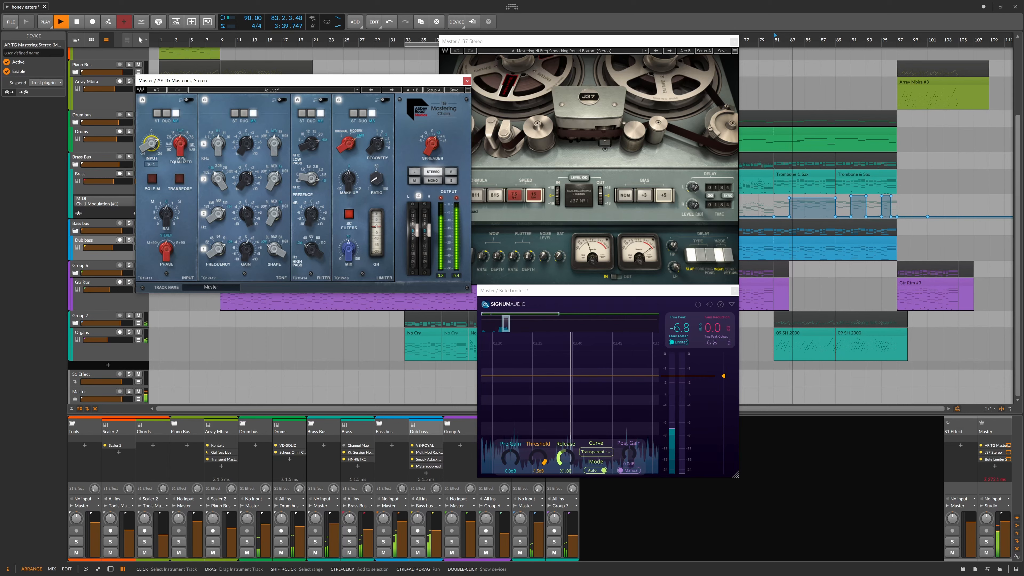
drag(151, 143, 151, 122)
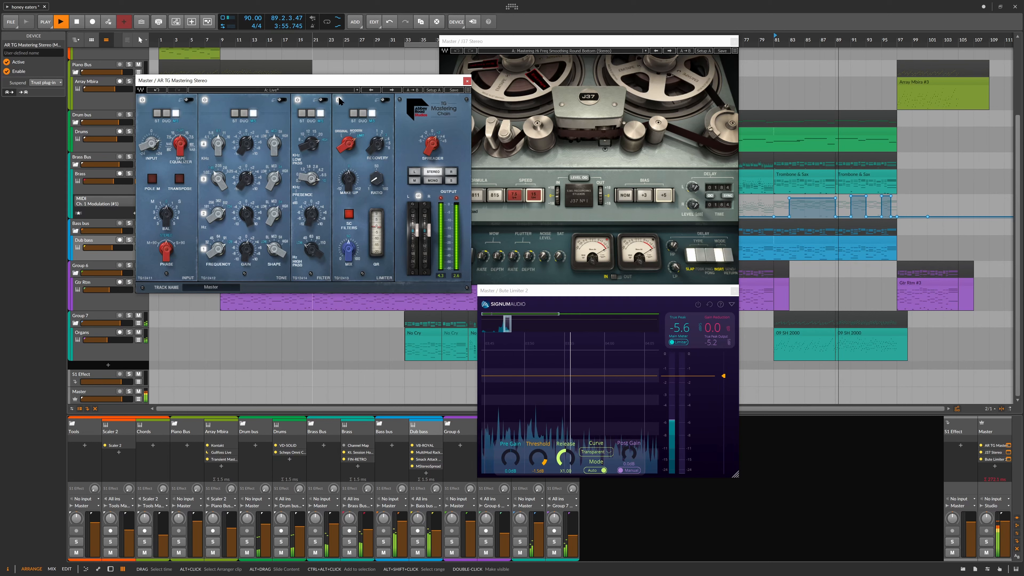
mouse_move(151, 144)
mouse_down()
mouse_move(152, 157)
mouse_move(151, 139)
mouse_up()
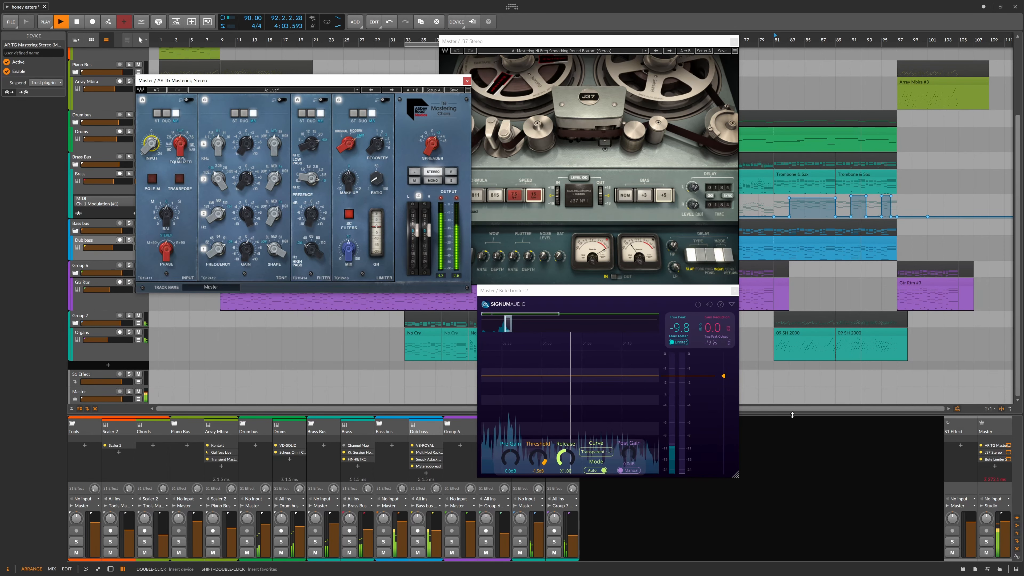
key(space)
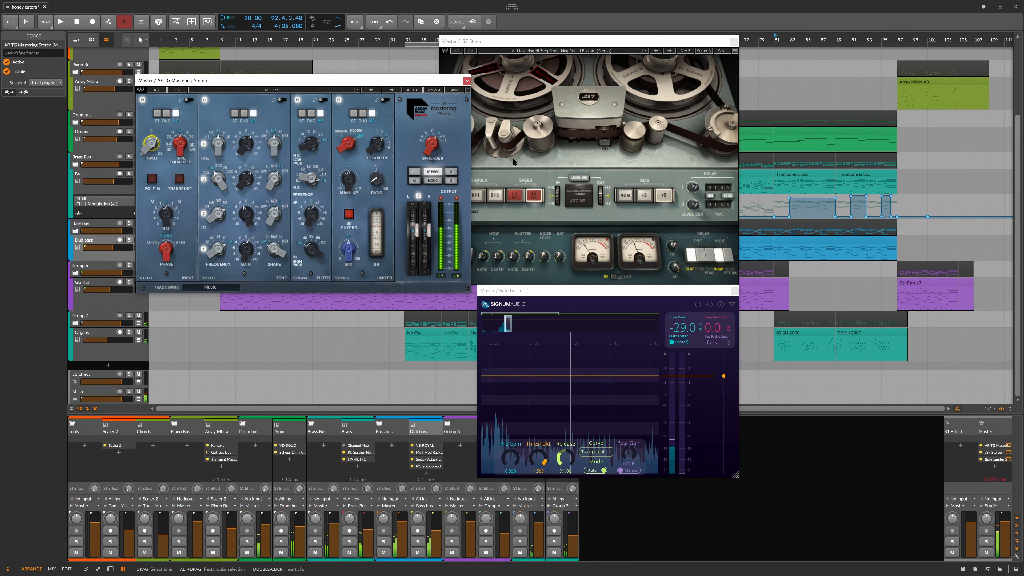
- Play from bar 81 again, strongly raise the Bute Limiter 2 Pre Gain to hear heavy limiting, and stop playback
mouse_move(216, 81)
mouse_down()
mouse_move(246, 60)
mouse_move(221, 97)
mouse_up()
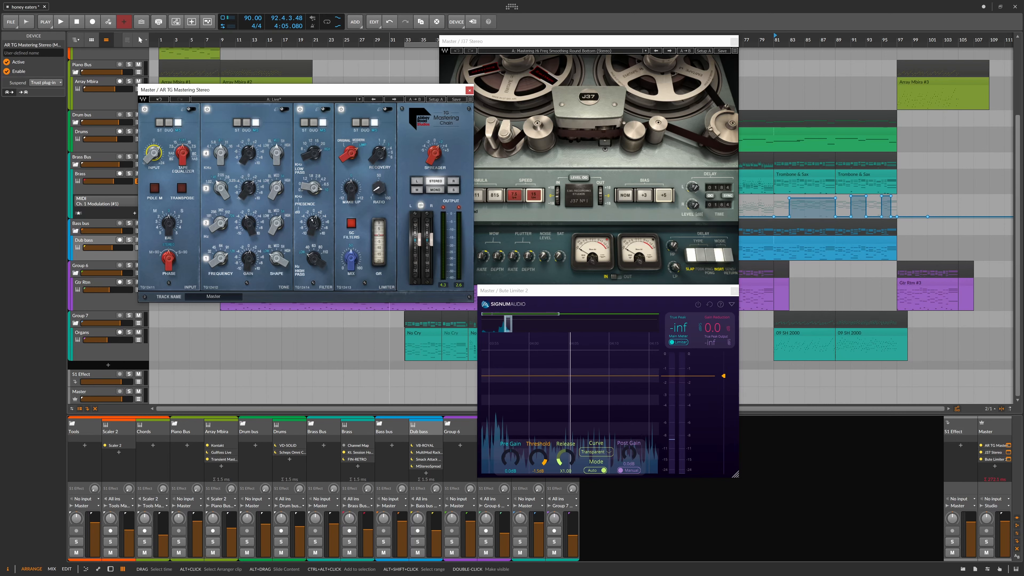
key(space)
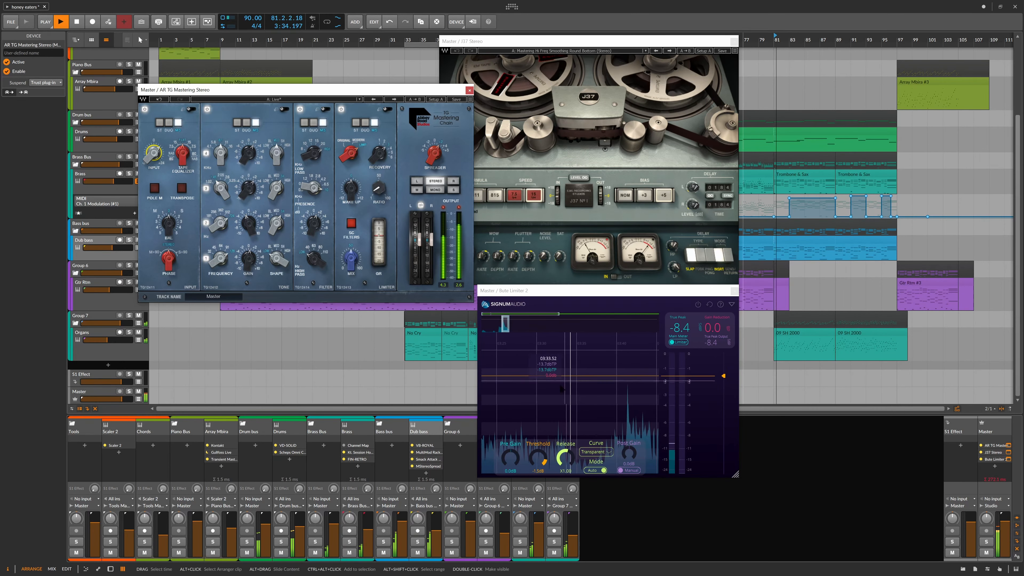
mouse_move(510, 460)
mouse_down()
mouse_move(510, 431)
mouse_move(511, 441)
mouse_up()
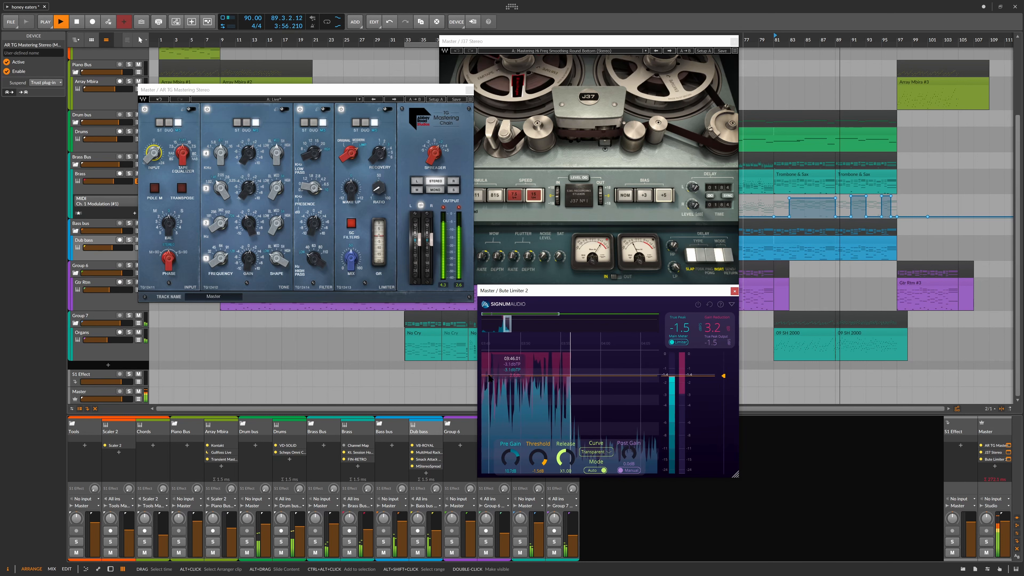
key(space)
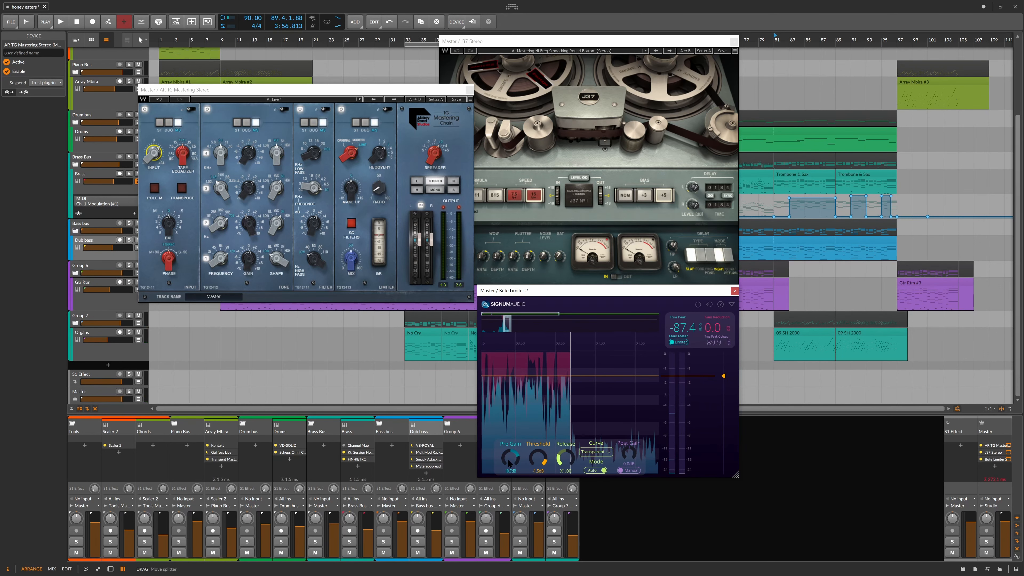
- Turn the Bute Limiter 2 Pre Gain back down to 0 dB and move the limiter window clear of the other plug-ins
mouse_move(509, 462)
mouse_down()
mouse_move(510, 480)
mouse_move(520, 464)
mouse_up()
drag(646, 294, 674, 285)
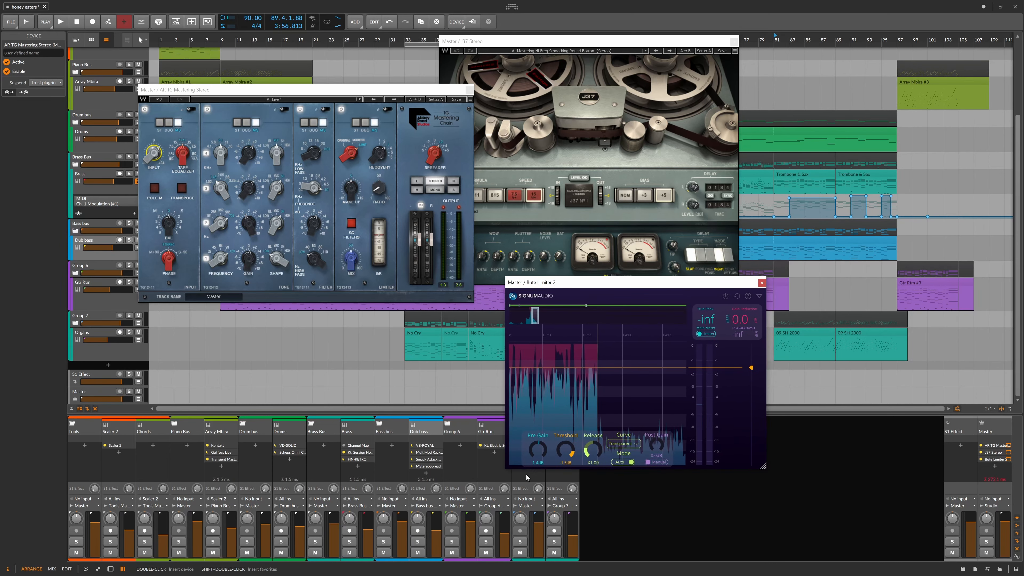
drag(536, 450, 534, 450)
drag(594, 286, 707, 341)
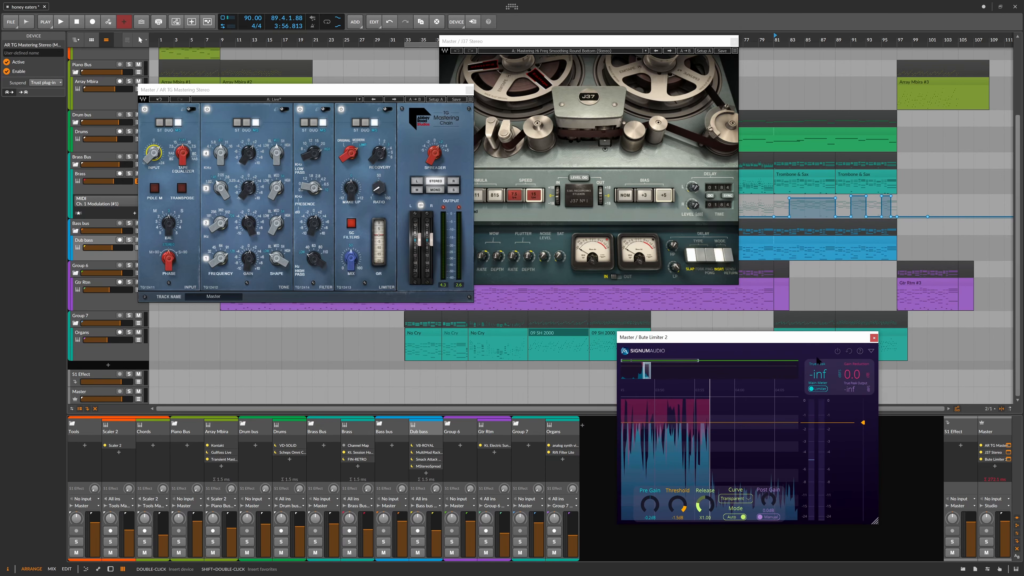
- Close the Bute Limiter 2, AR TG Mastering and J37 windows, and briefly play the song from bar 1
click(873, 338)
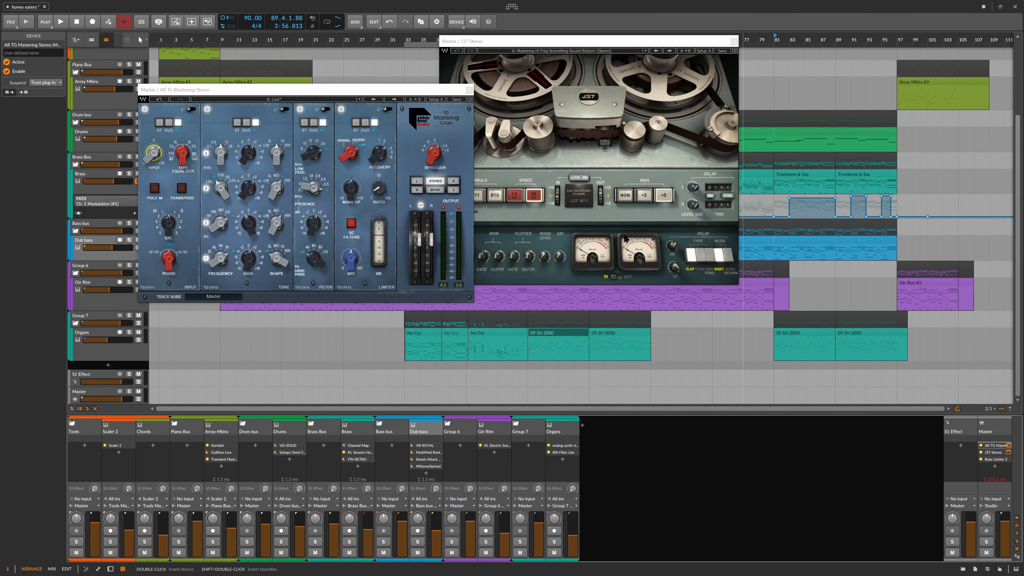
click(470, 90)
click(732, 42)
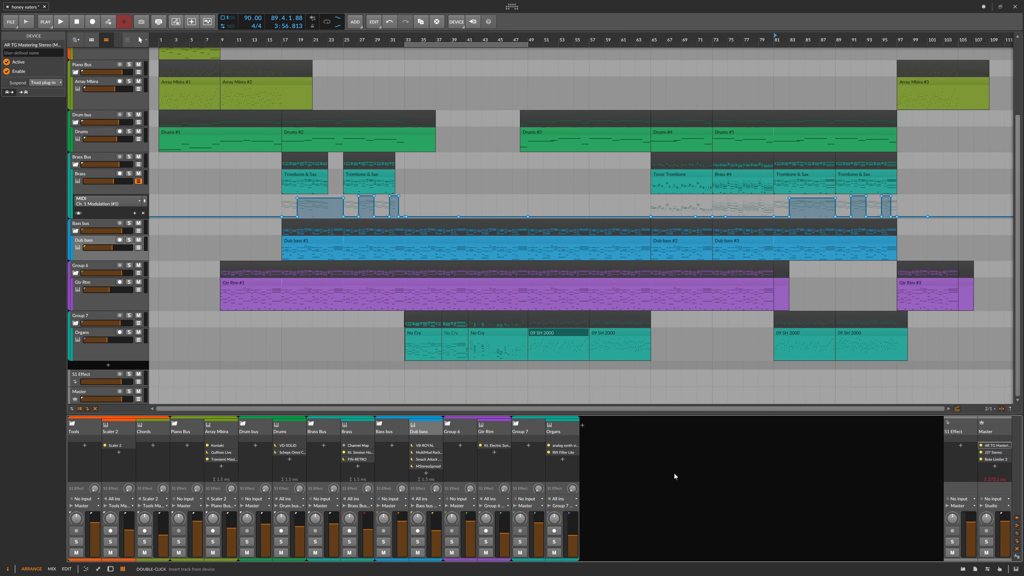
click(60, 22)
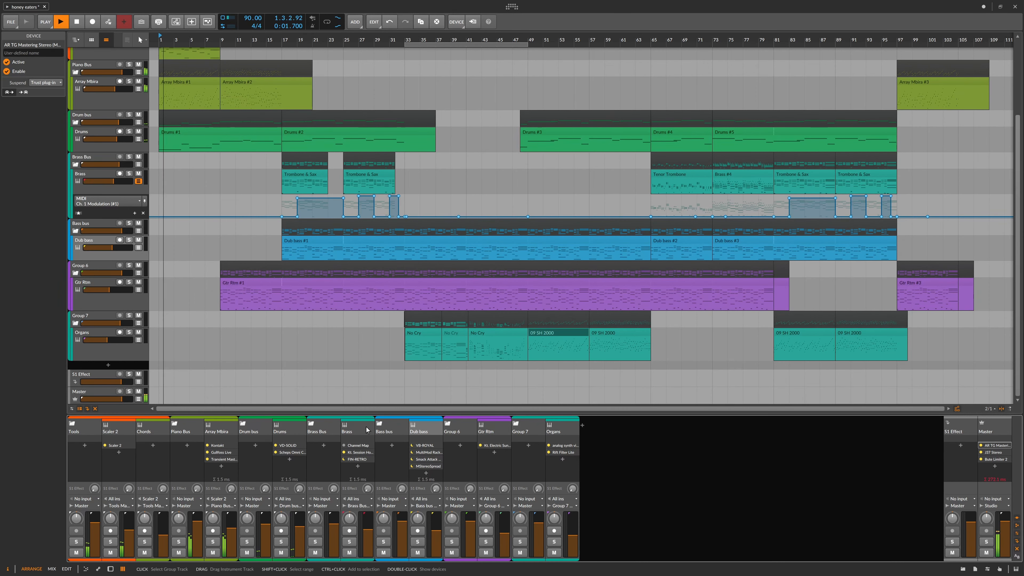
click(77, 24)
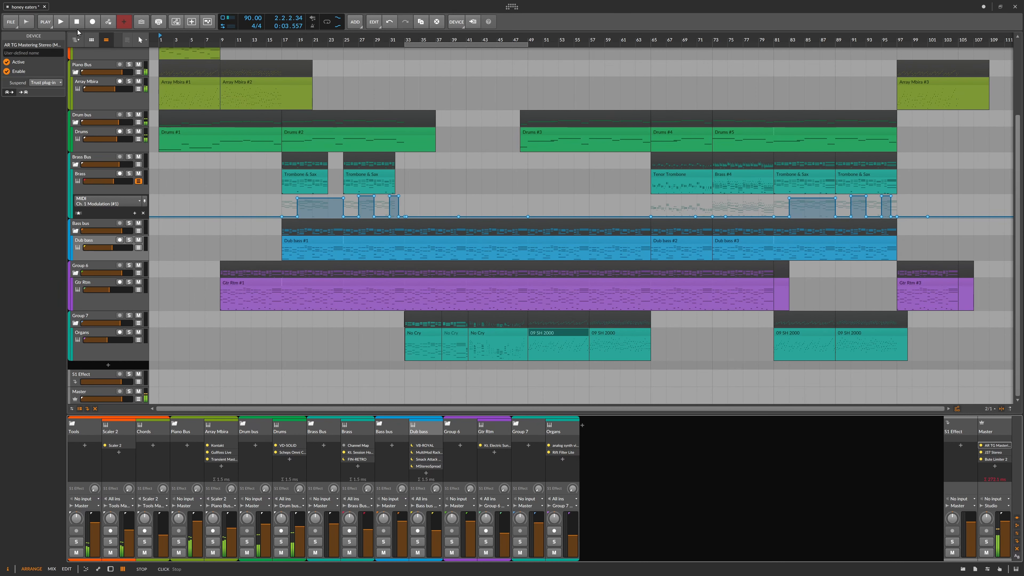
- Open the Scaler 2 plug-in on the Scaler 2 track, set its internal instrument sound to Off and close it
scroll(125, 138, up, 3)
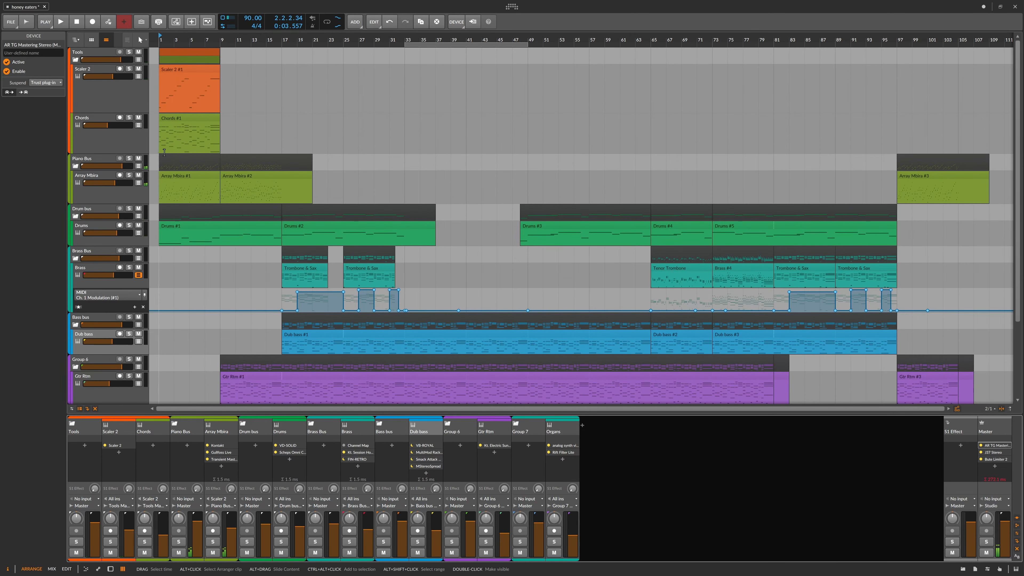
click(151, 73)
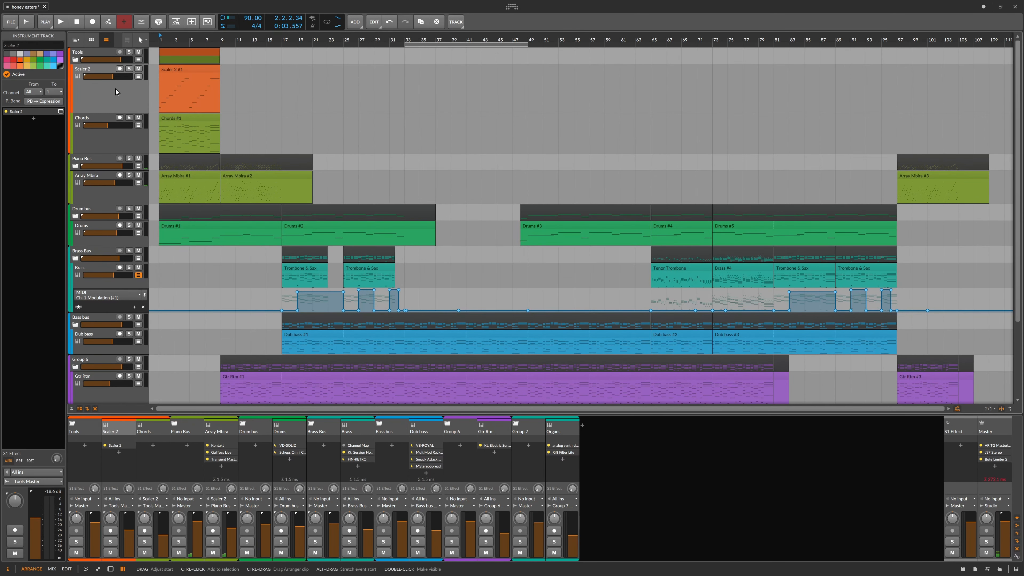
click(60, 111)
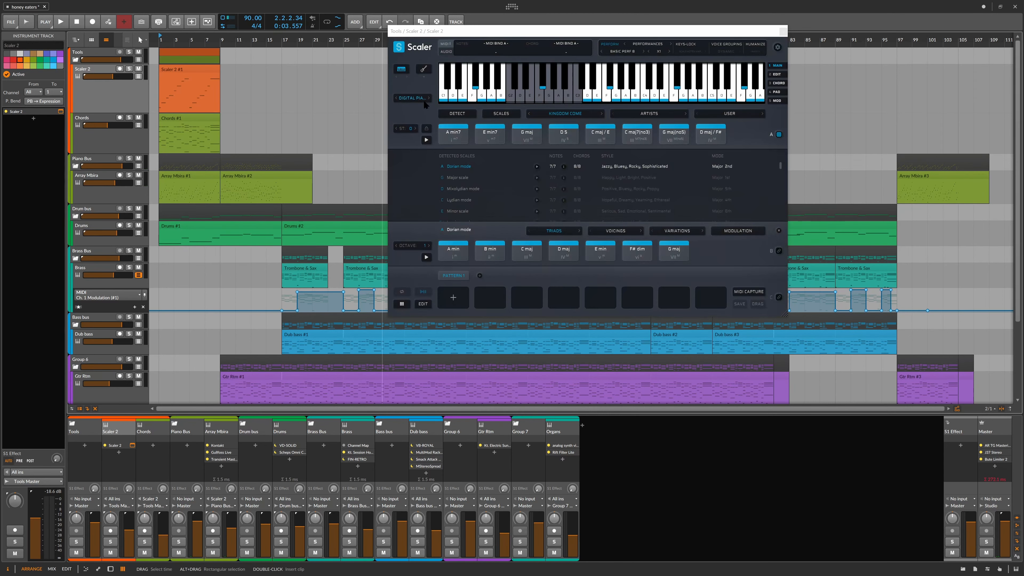
click(421, 99)
click(418, 109)
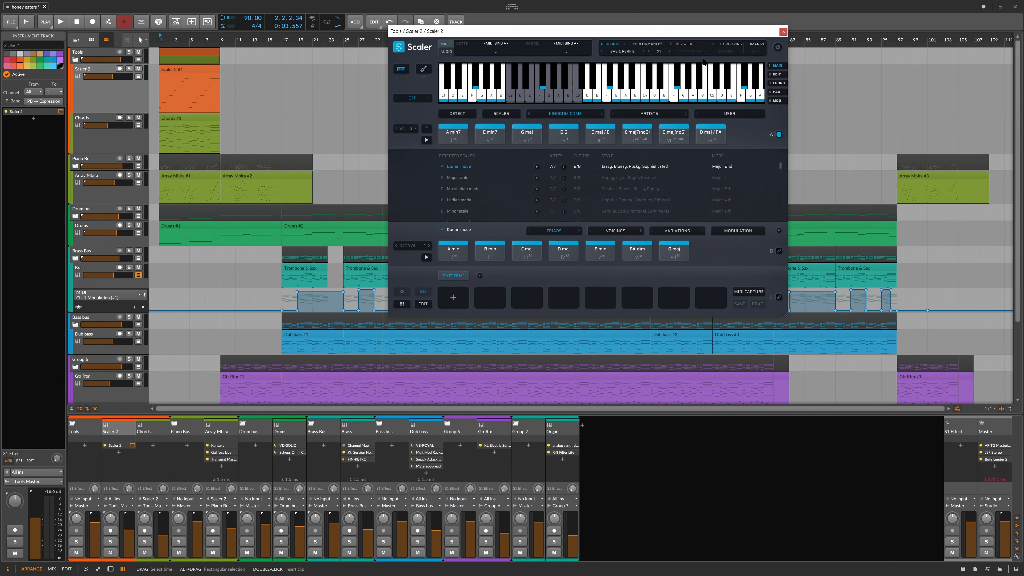
click(783, 32)
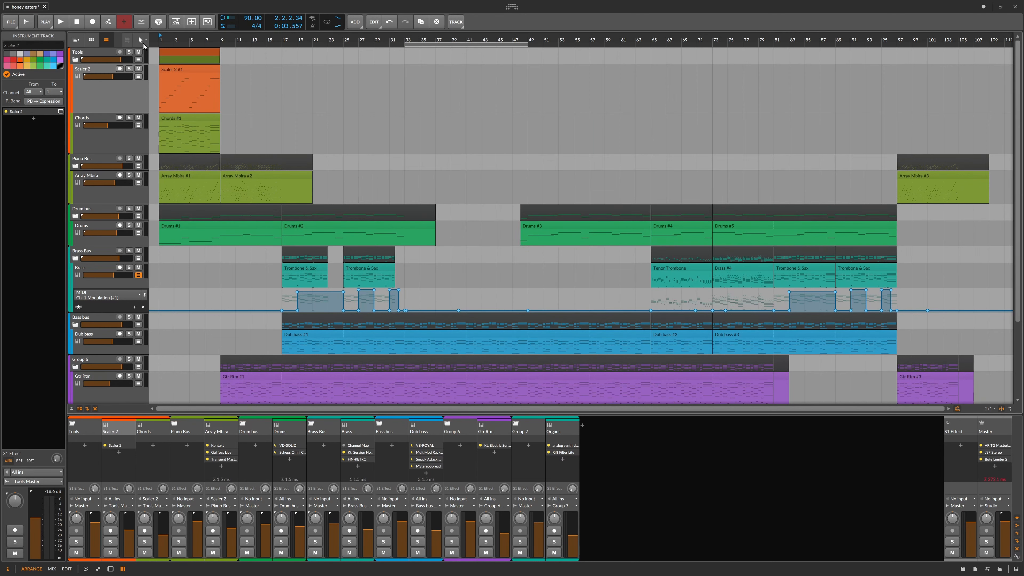
- Mute the Scaler 2 #1 clip and start playback from the beginning of the song
click(184, 69)
key(0)
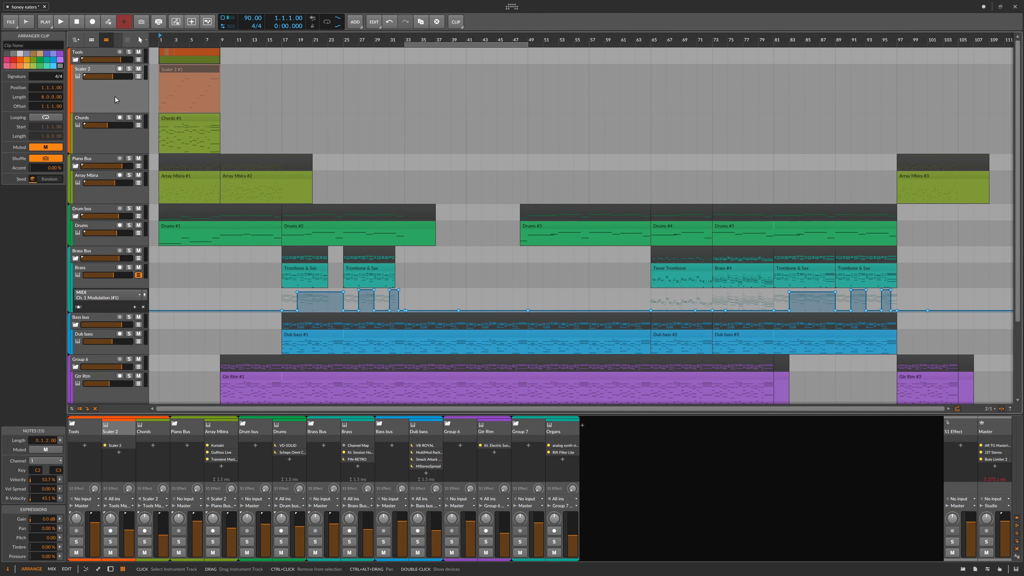
click(62, 24)
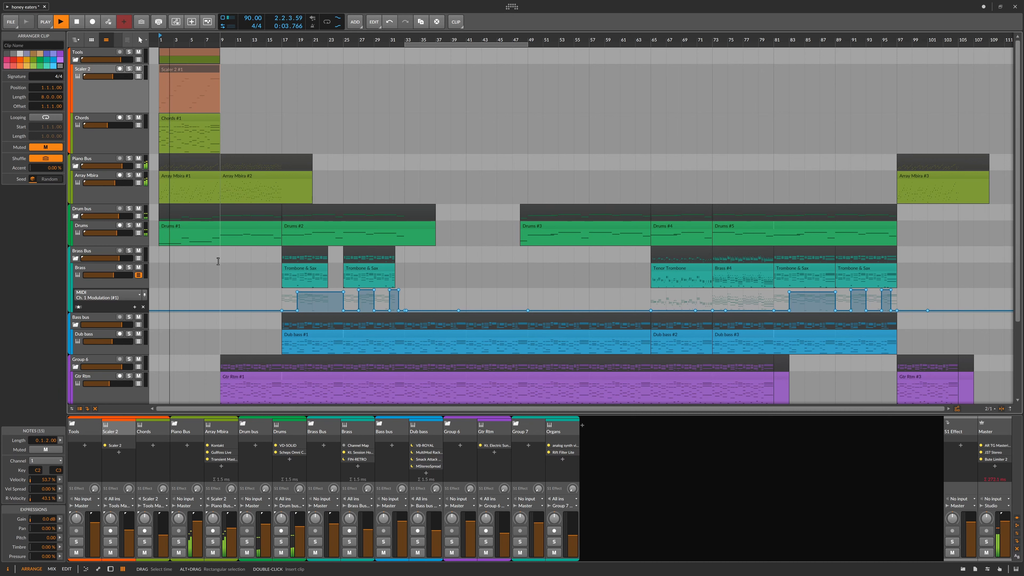
- Open the Array Mbira track's Kontakt instrument and show its page with the strummer, pickup and mics controls
click(106, 176)
click(61, 111)
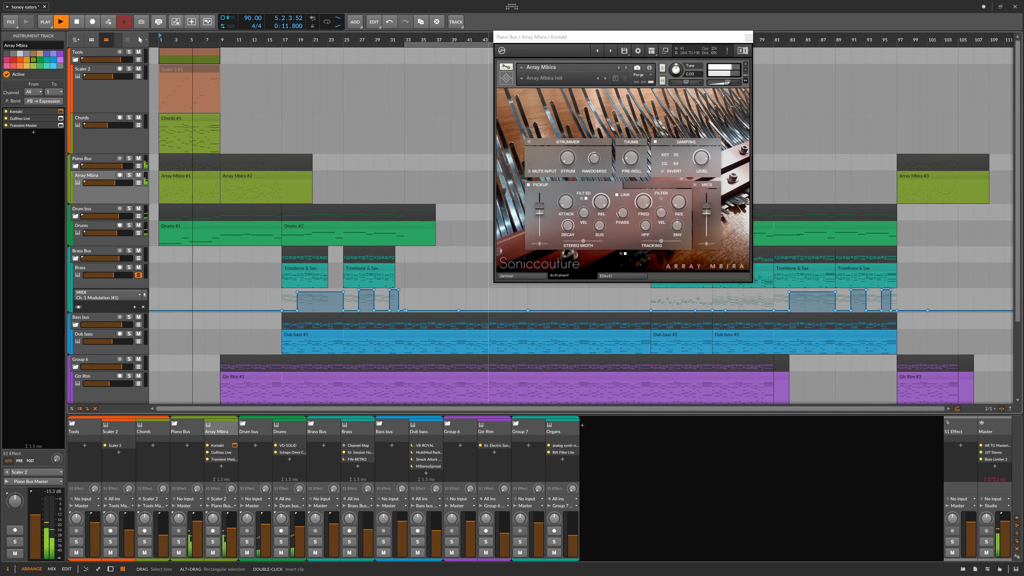
click(620, 253)
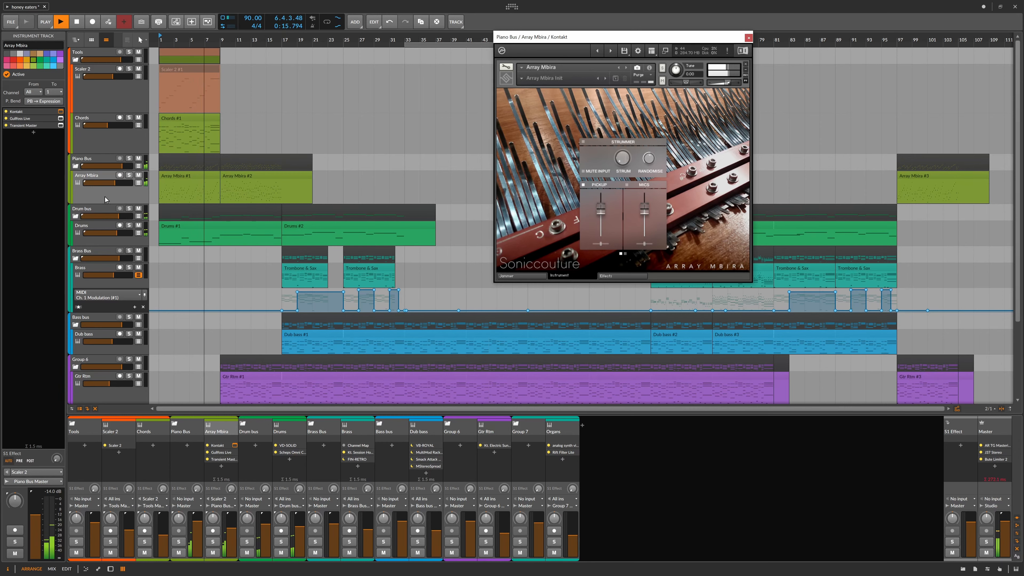
- Open the Drums track's VD-SOLID instrument and move its window up over the arrangement
click(105, 227)
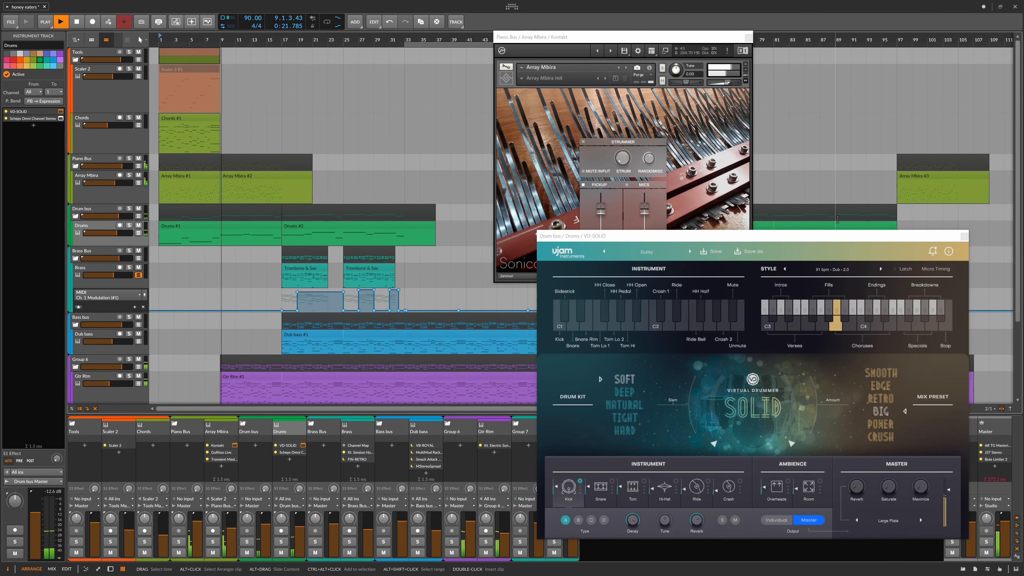
drag(836, 236, 863, 59)
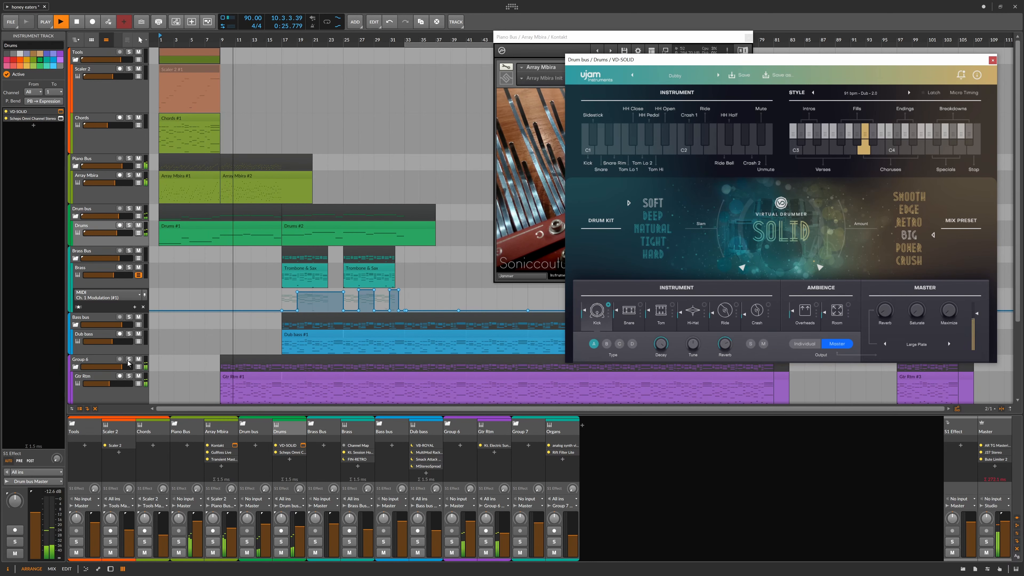
- Open the Gtr Rtm track's Electric Sunburst instrument and move its window down below the arrangement
click(113, 394)
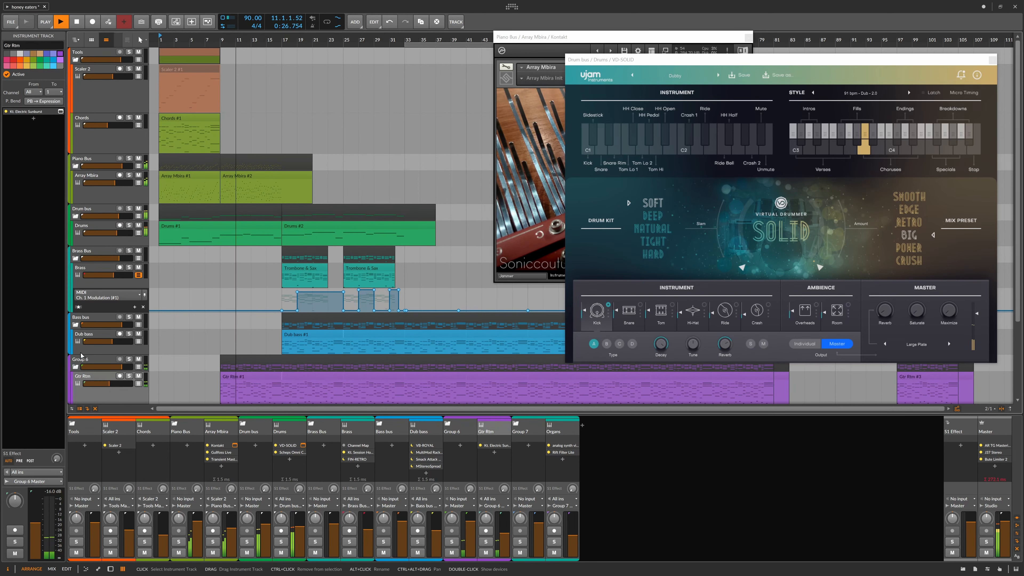
click(61, 112)
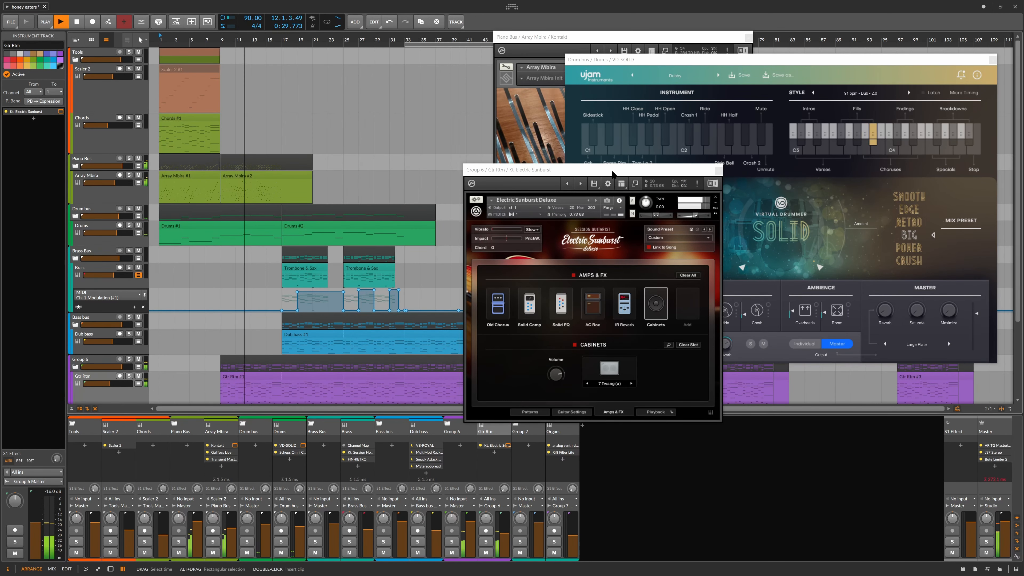
drag(612, 173, 816, 298)
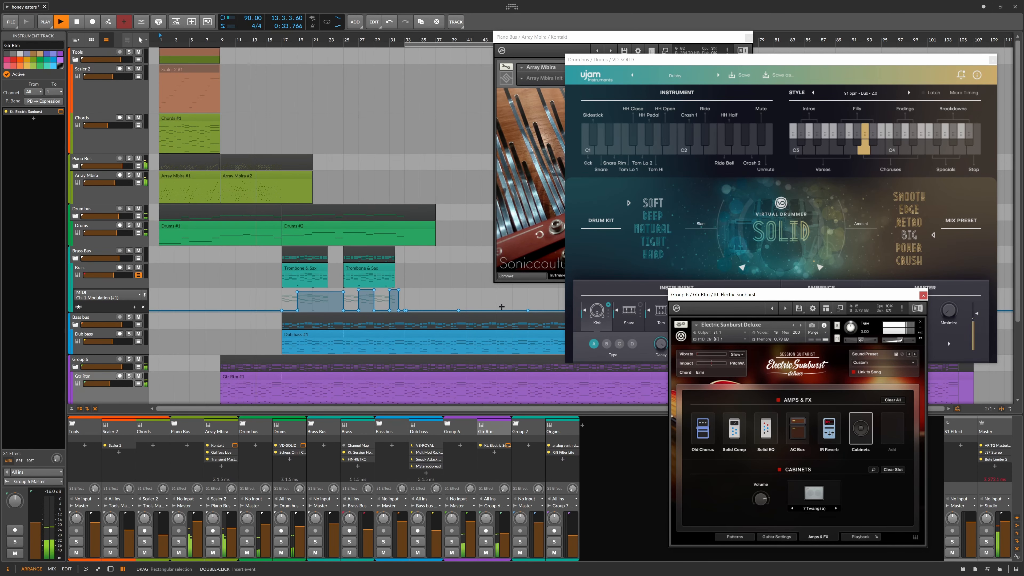
- Open the master track's AR TG Mastering and Bute Limiter 2 plug-ins and place their windows clear of the track clips
click(1009, 446)
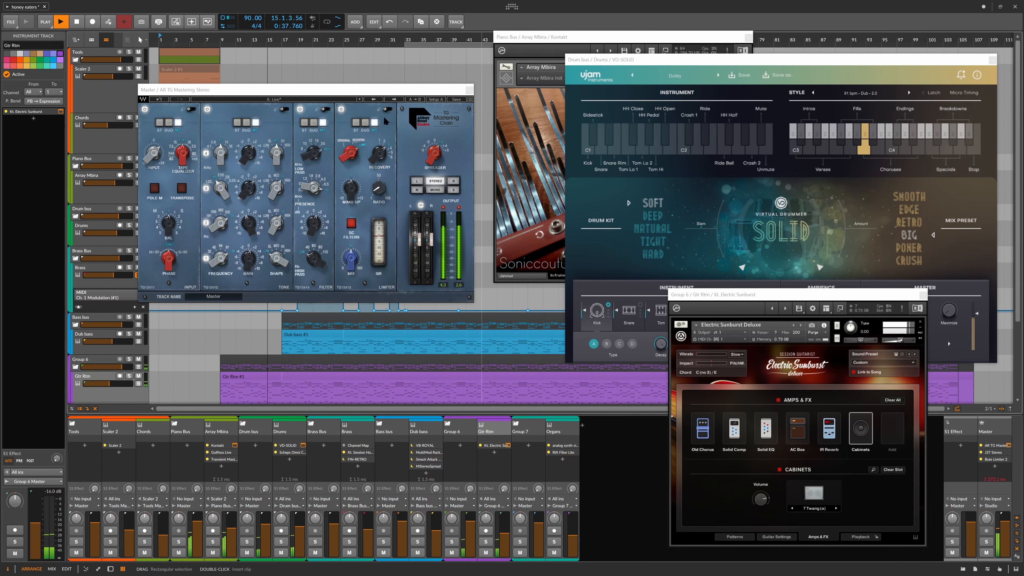
drag(365, 91, 733, 336)
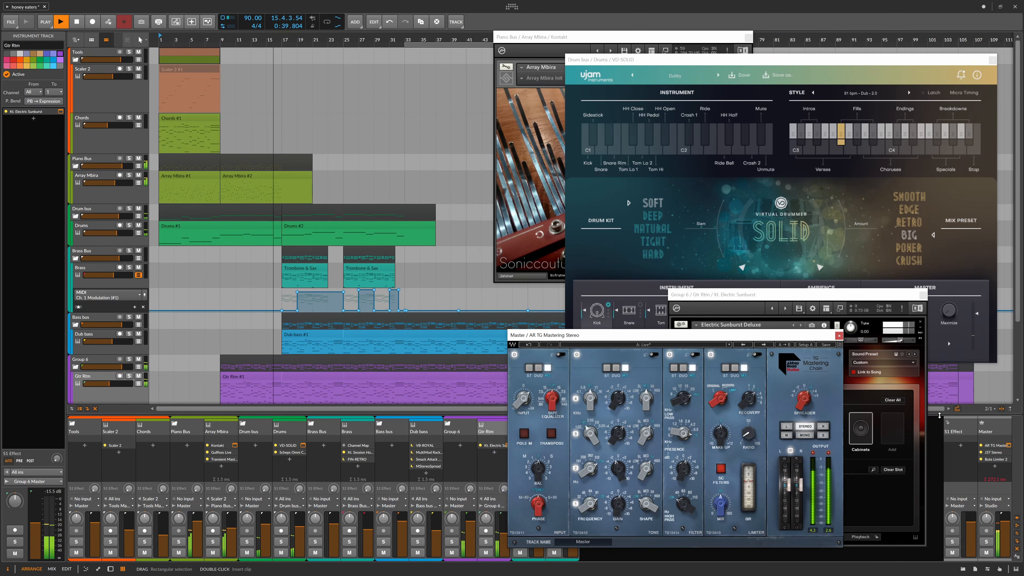
click(1009, 460)
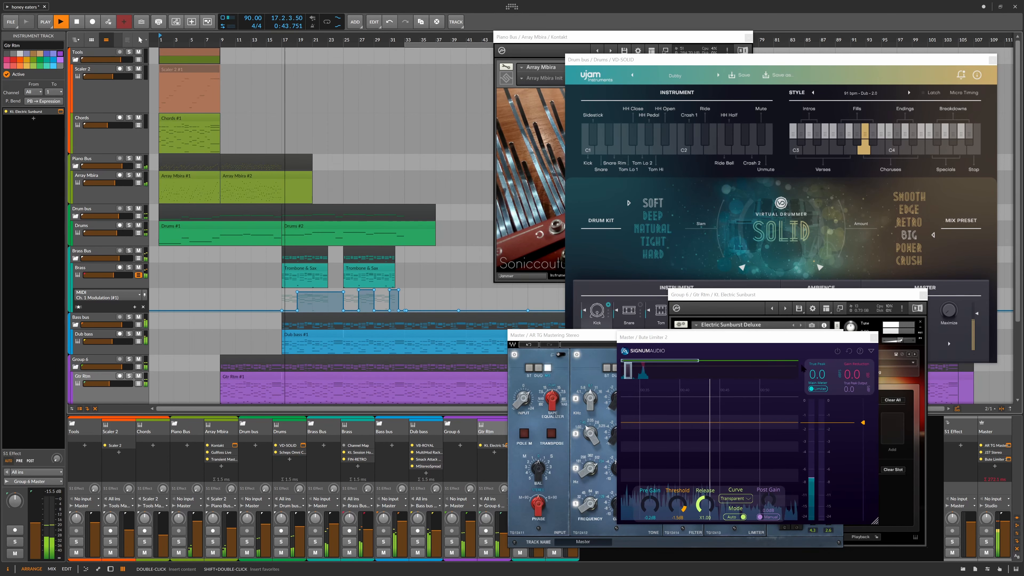
drag(768, 338, 841, 287)
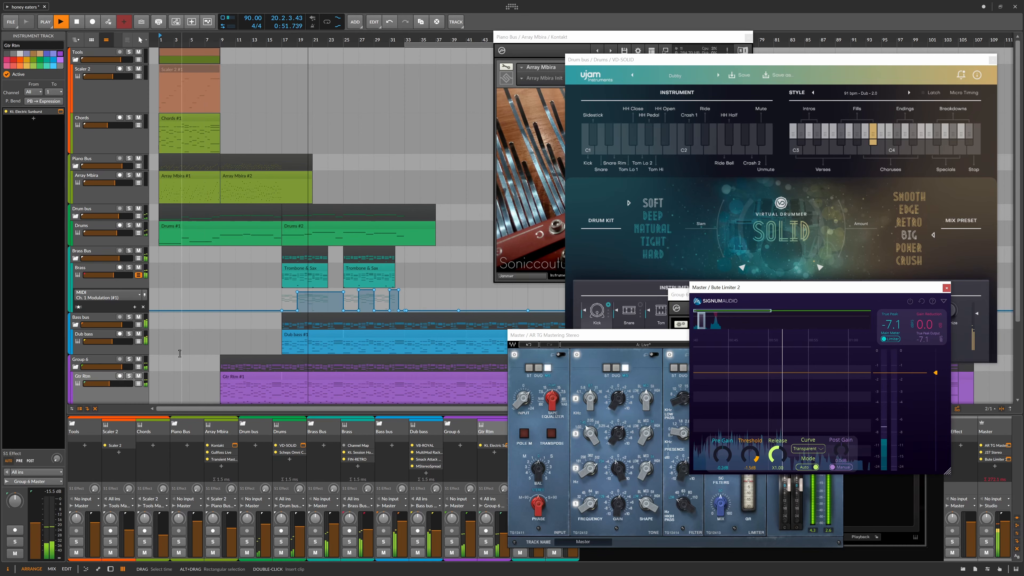
- Open the Brass track's Session Horns instrument and FIN-RETRO effect and move both windows away from the start of the arrangement
click(111, 284)
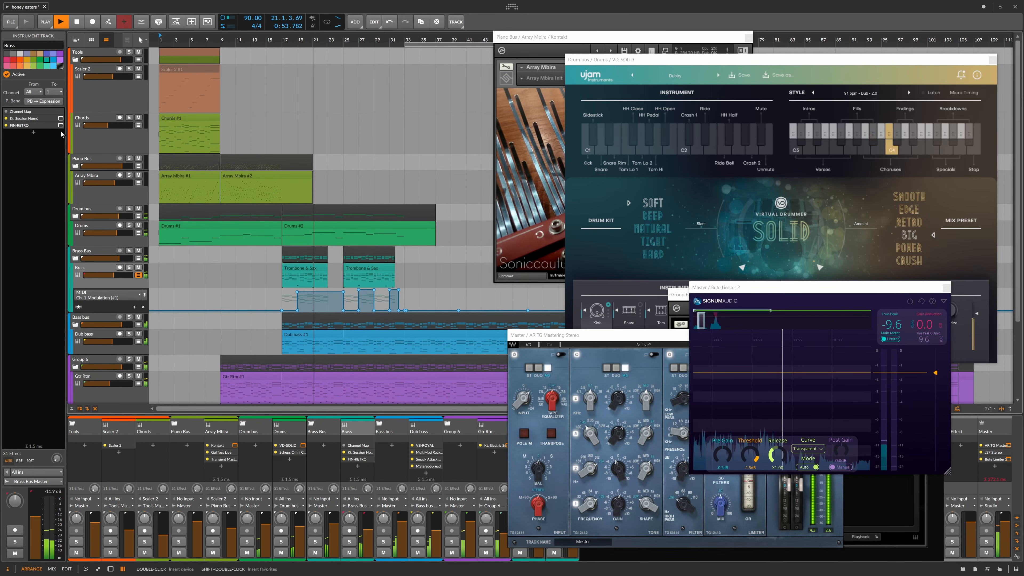
click(61, 119)
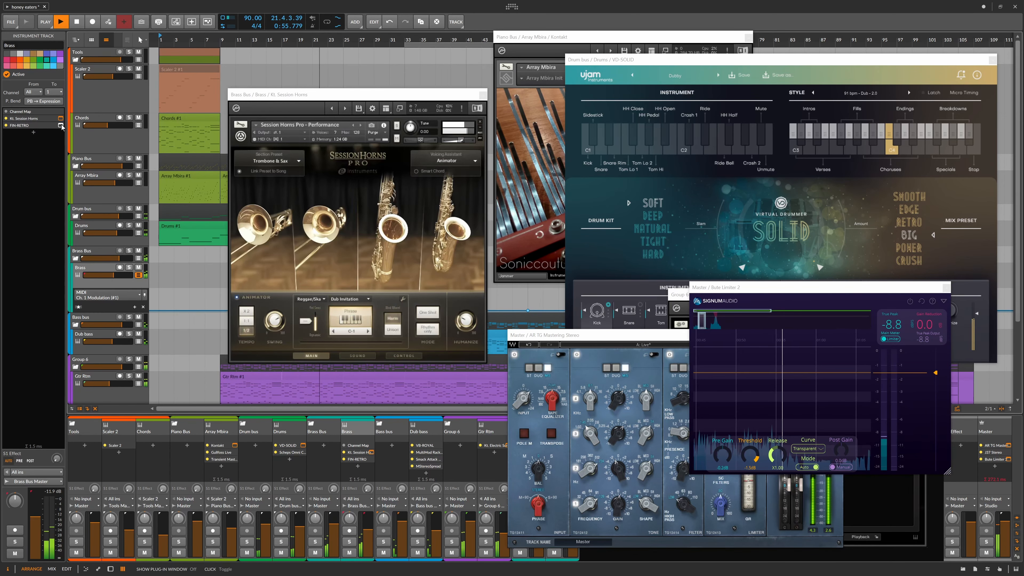
click(61, 125)
drag(558, 237, 759, 275)
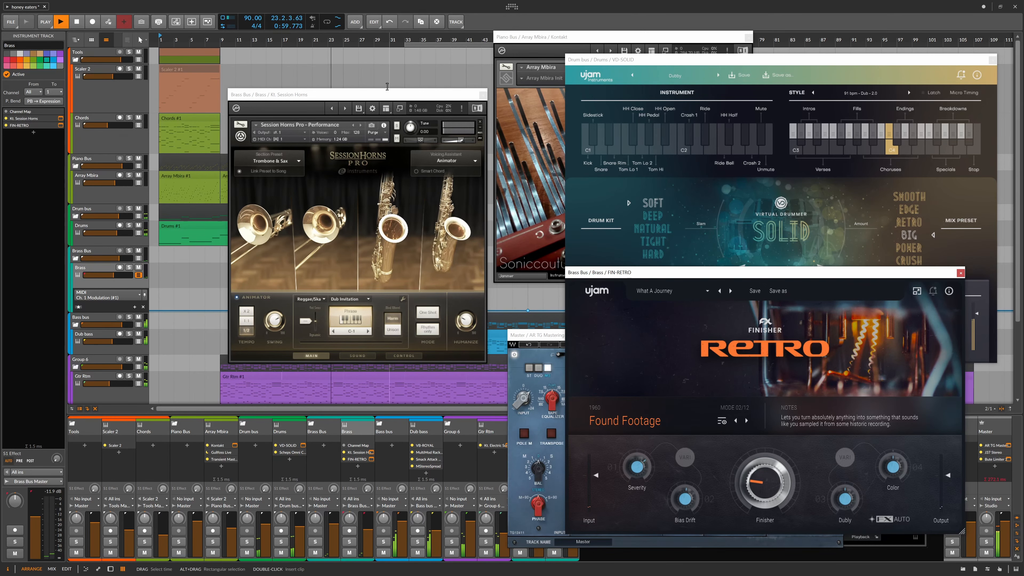
drag(389, 95, 764, 59)
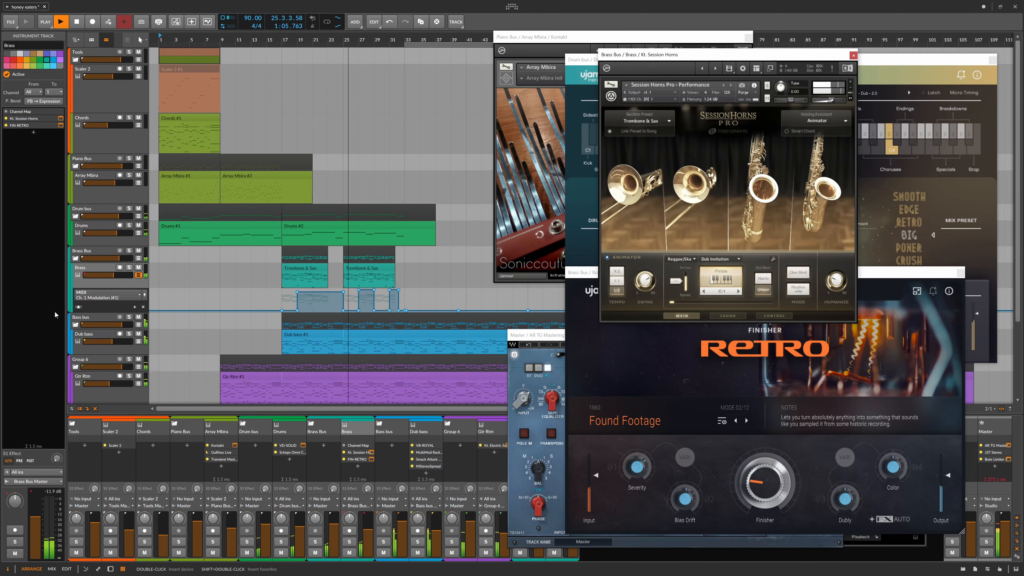
- Open the Dub bass track's VB-ROYAL instrument and its MultiMod Rack, Smack Attack and MStereoSpread effects
click(80, 326)
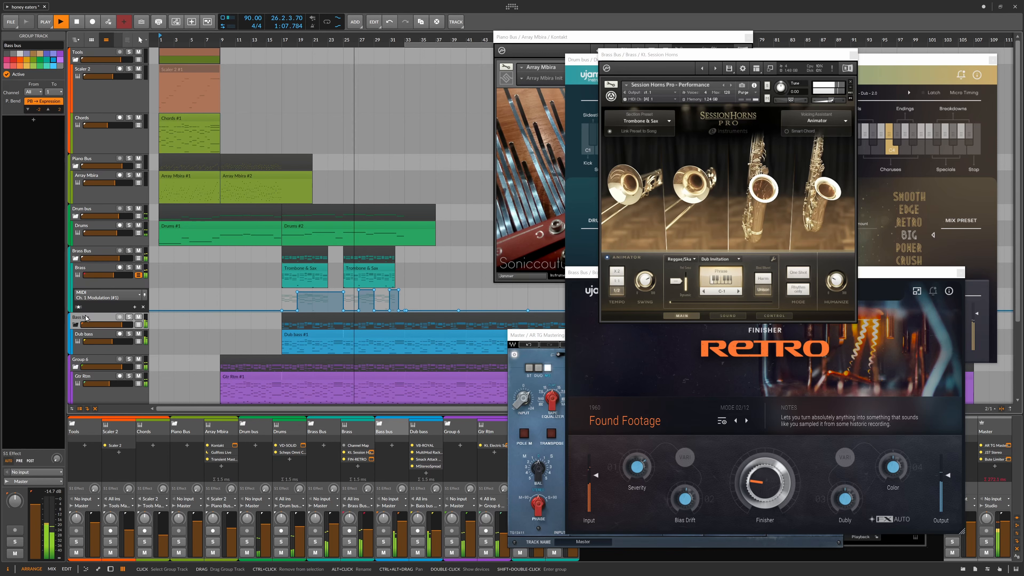
click(95, 335)
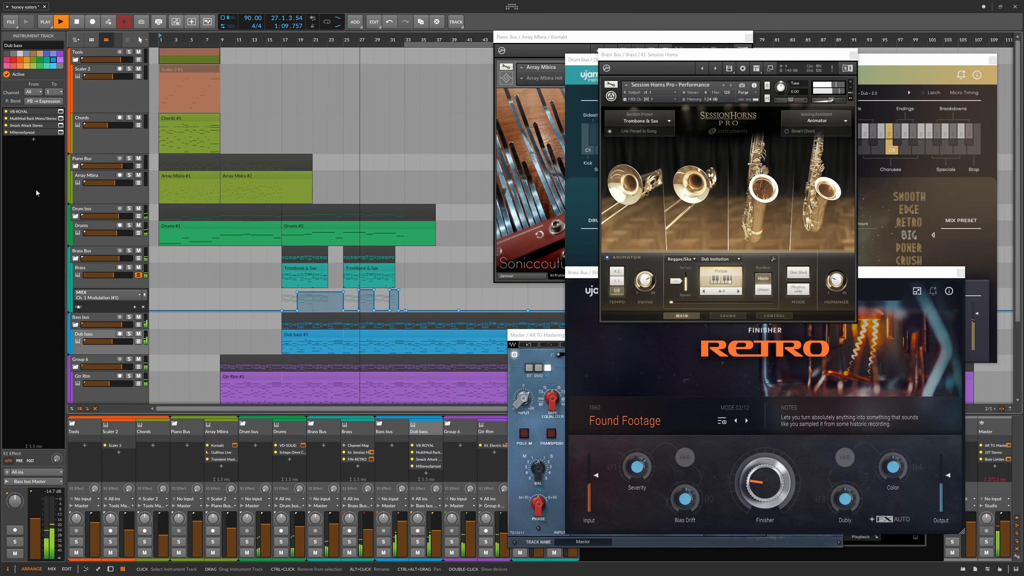
click(61, 111)
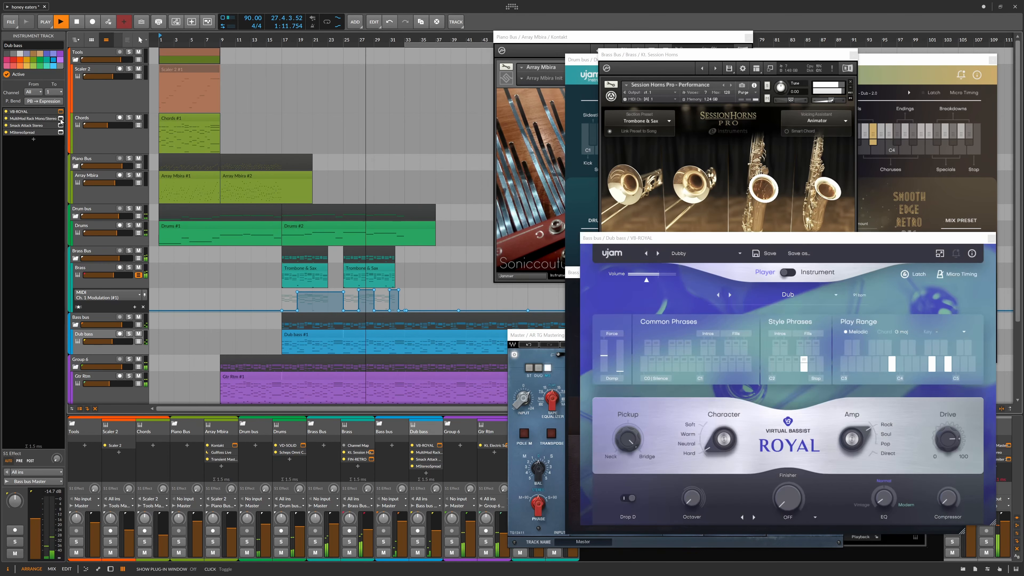
click(61, 118)
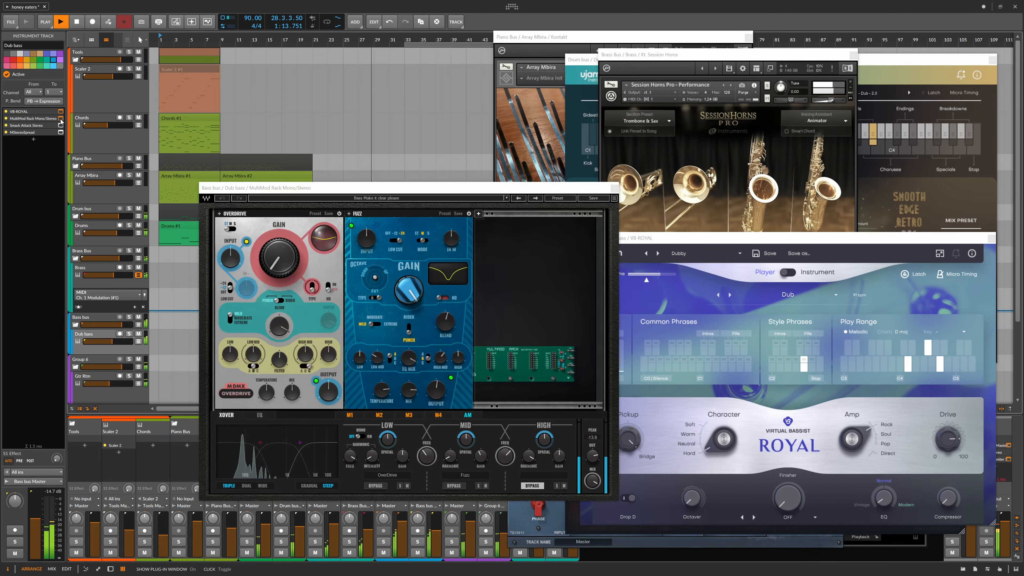
click(60, 125)
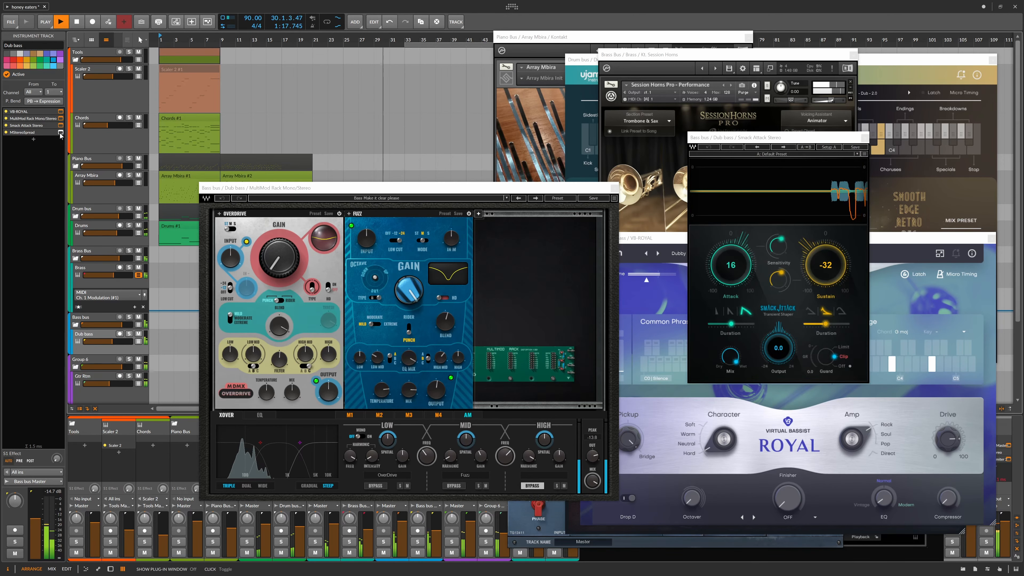
click(60, 132)
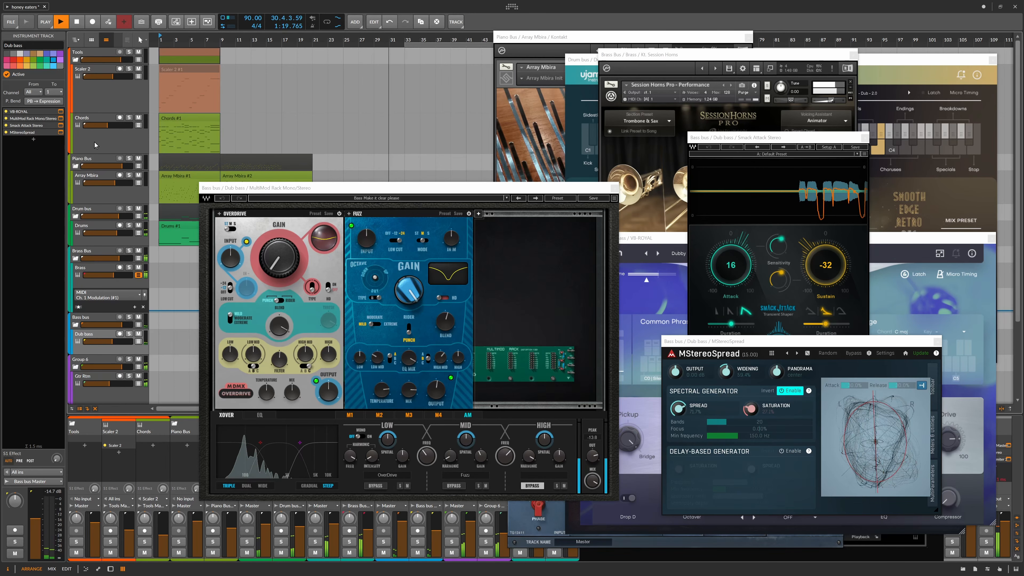
- Shift the MultiMod Rack window off the opening clips and switch the Session Horns window to its Tenor Trombone instrument
drag(300, 189, 483, 196)
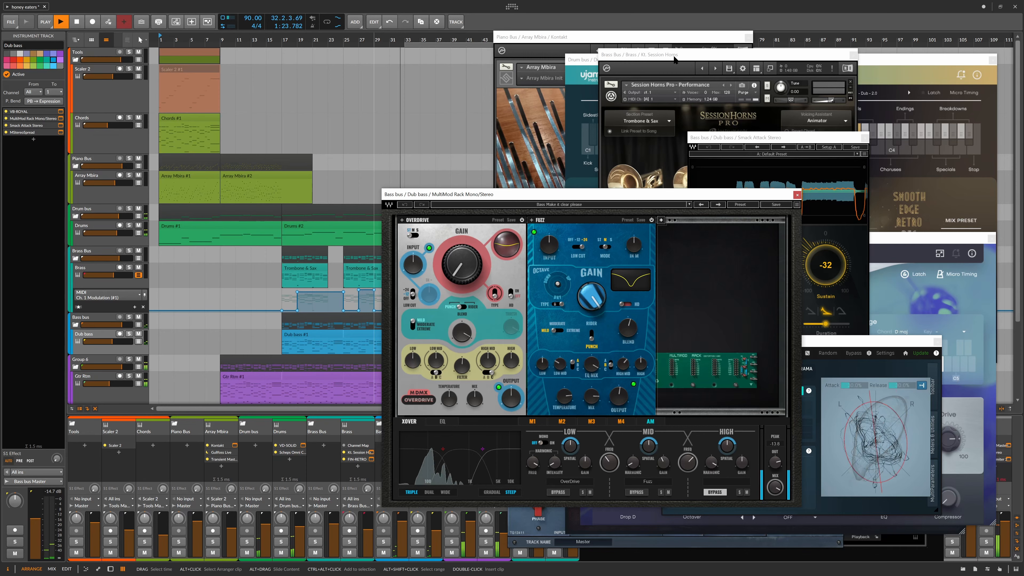
click(706, 57)
click(714, 69)
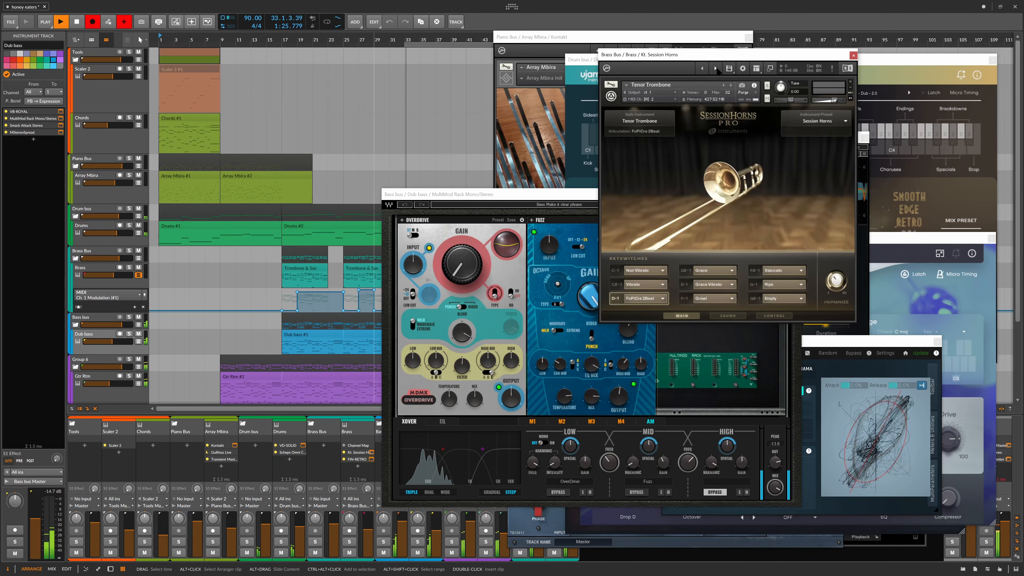
- Open the Organs track's vintage organ on No Woman No Cry and its Rift Filter Lite, placing both windows over the mixer
scroll(104, 314, down, 3)
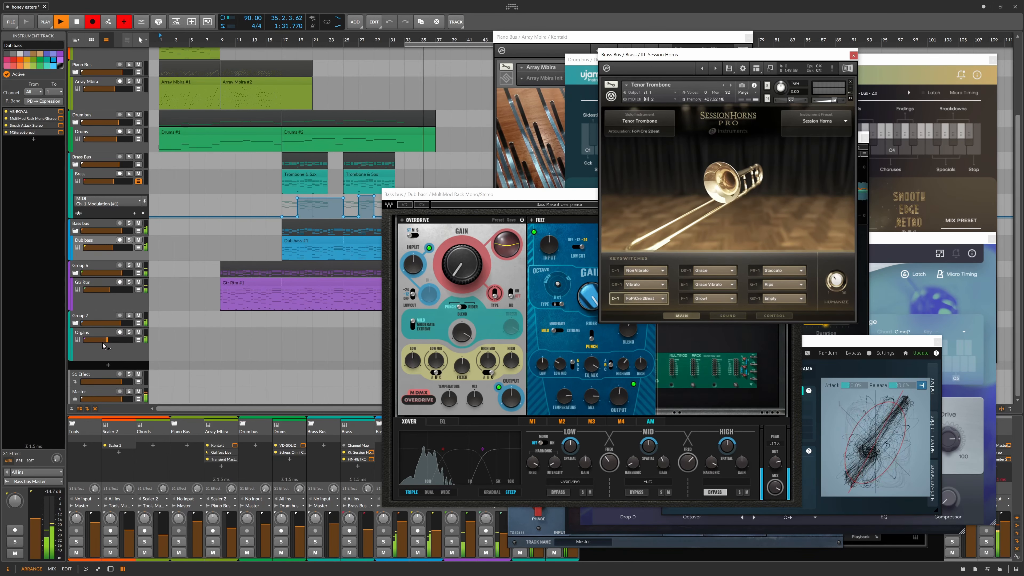
click(103, 355)
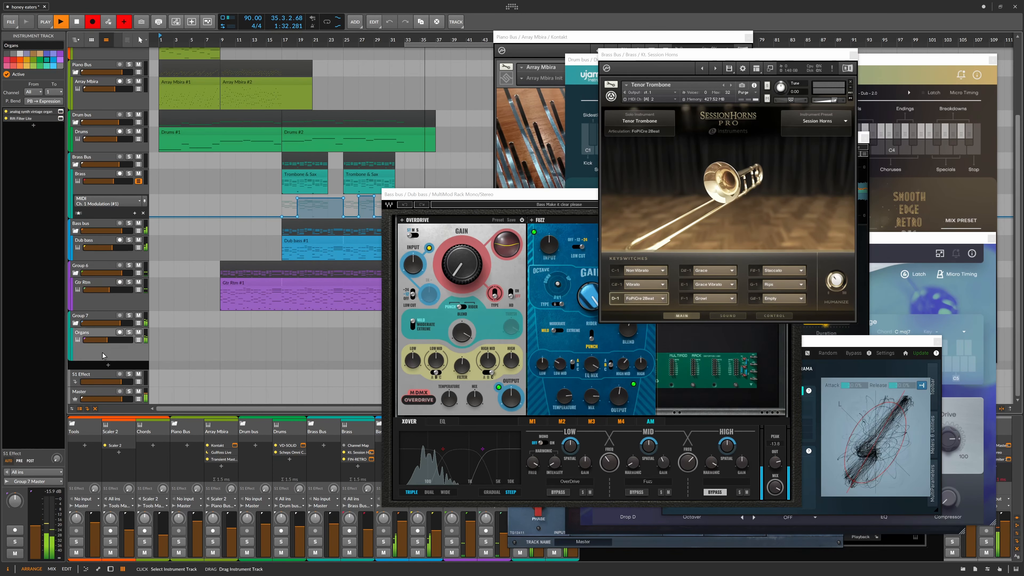
click(61, 113)
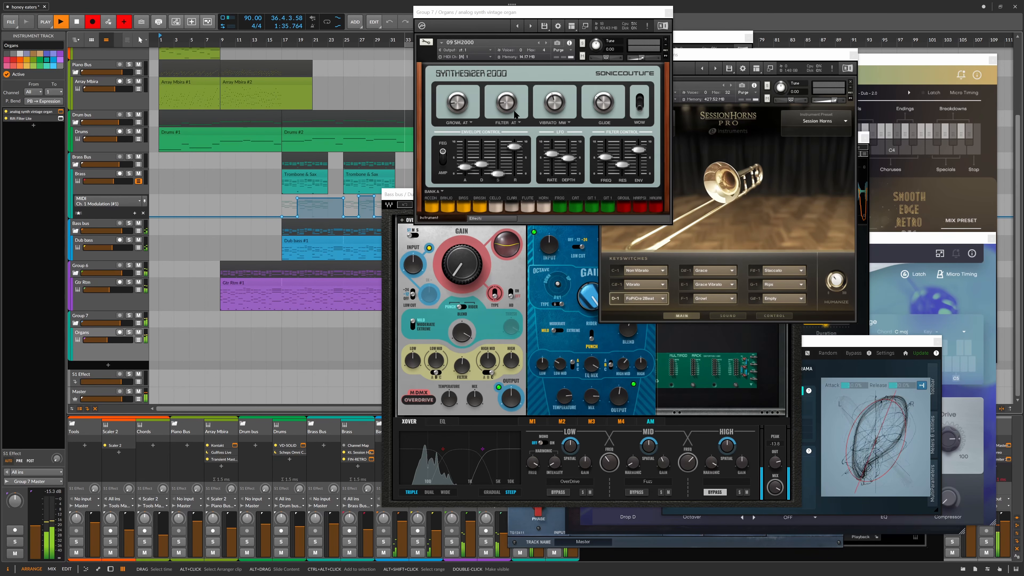
click(531, 26)
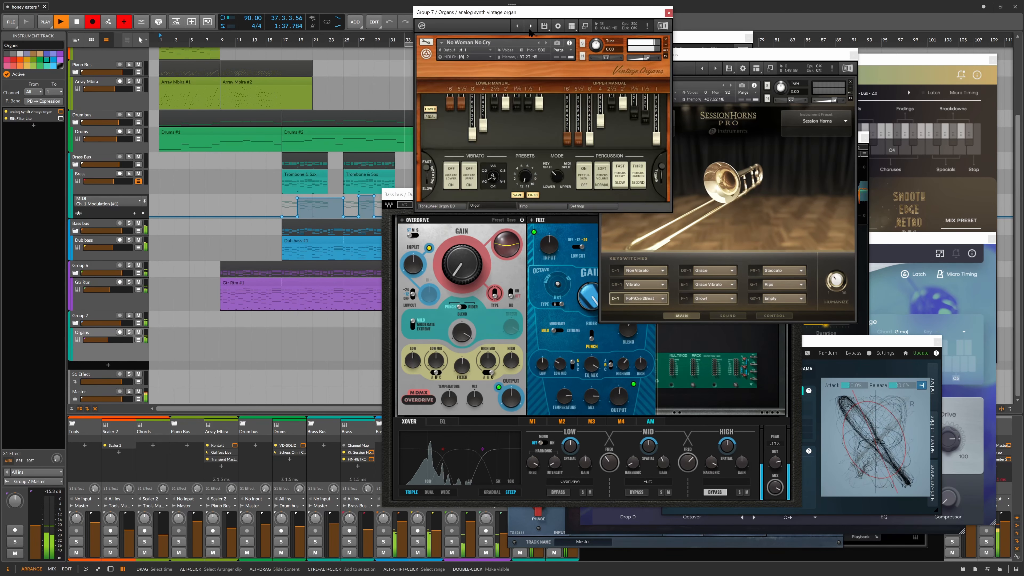
drag(540, 14, 167, 348)
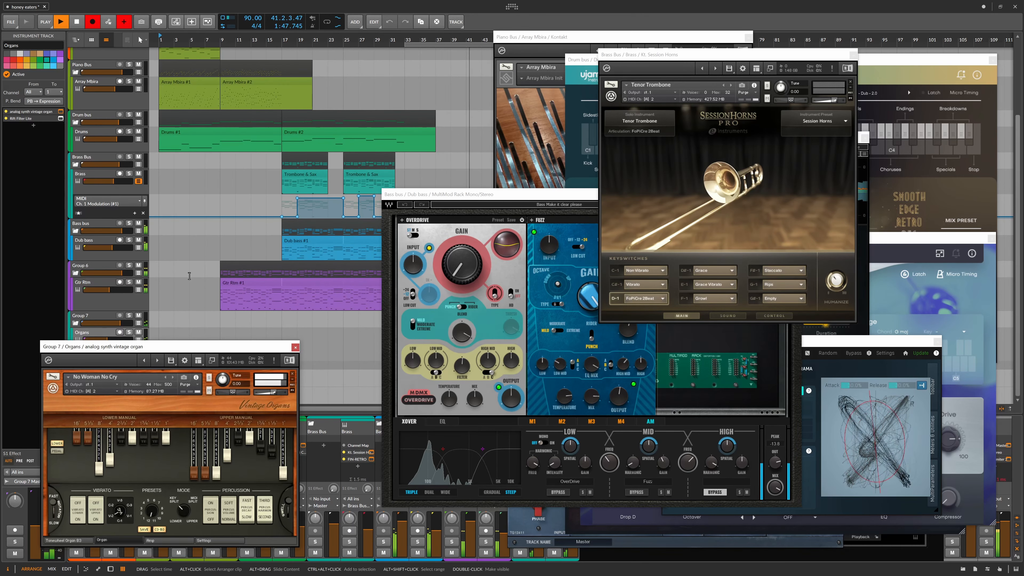
click(60, 119)
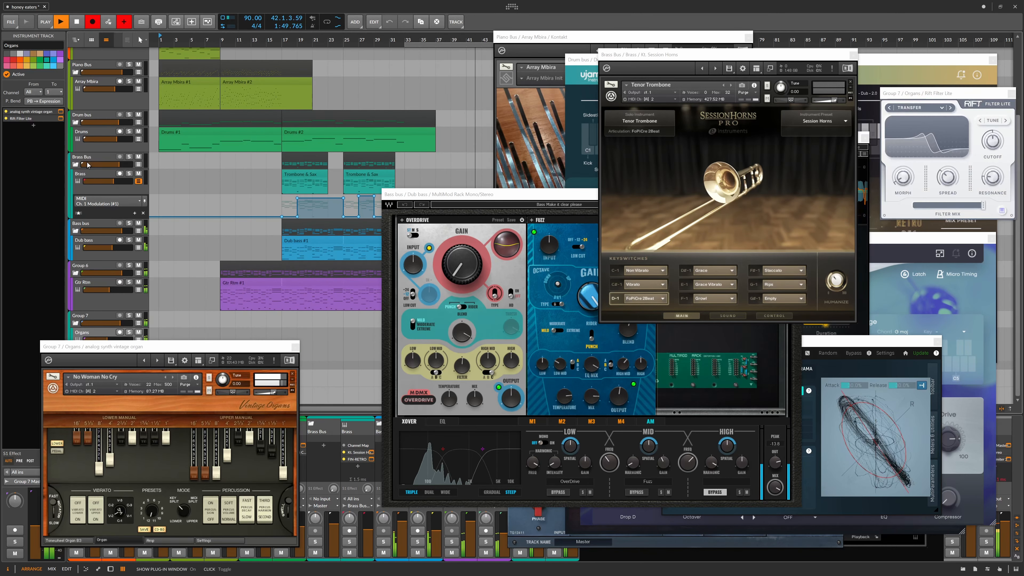
drag(947, 94, 321, 418)
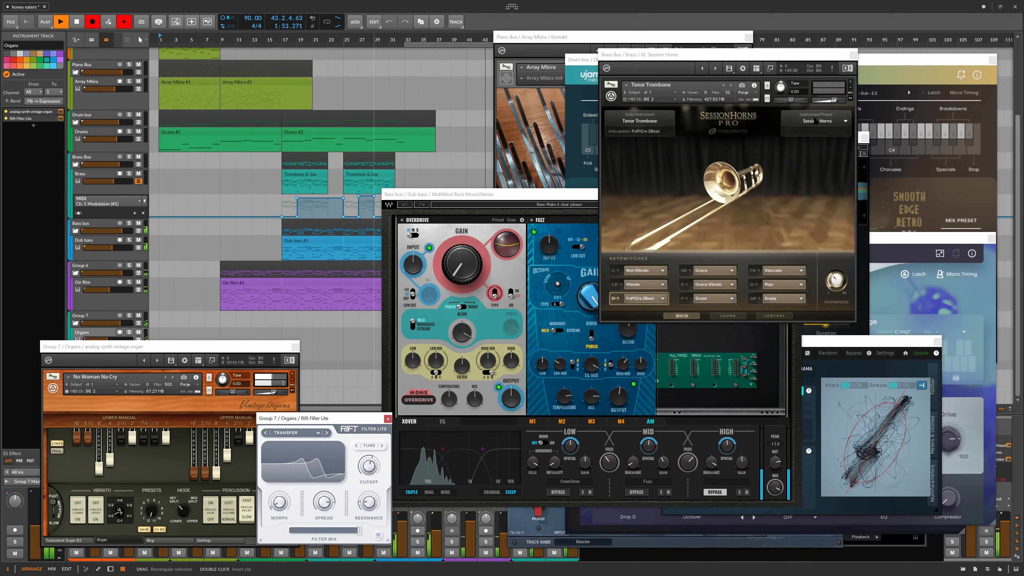
- Close the Session Horns window and the Dub bass windows for MultiMod Rack, Smack Attack, MStereoSpread and VB-ROYAL
click(854, 55)
click(797, 195)
click(865, 138)
click(938, 342)
click(992, 238)
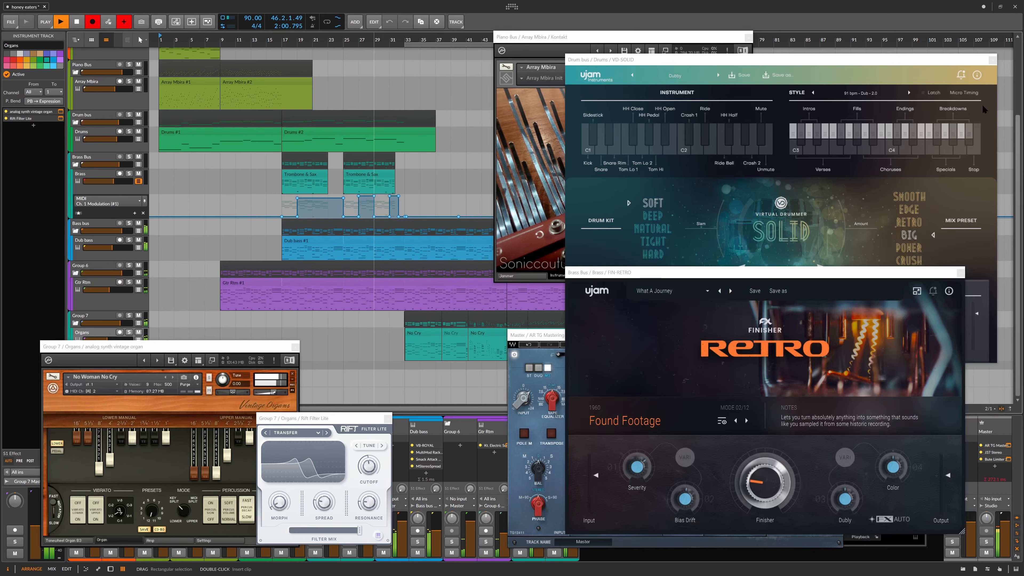
- Close the FIN-RETRO, Bute Limiter 2, AR TG Mastering and Electric Sunburst windows
click(960, 273)
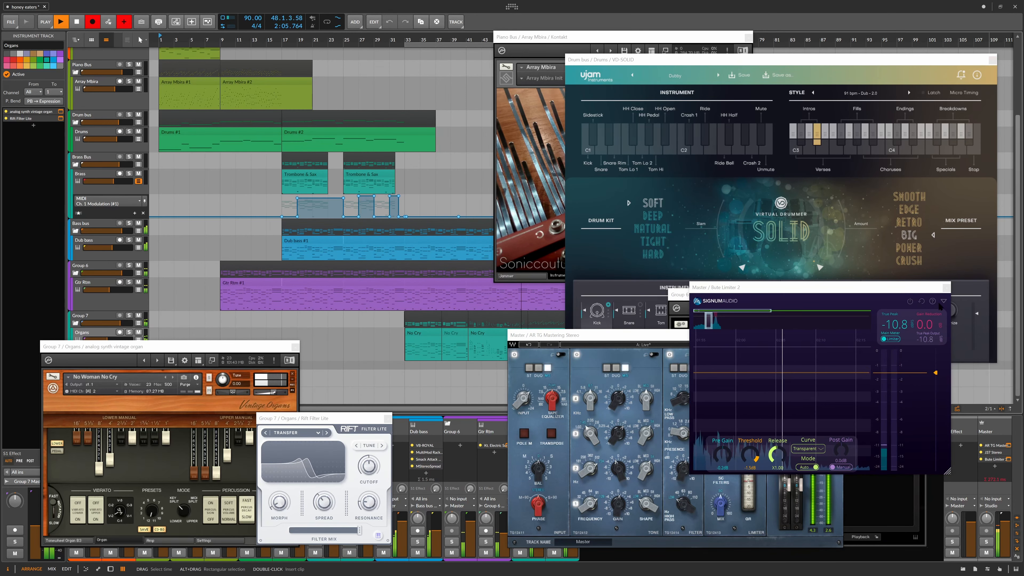
click(946, 288)
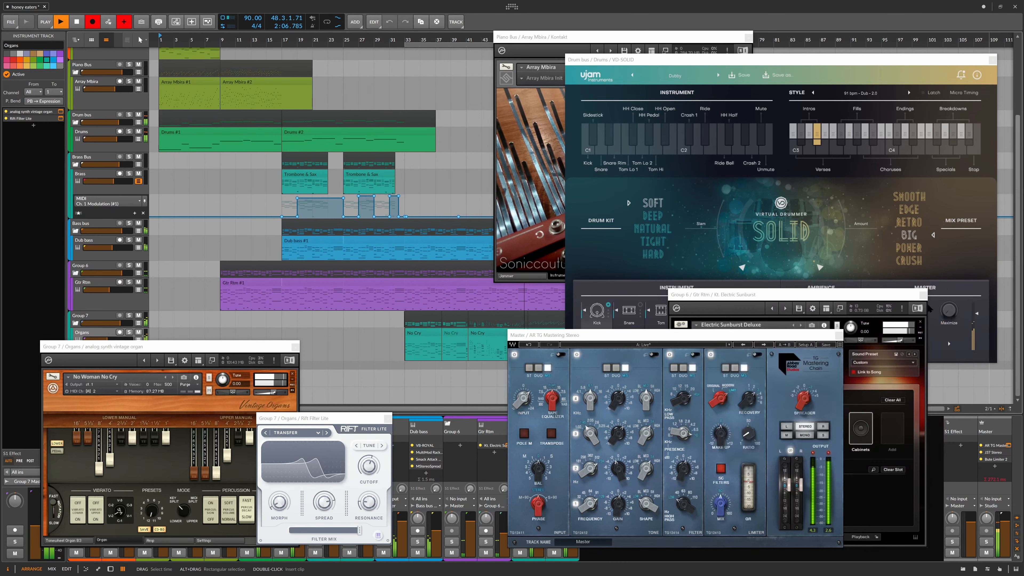
click(839, 336)
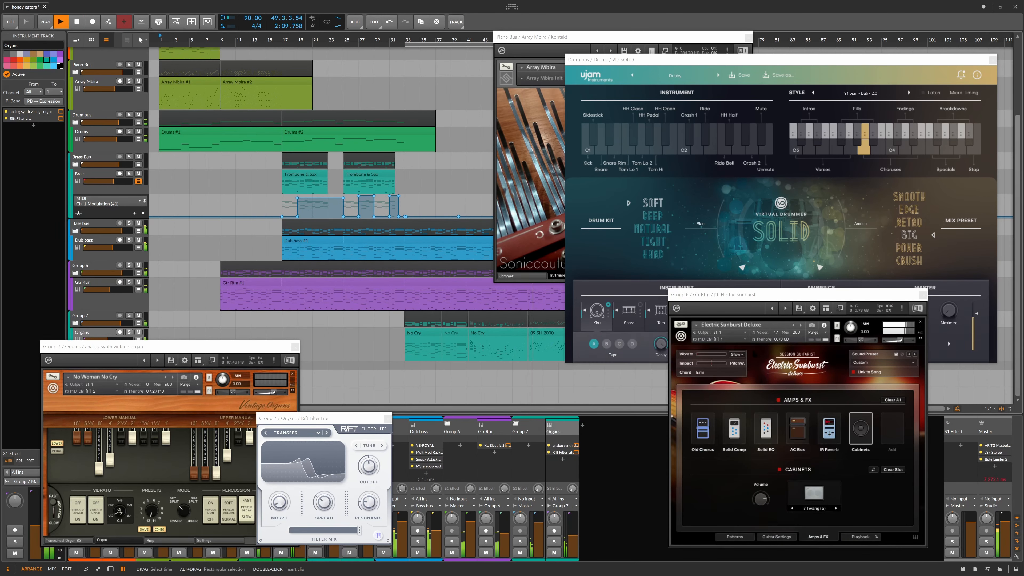
drag(833, 297, 764, 296)
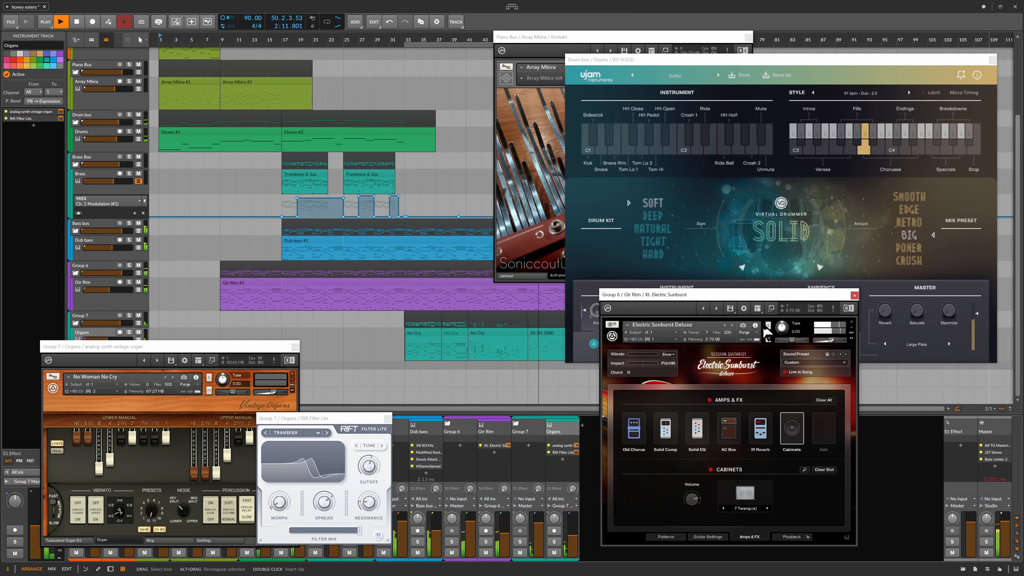
click(854, 296)
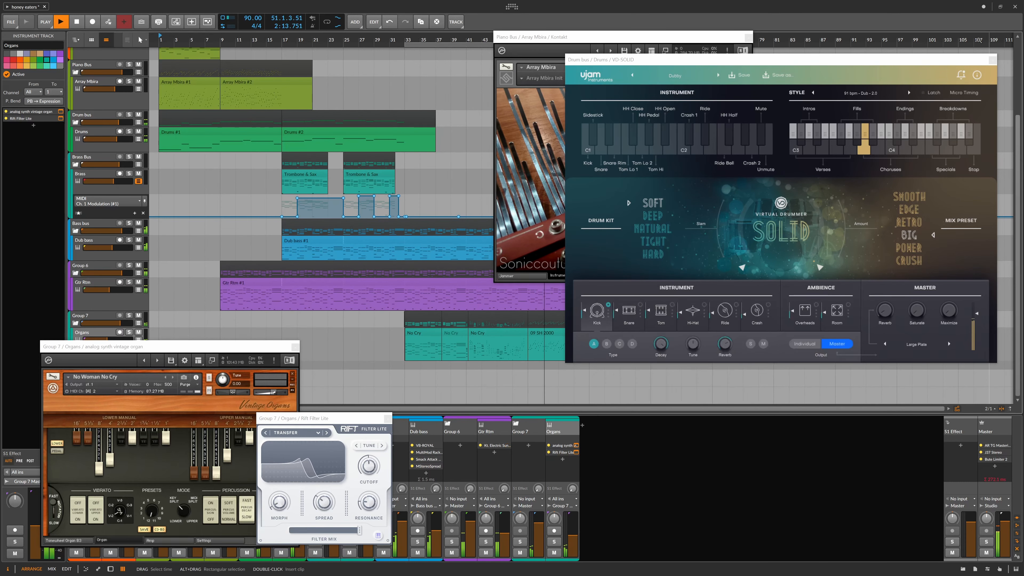
- Move the VD-SOLID window down over the mixer and close the Array Mbira instrument to uncover the arrangement
drag(964, 60, 891, 403)
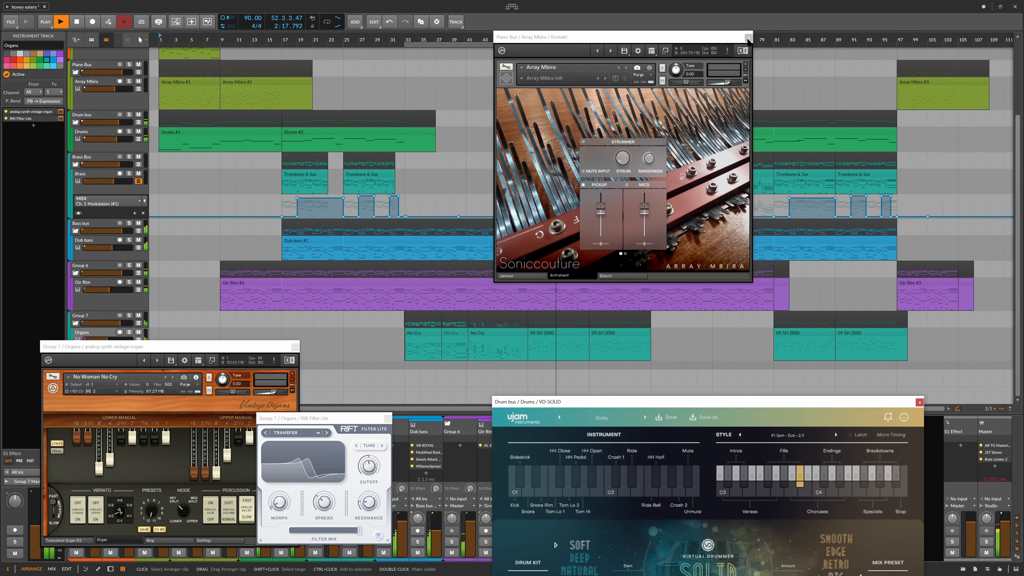
click(748, 38)
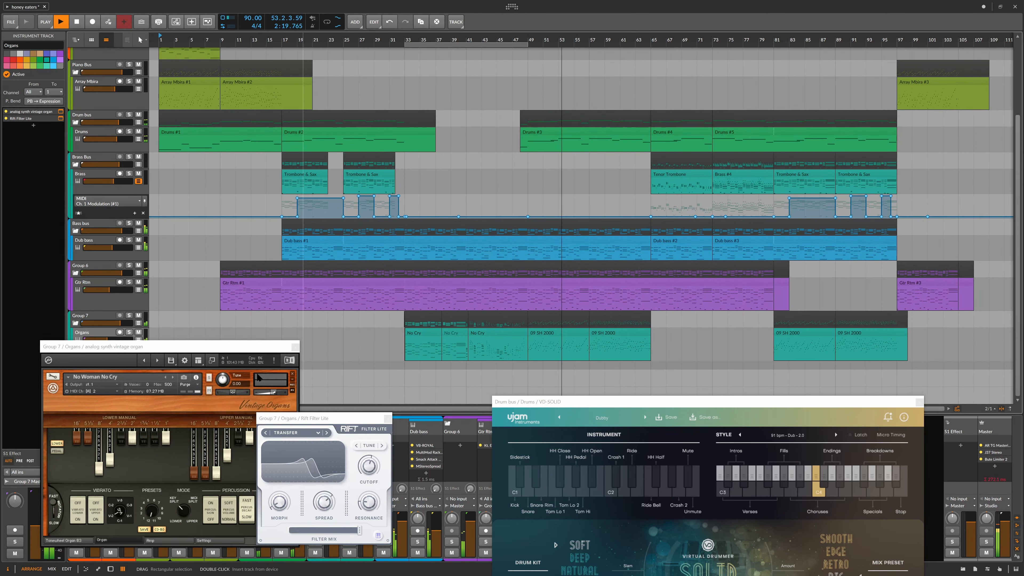
- Switch the Organs track's instrument window to the 09 SH2000 synthesizer
click(144, 361)
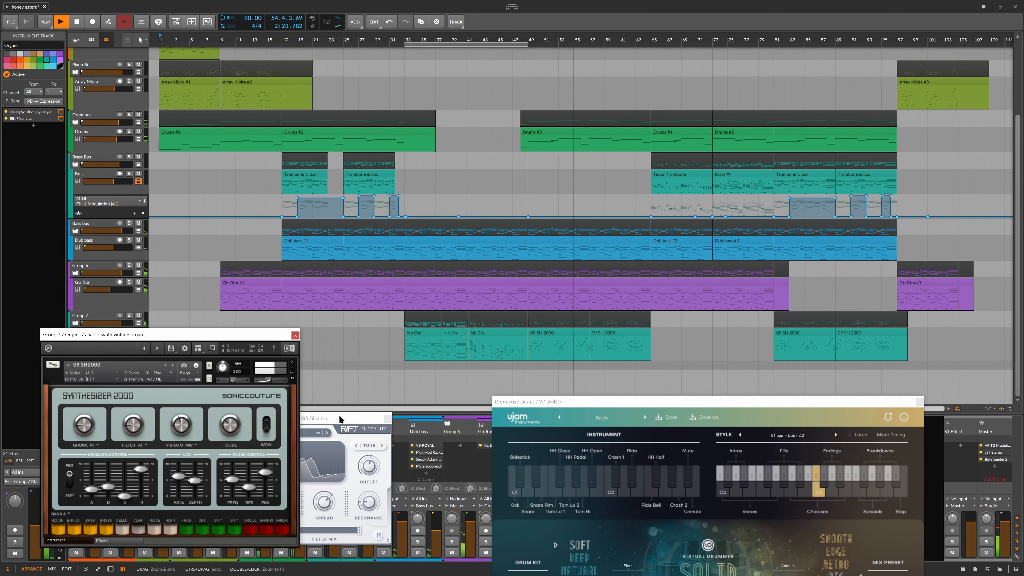
- Move the VD-SOLID window further down and close the Organs track's Rift Filter Lite and analog synth vintage organ windows
drag(339, 419, 395, 424)
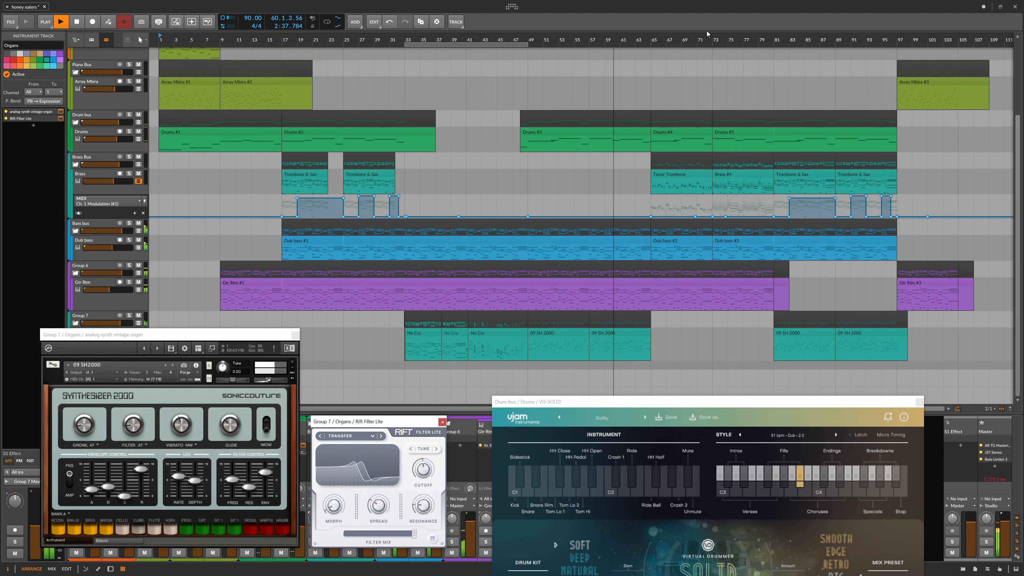
drag(635, 39, 588, 39)
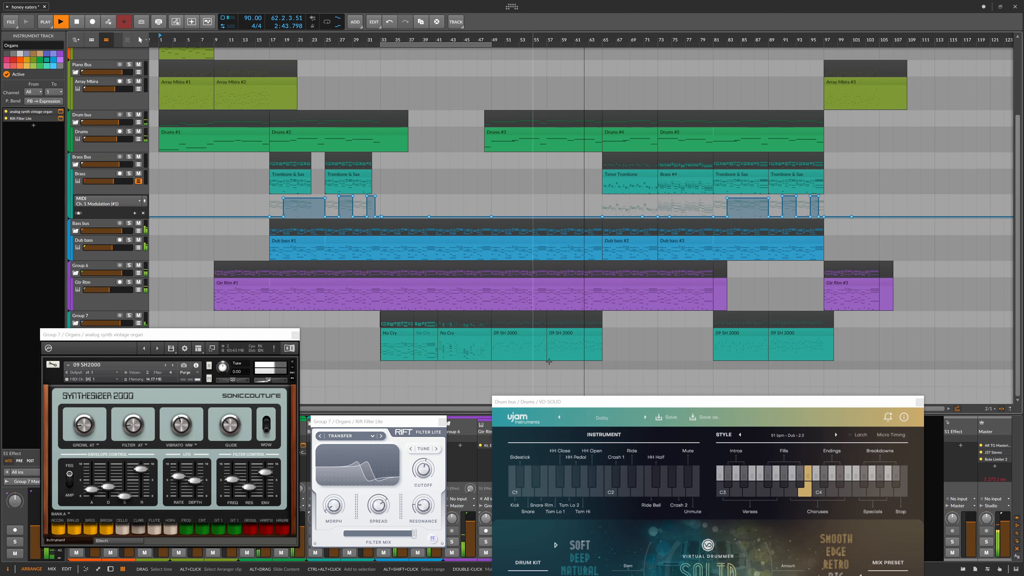
drag(681, 402, 689, 459)
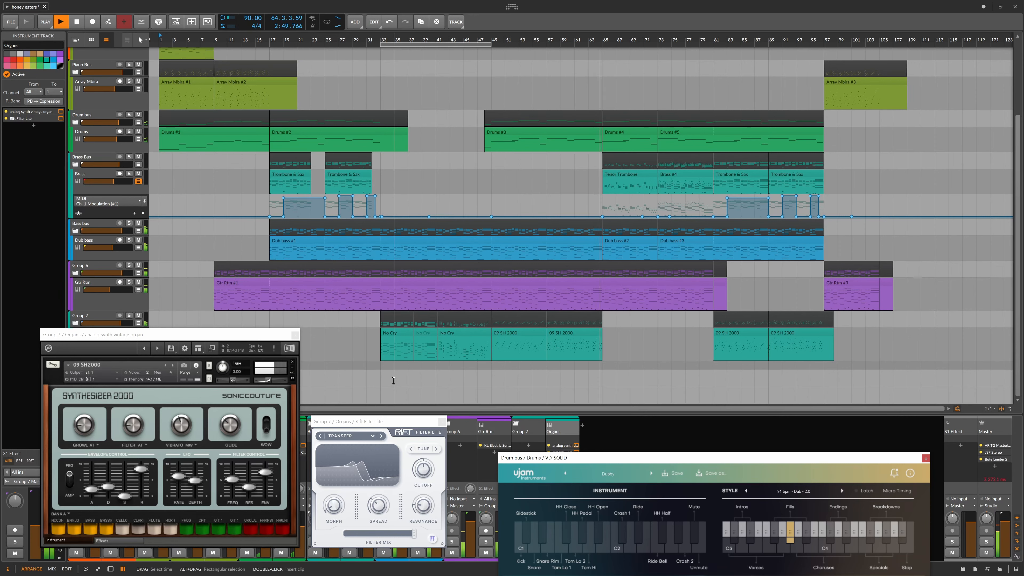
click(443, 422)
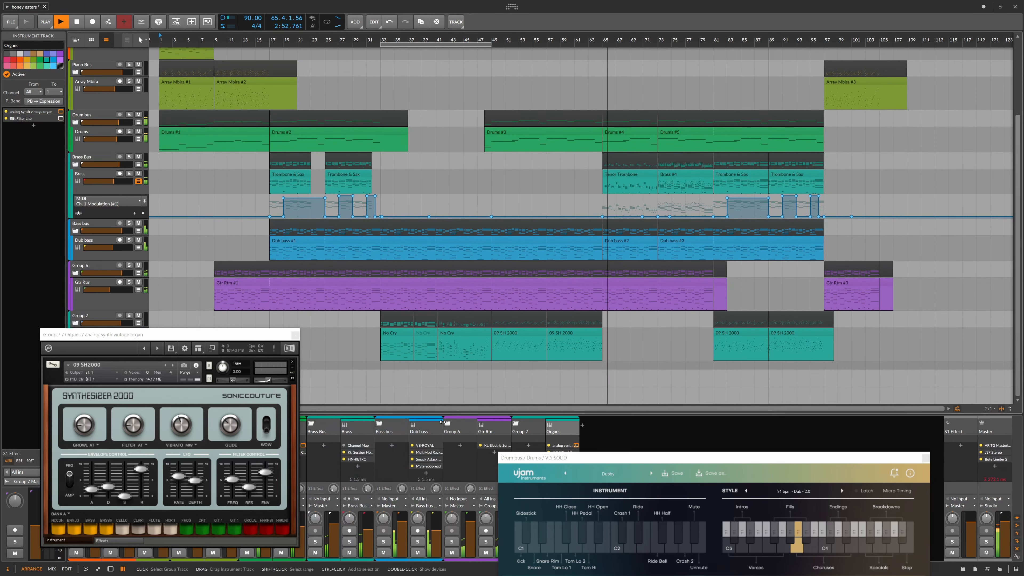
click(296, 335)
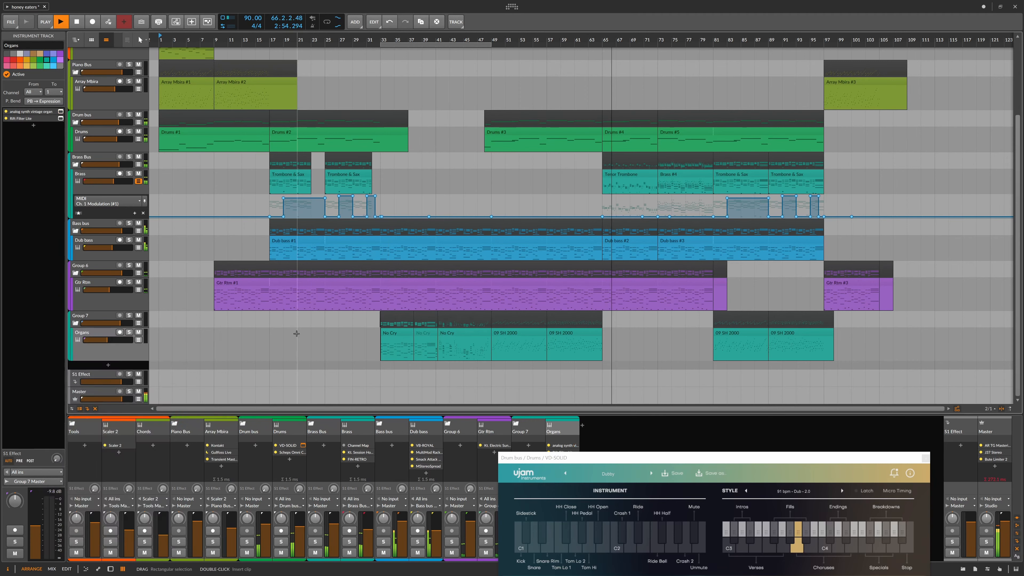
- Open the Brass track's Session Horns instrument and move its window down so the Brass clips stay uncovered
click(126, 193)
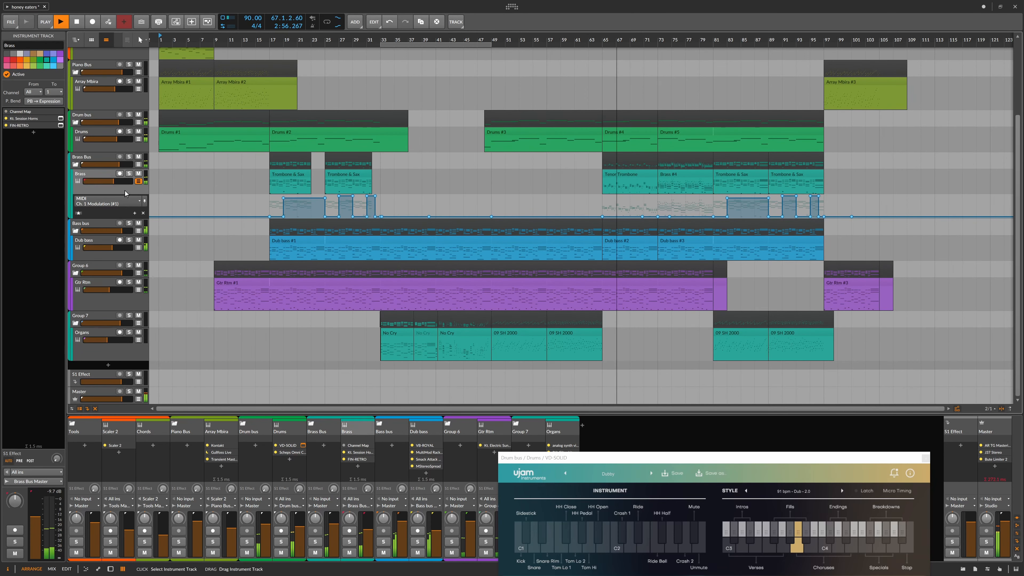
click(61, 119)
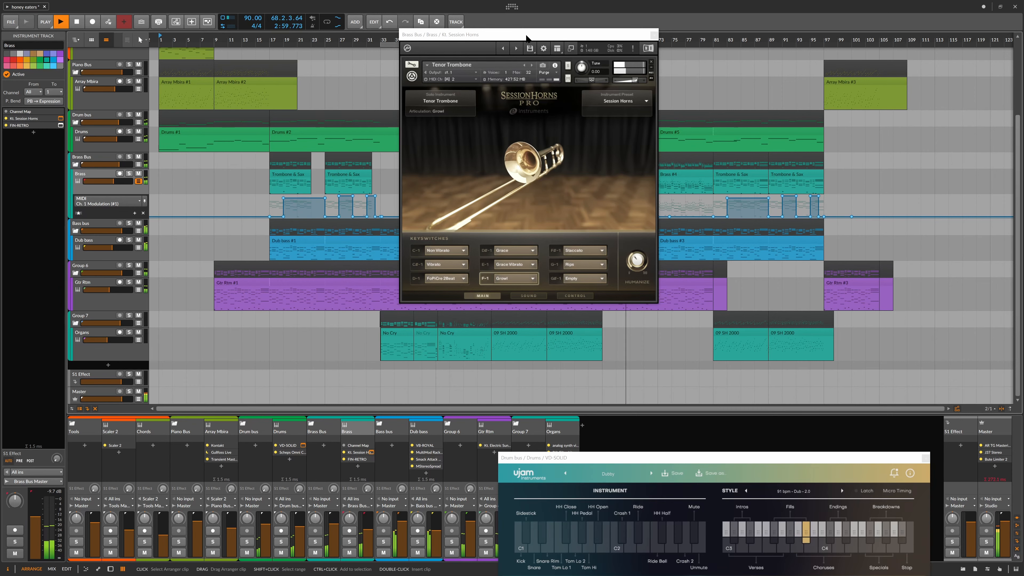
drag(537, 37, 356, 281)
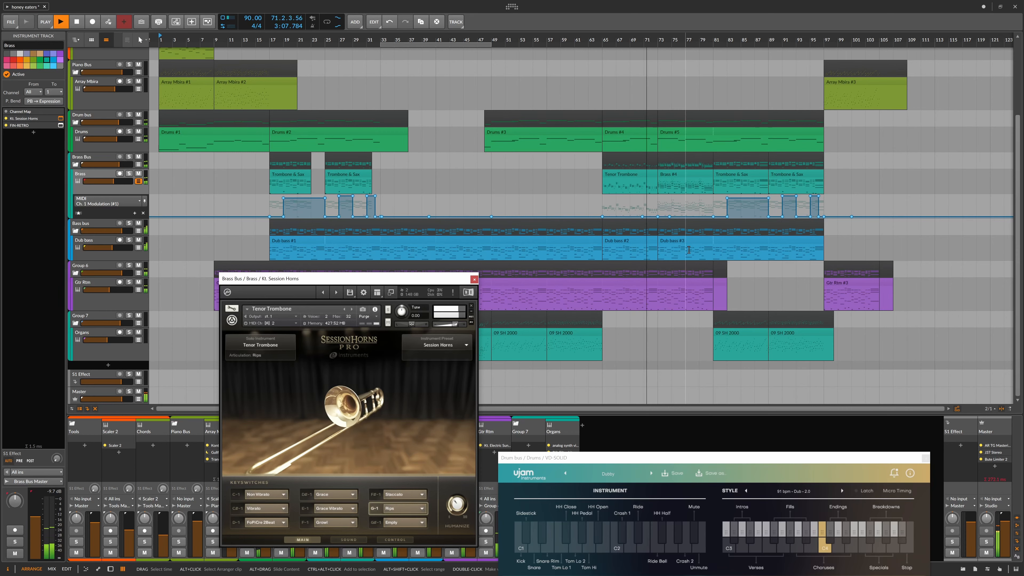
- Open the Dub bass #3 clip's notes in the detail editor and close the VD-SOLID window
double_click(678, 241)
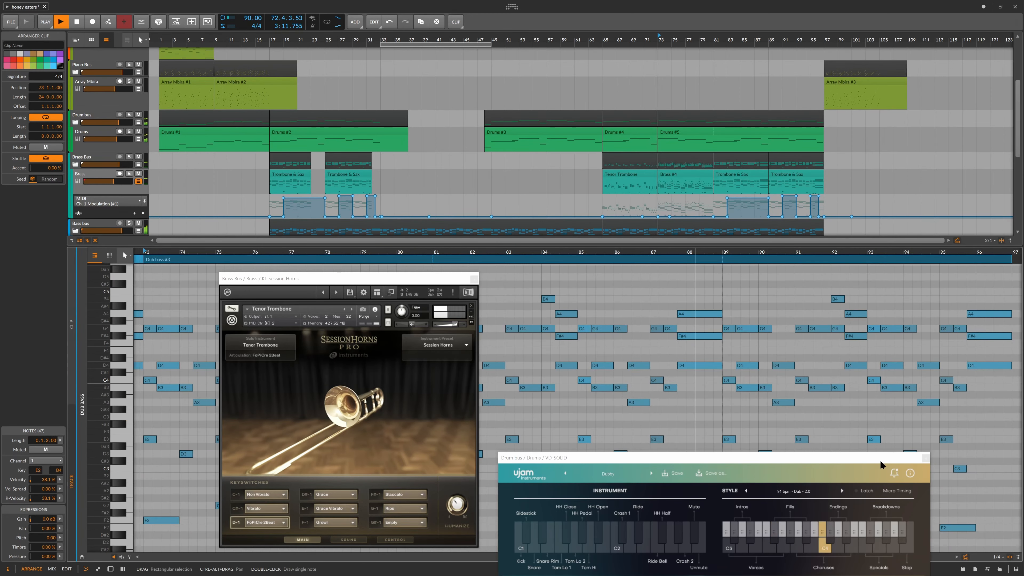
click(926, 458)
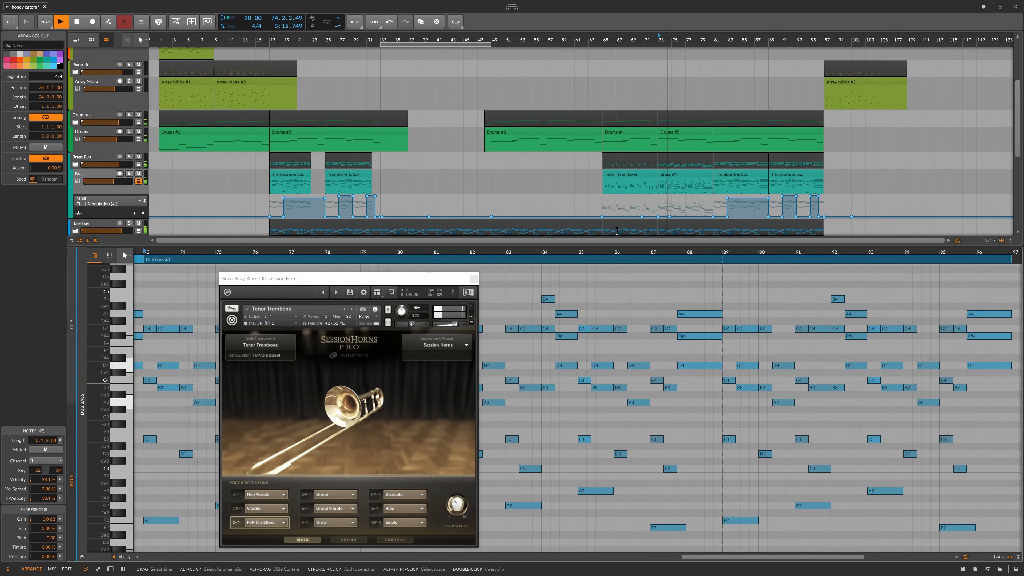
- Show the Brass #4 clip's notes in the detail editor and move the Session Horns window up off them
click(692, 173)
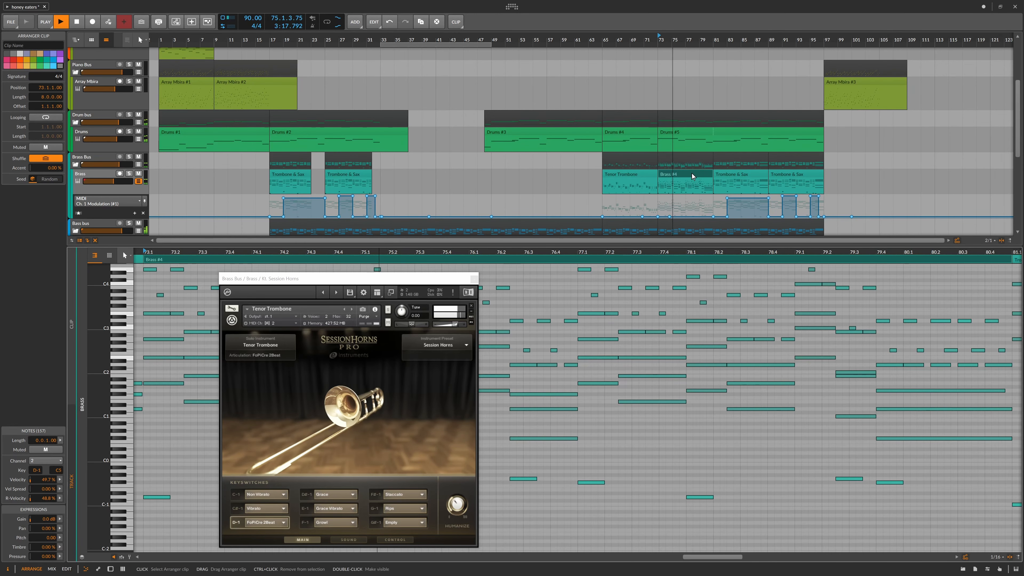
drag(417, 282, 309, 69)
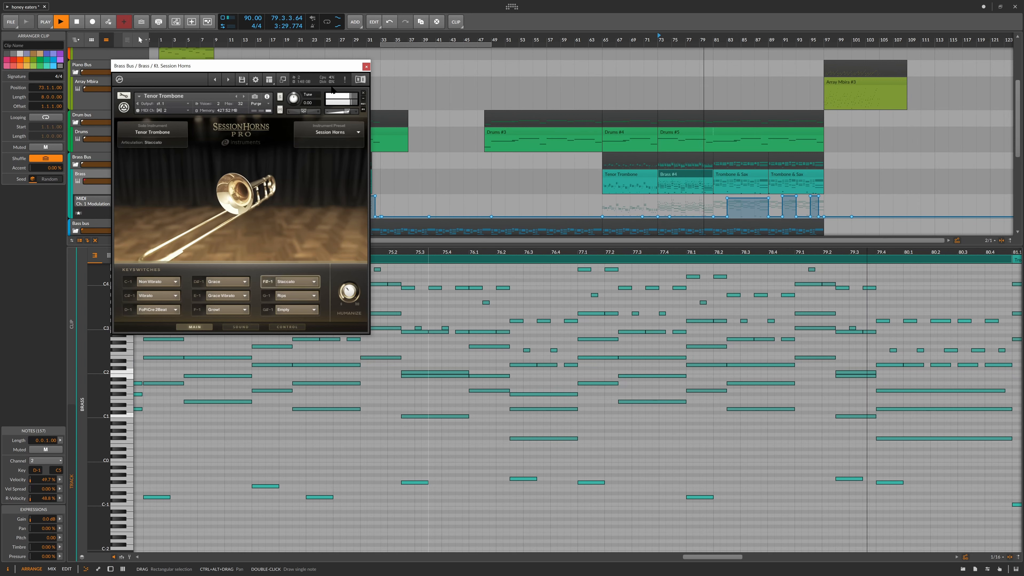
- Show the Session Horns keyboard, switch to the Session Horns Pro - Performance patch and move the window clear of the track list
click(272, 80)
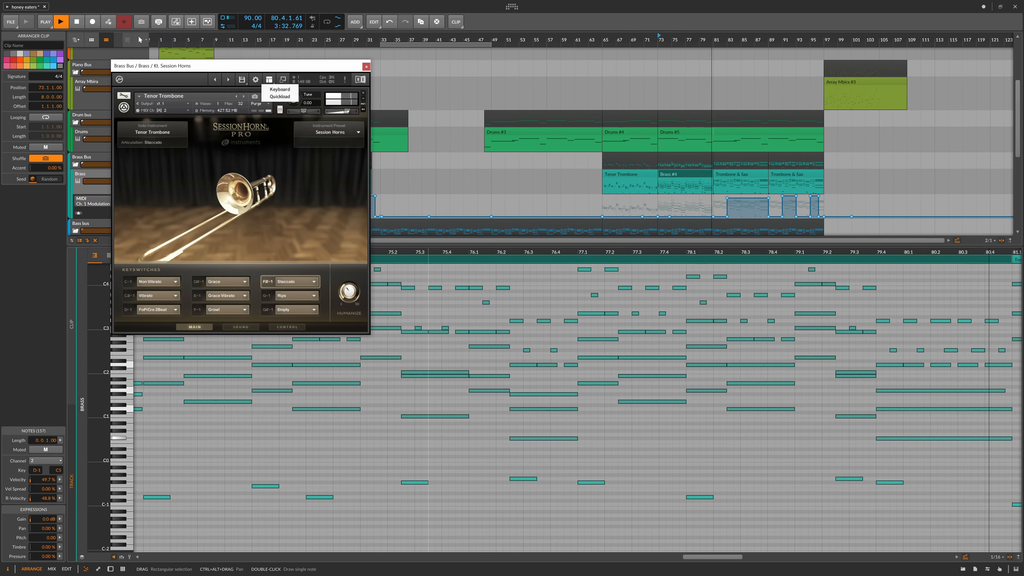
click(280, 89)
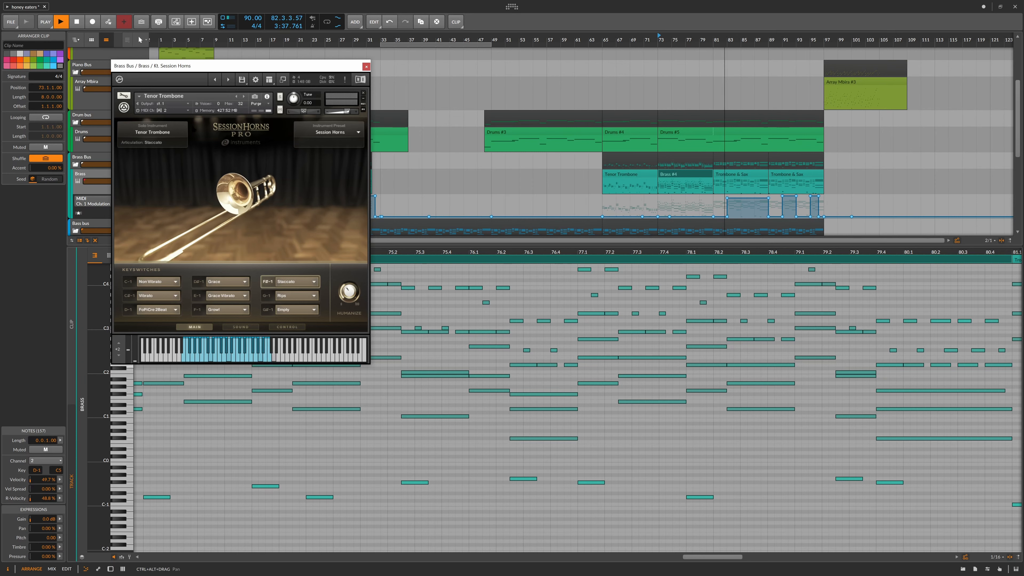
click(216, 81)
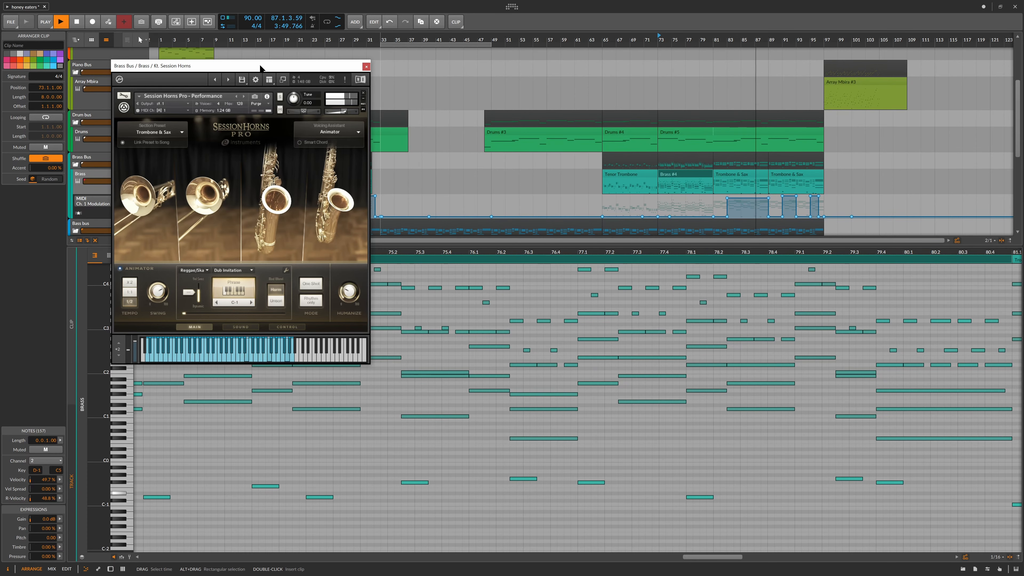
drag(260, 68, 533, 202)
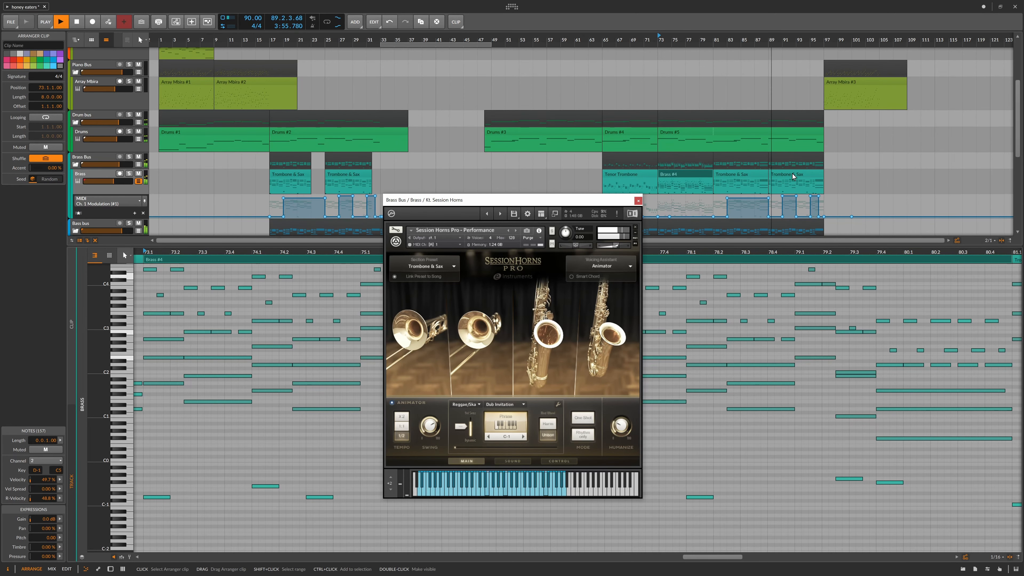
- Look over the arrangement's tracks from Scaler 2 down to Master during playback
scroll(681, 147, down, 1)
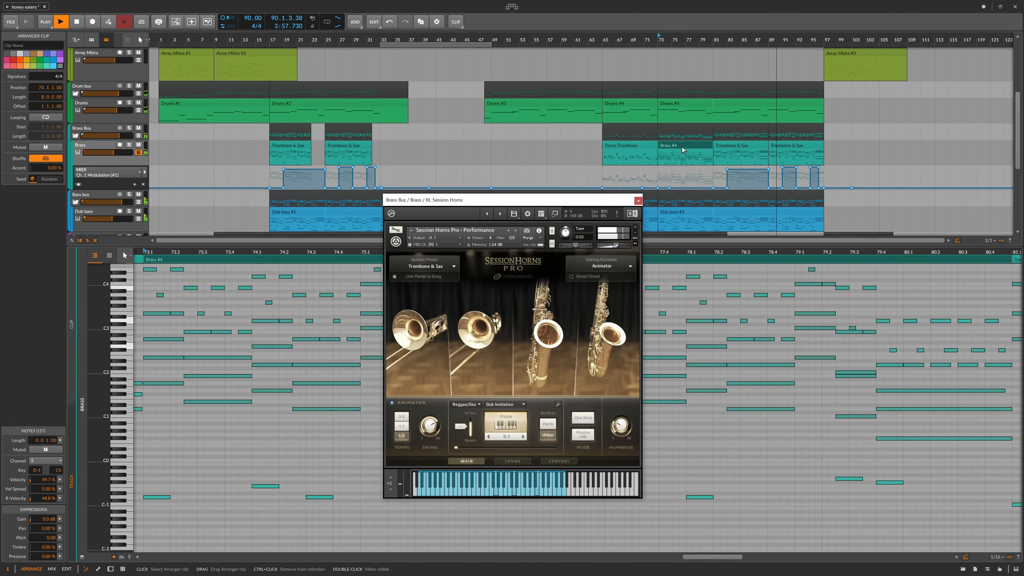
scroll(676, 164, down, 2)
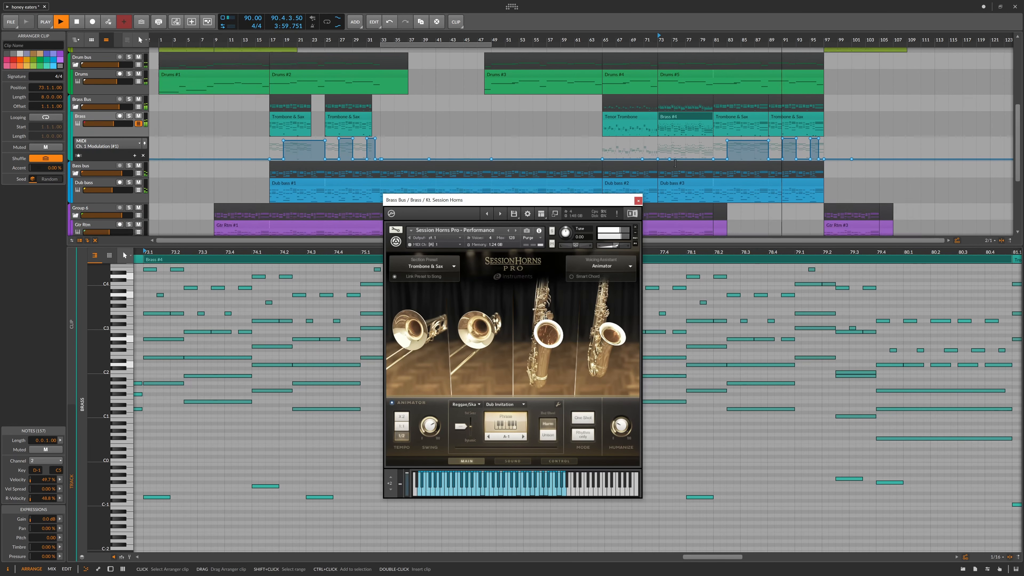
scroll(676, 163, down, 3)
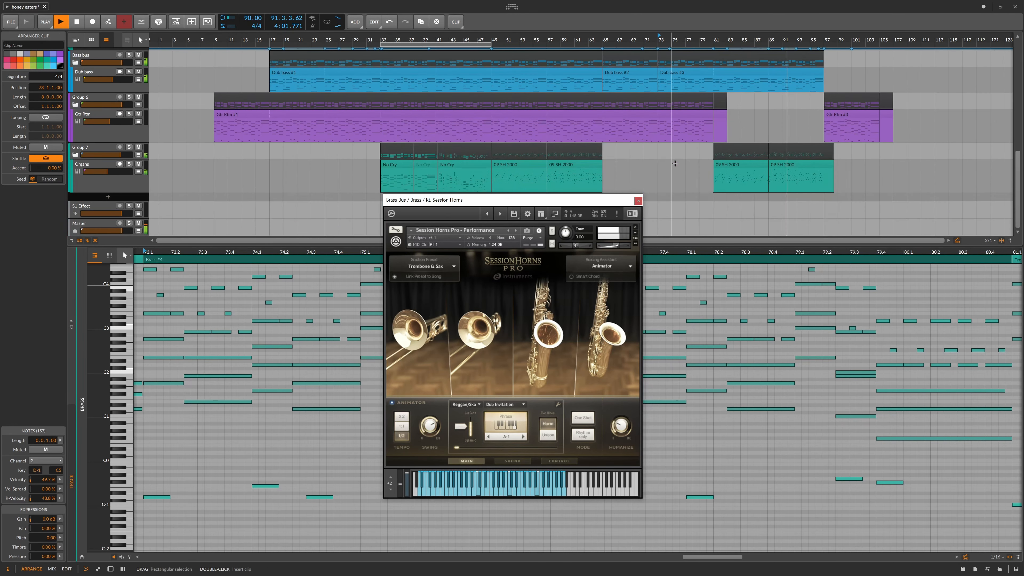
scroll(675, 163, up, 5)
scroll(675, 163, down, 3)
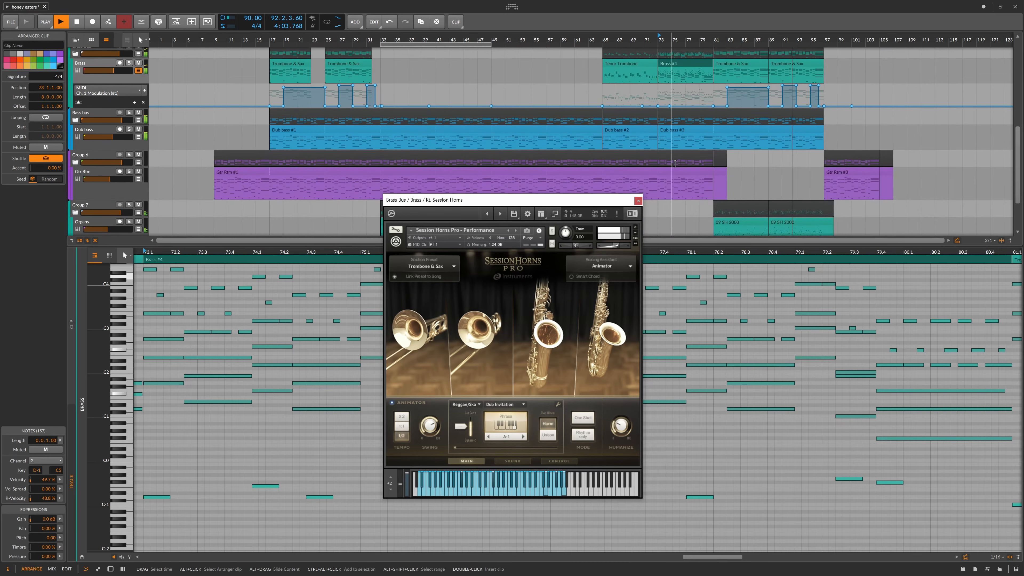
scroll(675, 163, up, 3)
scroll(675, 163, up, 4)
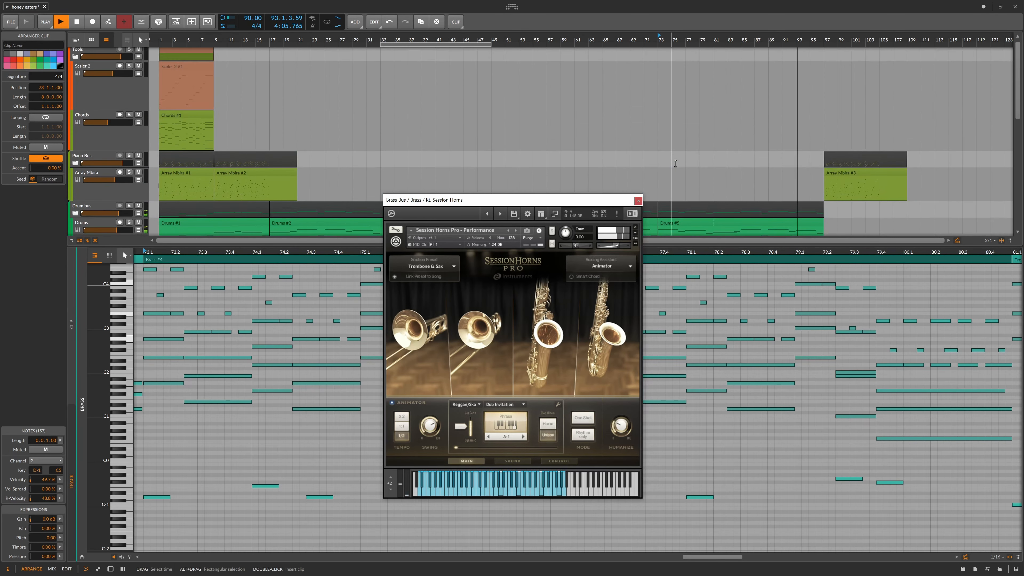
- Open the Gtr Rtm track's Electric Sunburst instrument on its Patterns page and place its window beside Session Horns
scroll(675, 163, down, 7)
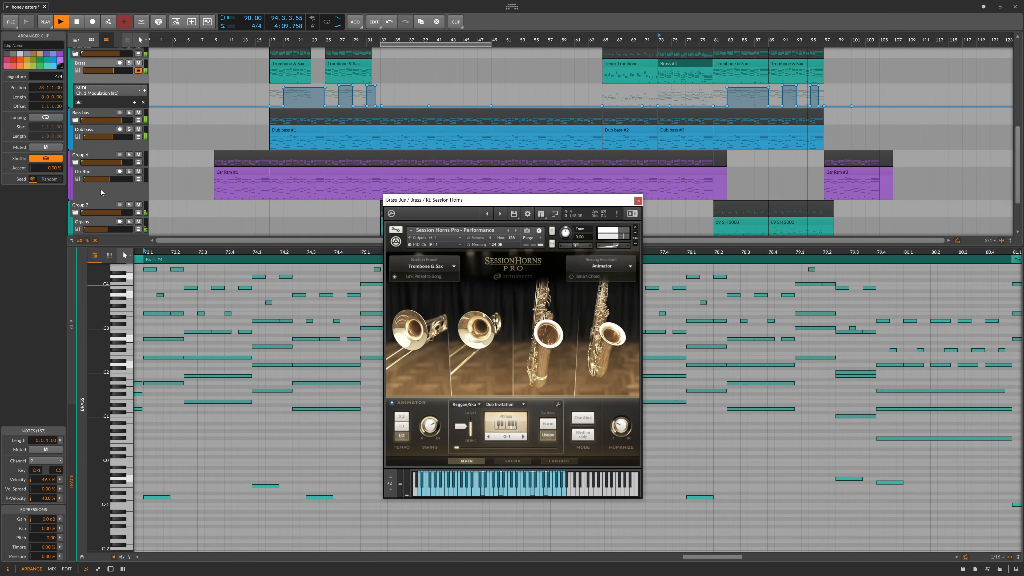
click(101, 190)
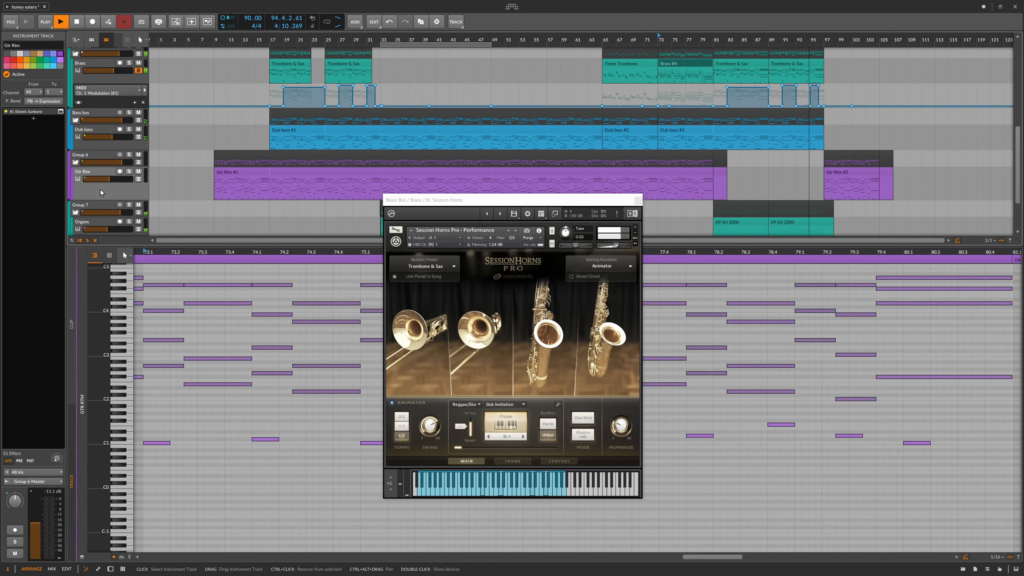
click(61, 112)
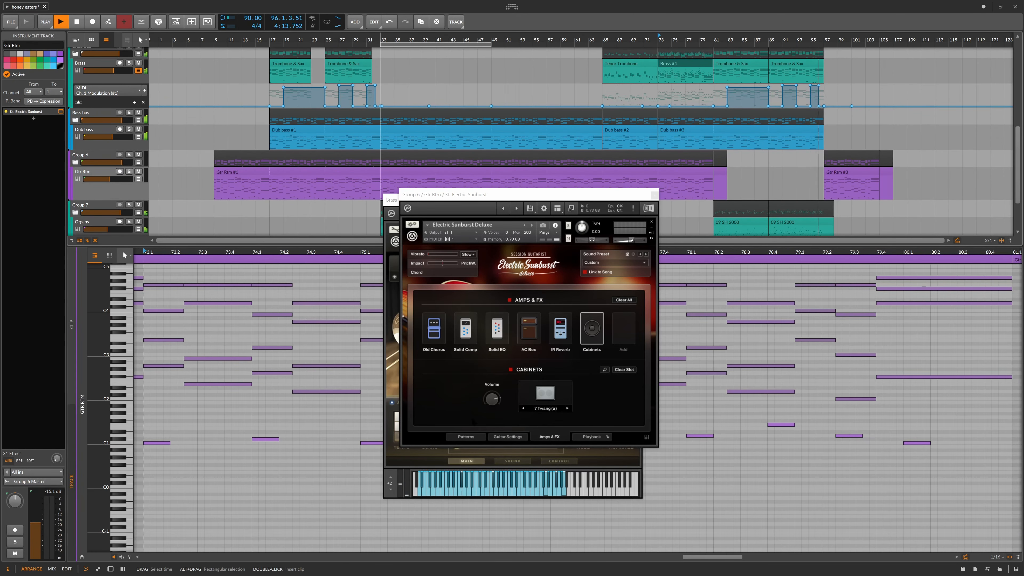
click(475, 436)
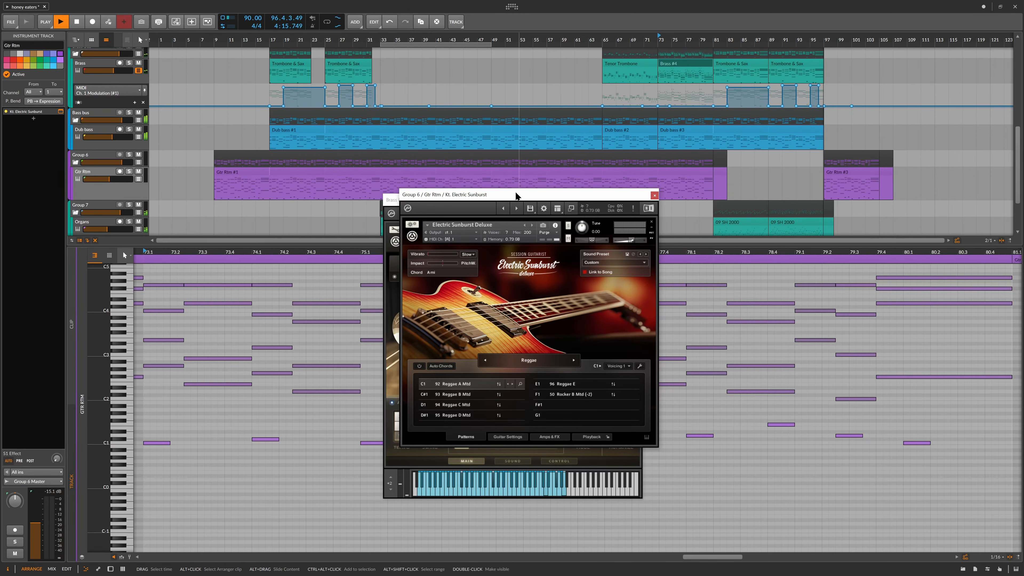
drag(516, 195, 245, 266)
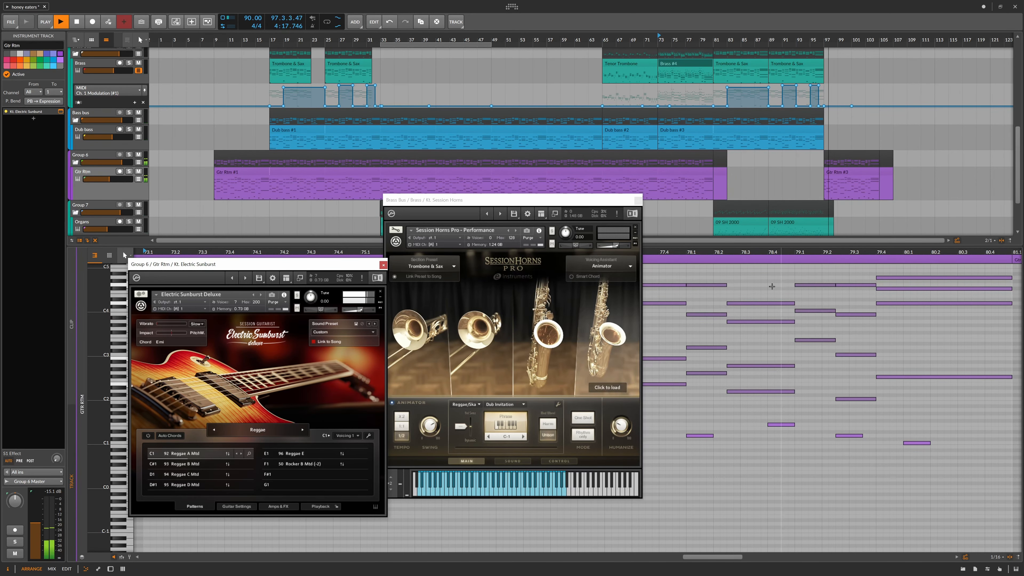
- Open the Array Mbira track's Kontakt instrument and place its window beside Session Horns, below the arrangement
scroll(116, 106, up, 3)
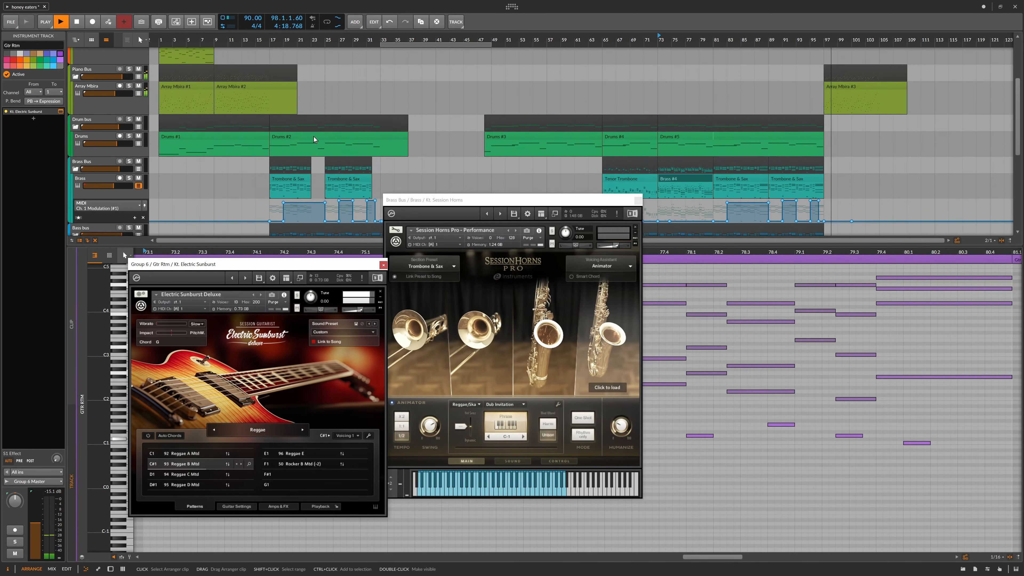
click(115, 106)
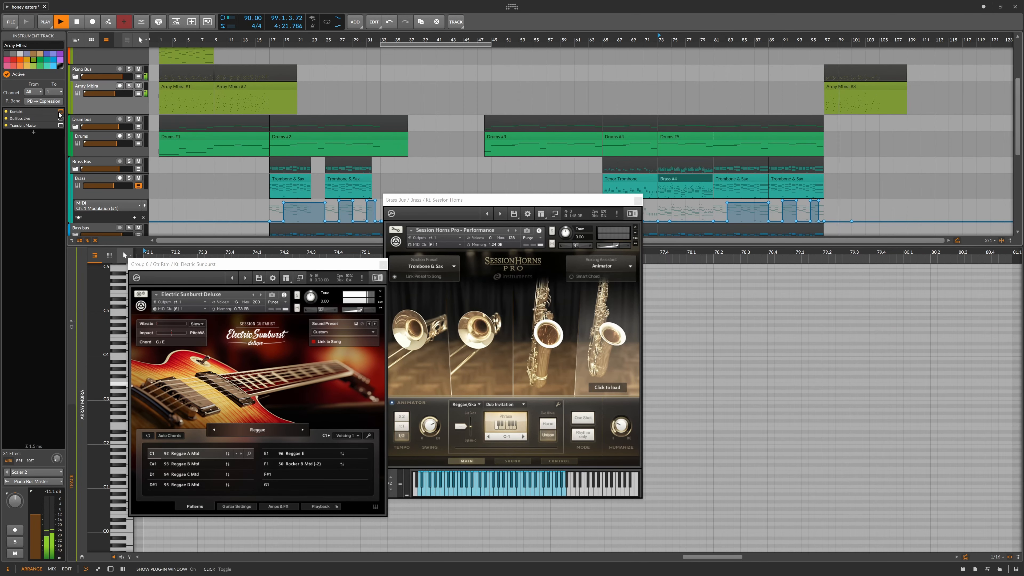
click(61, 111)
drag(609, 36, 795, 296)
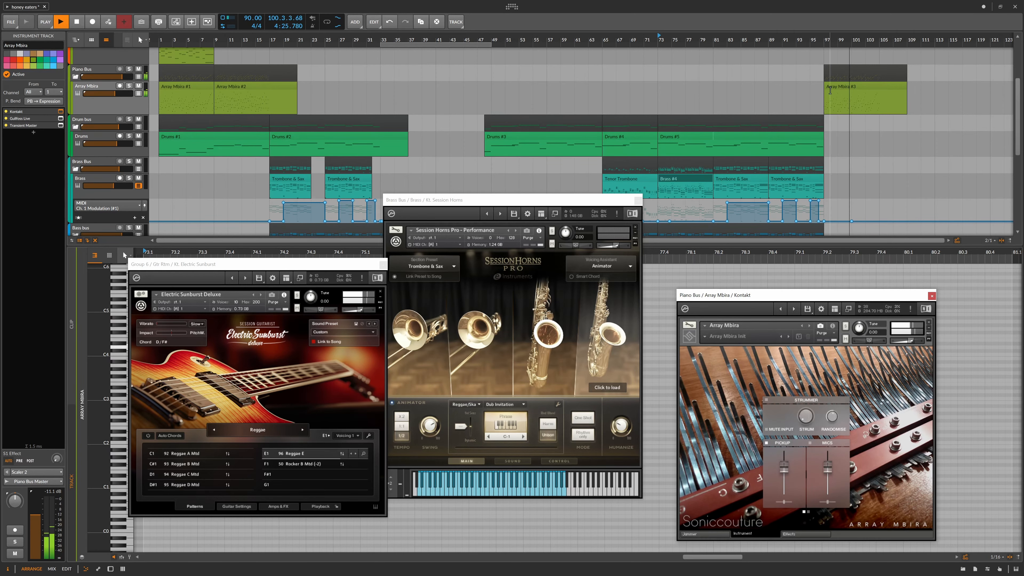
- Show the notes of the Array Mbira #3 clip enlarged in the Edit layout
click(830, 90)
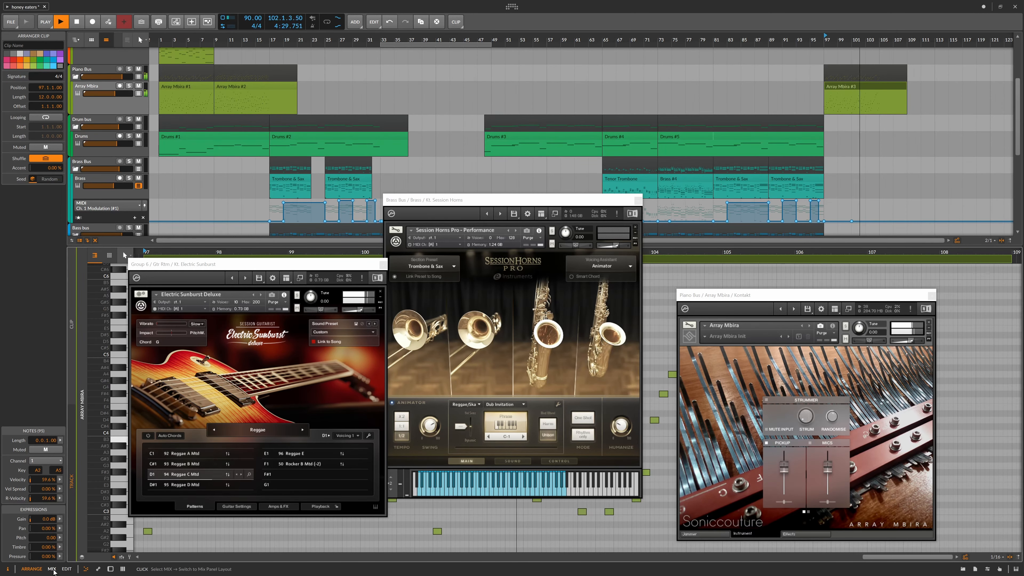
click(66, 569)
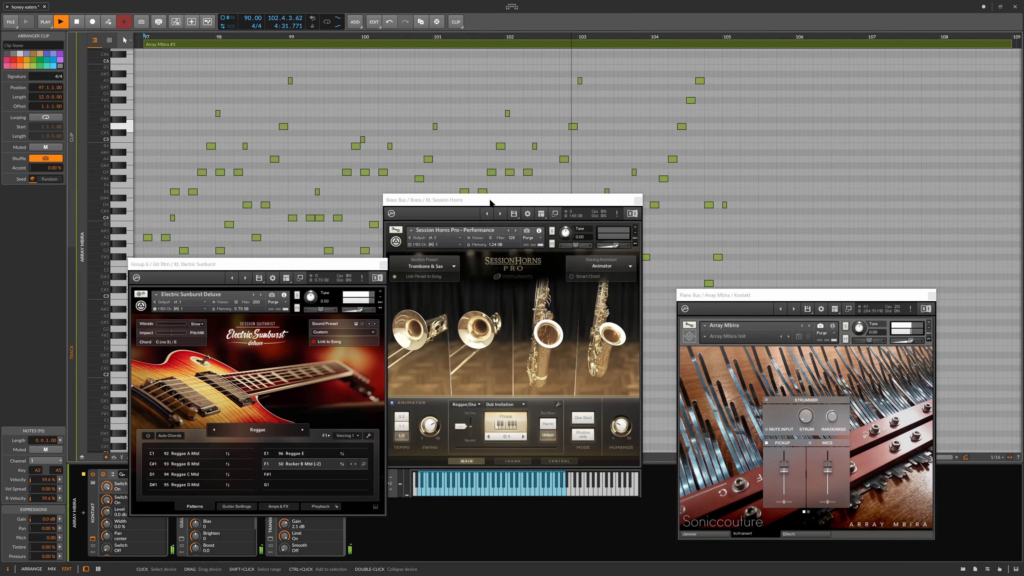
- Move the Session Horns and Array Mbira Kontakt windows clear of the notes and stop the song's playback
drag(492, 201, 491, 322)
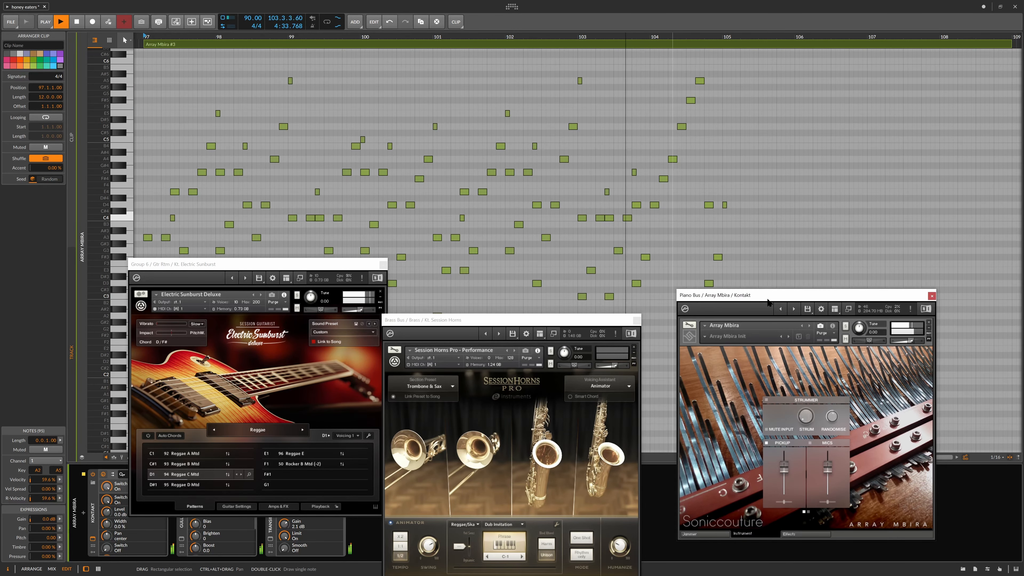
drag(768, 300, 825, 304)
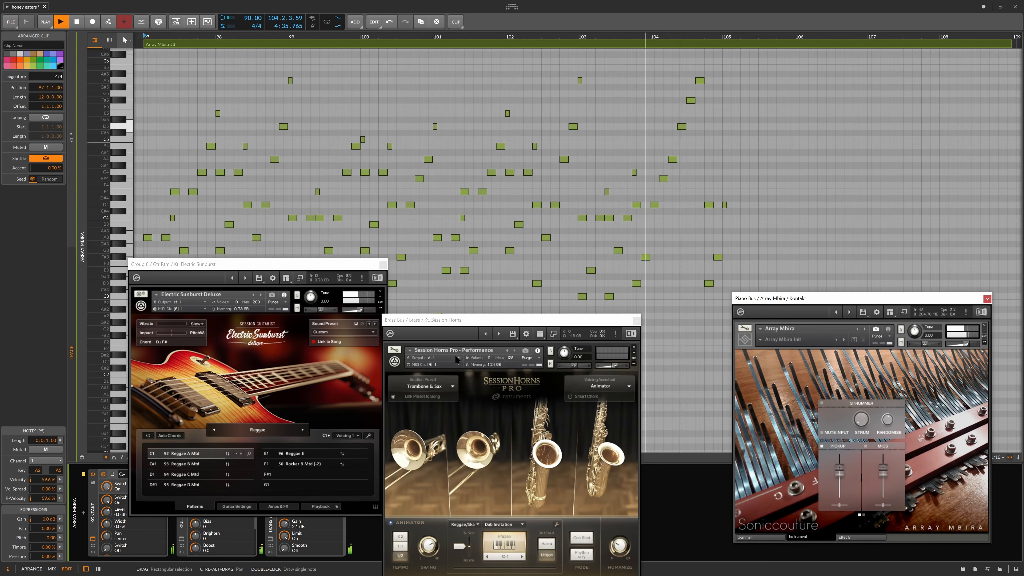
click(77, 22)
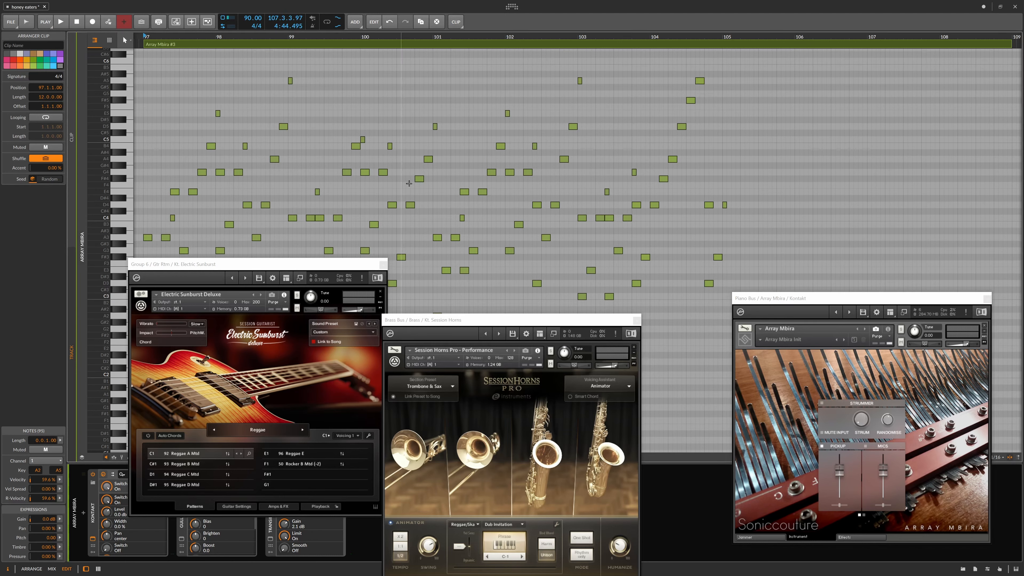